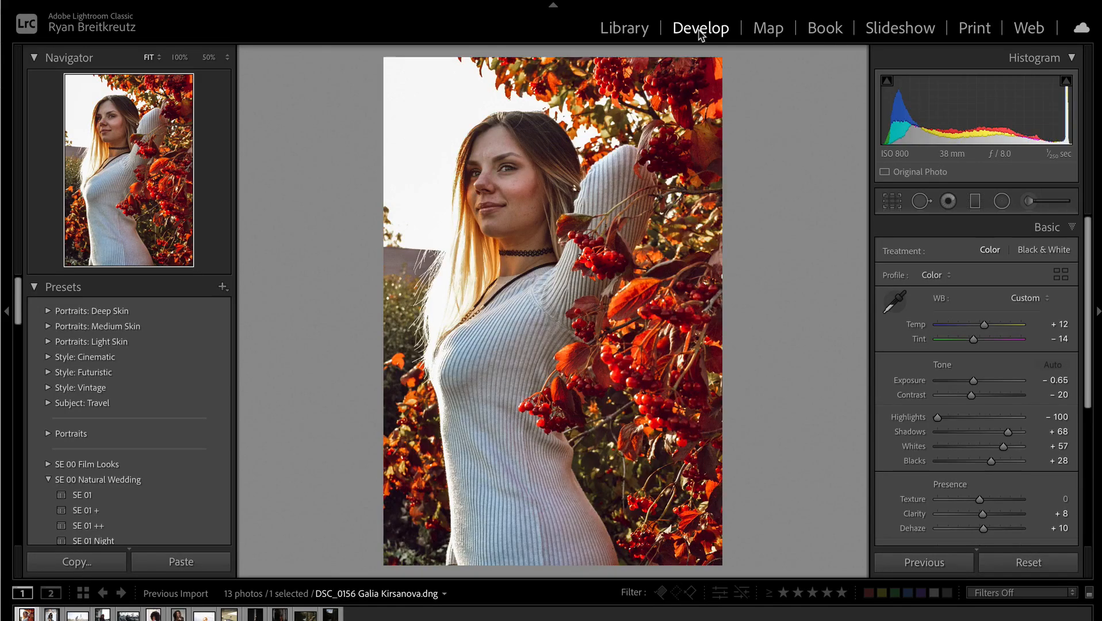
- Reset the autumn portrait's develop settings, browse through the following photos and return to the portrait
left_click(1033, 562)
key("Right")
key("Right")
key("Right")
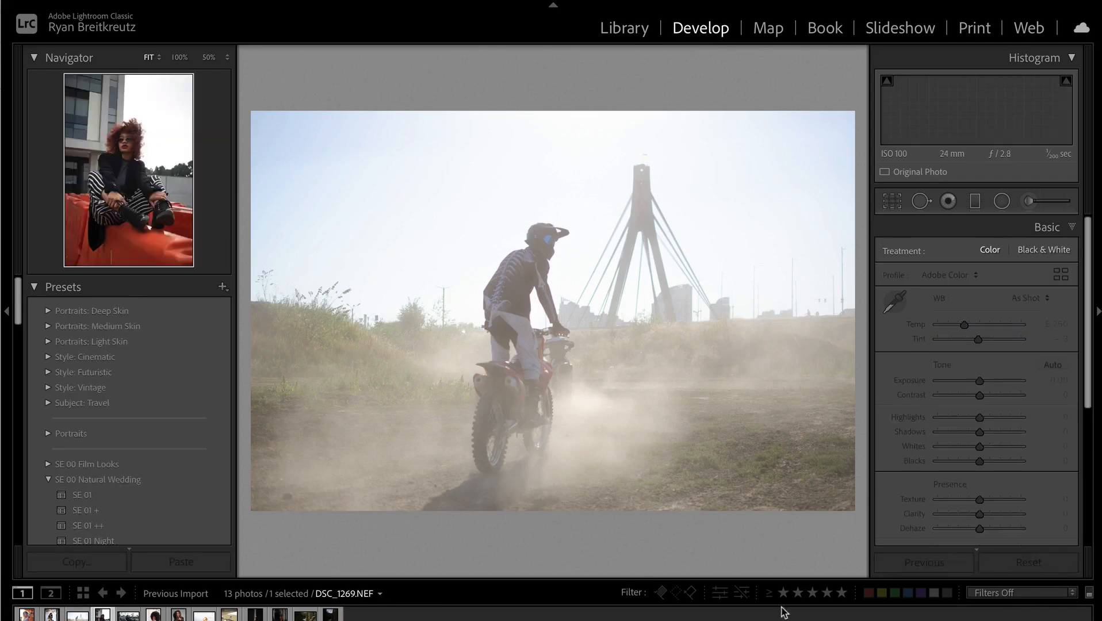
left_click(27, 616)
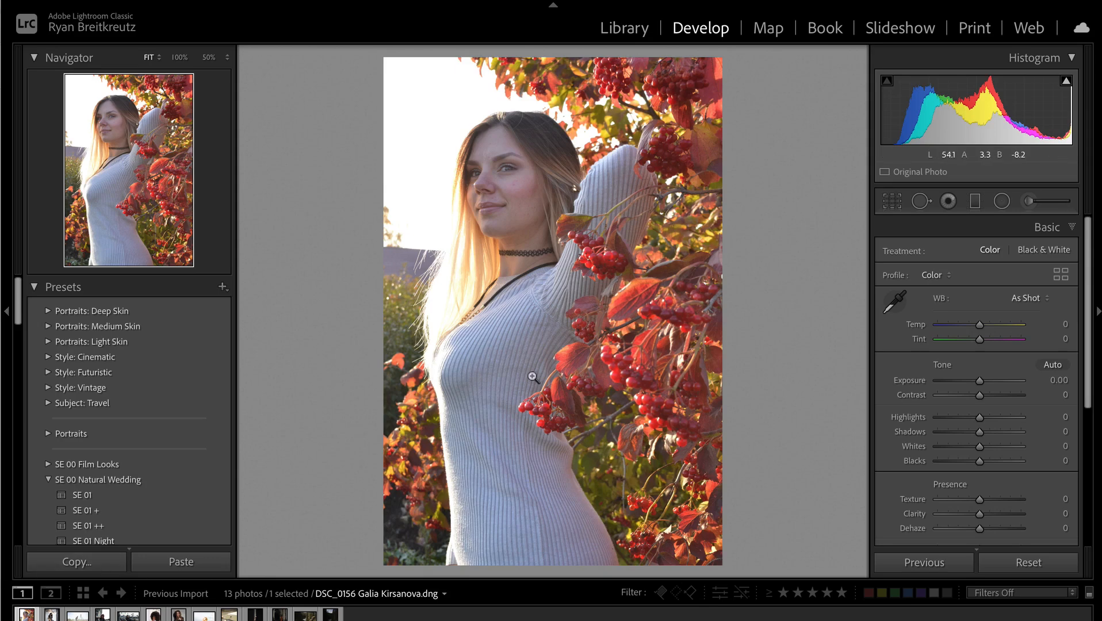
- Try several presets from the SE 00 Natural Wedding group on the portrait, including SE 01 ++, and reset its settings
scroll(138, 403, "down", 5)
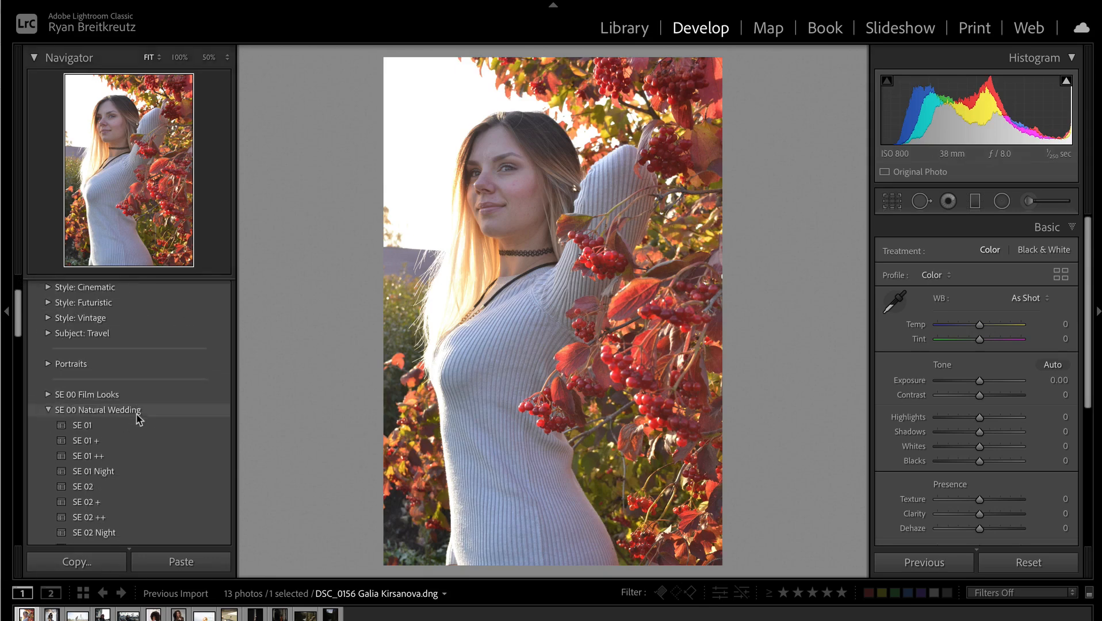
left_click(133, 418)
left_click(123, 433)
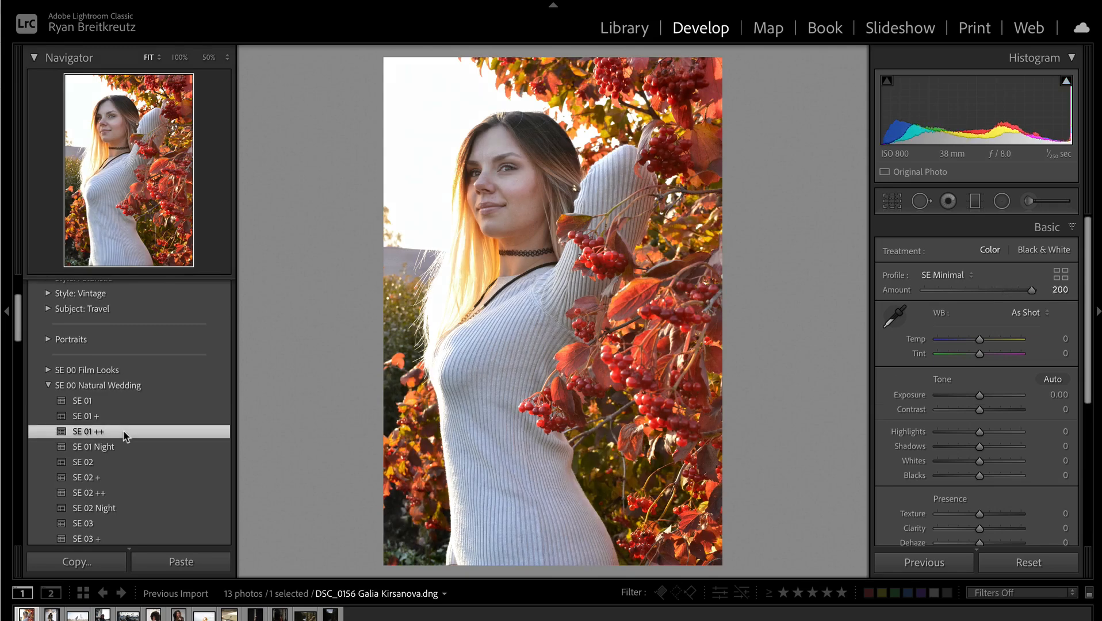
left_click(110, 477)
left_click(108, 495)
scroll(109, 486, "down", 3)
left_click(106, 458)
left_click(1031, 564)
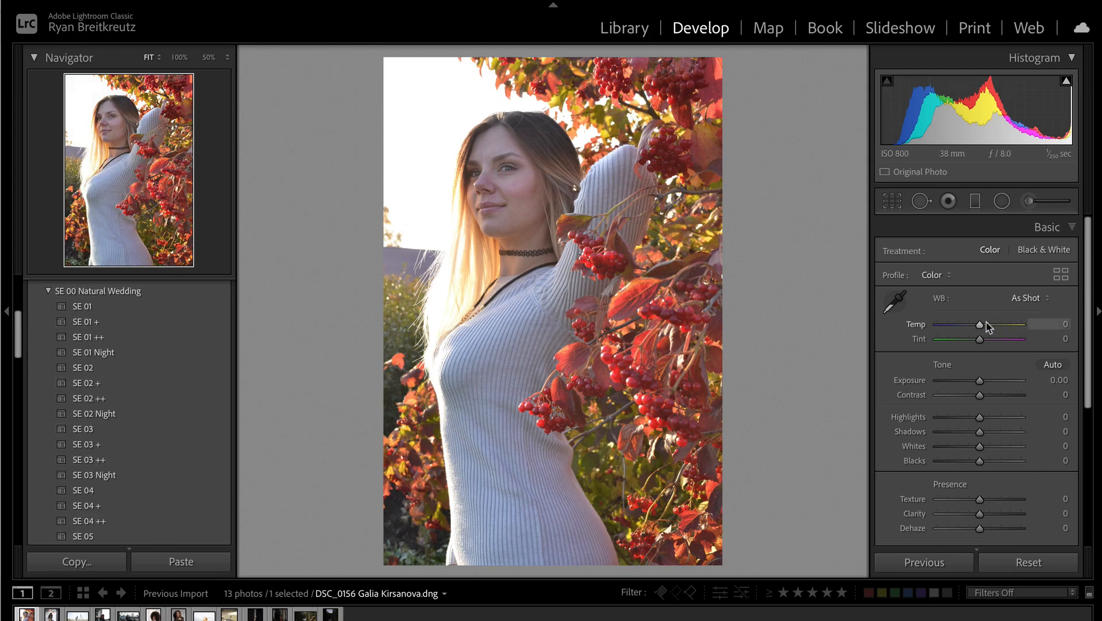
- Adjust the portrait's white balance to Temp +13 and Tint -16
left_click_drag(981, 325, 987, 326)
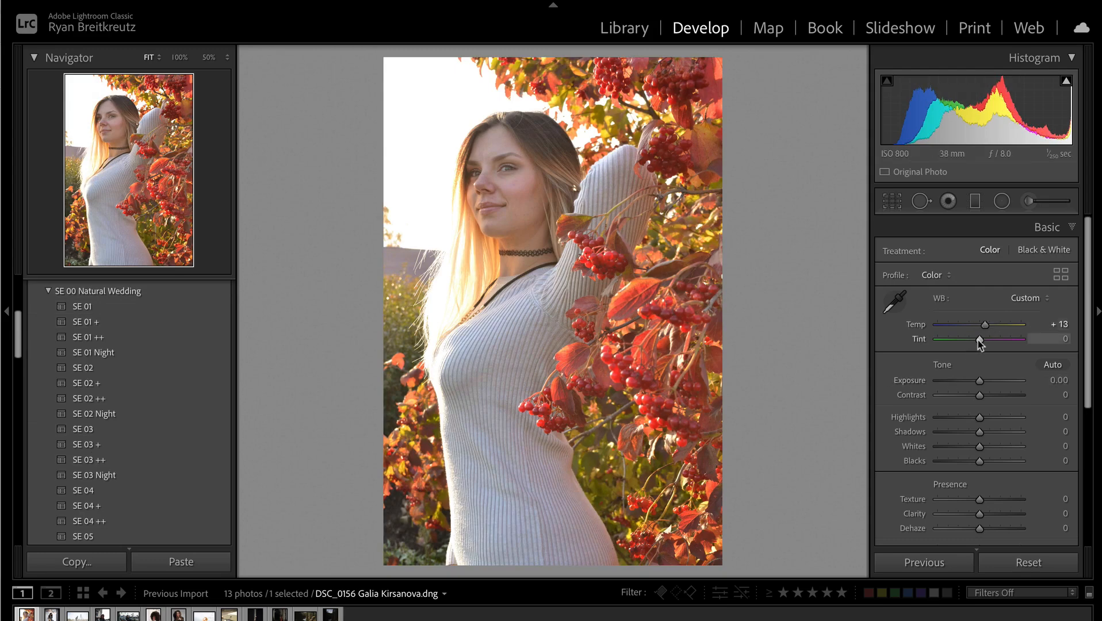
left_click_drag(979, 339, 973, 340)
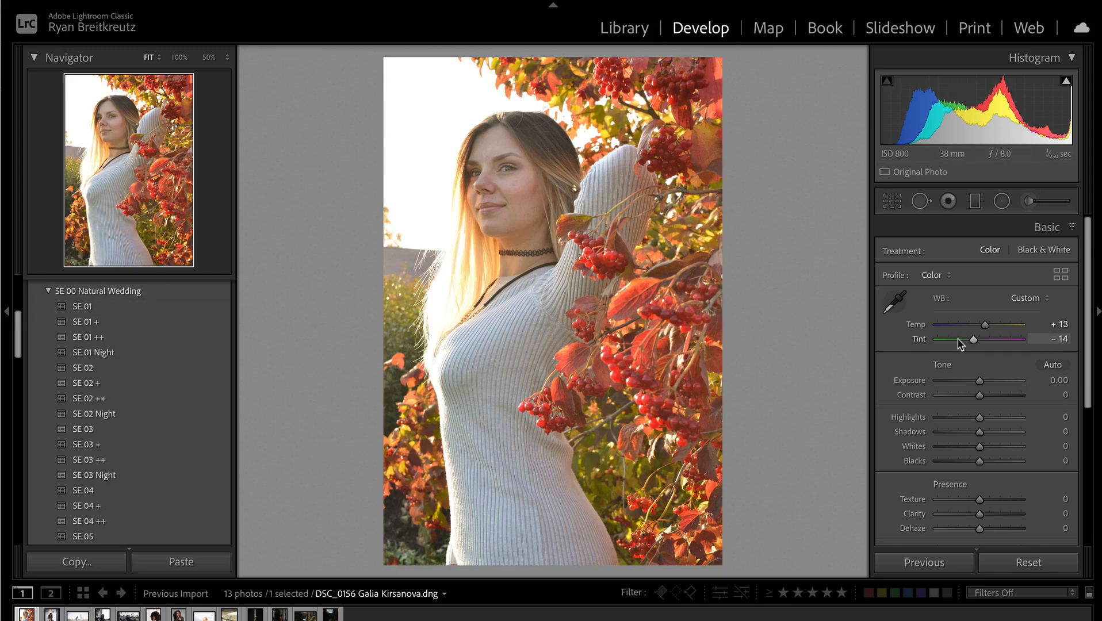
left_click_drag(974, 341, 973, 341)
- Adjust the portrait's tone to Contrast +33, Highlights -88, Shadows +56, Whites -40 and Blacks +12
scroll(1030, 488, "down", 3)
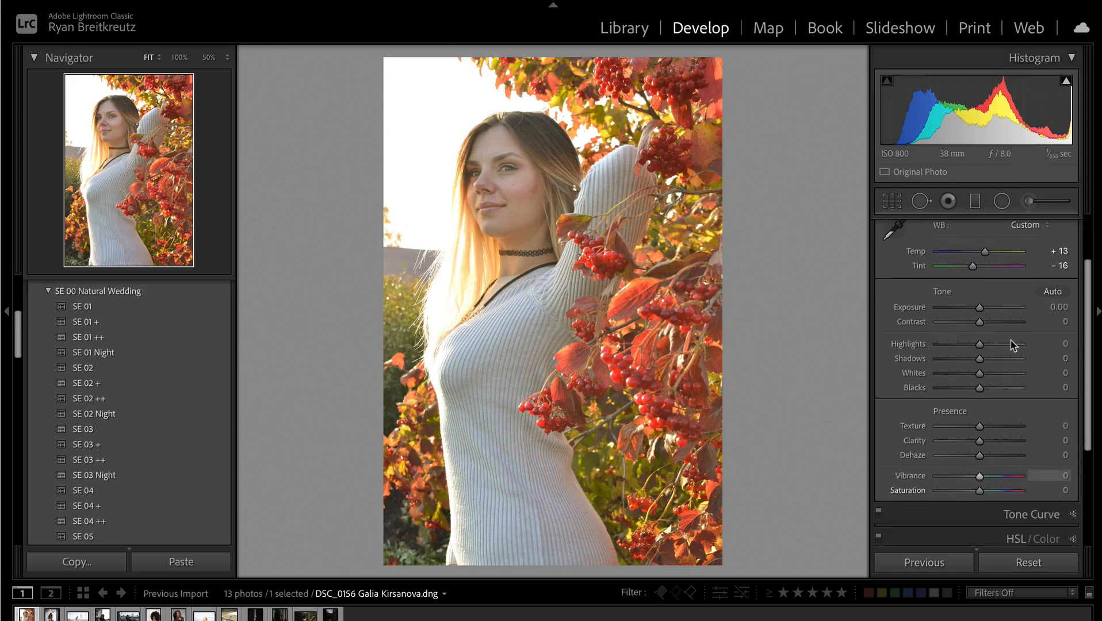
left_click_drag(983, 323, 942, 351)
left_click_drag(996, 323, 992, 322)
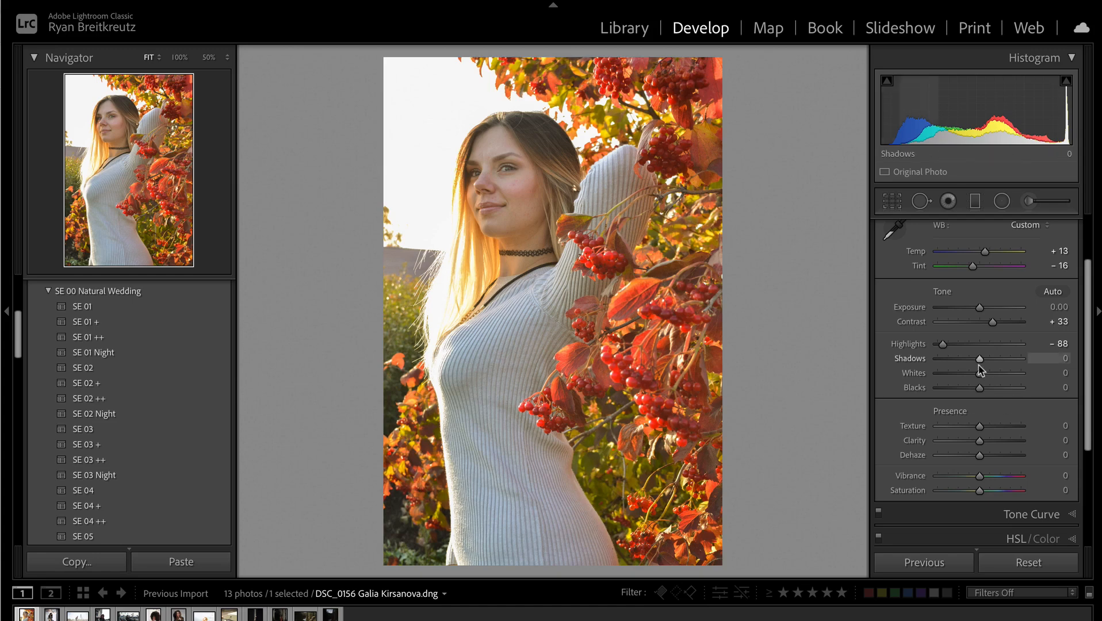
left_click_drag(989, 362, 985, 393)
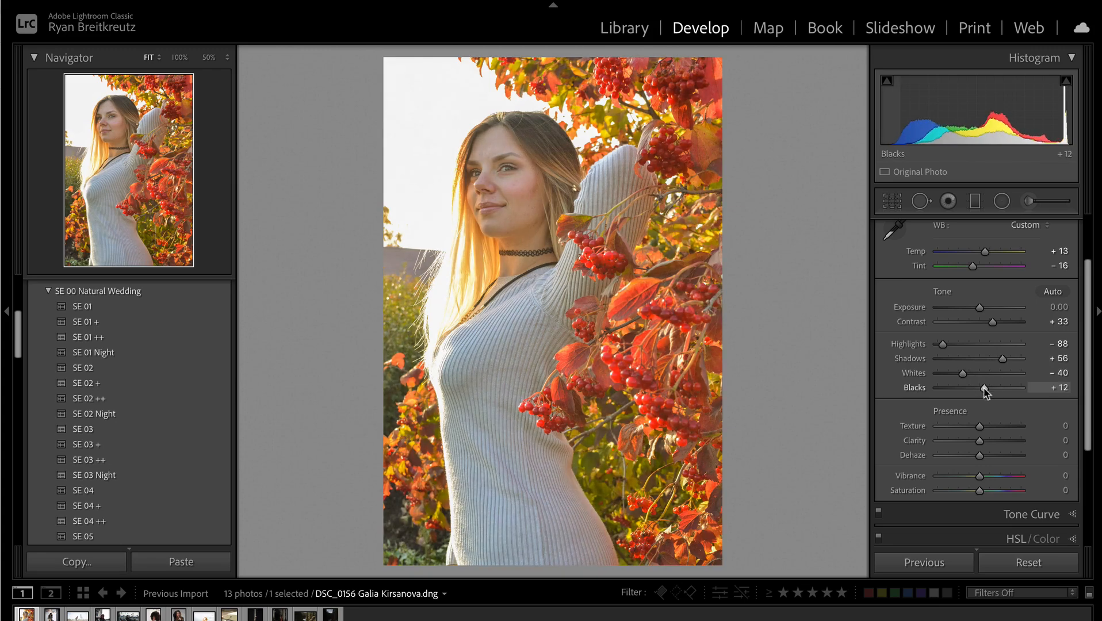
- Compare the edited portrait with its unedited version, keeping the current adjustments
key("backslash")
key("backslash")
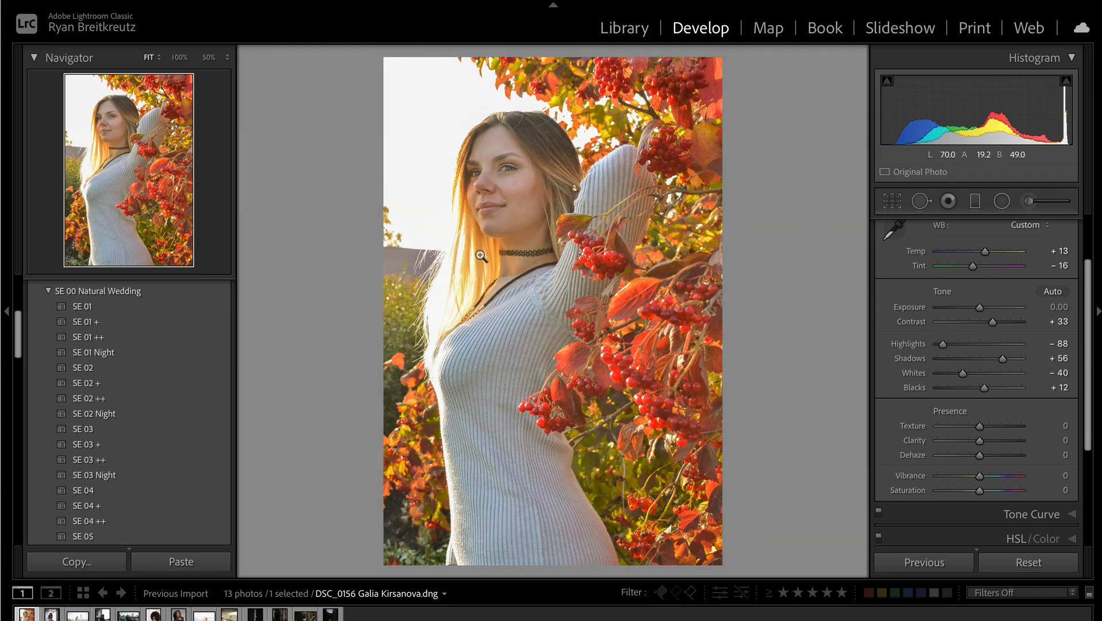
left_click(1035, 562)
key("ctrl+z")
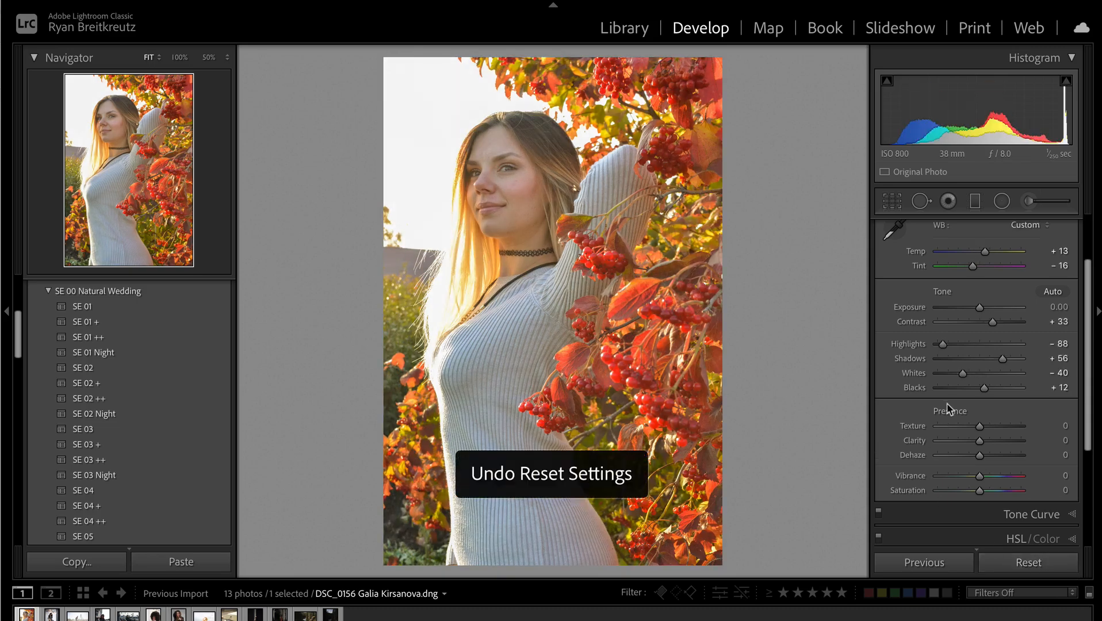
- Shape the overall point curve with input/output points at 129/118 for midtones, 188/186 for highlights and 77/53 for shadows
scroll(981, 289, "up", 1)
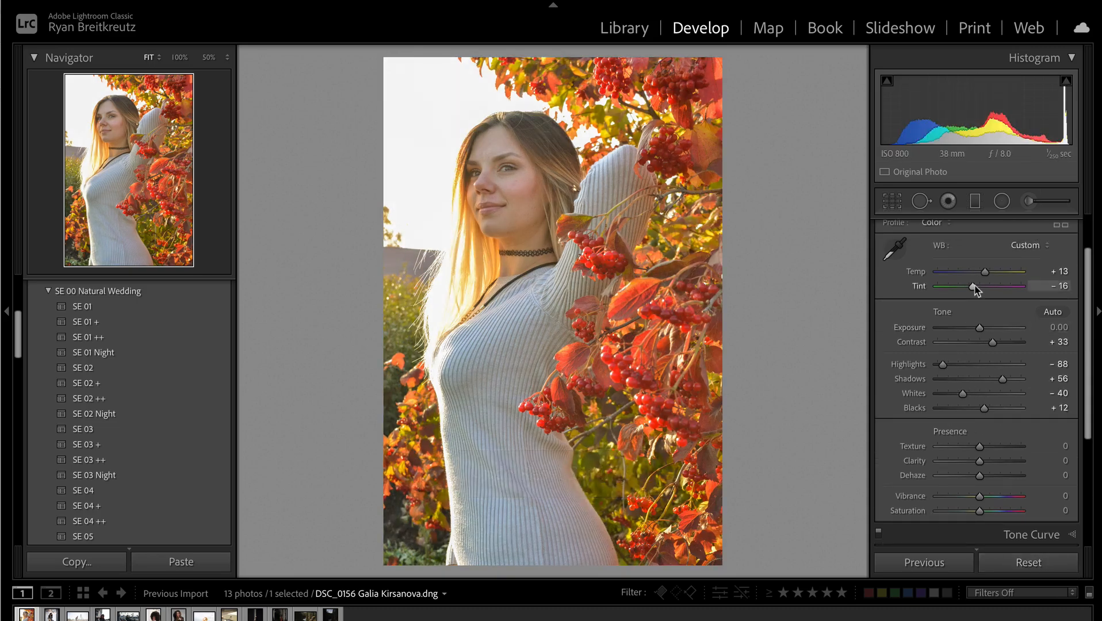
scroll(982, 418, "down", 8)
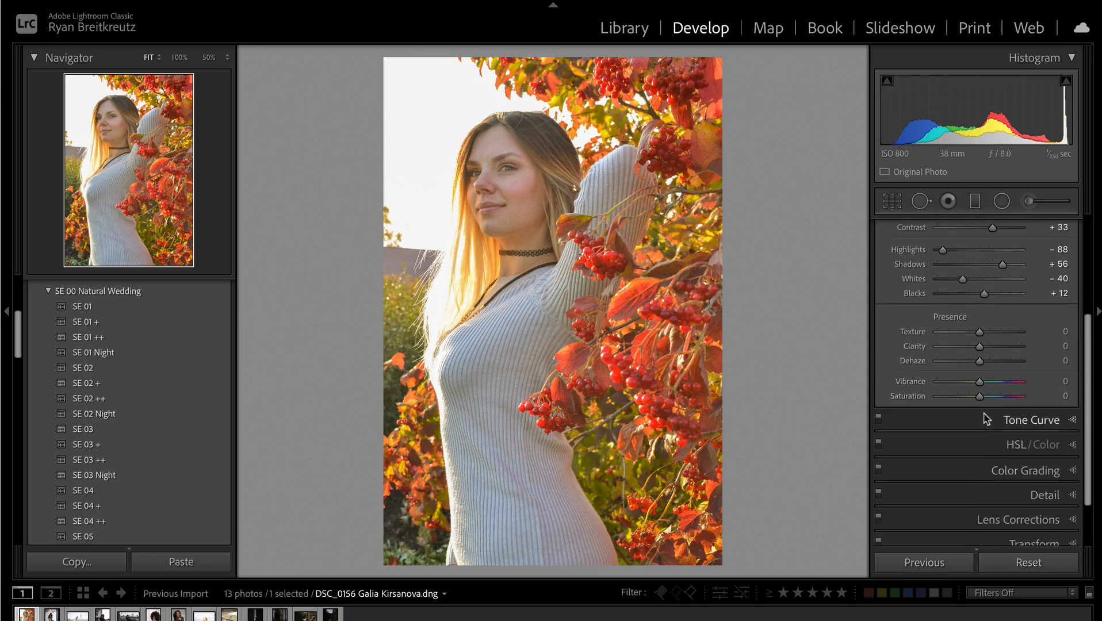
scroll(953, 304, "up", 3)
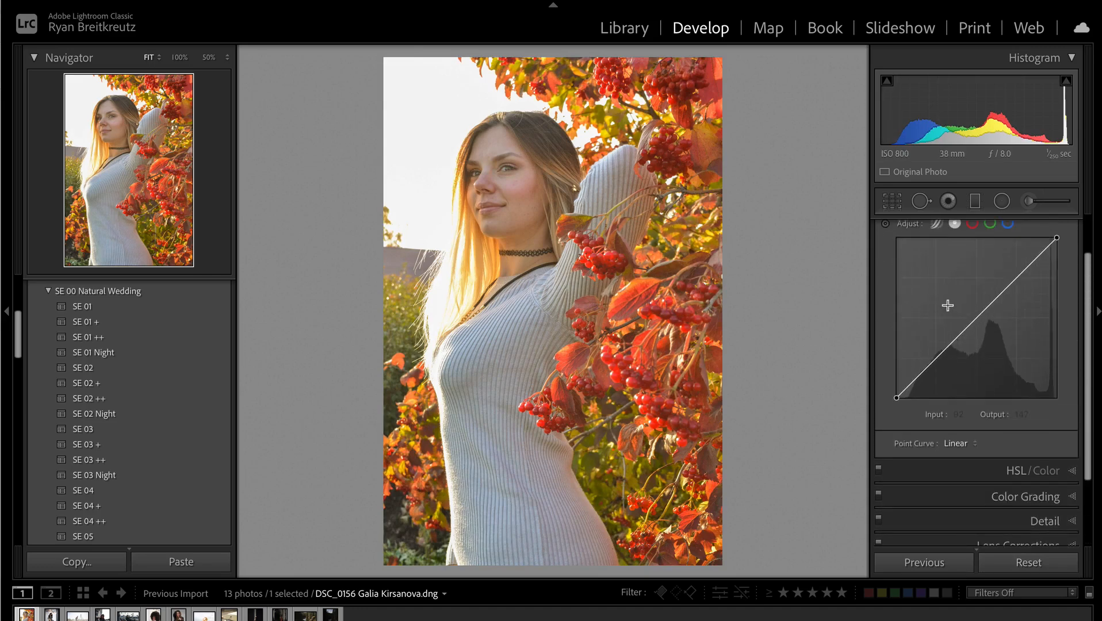
scroll(999, 419, "up", 2)
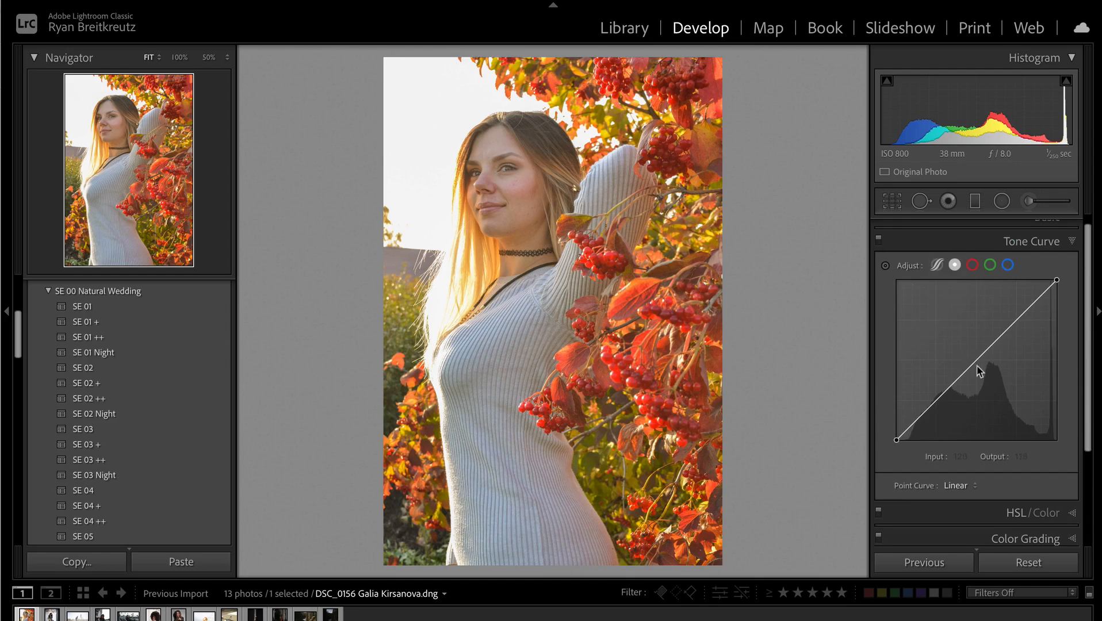
left_click(976, 367)
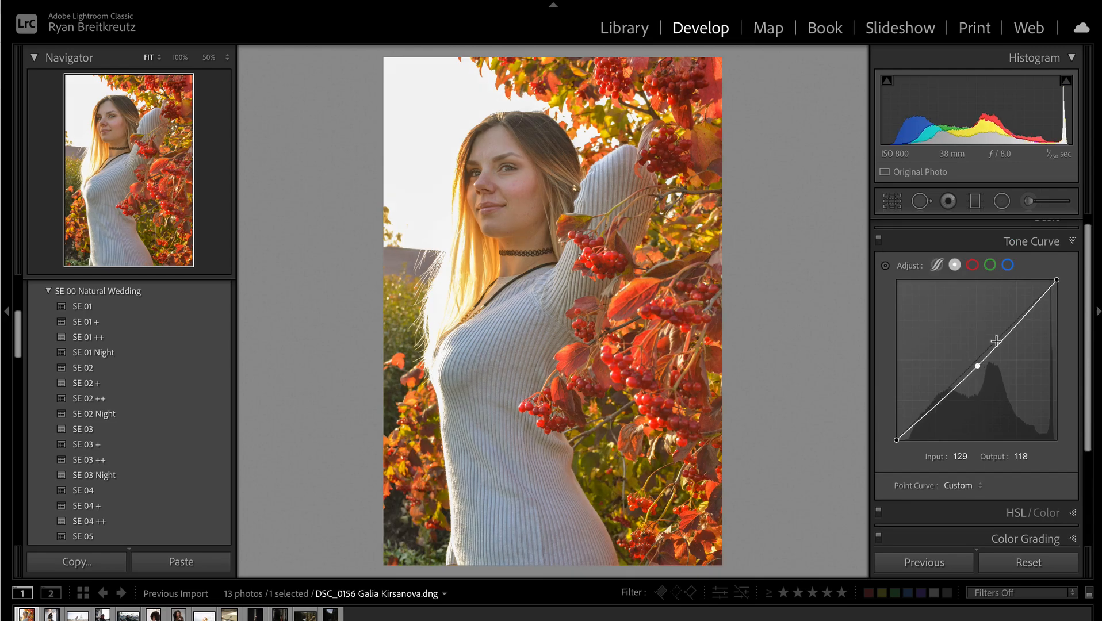
left_click(1017, 318)
left_click(931, 415)
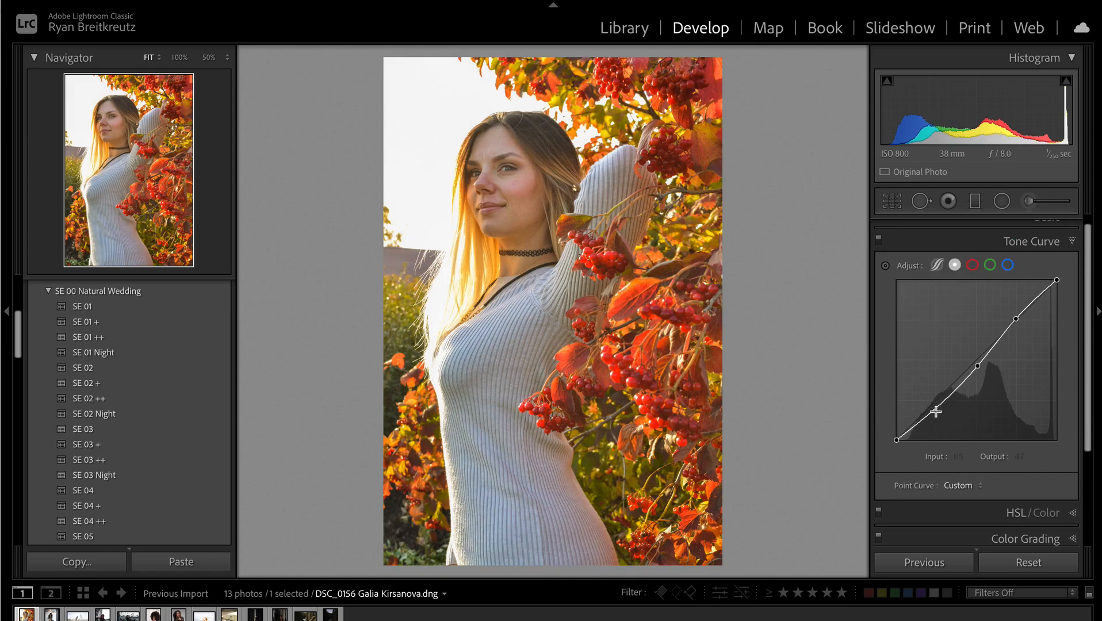
left_click_drag(1016, 321, 1015, 324)
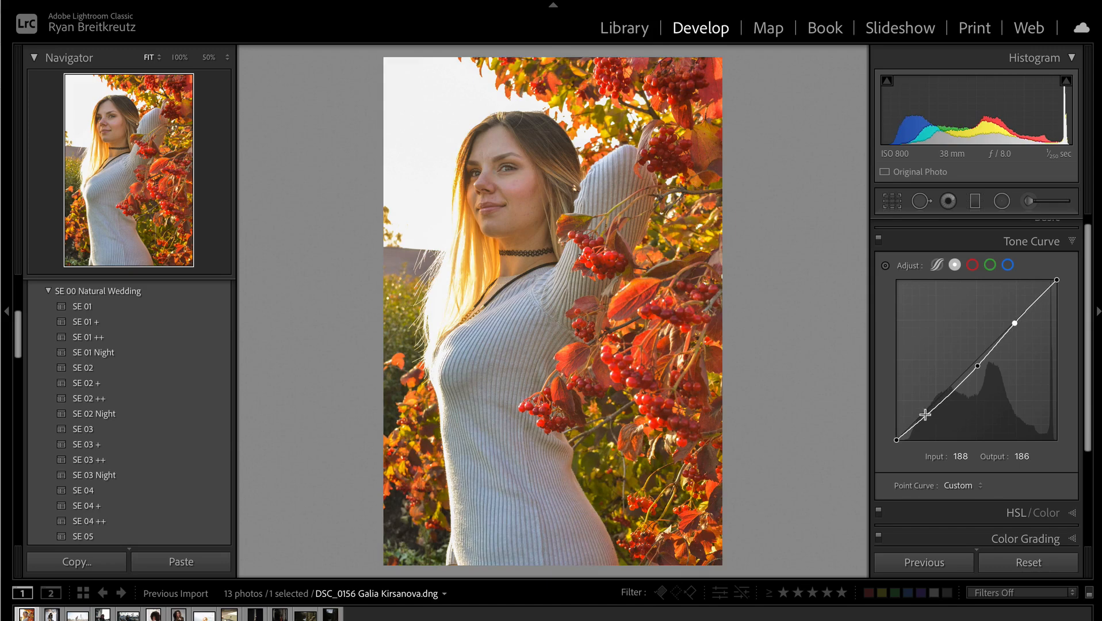
mouse_move(927, 415)
left_mouse_down()
mouse_move(972, 427)
mouse_move(946, 412)
left_mouse_up()
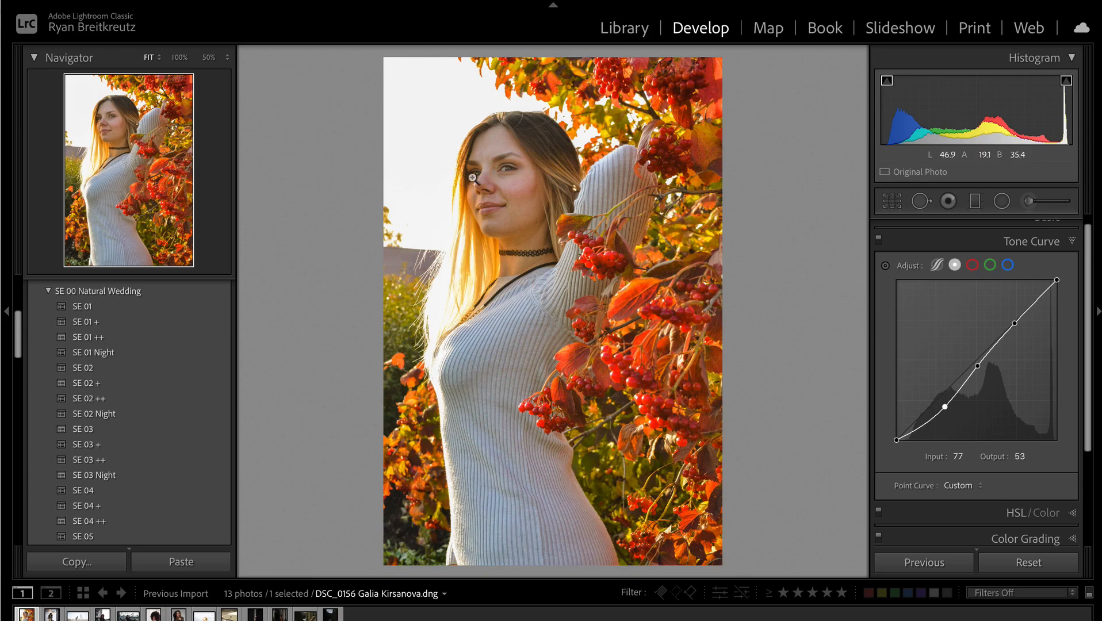
- Try lowering the portrait's exposure to -0.66 and raise it back to its starting level
key("minus")
key("minus")
key("minus")
key("minus")
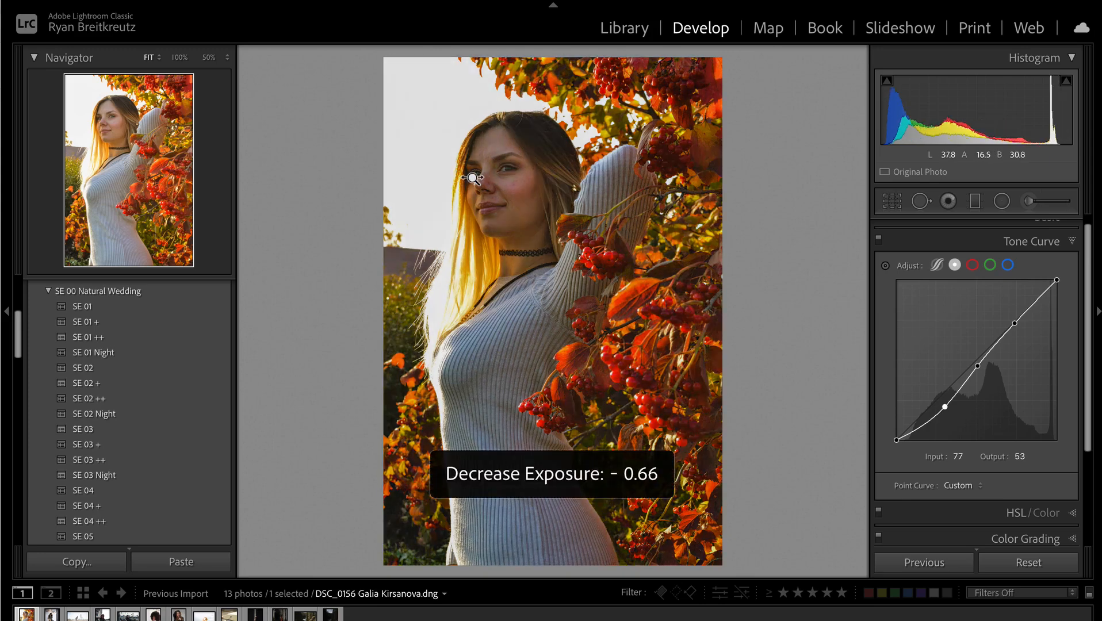
key("equal")
key("equal")
key("equal")
key("equal")
key("equal")
key("minus")
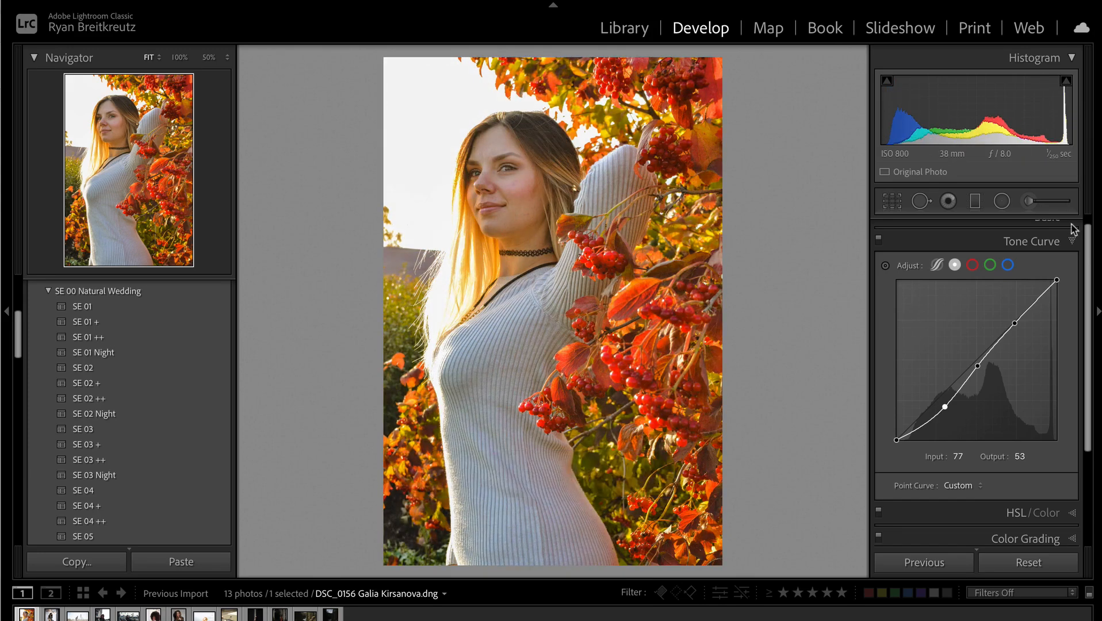
- Lower the tone curve's white point, reshape the highlights with a point at input 218, output 206, and compare with the unedited portrait
scroll(1043, 315, "up", 1)
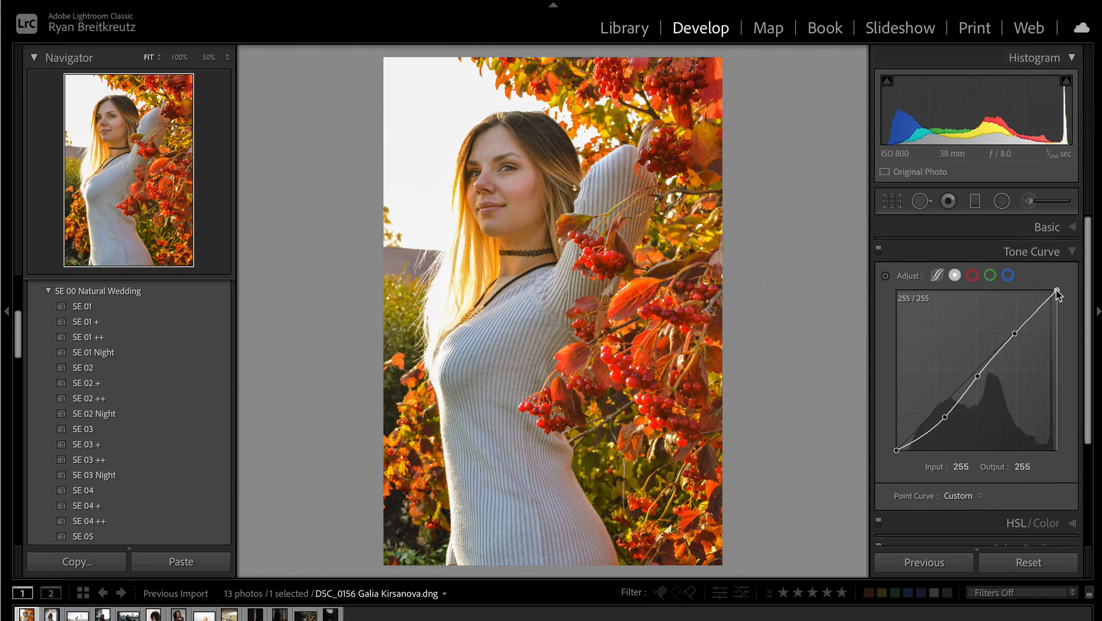
left_click_drag(1057, 292, 1058, 297)
mouse_move(1015, 333)
left_mouse_down()
mouse_move(1020, 351)
mouse_move(1043, 310)
mouse_move(1004, 345)
left_mouse_up()
left_click(1004, 348)
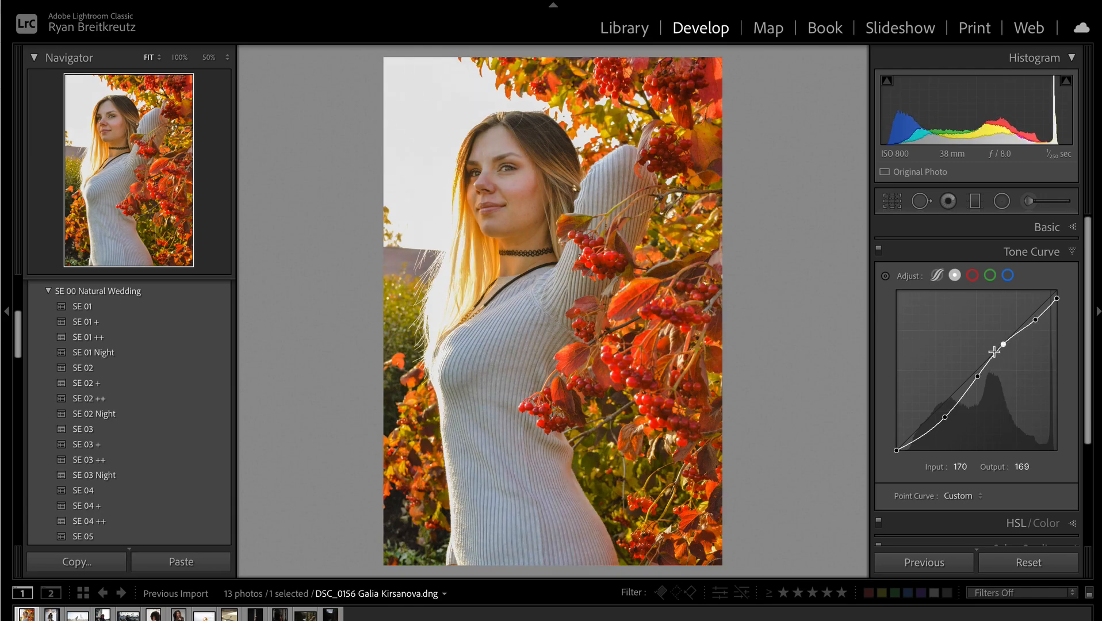
left_click_drag(1007, 347, 999, 351)
mouse_move(1035, 320)
left_mouse_down()
mouse_move(1036, 332)
mouse_move(1034, 321)
left_mouse_up()
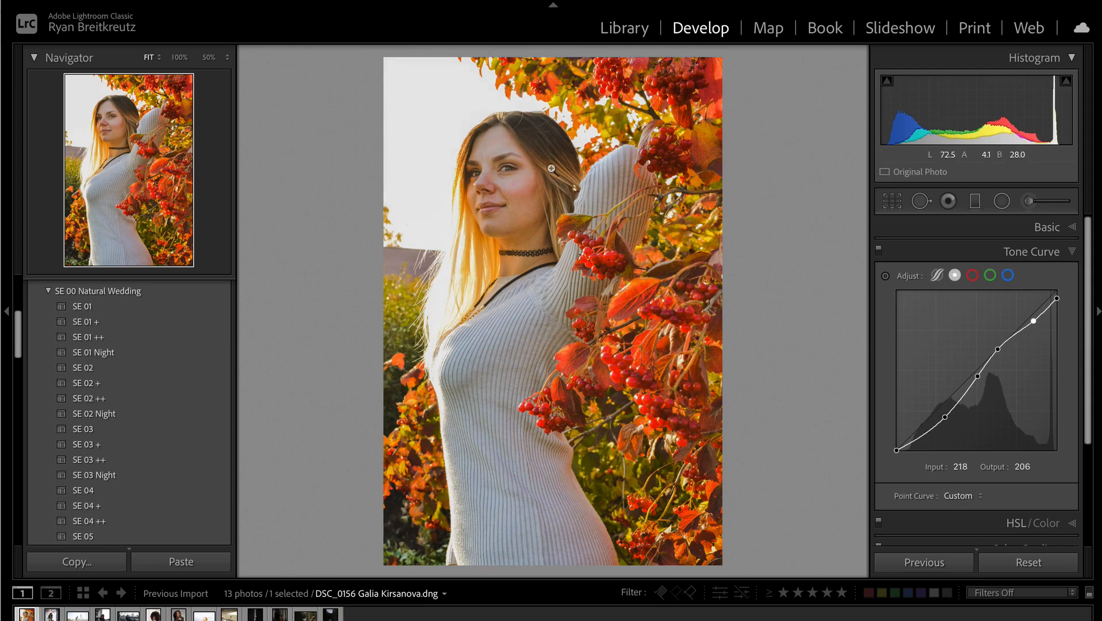
left_click(1037, 566)
key("ctrl+z")
- Set the HSL saturation to Orange +12, Yellow -74, Green -67, Aqua -44, Blue -72, Purple -57 and Magenta -58
scroll(972, 449, "down", 3)
left_click(980, 435)
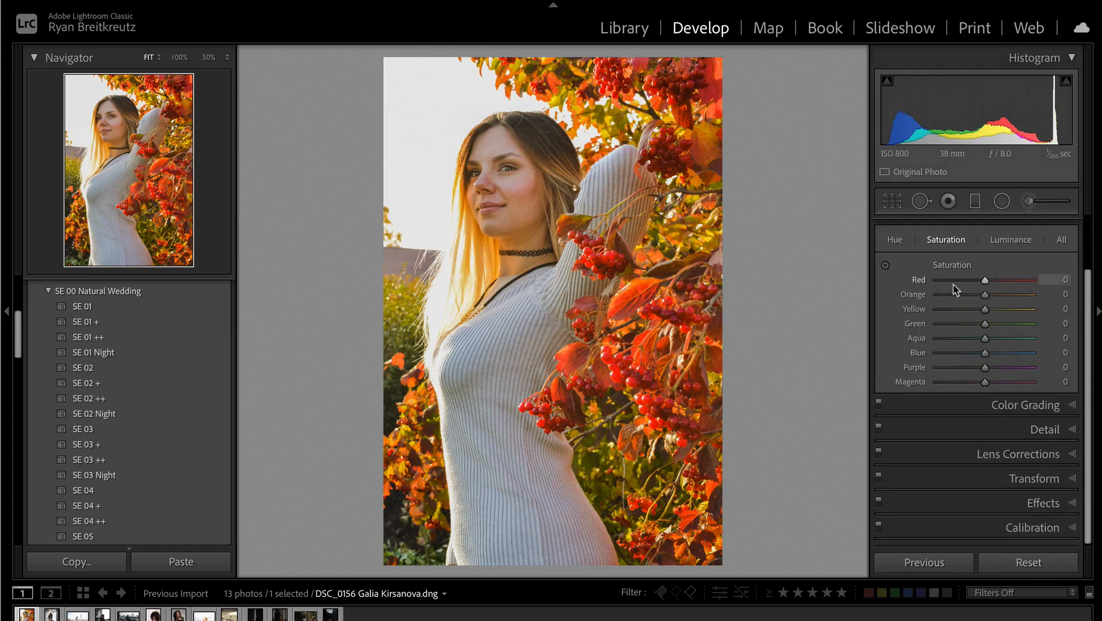
left_click(950, 311)
left_click(953, 324)
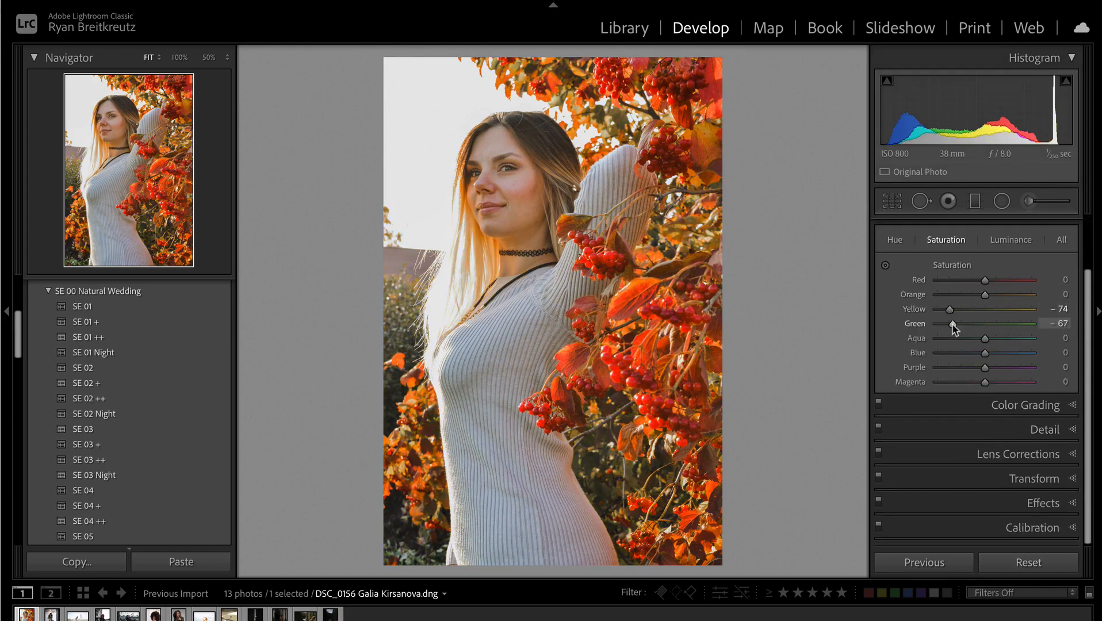
left_click(963, 338)
left_click(951, 353)
left_click(958, 367)
left_click(958, 382)
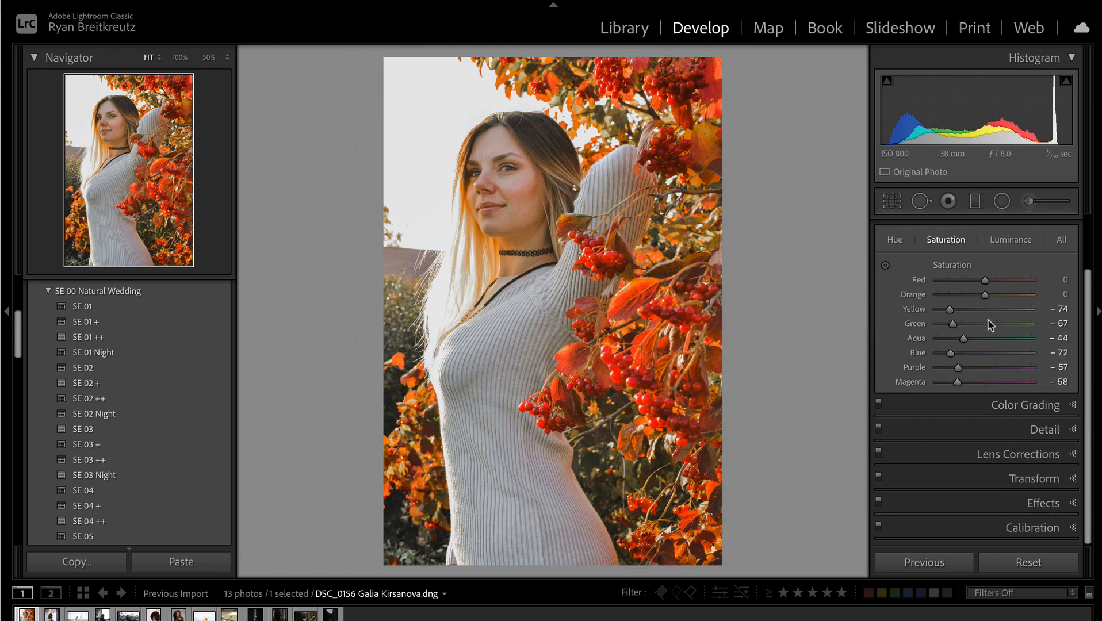
mouse_move(985, 294)
left_mouse_down()
mouse_move(1009, 296)
mouse_move(992, 298)
left_mouse_up()
- Compare the portrait with the HSL adjustments off and on, and set the Yellow saturation to -14
scroll(987, 294, "up", 1)
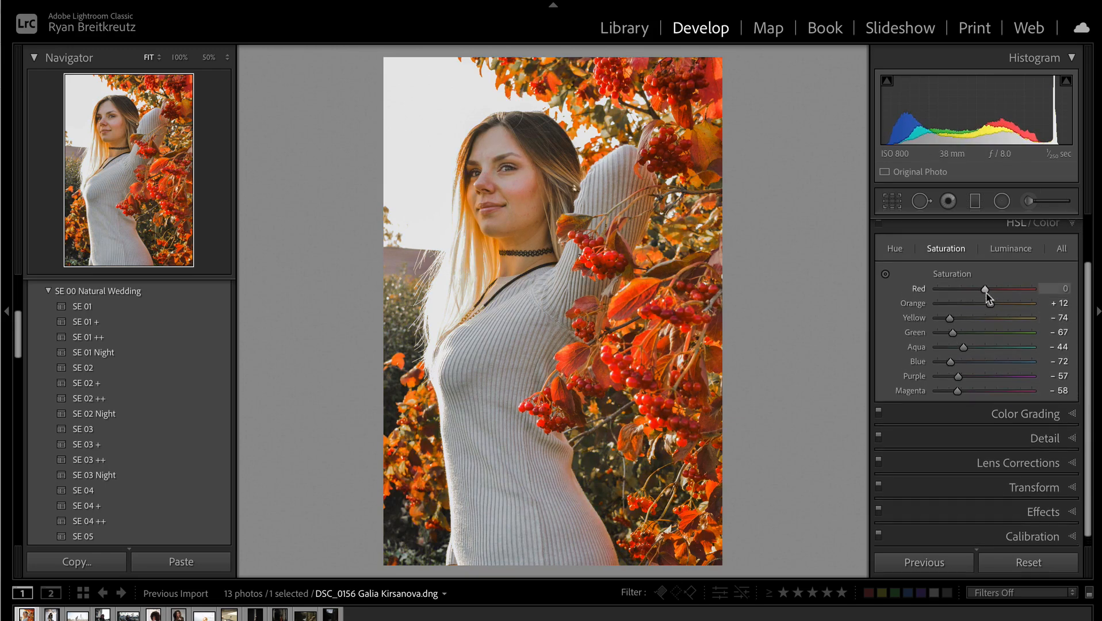
left_click(880, 234)
left_click(880, 234)
left_click(880, 234)
left_click(879, 235)
left_click(972, 333)
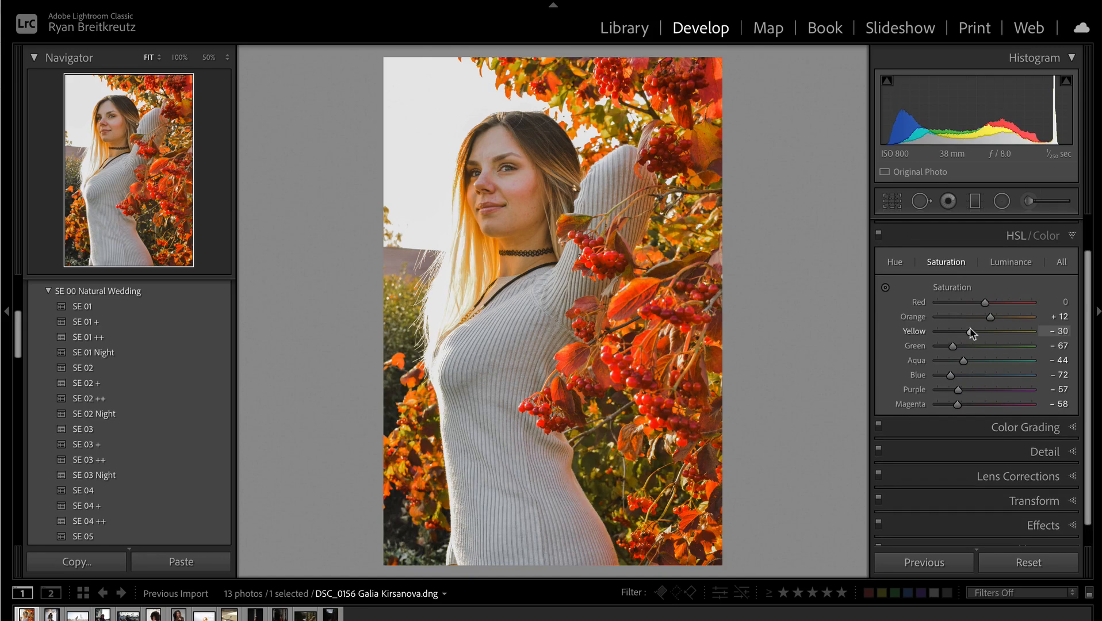
left_click_drag(980, 332, 979, 333)
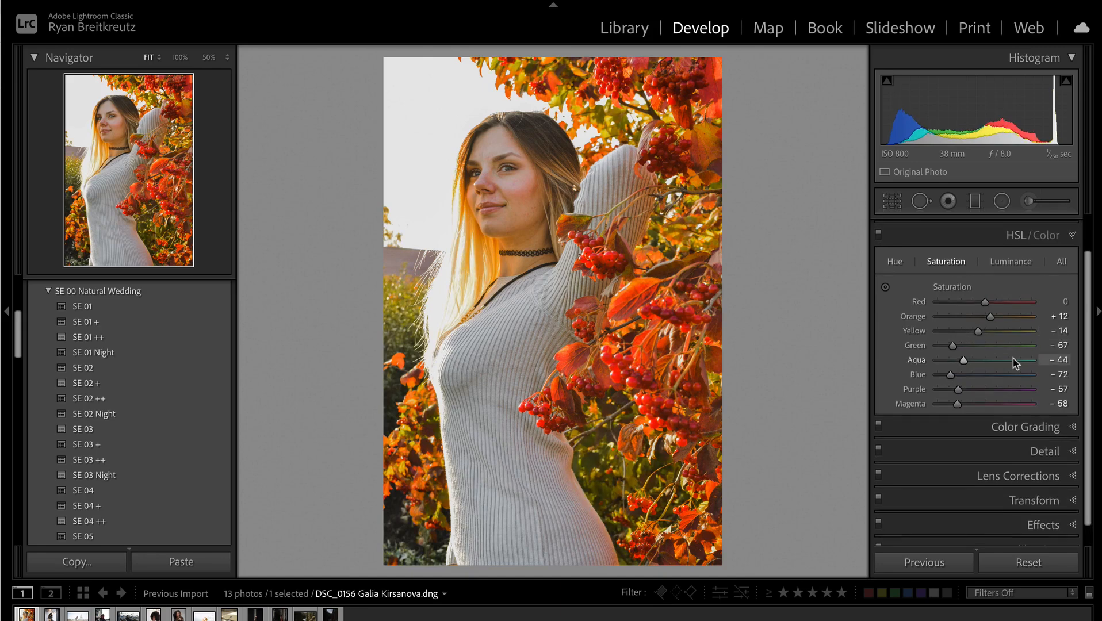
- Calibrate Red Primary to hue -16, saturation +28, Green to saturation +3, Blue to hue -7, saturation -21, and compare with the unedited portrait
scroll(1015, 362, "down", 2)
left_click(1039, 526)
scroll(1014, 357, "down", 1)
scroll(1013, 421, "up", 1)
mouse_move(980, 409)
left_mouse_down()
mouse_move(967, 412)
mouse_move(991, 426)
left_mouse_up()
left_click_drag(979, 477, 963, 532)
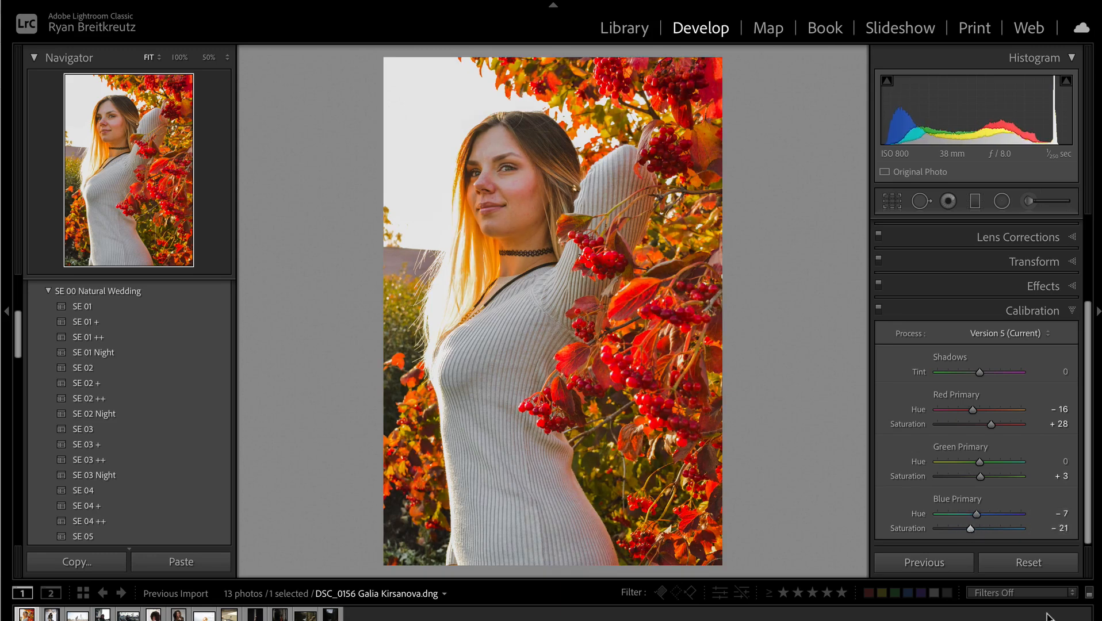
left_click(1033, 564)
key("ctrl+z")
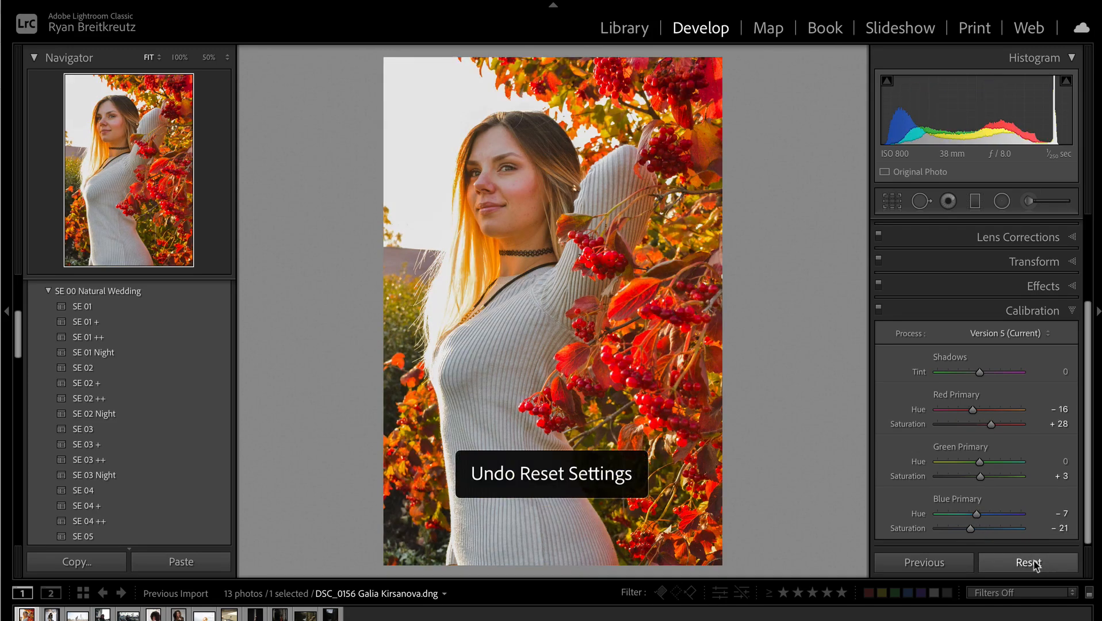
- Fade the autumn portrait by raising the tone curve's black point slightly above zero and lowering its white point
scroll(960, 333, "up", 5)
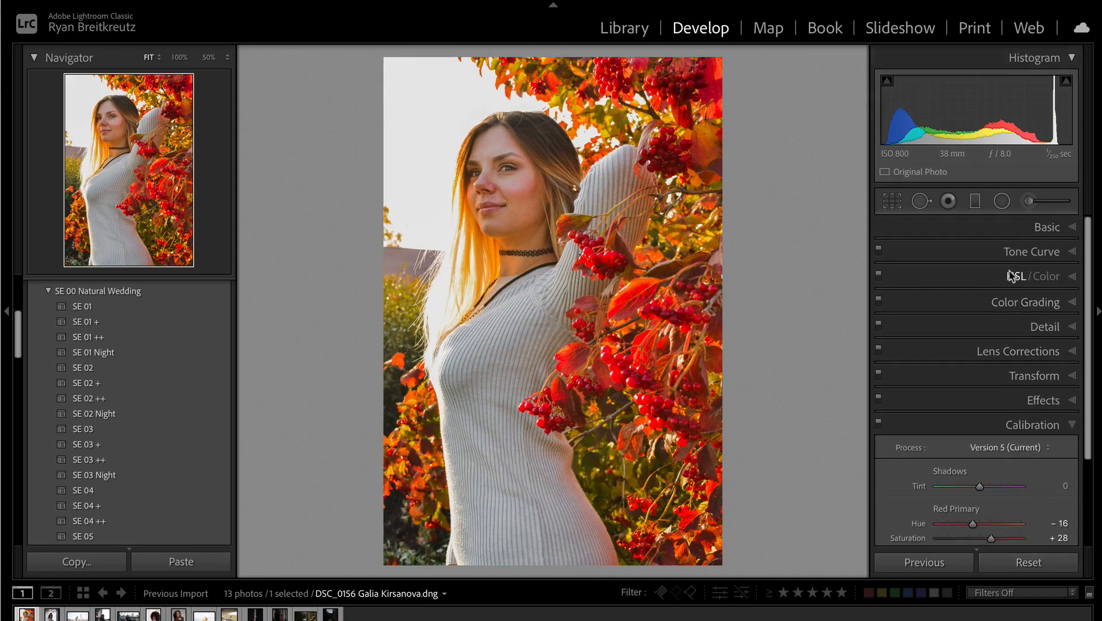
left_click(1015, 252)
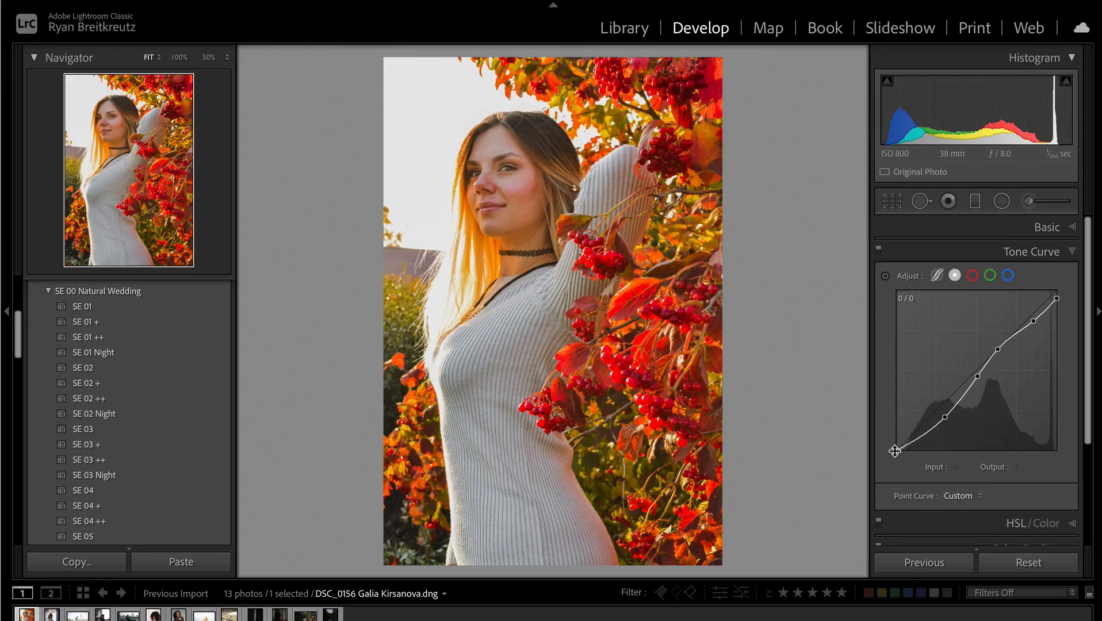
mouse_move(891, 436)
left_mouse_down()
mouse_move(891, 406)
mouse_move(895, 425)
left_mouse_up()
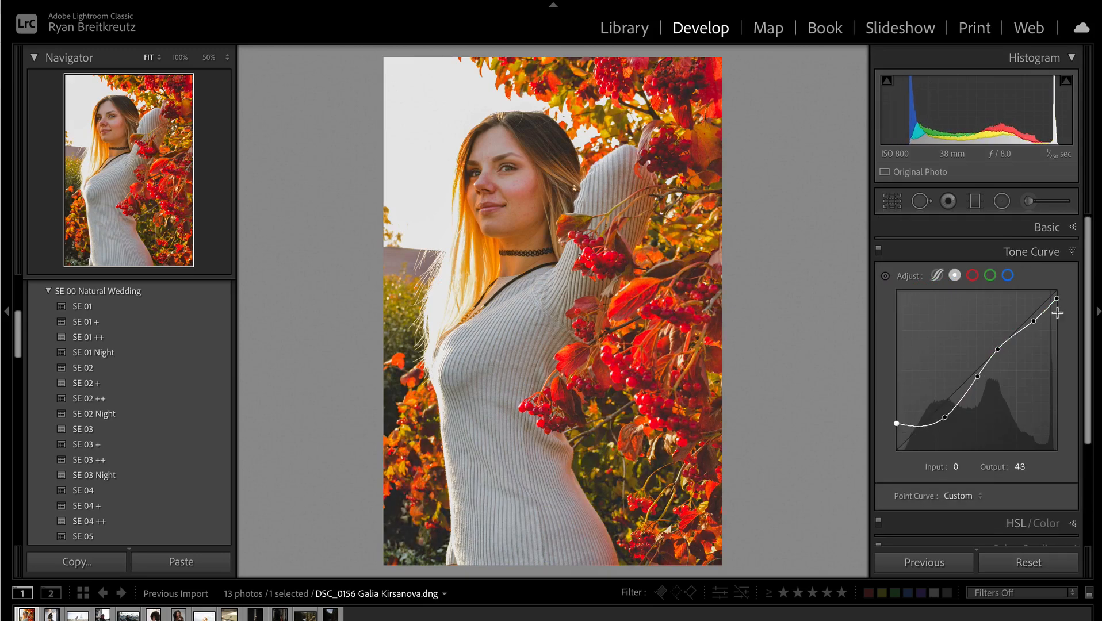
mouse_move(1059, 299)
left_mouse_down()
mouse_move(1061, 323)
mouse_move(1057, 291)
mouse_move(1058, 313)
left_mouse_up()
mouse_move(895, 424)
left_mouse_down()
mouse_move(895, 447)
mouse_move(895, 435)
left_mouse_up()
- Switch to photo 2U0A9589.CR2, set Temp to 8,237 and Tint to +24, and compare with the unedited photo
key("Right")
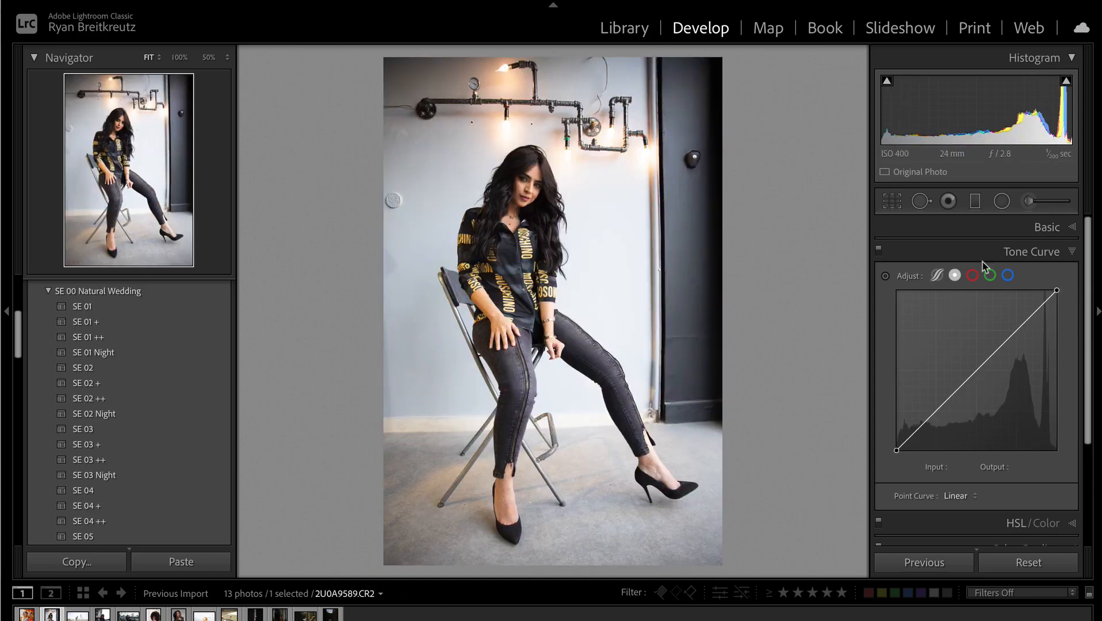
left_click(1060, 229)
mouse_move(980, 329)
left_mouse_down()
mouse_move(1000, 328)
mouse_move(987, 342)
left_mouse_up()
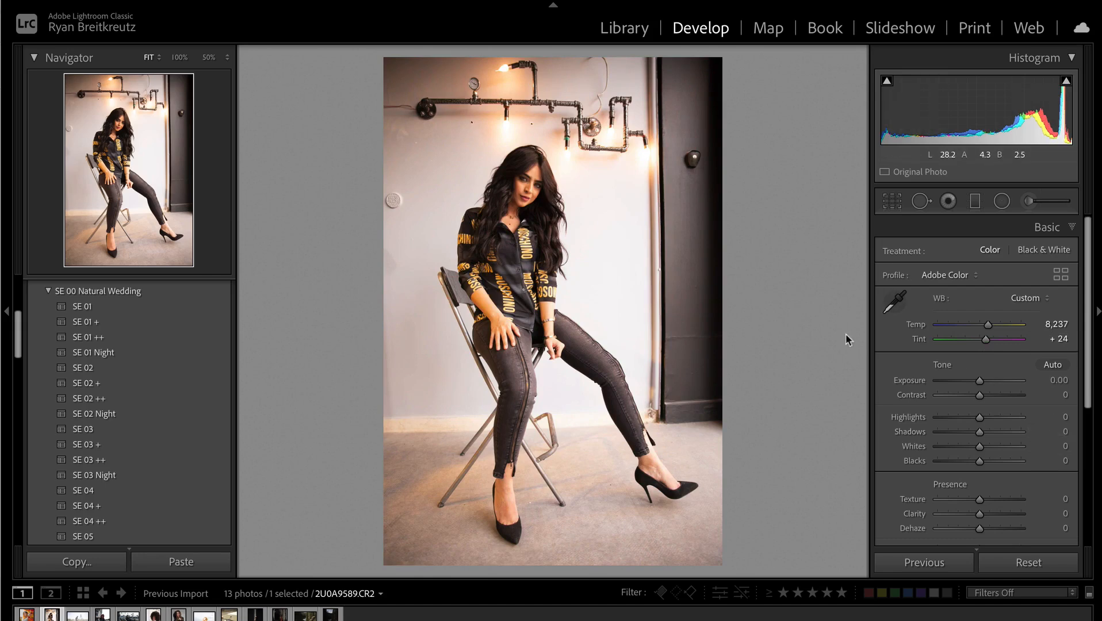
left_click(1051, 568)
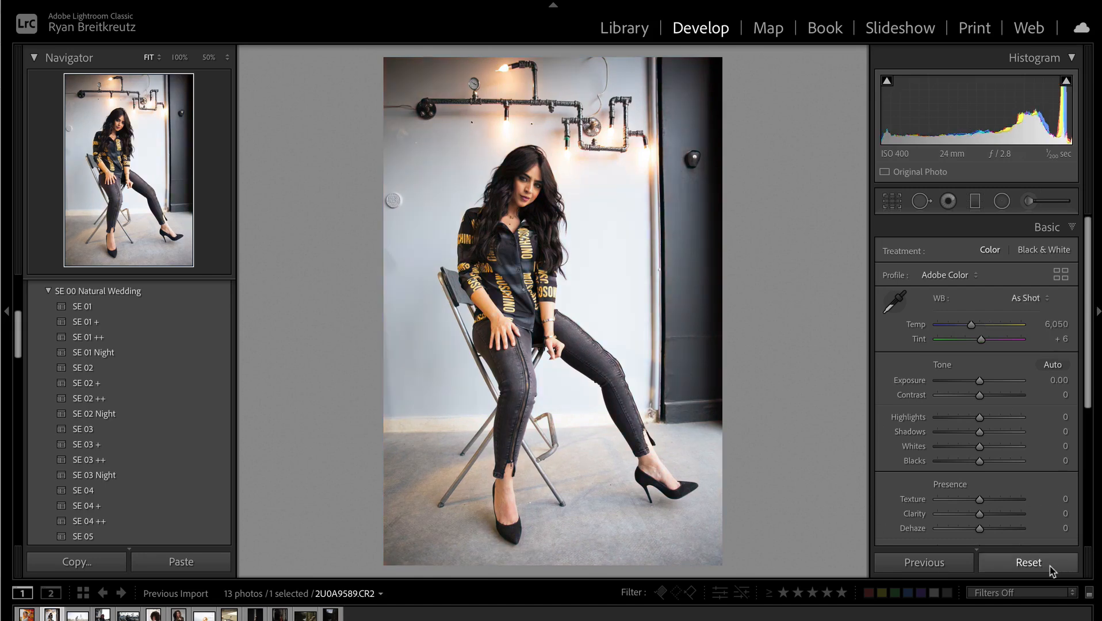
key("ctrl+z")
- Set Contrast to +17, Temp to 6,862 and Highlights to -28 on the photo of the seated woman
left_click_drag(980, 396, 988, 397)
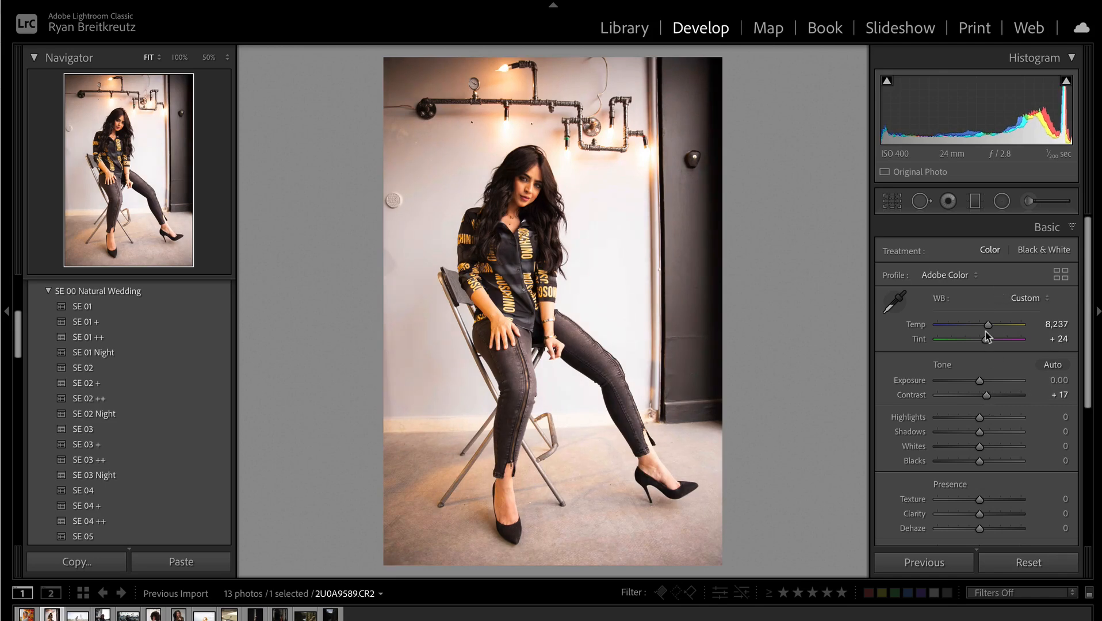
left_click_drag(987, 326, 977, 329)
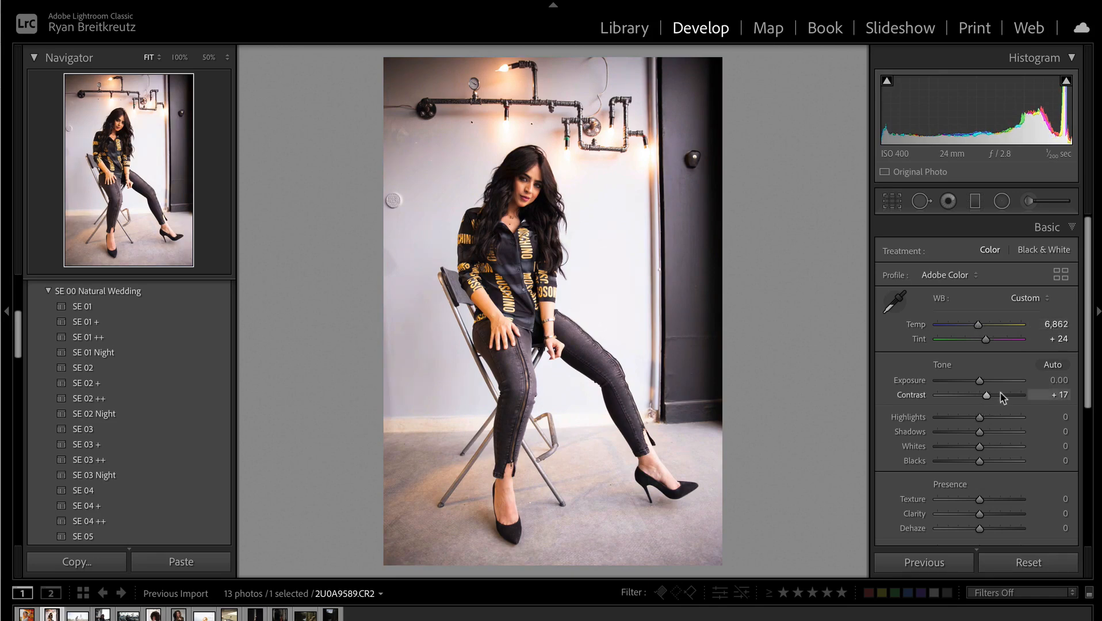
scroll(1016, 418, "down", 5)
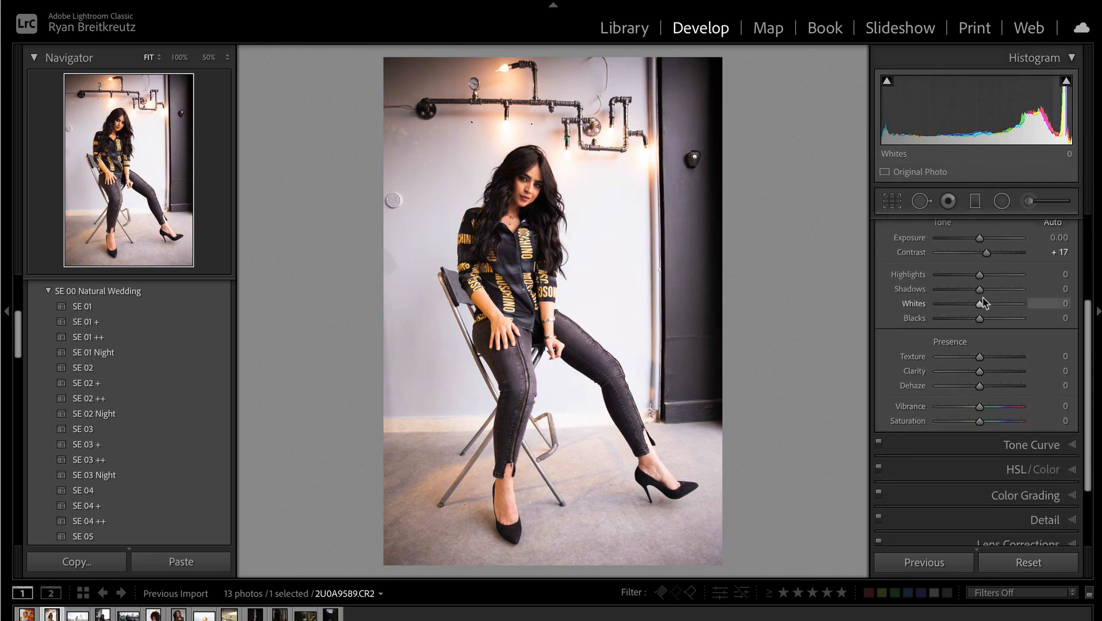
left_click_drag(978, 275, 966, 282)
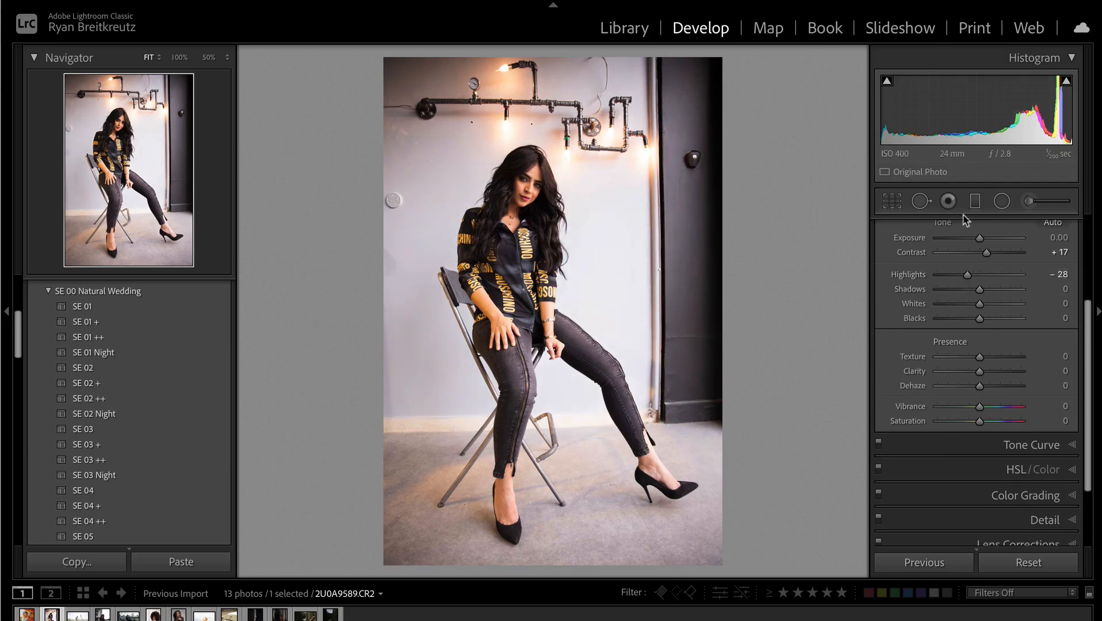
- Draw a tall radial filter centred on the seated woman so that it affects the area outside the oval
left_click(1001, 201)
left_click_drag(518, 271, 671, 598)
key("apostrophe")
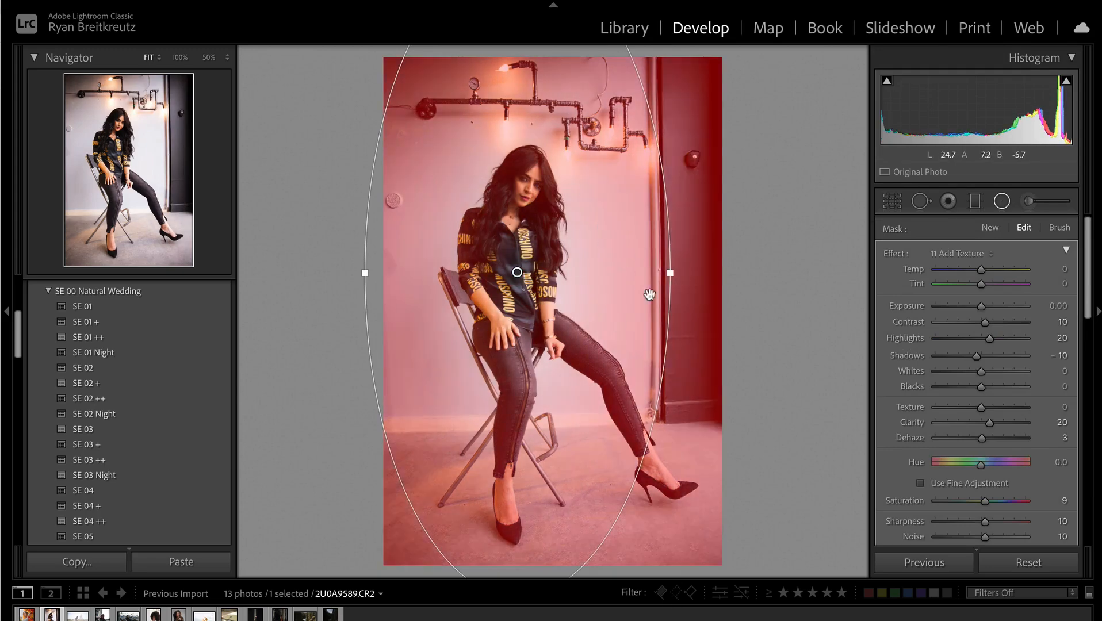
- Examine the radial filter's coverage by switching its mask overlay on and off
key("o")
key("o")
key("o")
key("o")
key("o")
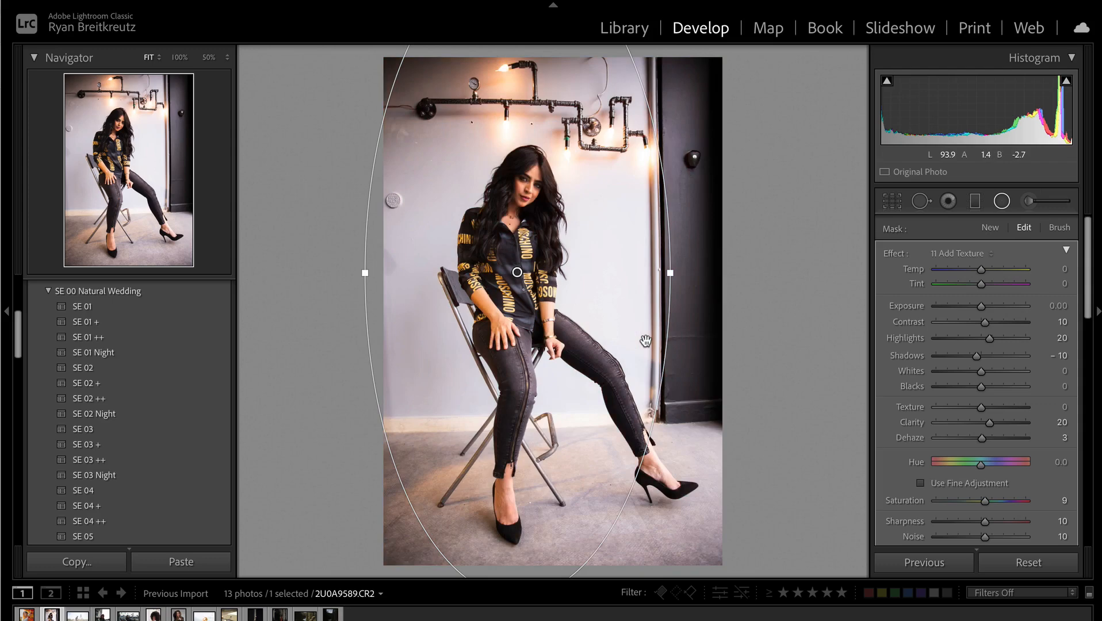
key("o")
key("o")
key("o")
key("o")
key("o")
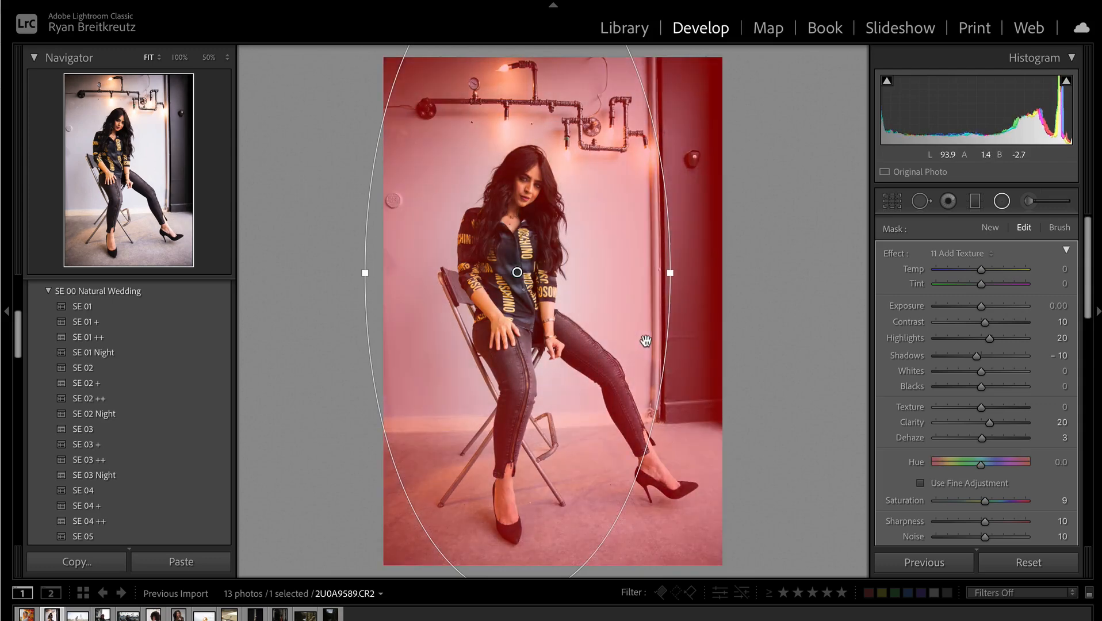
key("o")
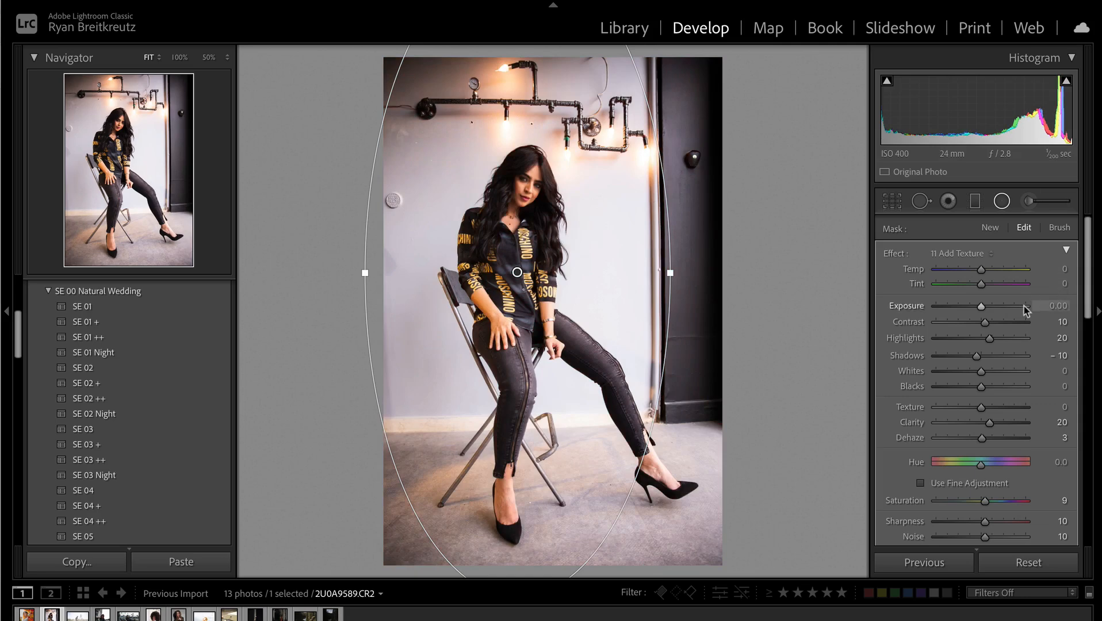
- Reset the radial filter's effect settings and set its Exposure to -1.30
double_click(896, 254)
mouse_move(983, 306)
left_mouse_down()
mouse_move(932, 322)
mouse_move(967, 311)
left_mouse_up()
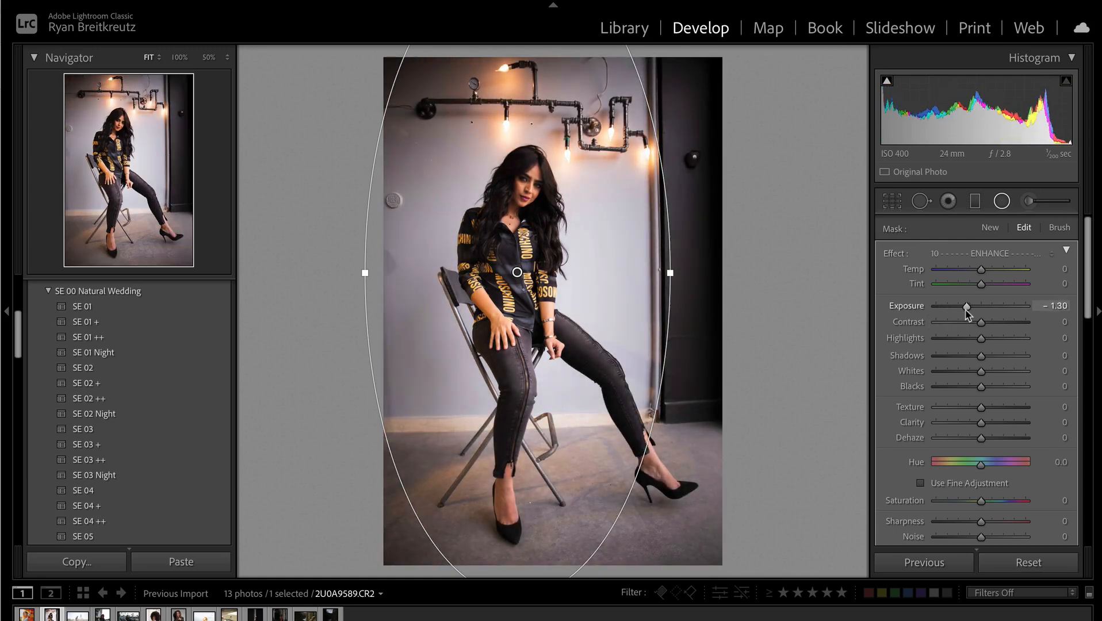
key("Delete")
key("ctrl+z")
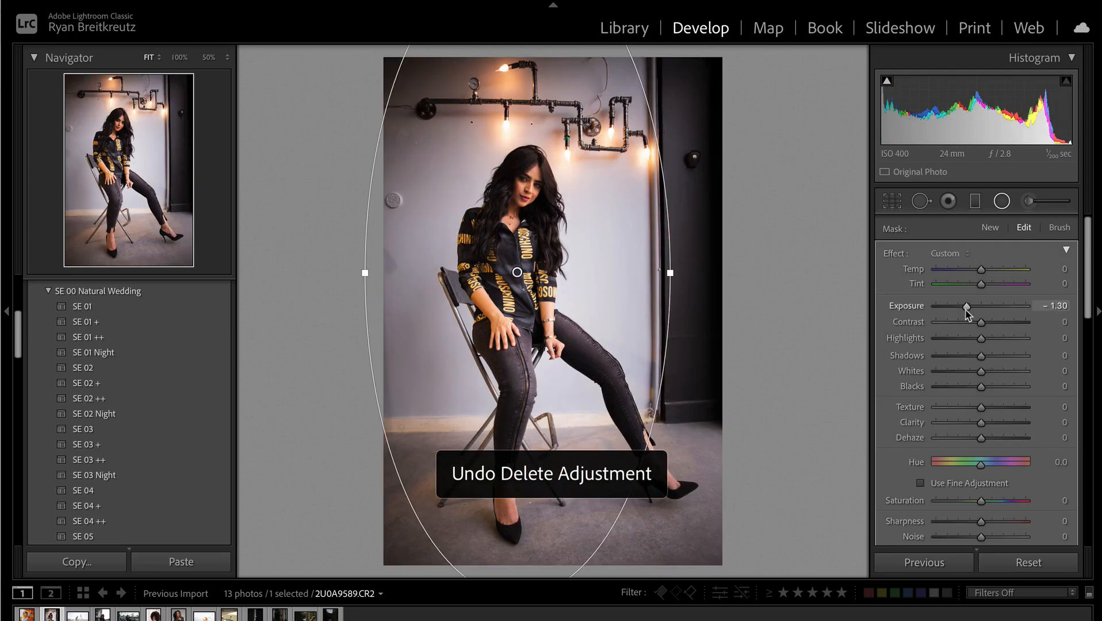
key("shift+m")
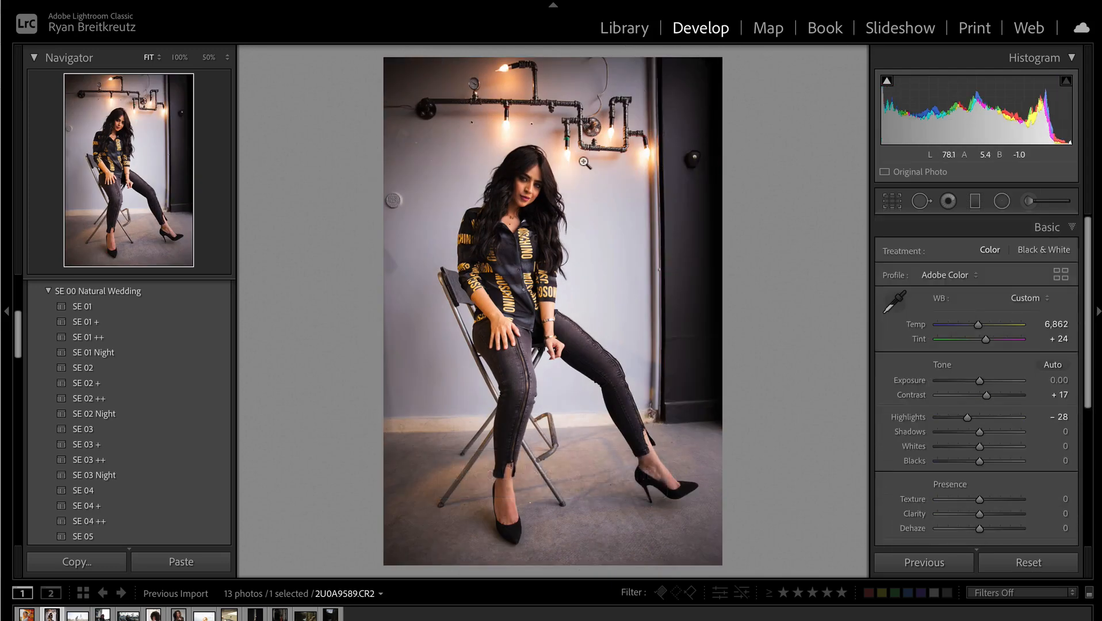
- Reselect the radial filter, show its mask overlay, and erase the mask over the seated woman with an enlarged brush
left_click(1002, 201)
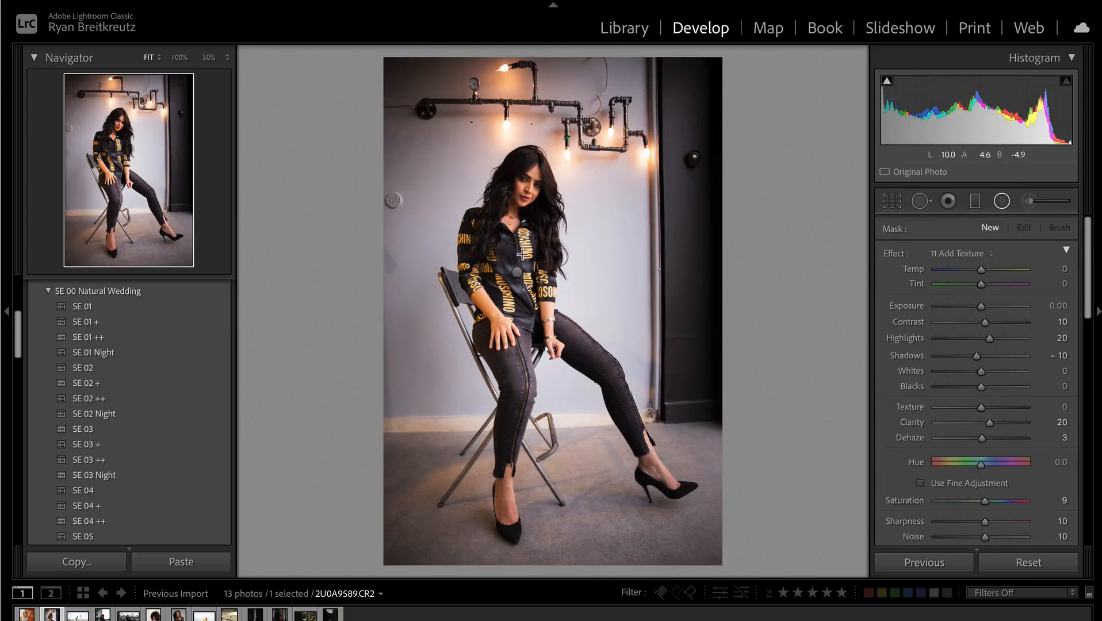
left_click(518, 273)
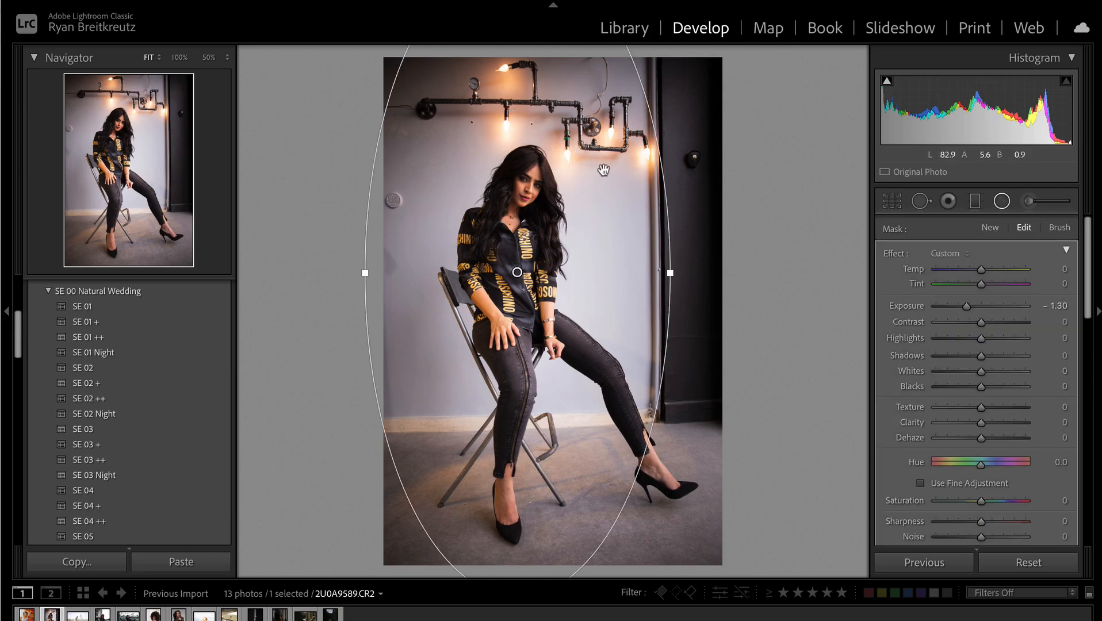
key("o")
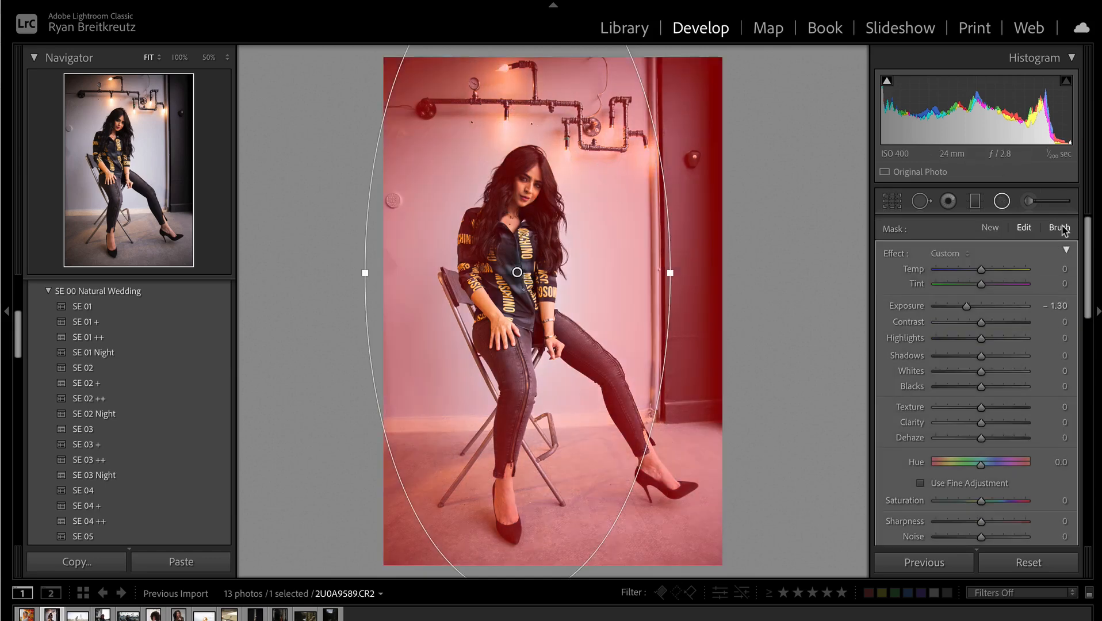
scroll(970, 330, "down", 2)
scroll(971, 330, "up", 2)
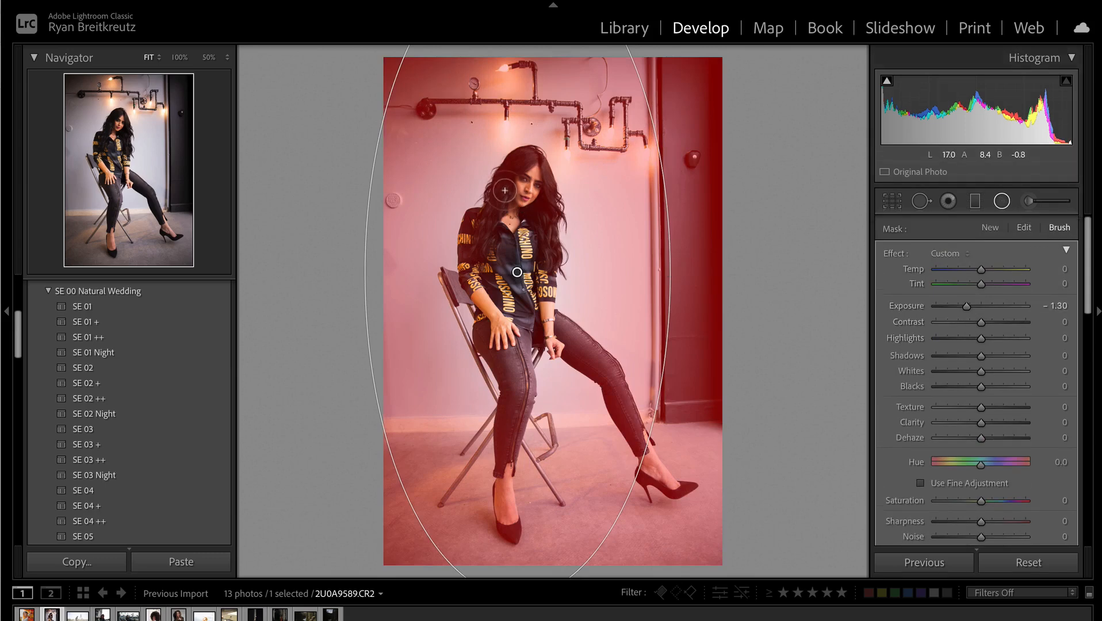
key("alt")
key("alt")
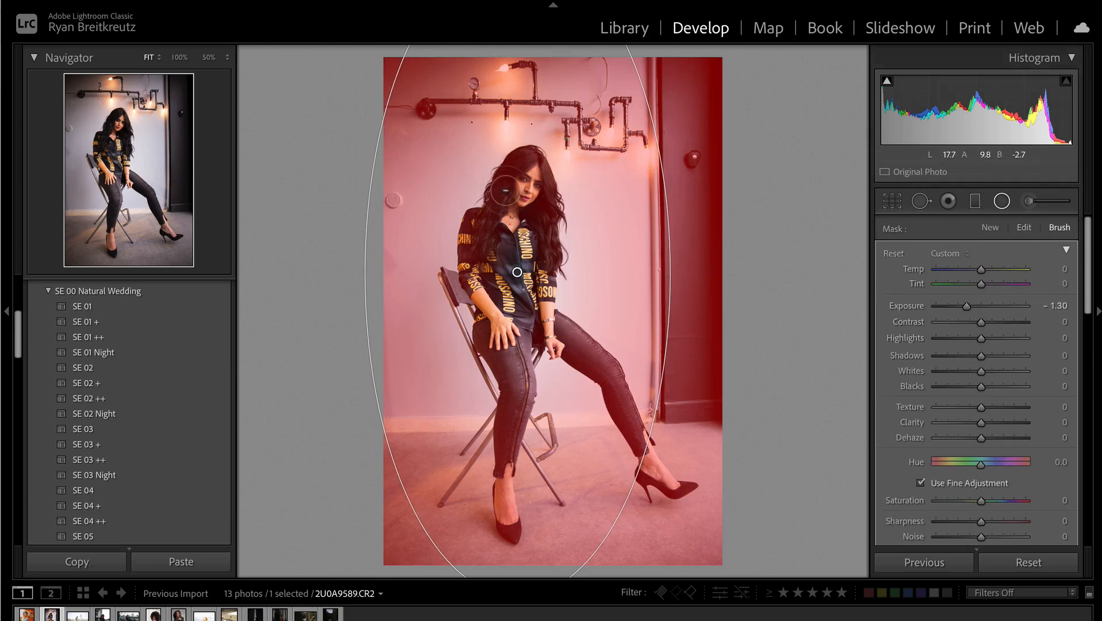
scroll(506, 191, "down", 3)
mouse_move(528, 182)
left_mouse_down()
mouse_move(496, 235)
mouse_move(526, 178)
mouse_move(542, 265)
mouse_move(535, 290)
mouse_move(513, 239)
mouse_move(509, 336)
left_mouse_up()
key("o")
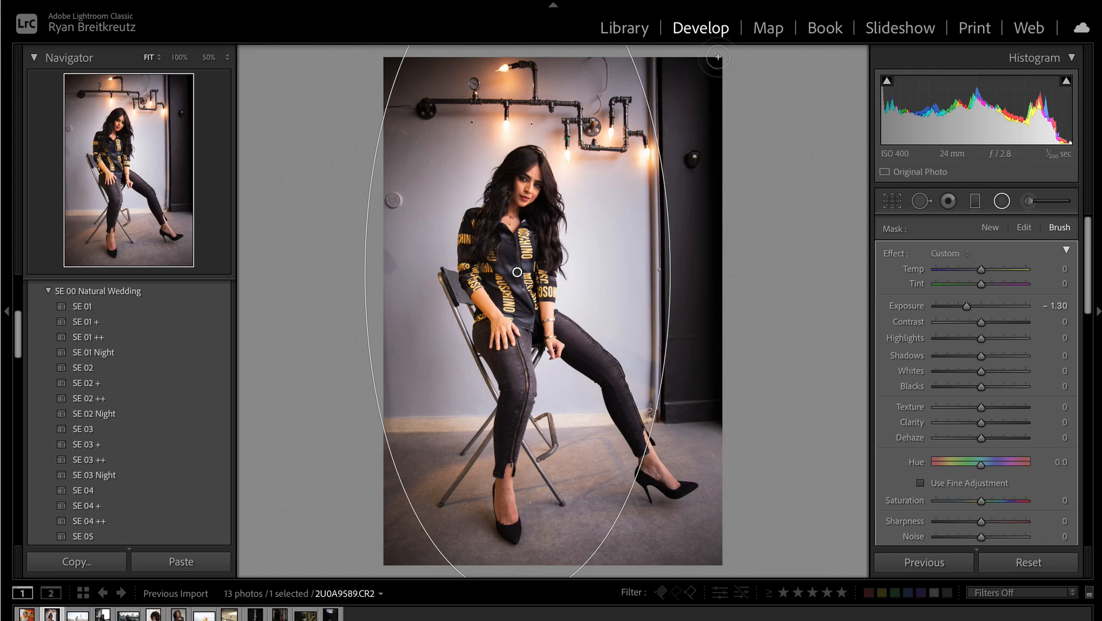
- Leave the radial filter and compare the edited photo with its unedited version
key("shift+m")
key("backslash")
key("backslash")
key("backslash")
key("backslash")
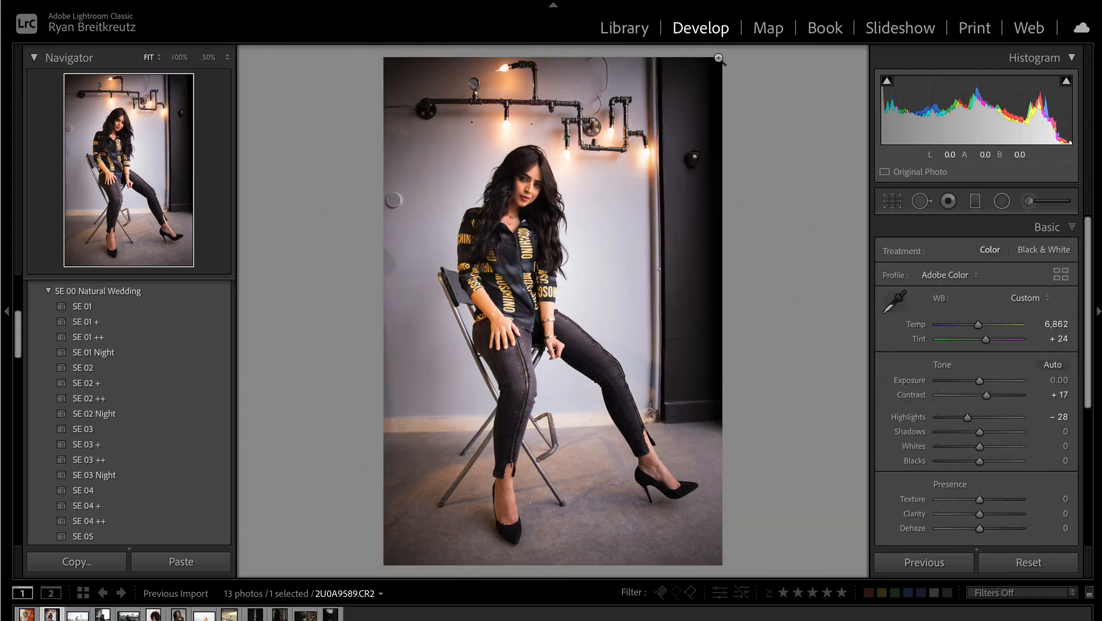
- Color grade the shadows to hue 233, saturation 27, the highlights to hue 31, saturation 13, and the midtones slightly blue
scroll(978, 414, "down", 8)
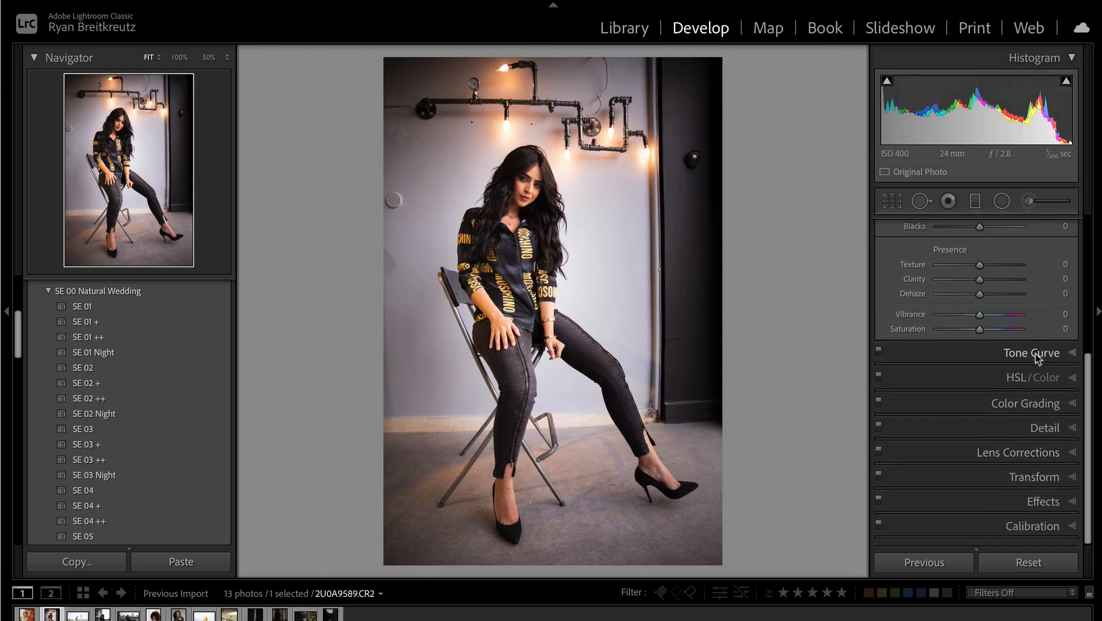
left_click(1020, 407)
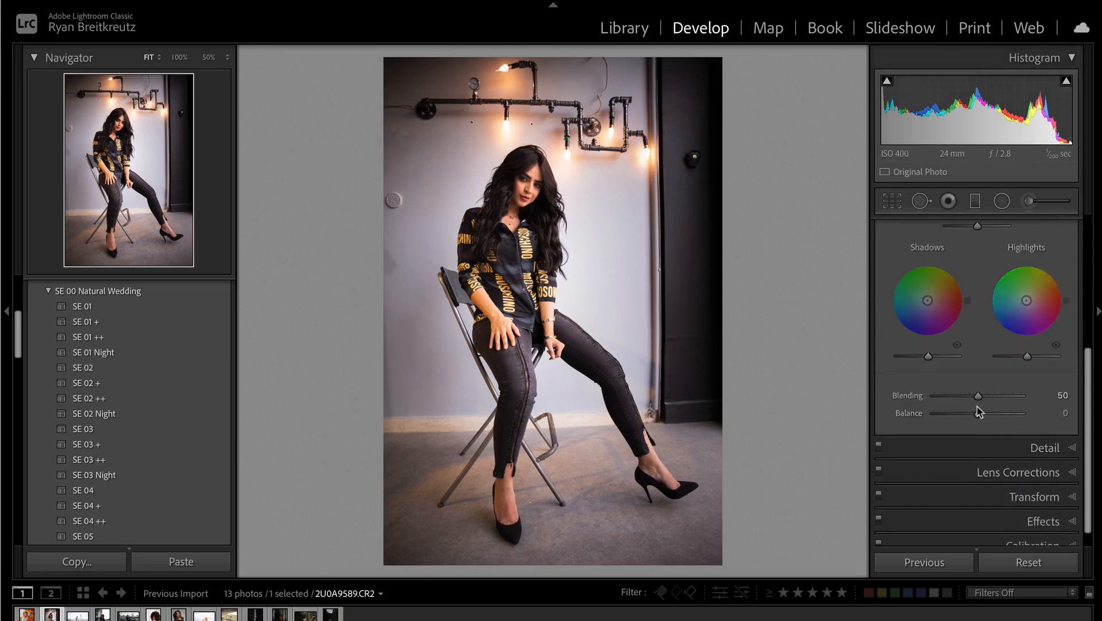
scroll(980, 412, "up", 4)
scroll(980, 412, "down", 1)
left_click_drag(928, 439, 922, 445)
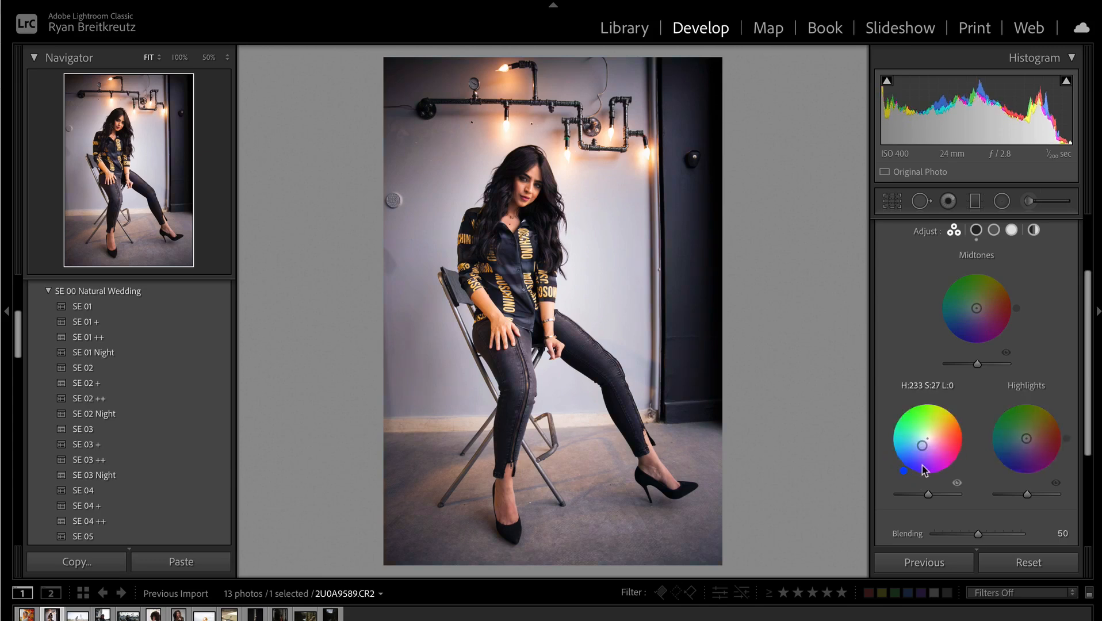
left_click_drag(1026, 439, 1030, 437)
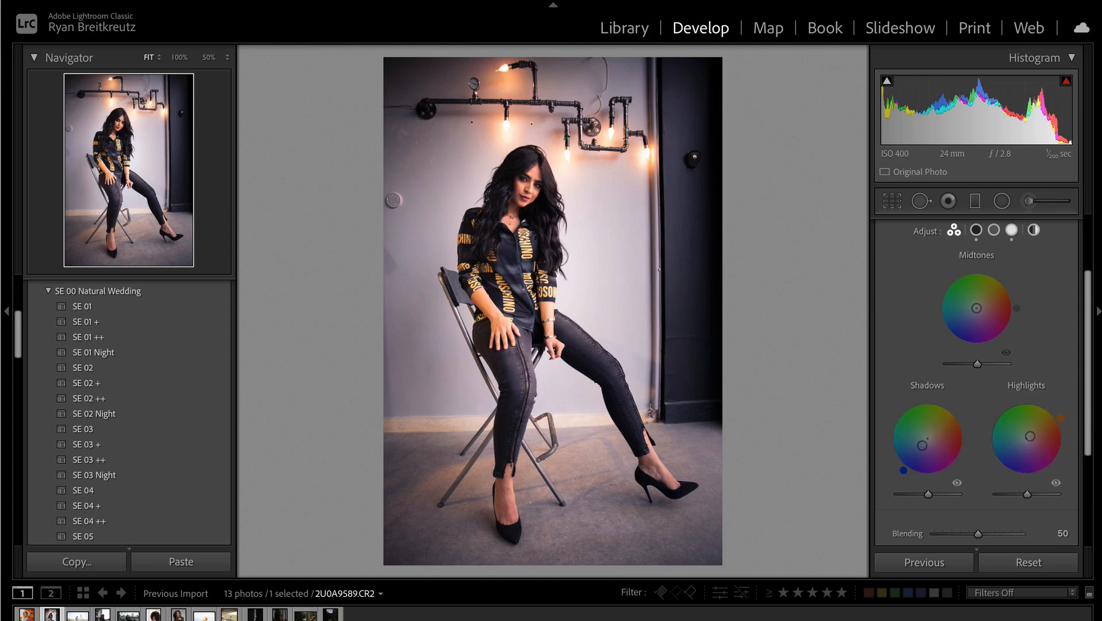
left_click_drag(977, 308, 975, 314)
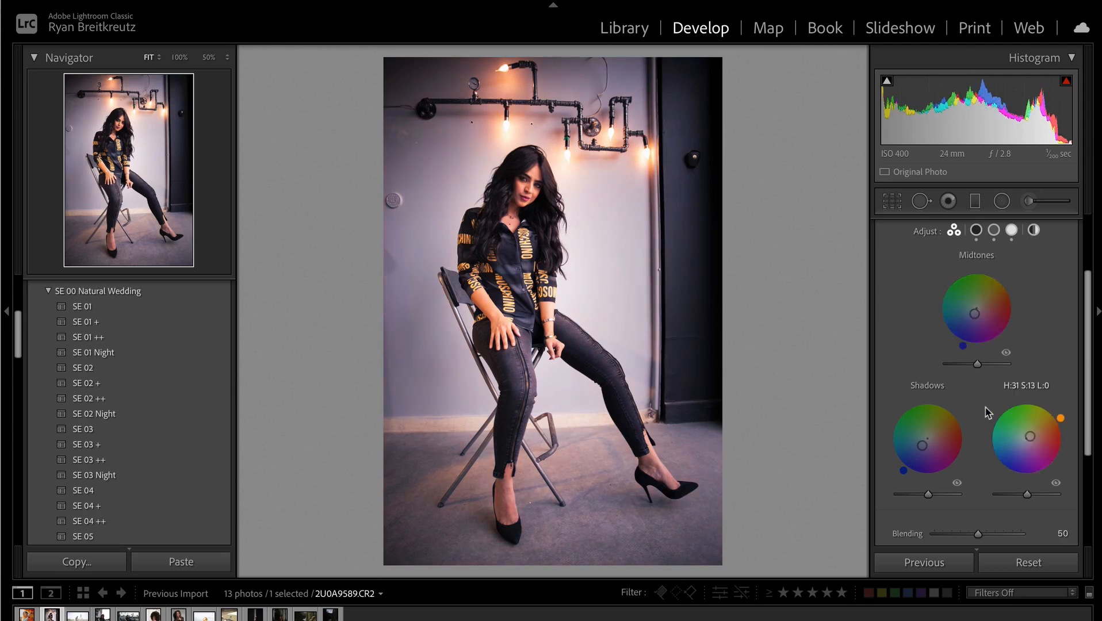
- Compare the photo with the Color Grading adjustments off and on
scroll(983, 403, "up", 3)
left_click(879, 294)
left_click(879, 294)
left_click(880, 294)
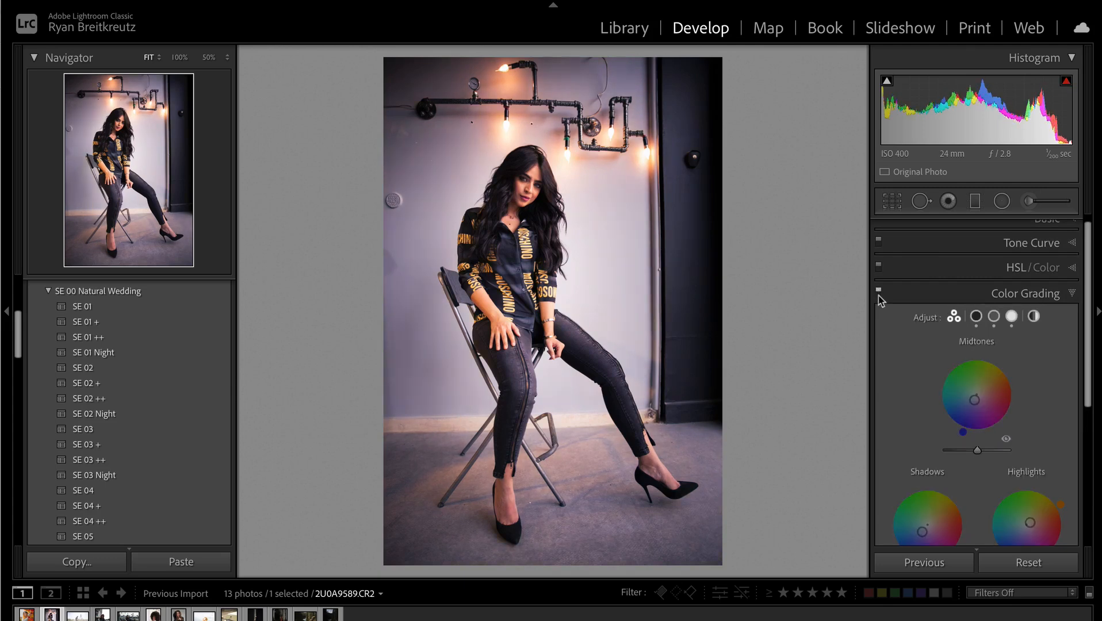
scroll(947, 434, "down", 5)
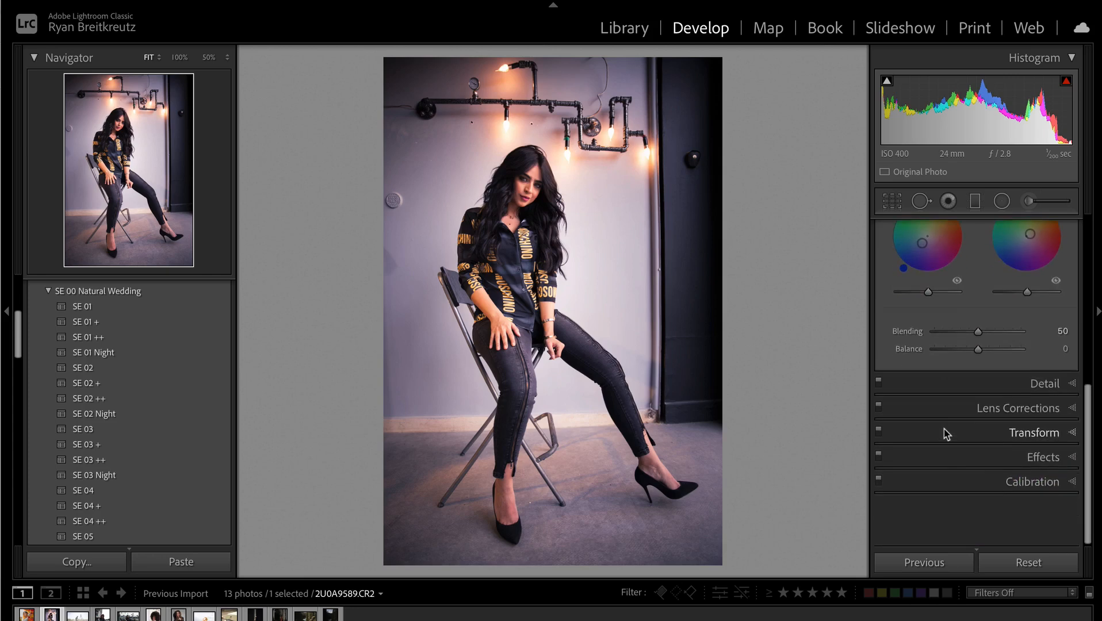
scroll(947, 434, "up", 2)
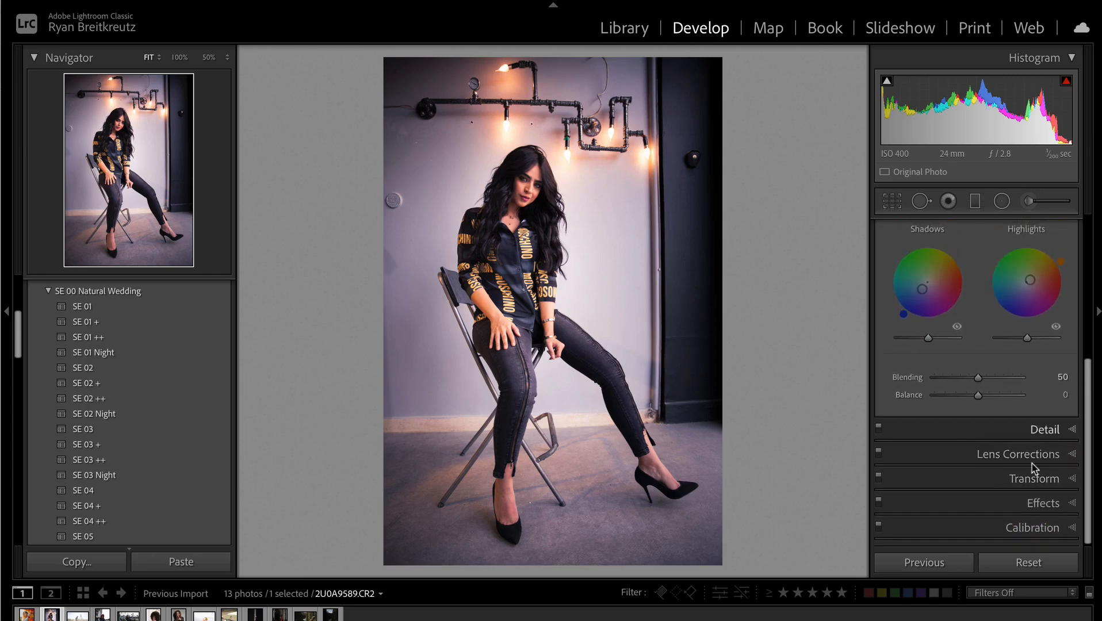
- Switch to the motocross photo DSC_1269.NEF, collapse Color Grading and show the Basic adjustments
key("Right")
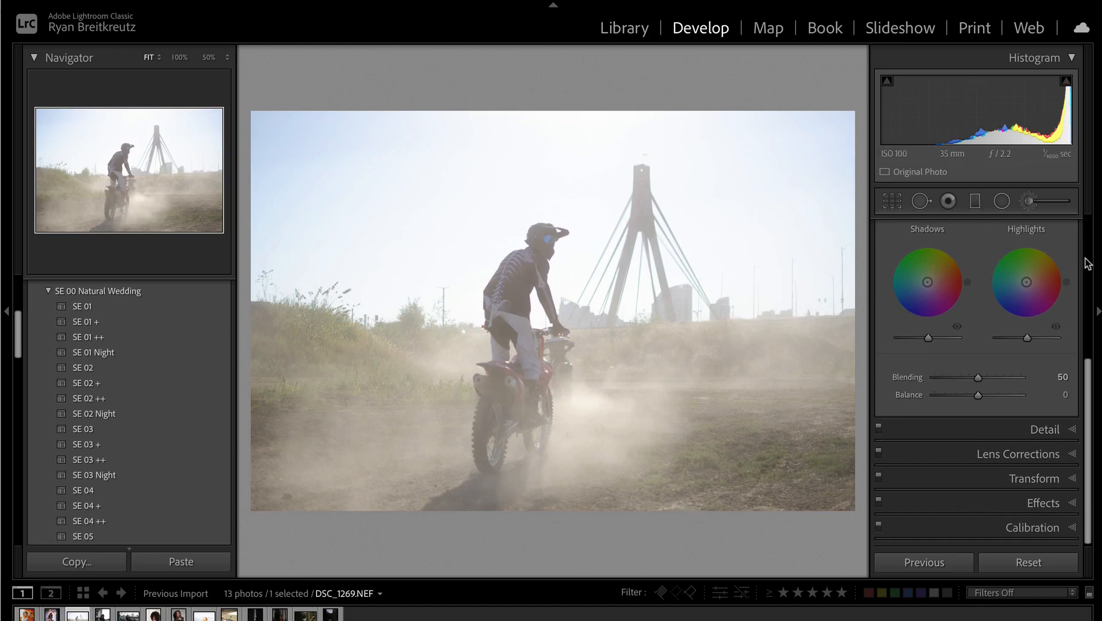
scroll(1058, 382, "up", 5)
left_click(1072, 302)
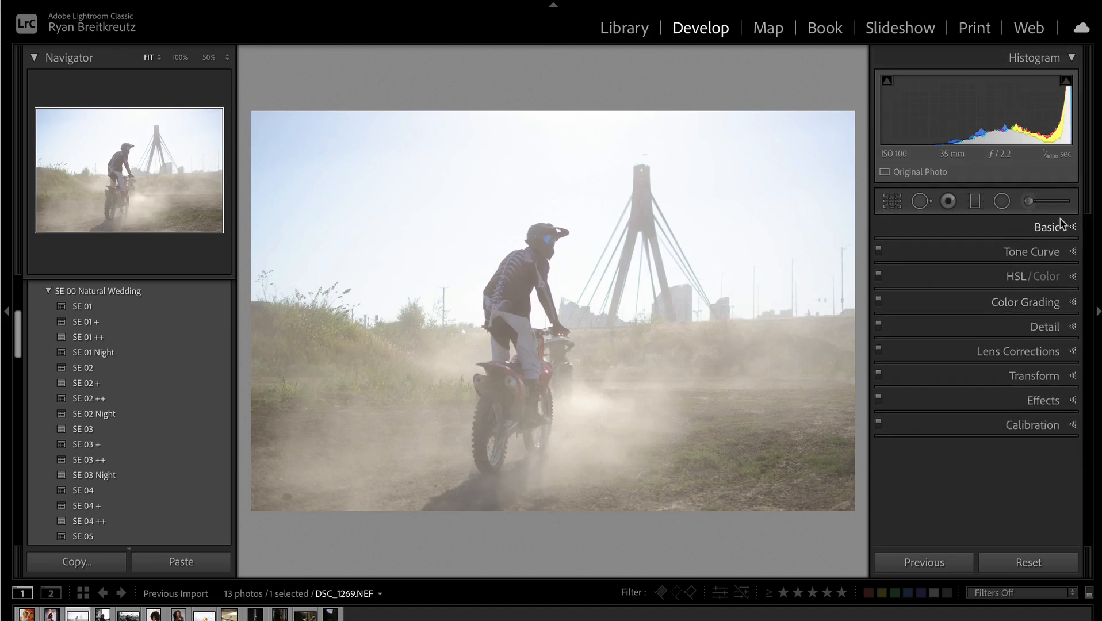
left_click(1071, 226)
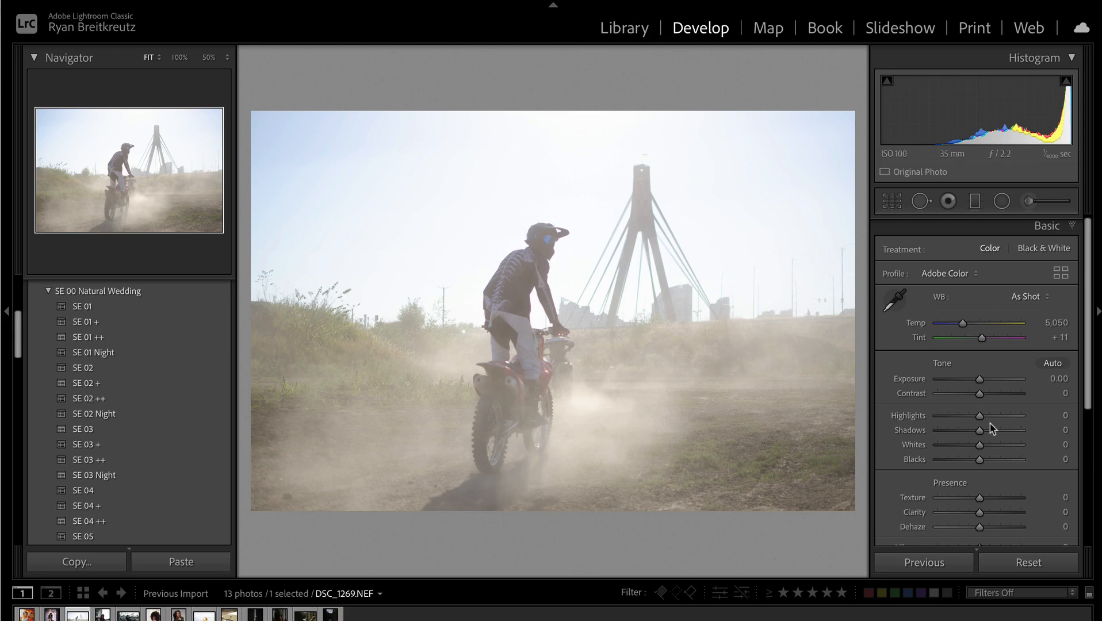
- Set Dehaze to +45, white balance Temp to 7,318 and Tint to −14 on the motocross photo
scroll(992, 429, "down", 3)
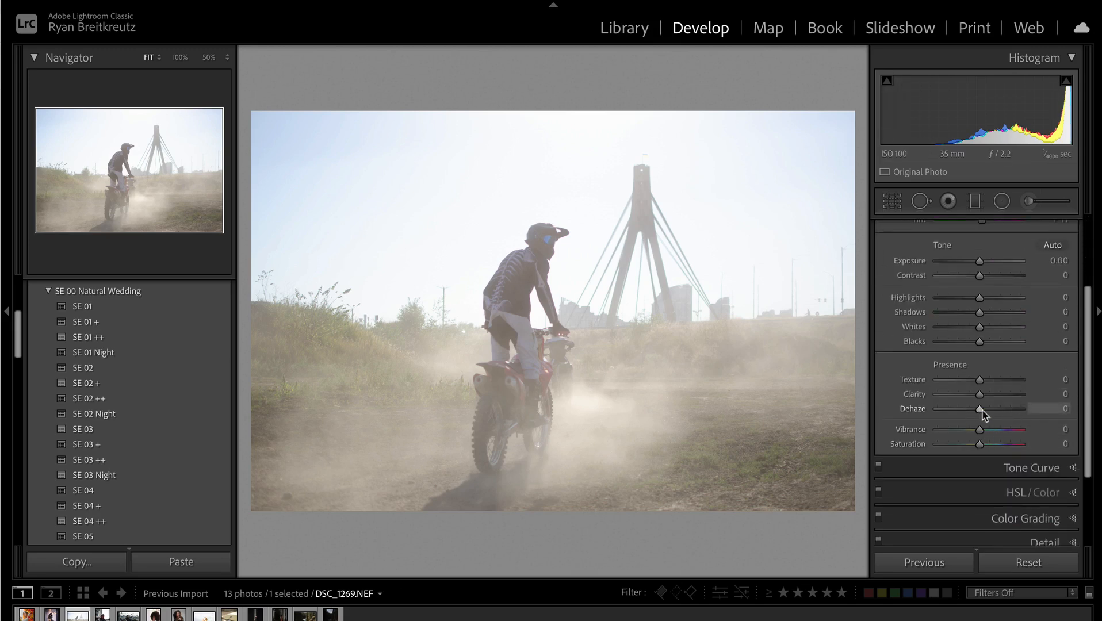
mouse_move(1002, 413)
left_mouse_down()
mouse_move(1051, 415)
mouse_move(940, 413)
mouse_move(1082, 413)
mouse_move(837, 408)
mouse_move(1033, 407)
mouse_move(1003, 419)
left_mouse_up()
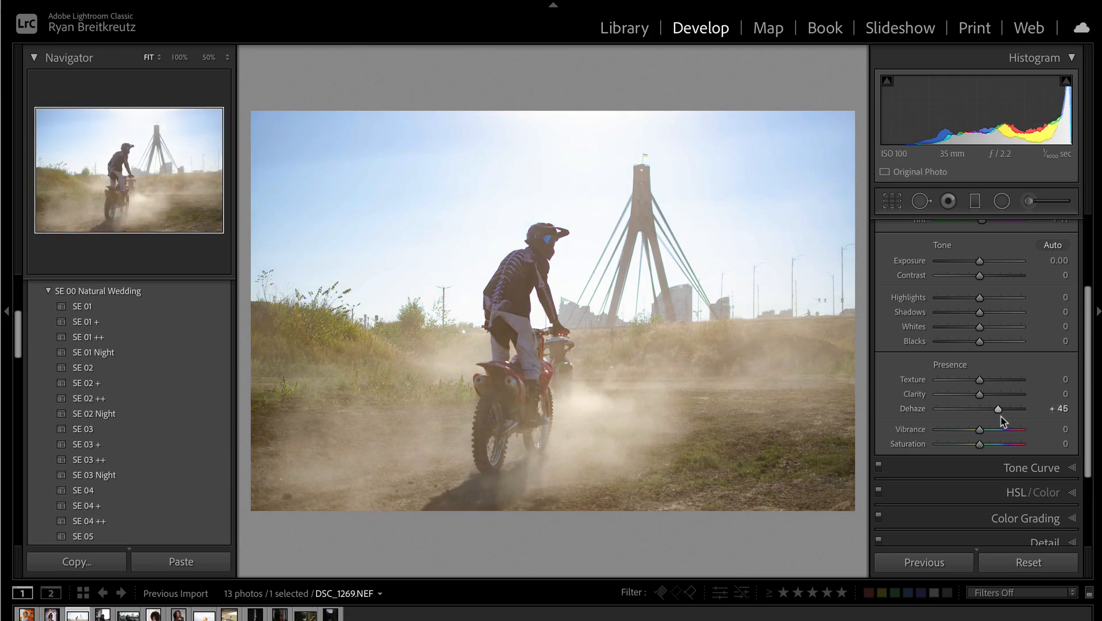
scroll(1036, 288, "up", 3)
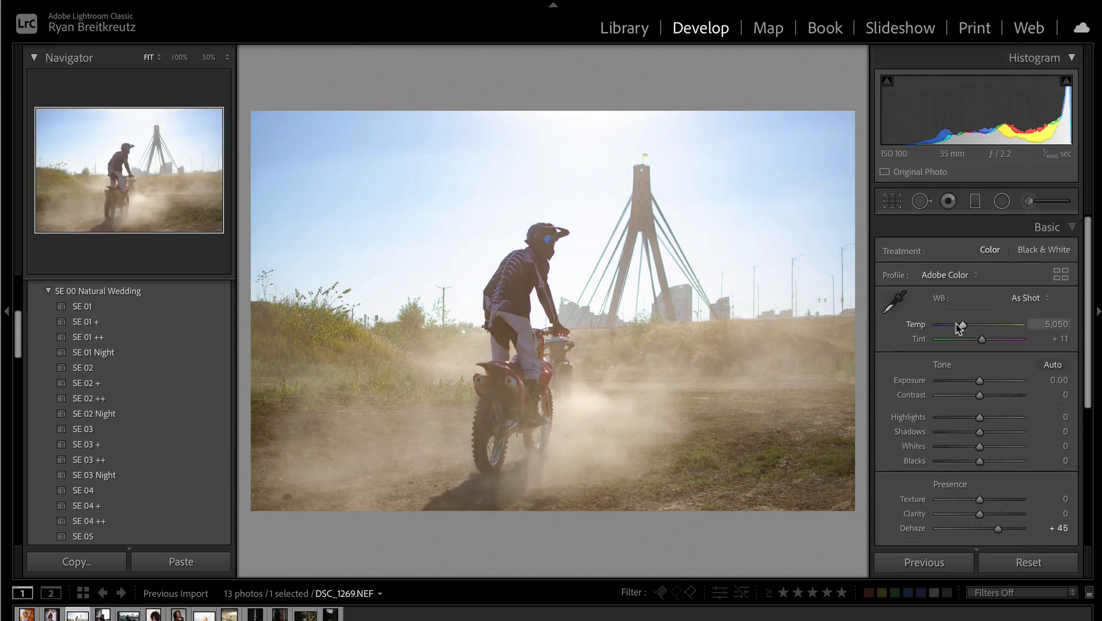
left_click_drag(964, 326, 986, 325)
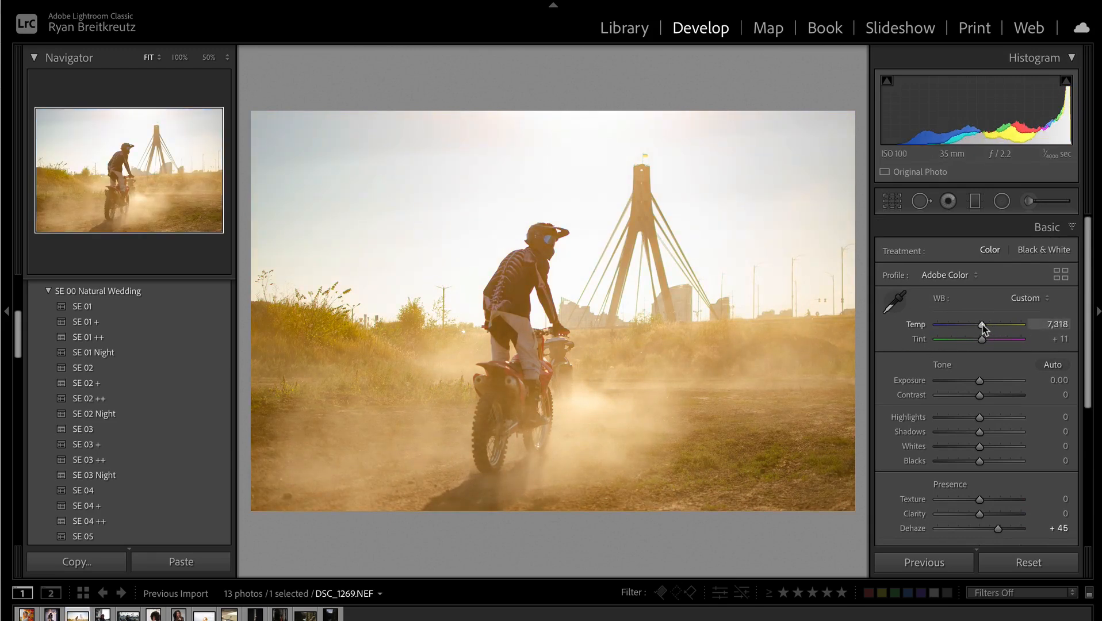
left_click_drag(982, 339, 965, 343)
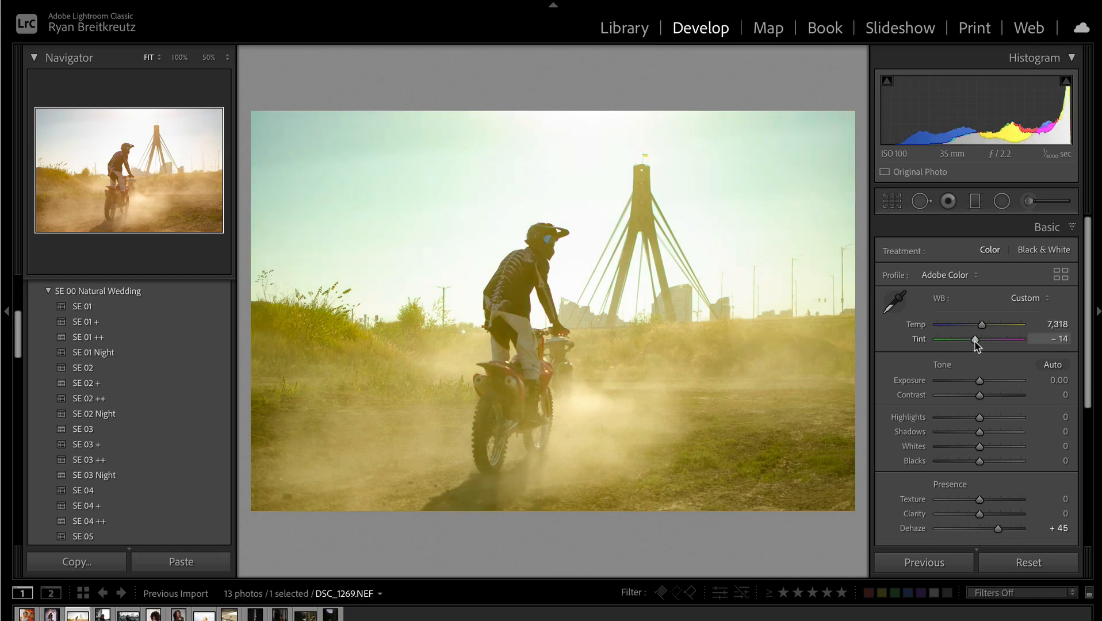
- Raise the photo's Clarity to +21 and Texture to +5
scroll(977, 400, "down", 3)
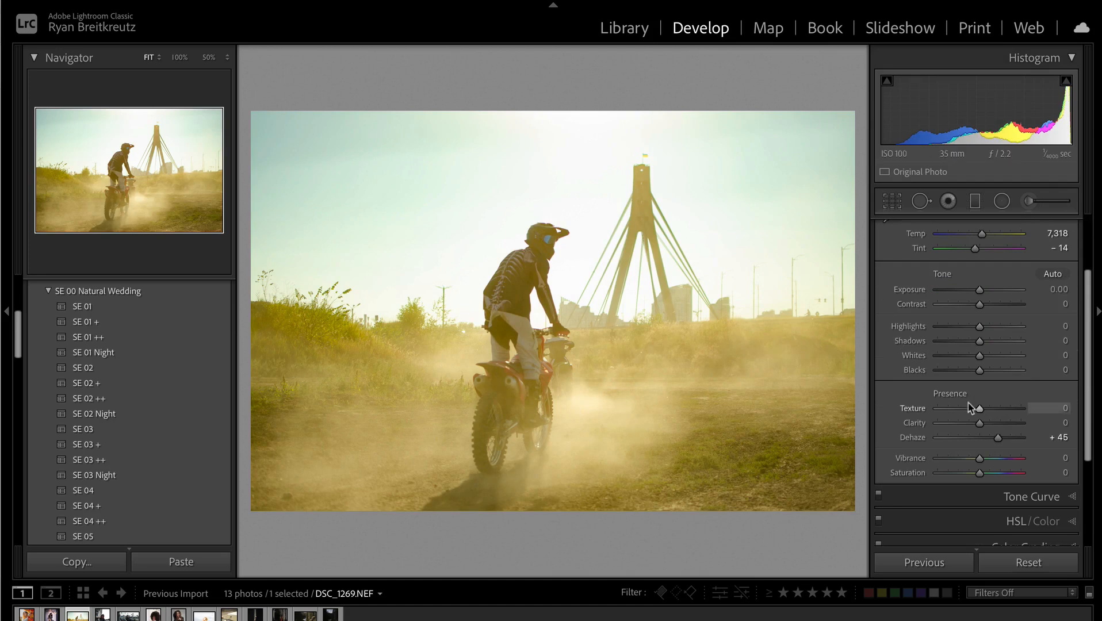
scroll(972, 420, "down", 2)
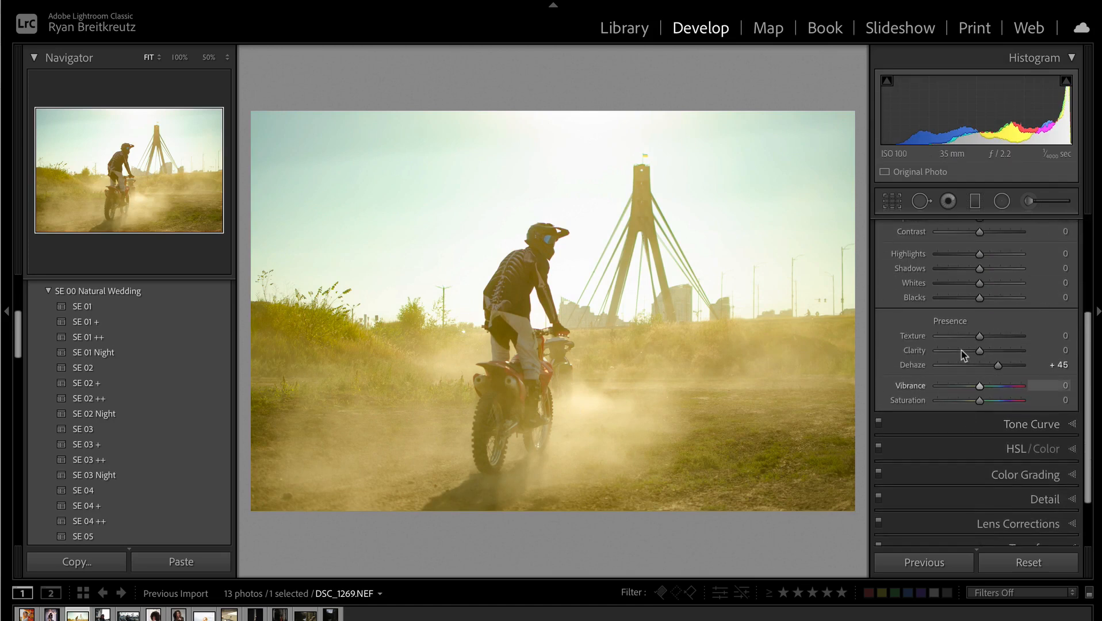
mouse_move(983, 355)
left_mouse_down()
mouse_move(998, 355)
mouse_move(937, 338)
mouse_move(991, 341)
left_mouse_up()
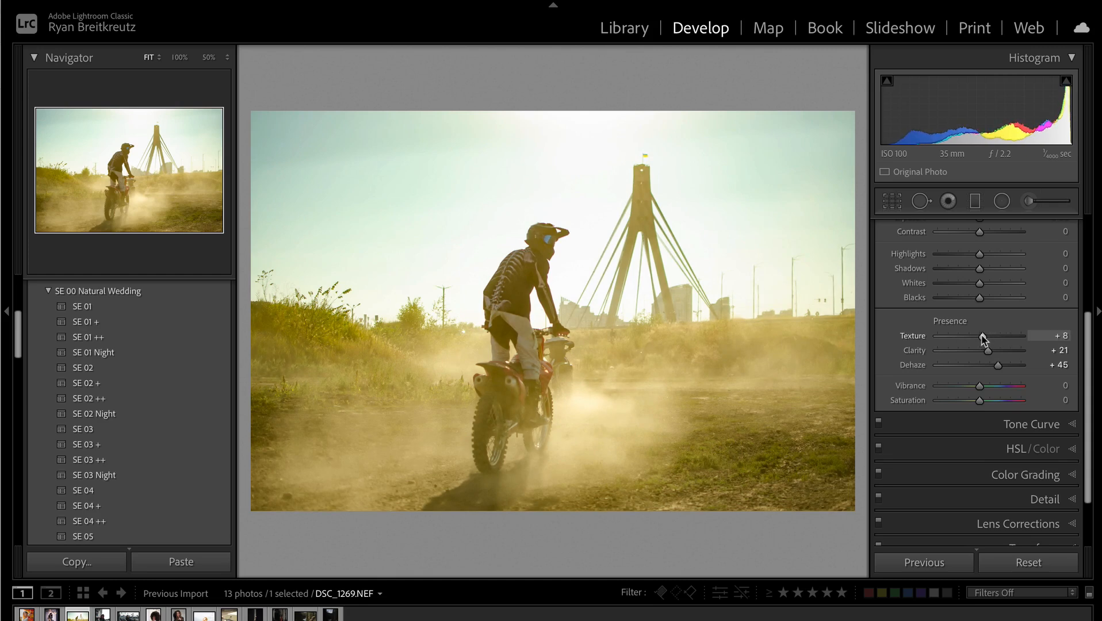
- Shape the point curve into a faded S-curve with shadows at 71/68, midtones at 129/116, lifted upper midtones and highlights flattened at 233/207
scroll(1009, 400, "down", 2)
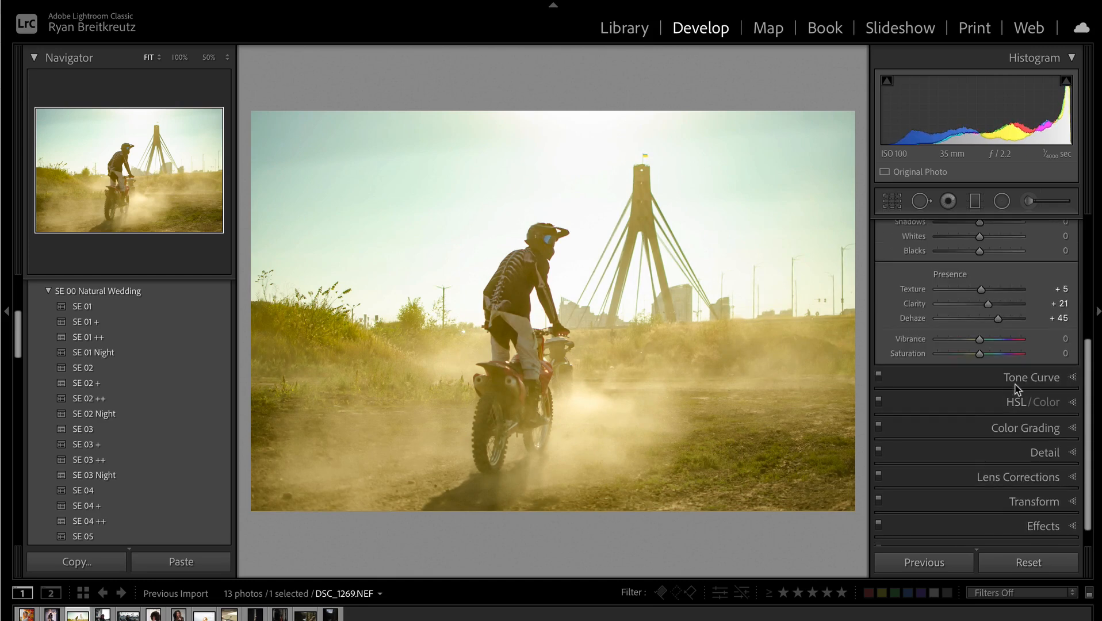
left_click(1017, 378)
left_click_drag(979, 362, 979, 377)
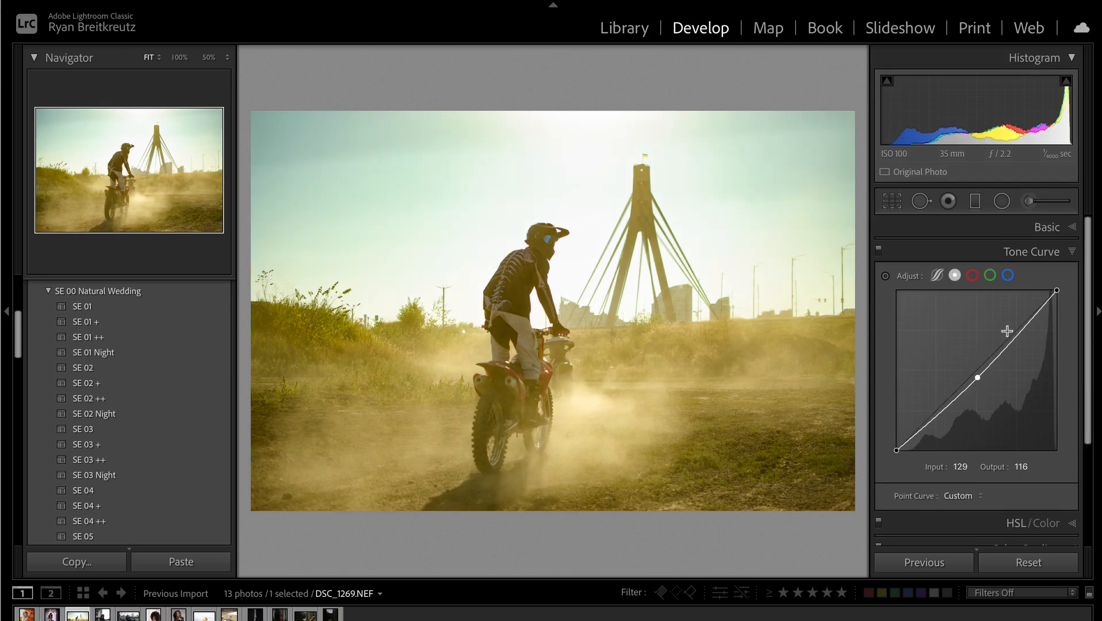
left_click_drag(1007, 331, 1011, 331)
mouse_move(925, 427)
left_mouse_down()
mouse_move(935, 423)
mouse_move(897, 423)
mouse_move(945, 418)
mouse_move(959, 403)
mouse_move(941, 412)
left_mouse_up()
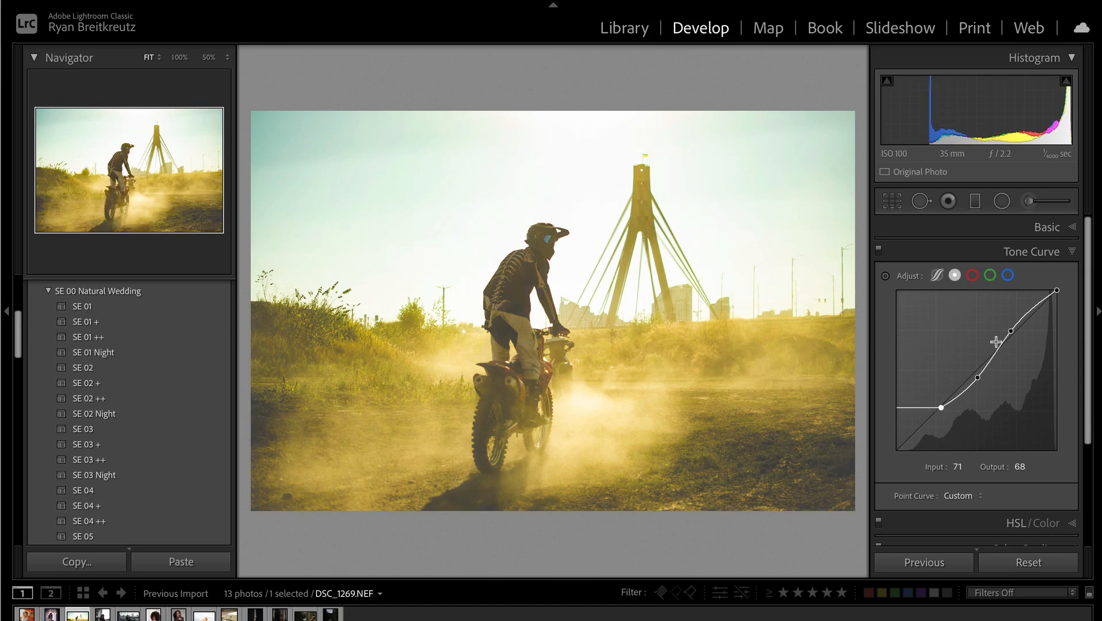
left_click(1034, 306)
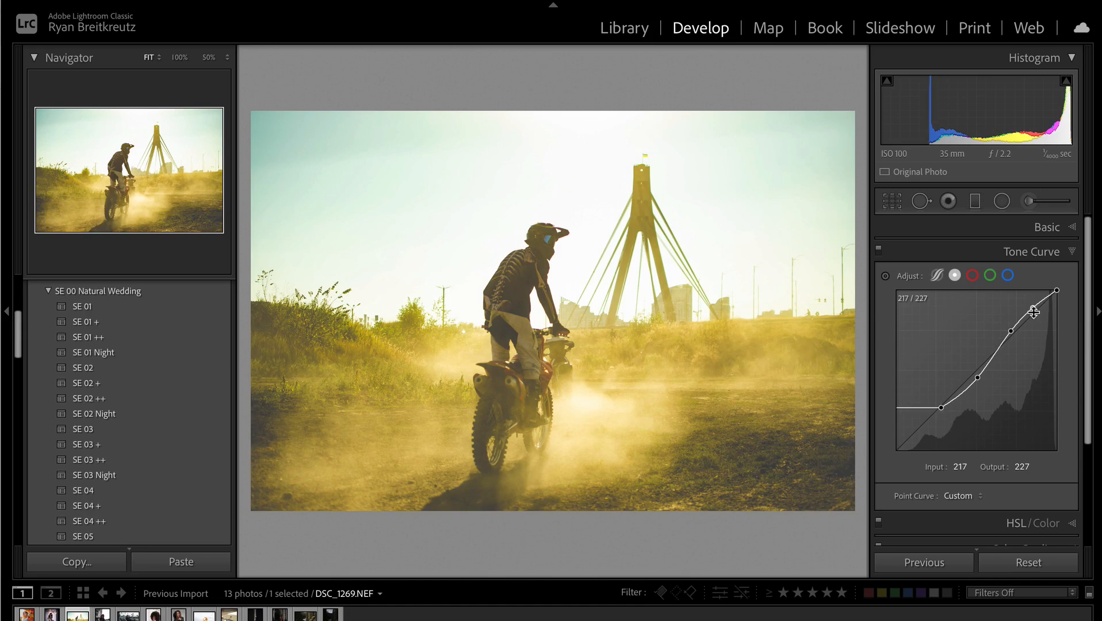
double_click(1057, 291)
mouse_move(1036, 308)
left_mouse_down()
mouse_move(1048, 305)
mouse_move(1029, 320)
mouse_move(1046, 324)
left_mouse_up()
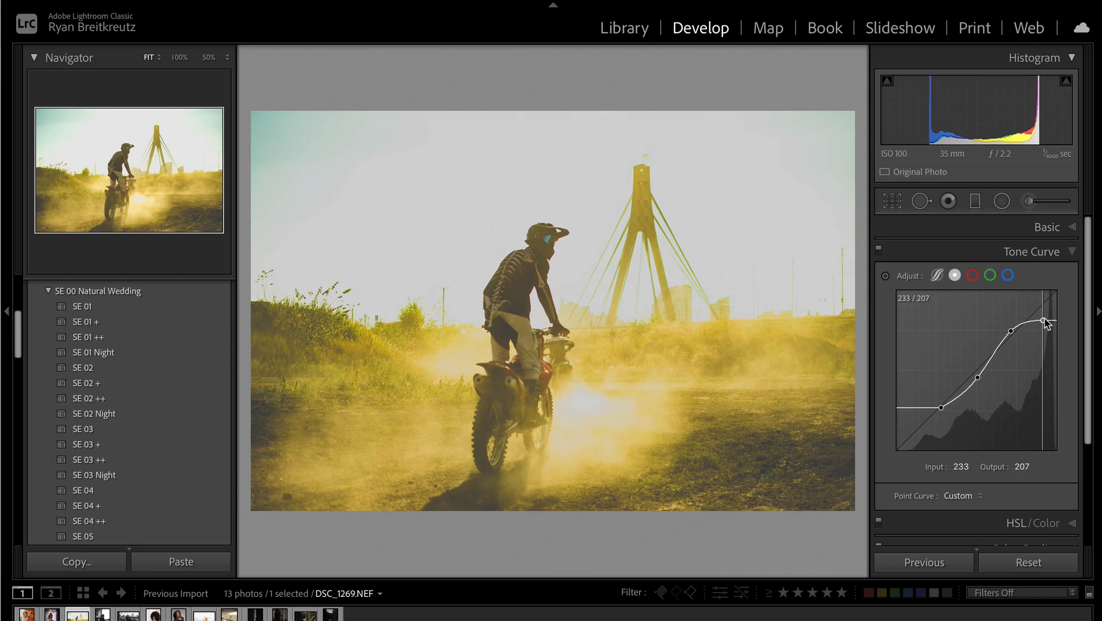
- Set the HSL saturation of yellow, green, aqua, blue and purple to −100 and raise Contrast to +88
left_click(1058, 255)
left_click(1010, 278)
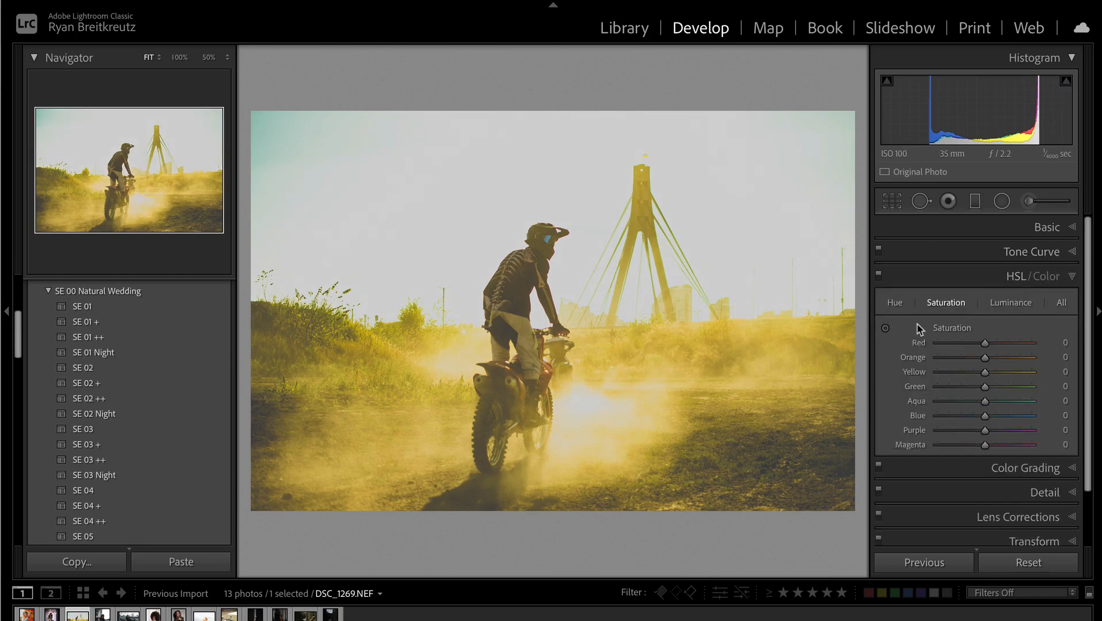
left_click_drag(967, 420, 890, 396)
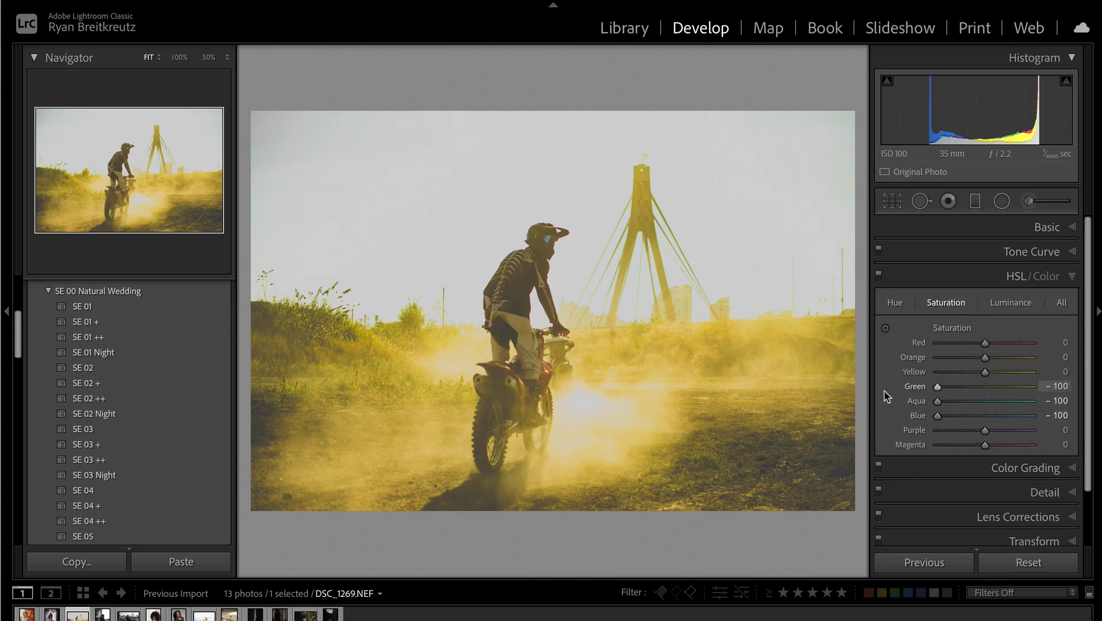
left_click_drag(961, 430, 919, 433)
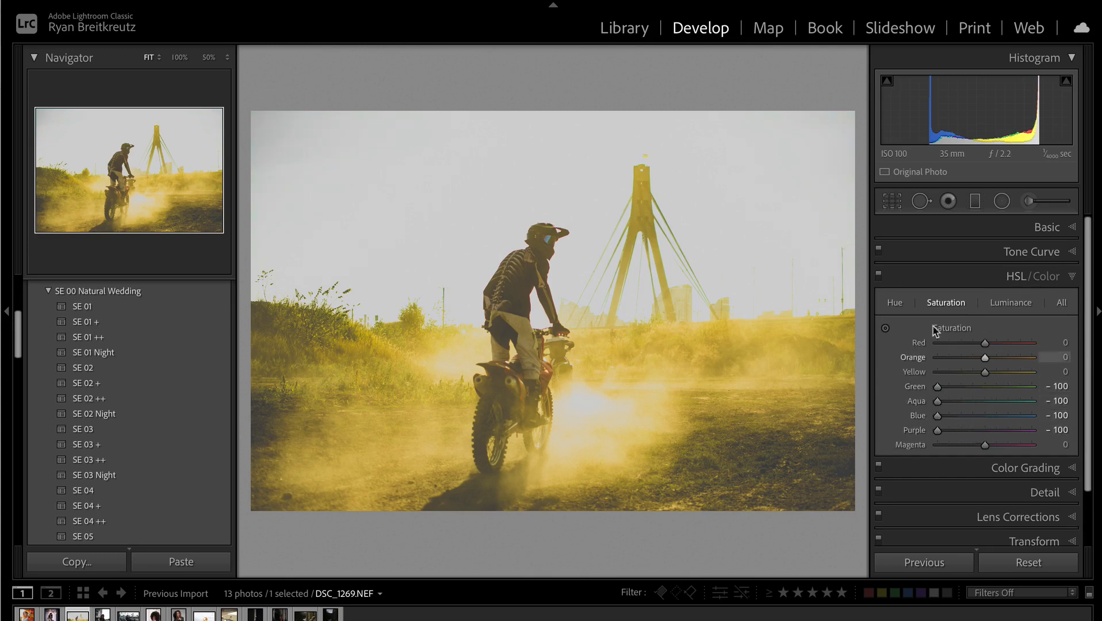
left_click_drag(984, 373, 923, 375)
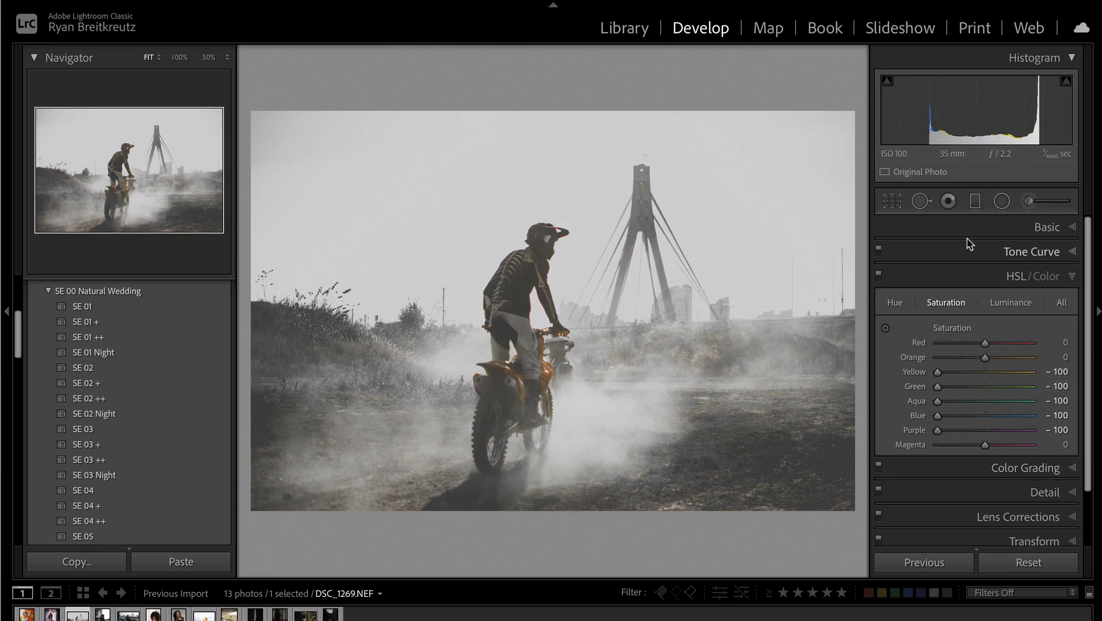
left_click(1051, 227)
left_click_drag(983, 395, 1010, 393)
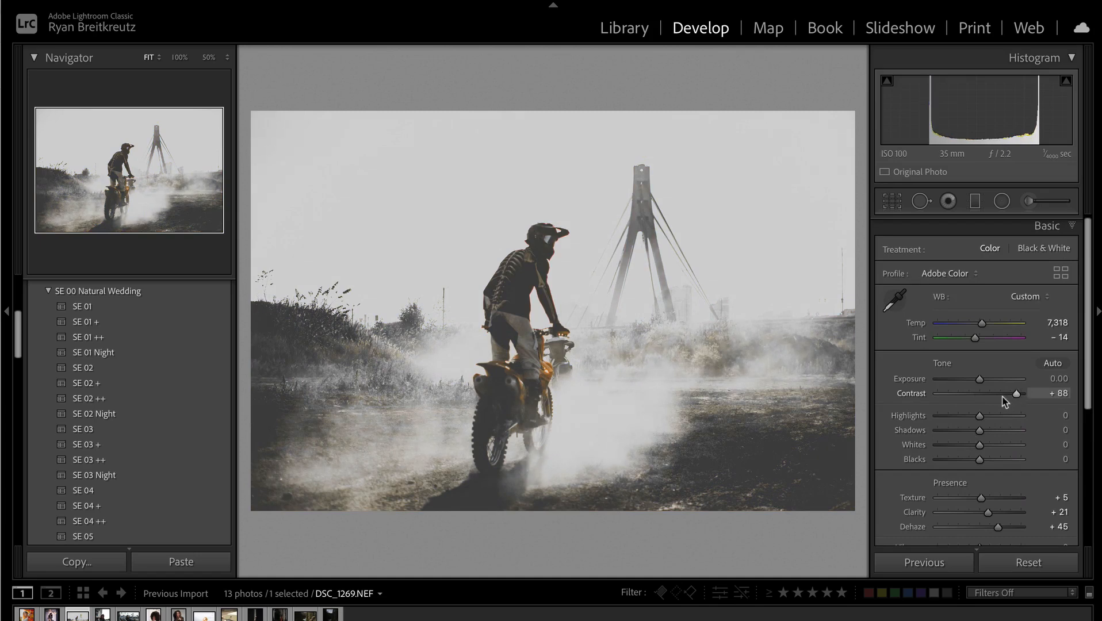
- Set the HSL saturation of yellow to −38 and shift the yellow hue toward orange
scroll(1005, 401, "down", 6)
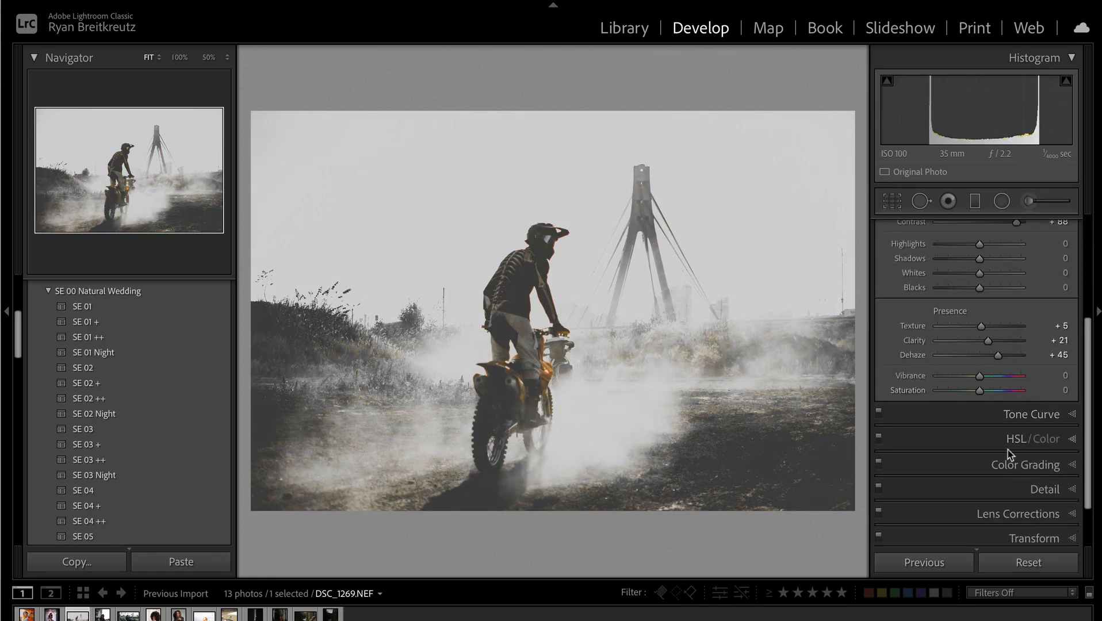
left_click(1007, 449)
left_click_drag(939, 371, 968, 375)
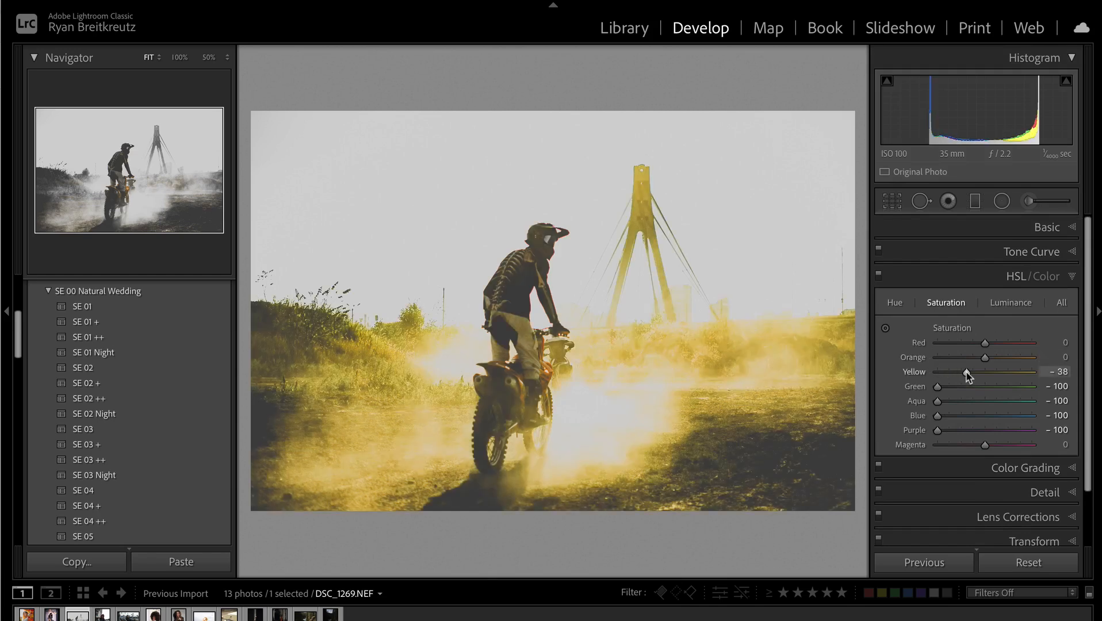
left_click(897, 305)
left_click_drag(967, 376, 965, 378)
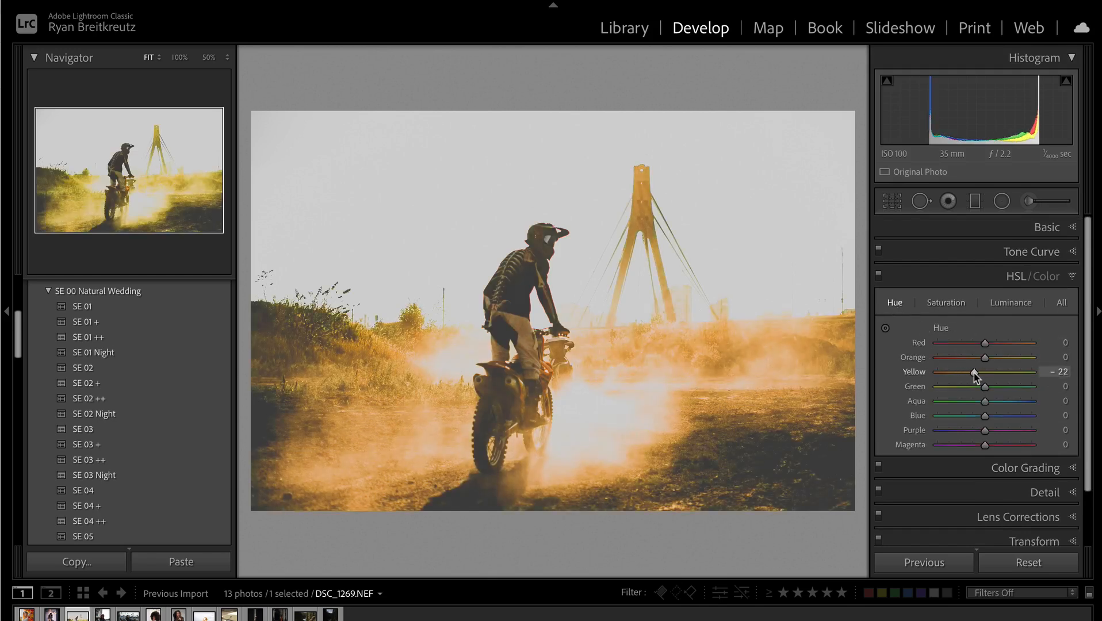
- Set Contrast to +26 and Exposure to −0.20, and reset all adjustments of the motocross photo
left_click(1051, 228)
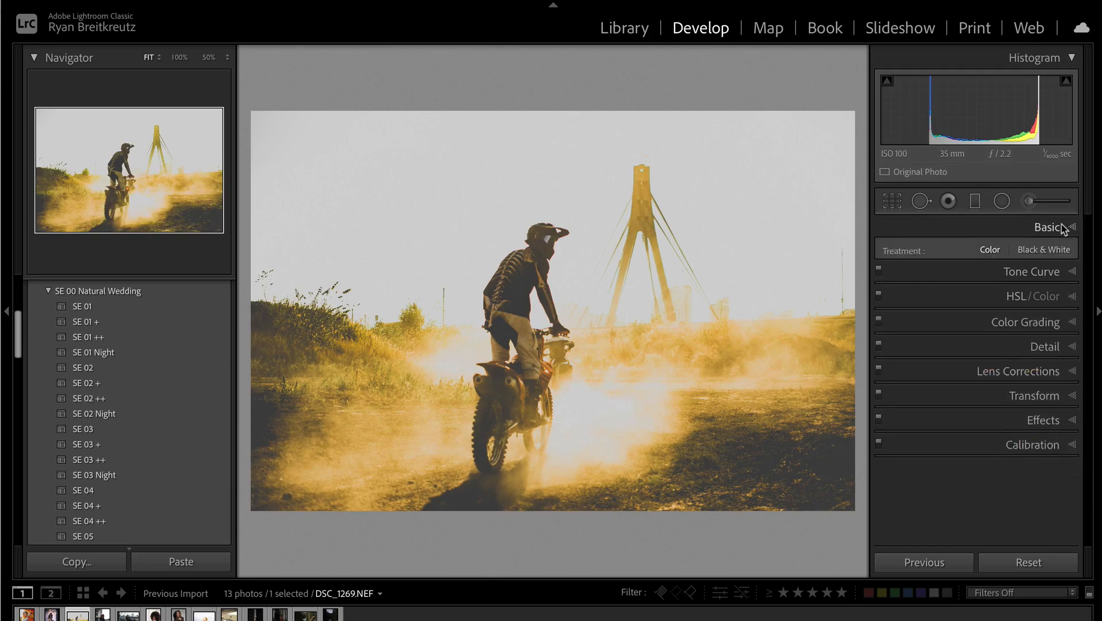
left_click(991, 396)
key("minus")
key("minus")
key("minus")
key("minus")
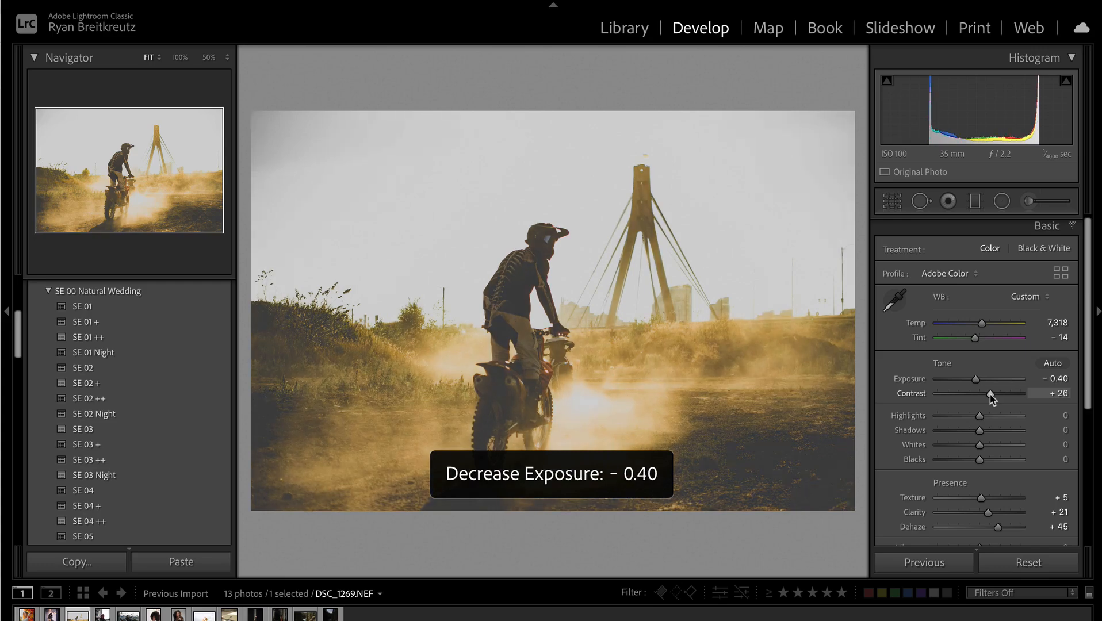
key("equal")
key("equal")
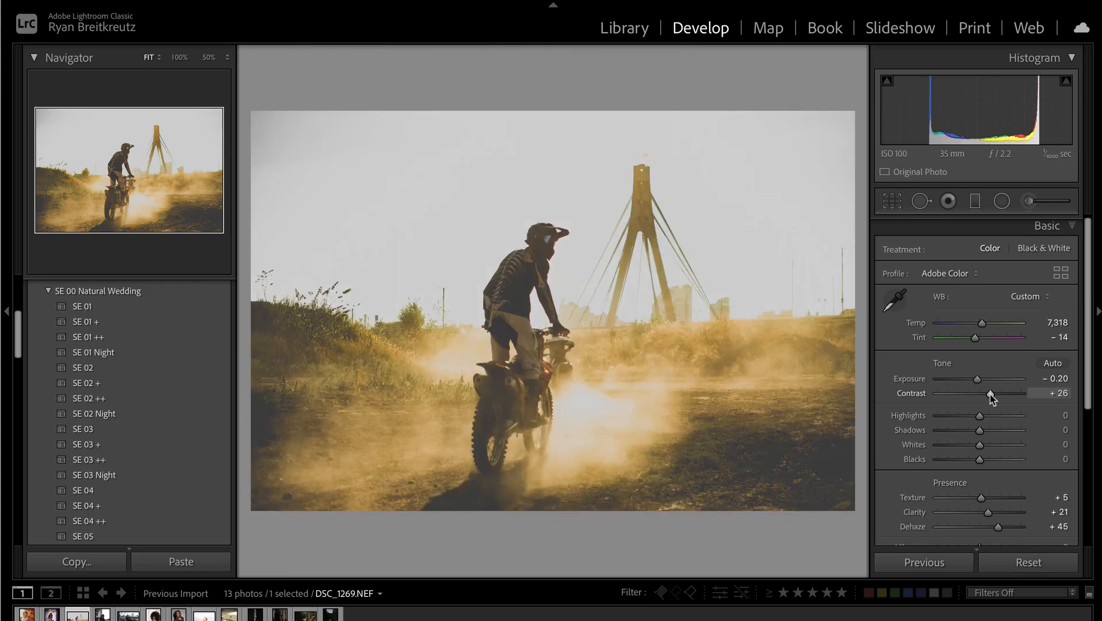
left_click(1048, 561)
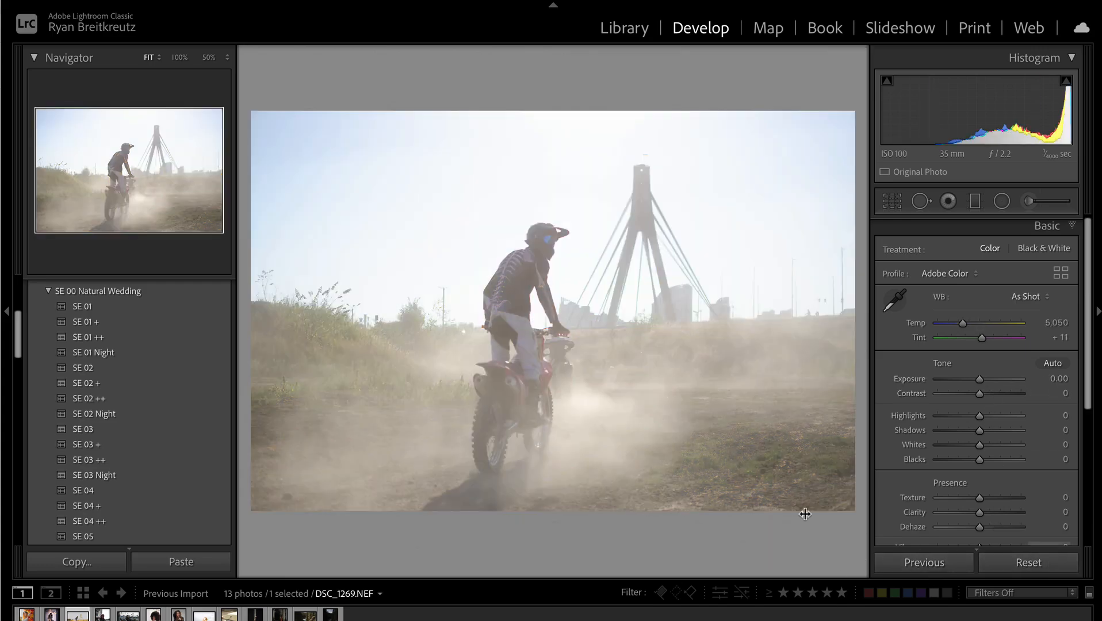
- Set Contrast to +32, Temp to 5,924, Dehaze to +26, Clarity to +29 and Texture to +11
left_click_drag(979, 394, 992, 393)
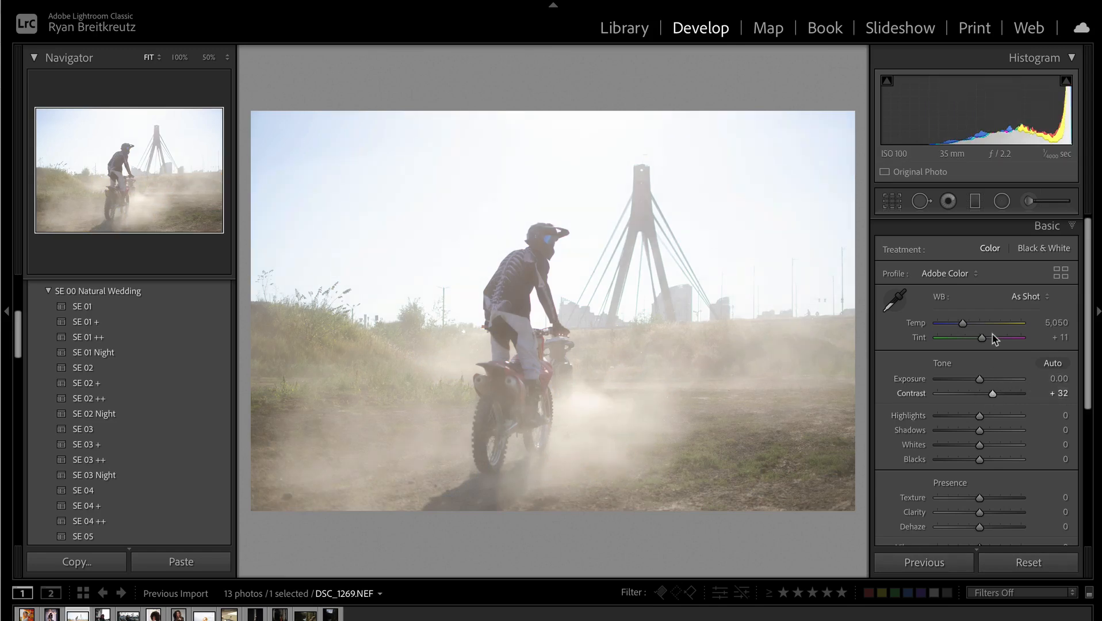
left_click_drag(966, 325, 972, 325)
scroll(1001, 353, "down", 2)
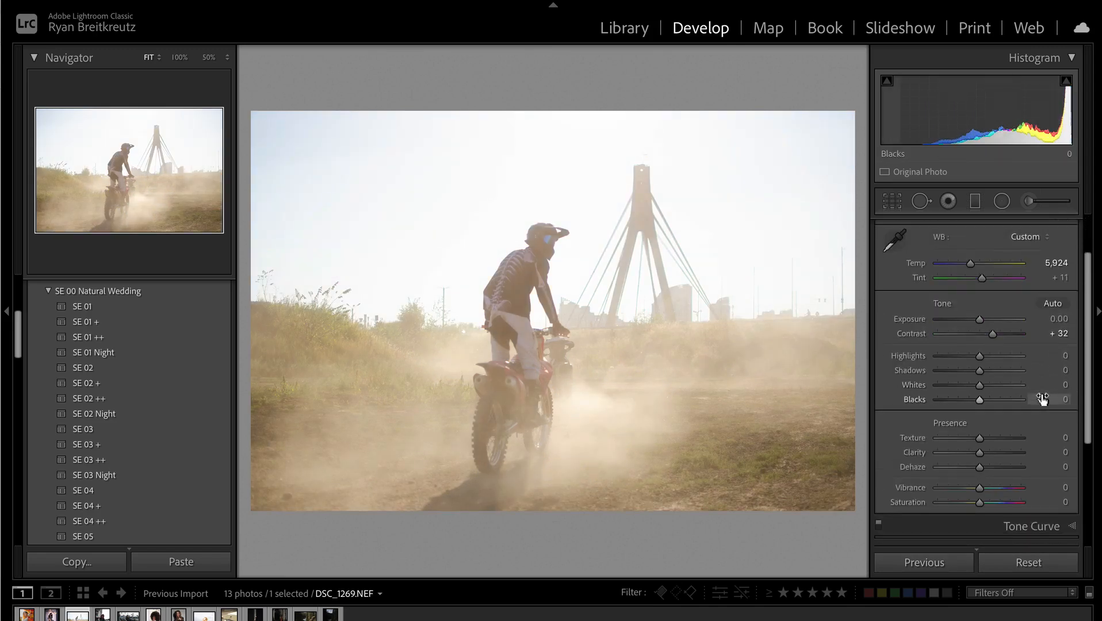
left_click(991, 468)
left_click(991, 453)
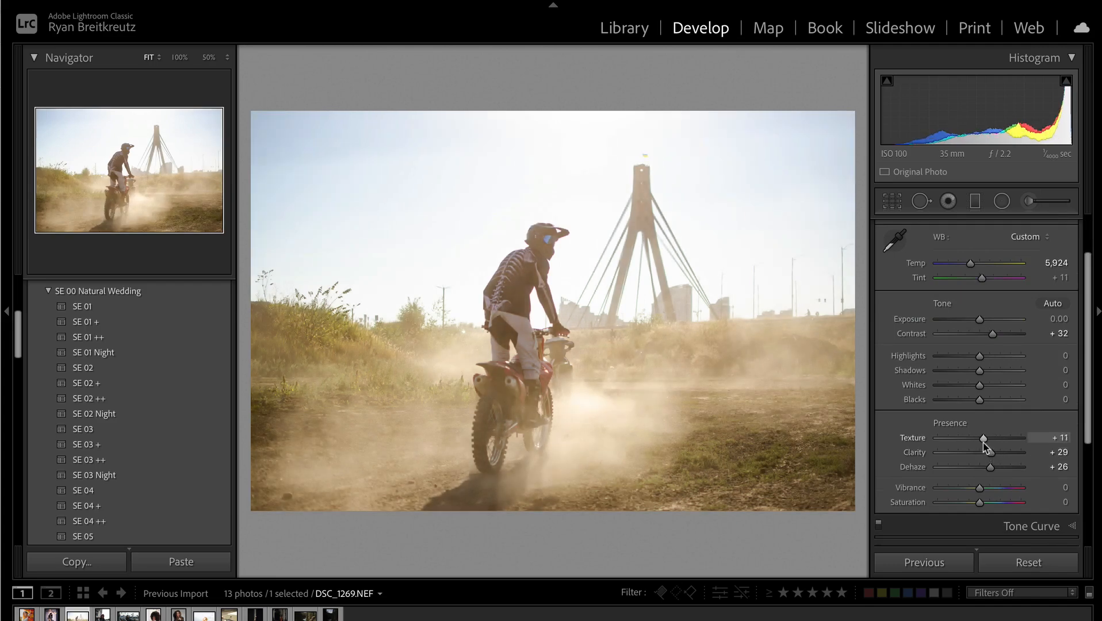
- Fine-tune Exposure to −0.03 and raise Vibrance to +29
key("minus")
key("minus")
key("equal")
key("equal")
key("minus")
key("equal")
key("equal")
key("equal")
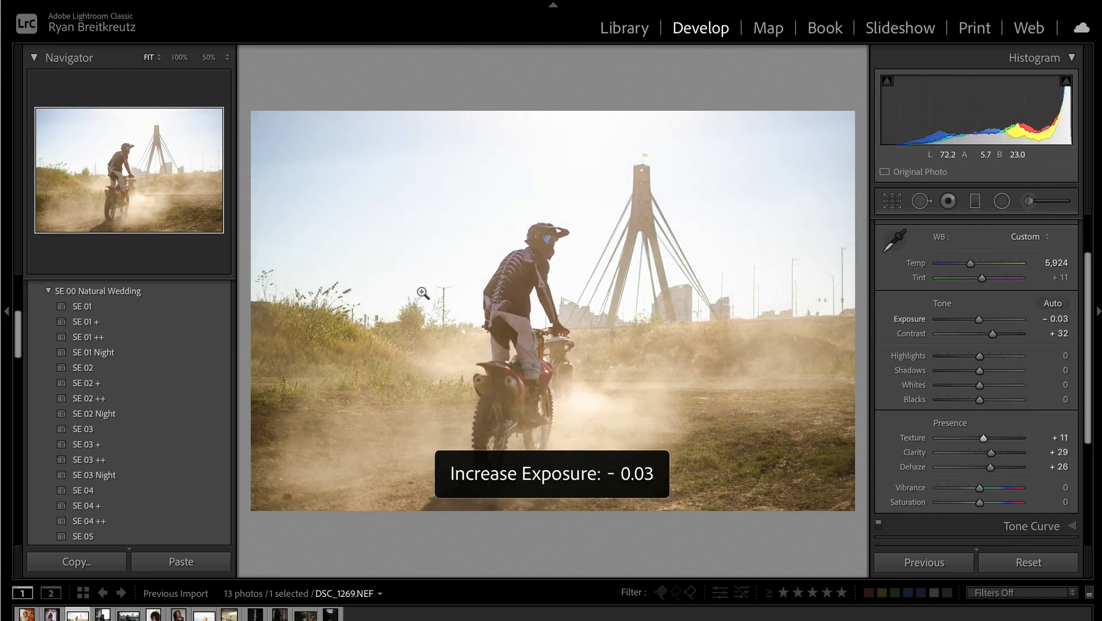
scroll(975, 408, "down", 3)
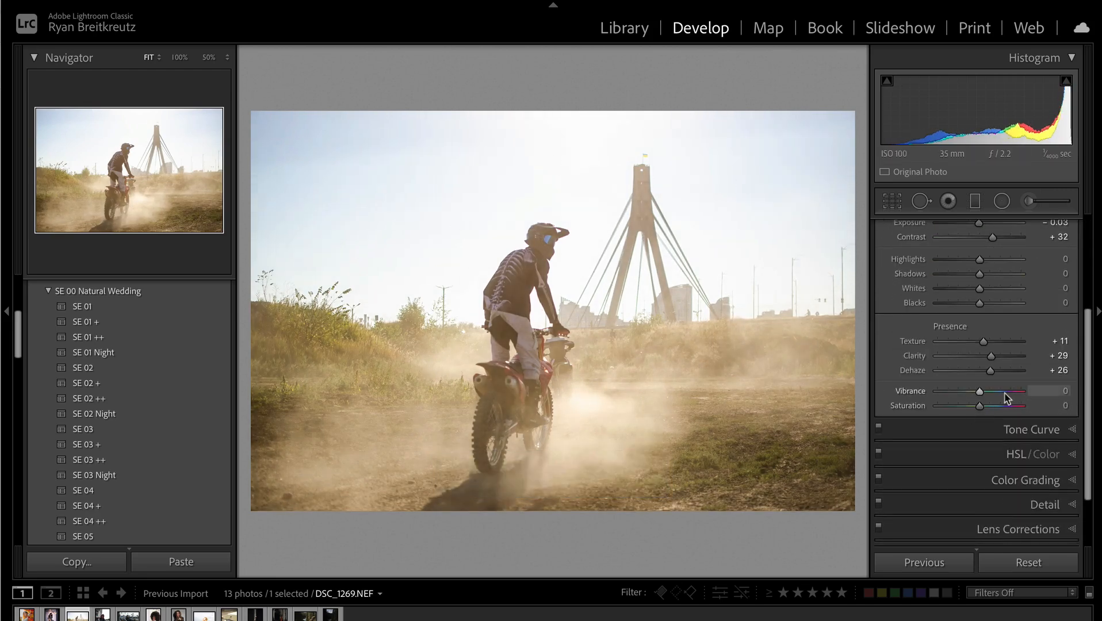
mouse_move(990, 393)
left_mouse_down()
mouse_move(1013, 393)
mouse_move(992, 393)
left_mouse_up()
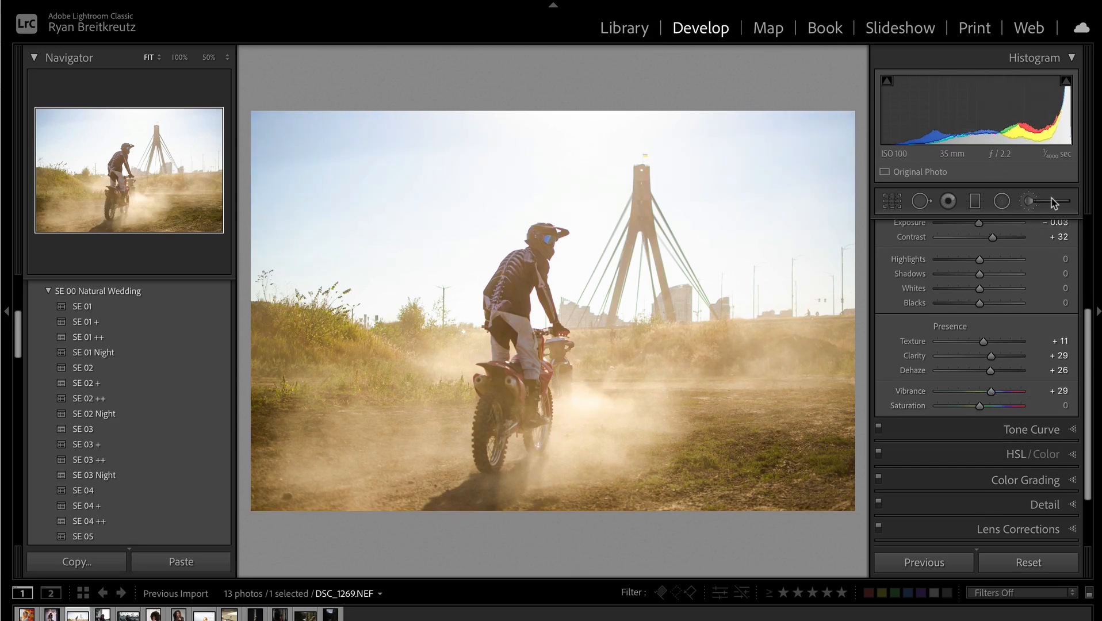
- Paint the rider and motorcycle with the 11 Add Texture adjustment brush and set its Texture to 5, Dehaze to 22 and Exposure to 1.05
left_click(1040, 201)
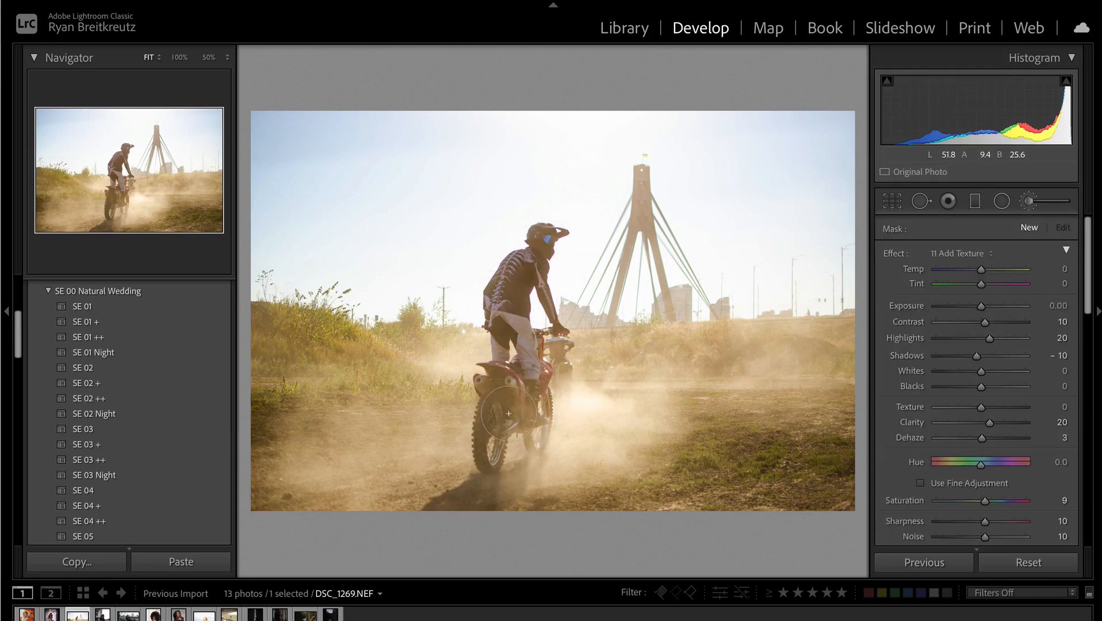
left_click_drag(517, 438, 495, 432)
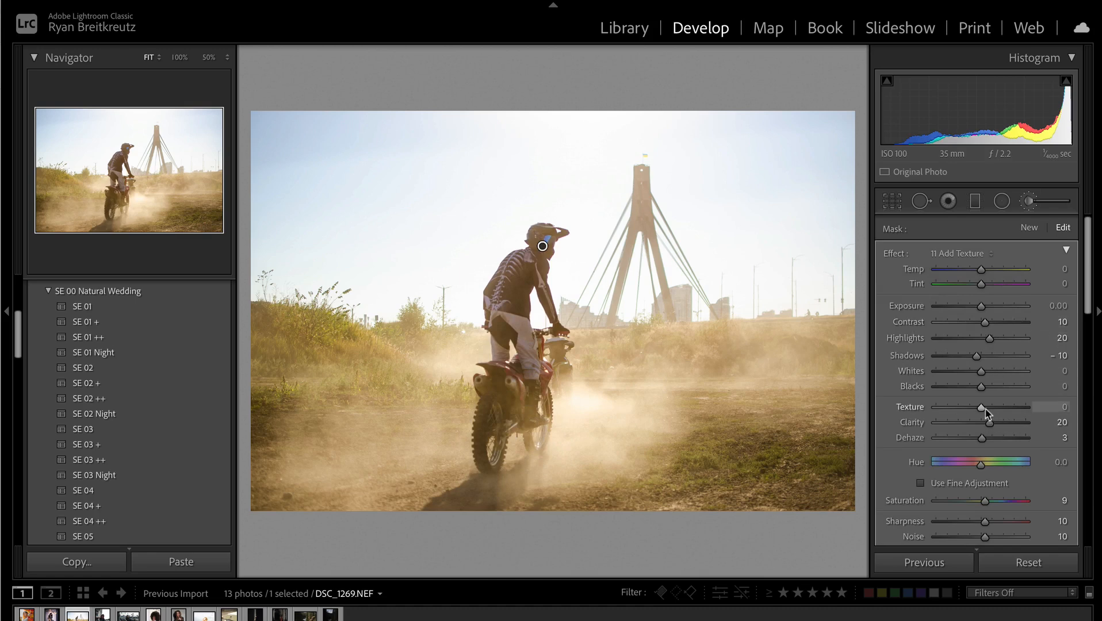
left_click_drag(982, 440, 992, 441)
left_click_drag(987, 310, 998, 311)
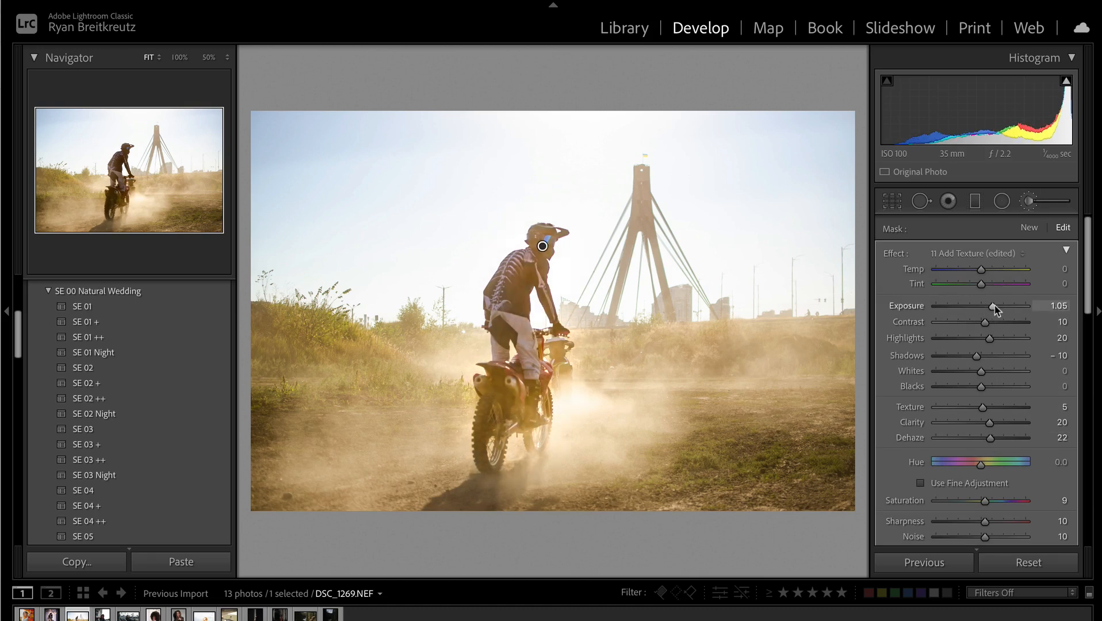
scroll(990, 309, "down", 6)
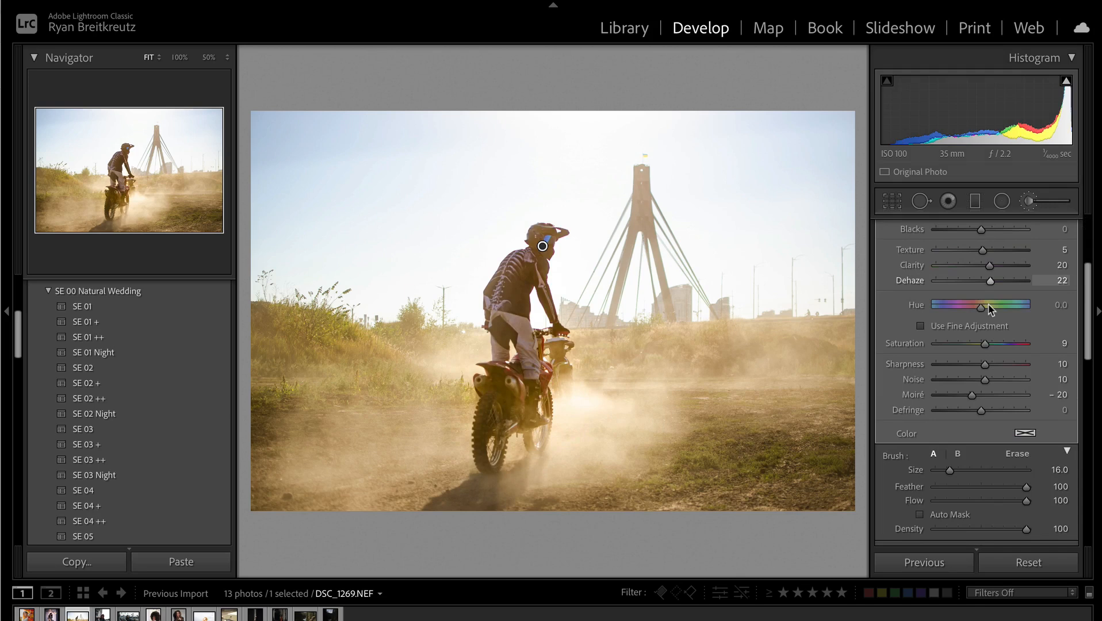
- Restrict the rider brush adjustment with a Luminance range mask of 0/44, checking the coverage with the mask overlay
scroll(990, 308, "down", 2)
left_click(992, 478)
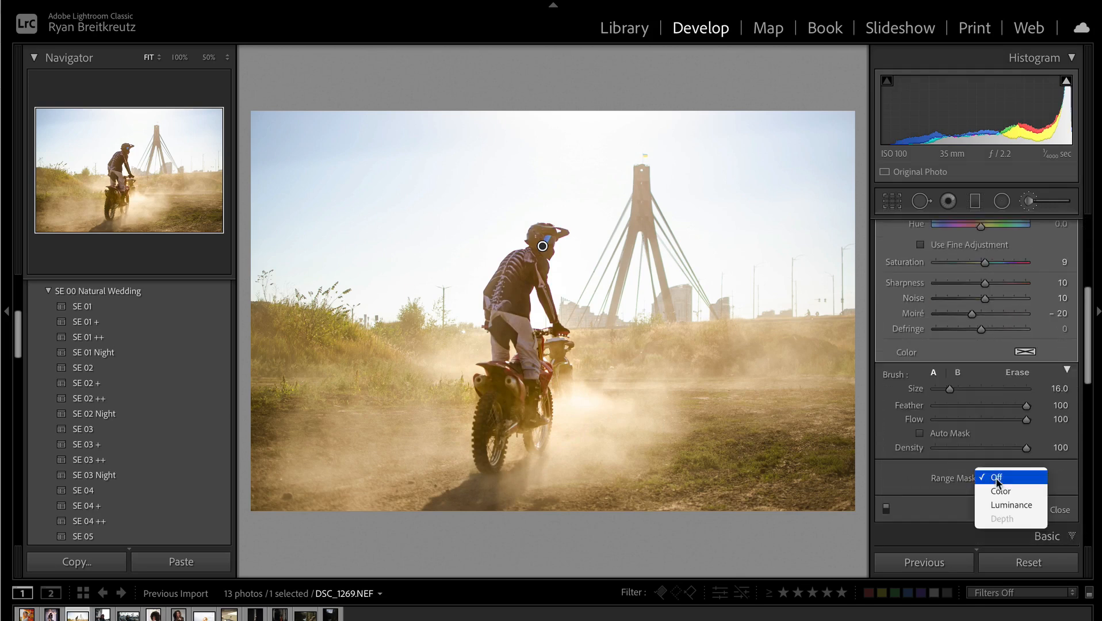
left_click(1006, 505)
key("o")
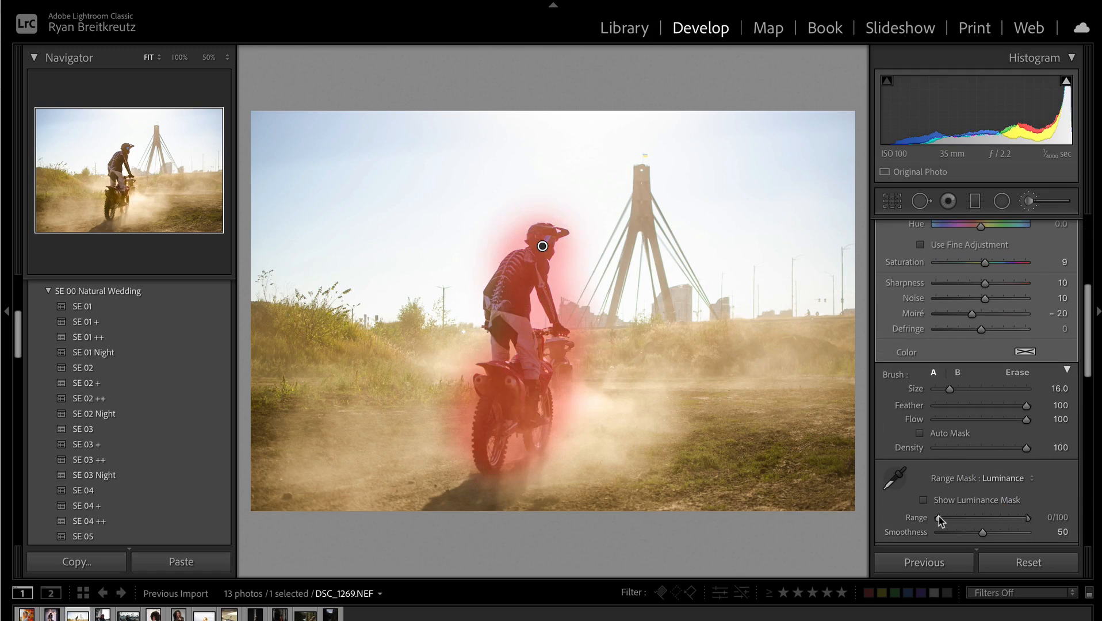
mouse_move(951, 518)
left_mouse_down()
mouse_move(986, 519)
mouse_move(958, 523)
left_mouse_up()
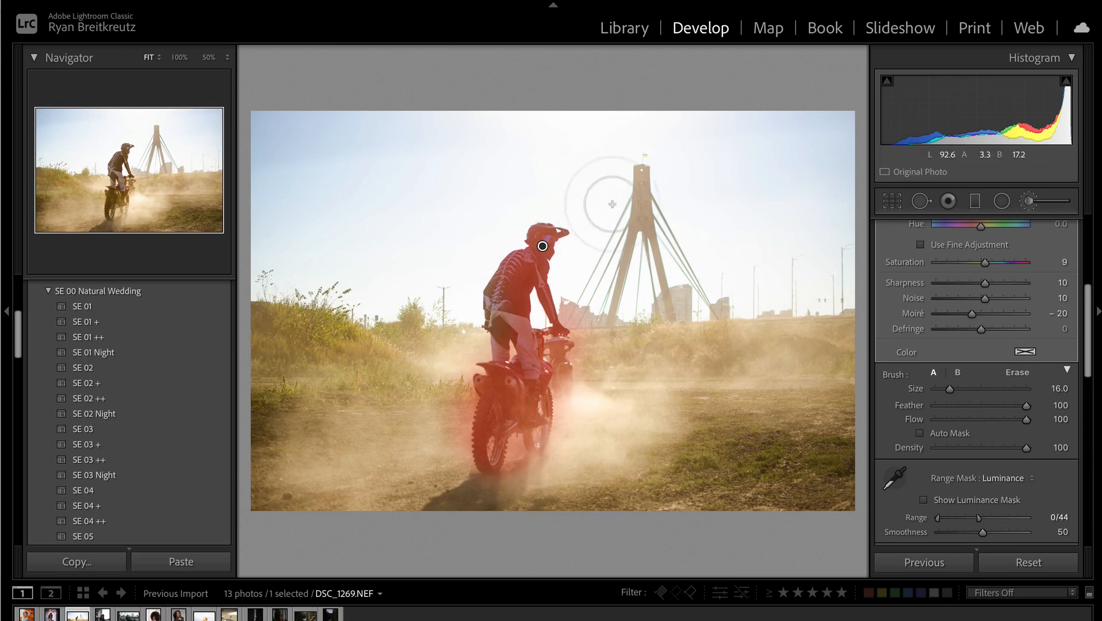
key("o")
- Raise the rider brush's Exposure to 1.07 and lower the whole photo's Exposure to −0.69
scroll(972, 296, "up", 4)
scroll(972, 295, "up", 4)
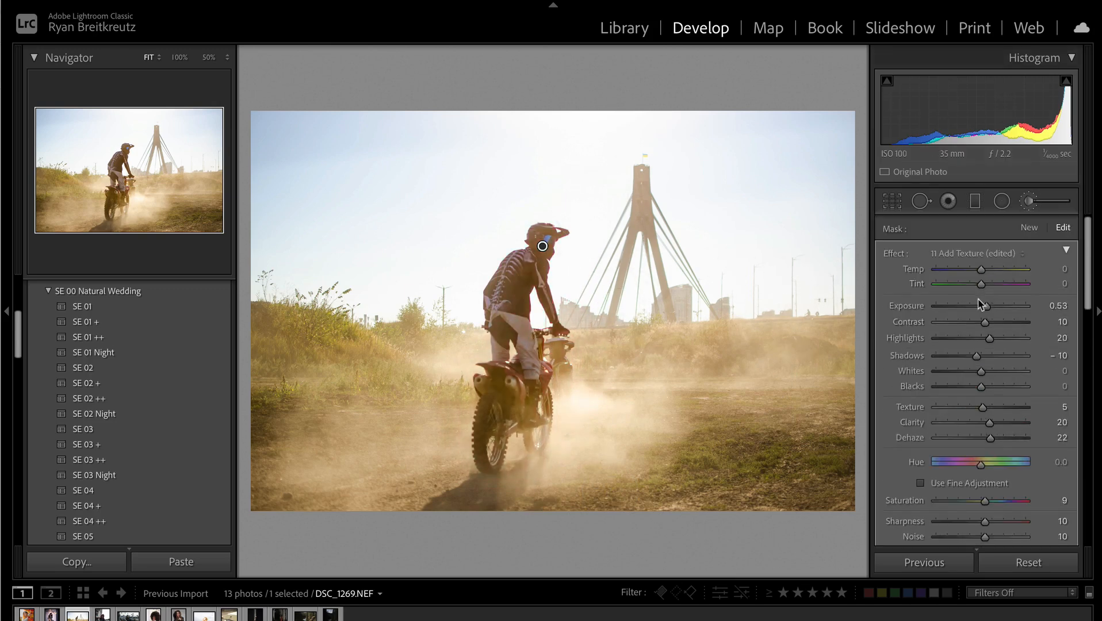
left_click_drag(997, 309, 998, 310)
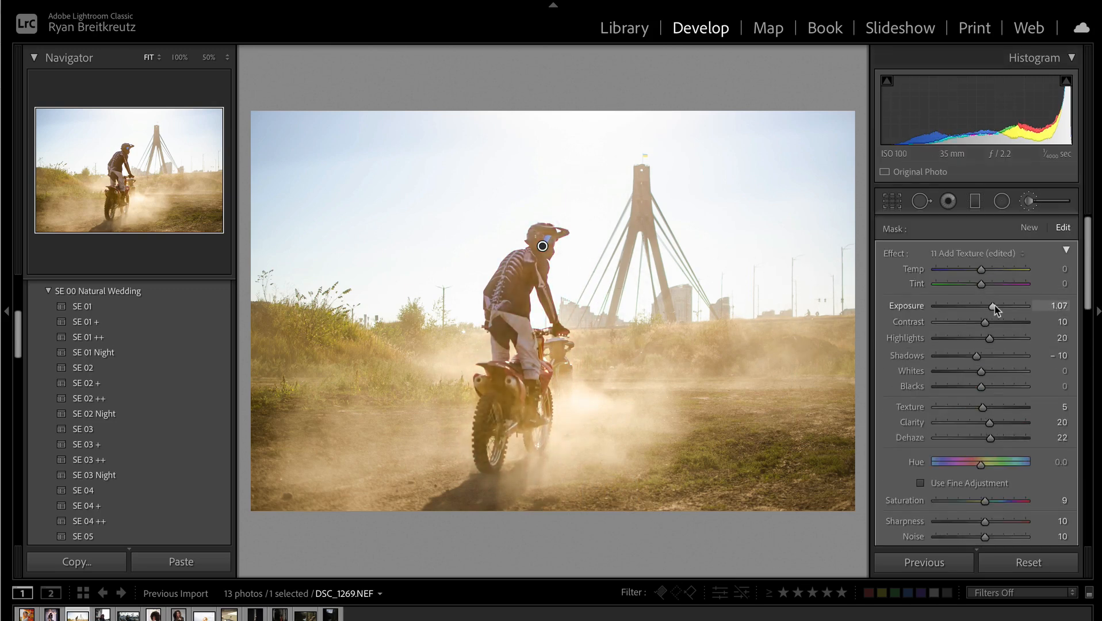
key("shift+minus")
key("shift+minus")
key("shift+minus")
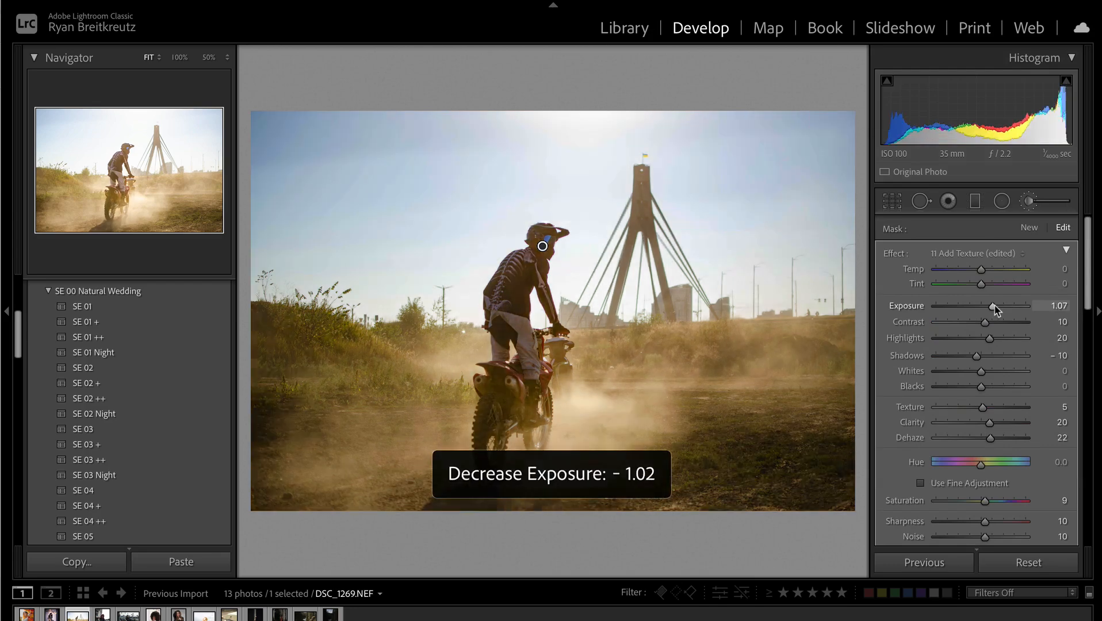
key("shift+minus")
key("shift+equal")
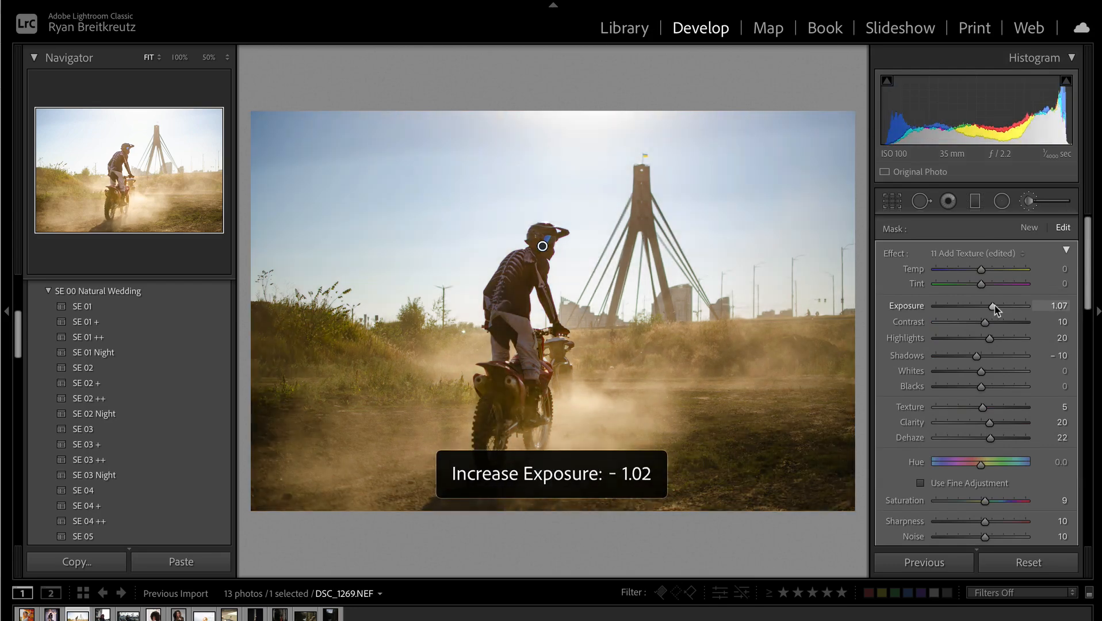
key("shift+equal")
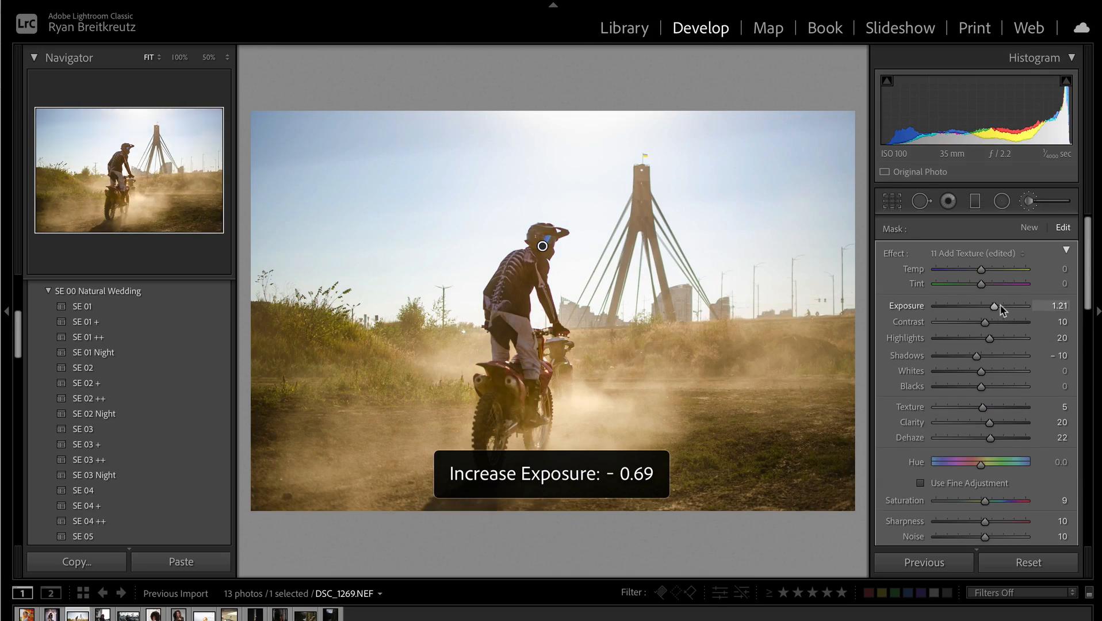
- Set the rider brush's Exposure to 1.27, Contrast to −100 and Shadows to 12, and close the brush
left_click_drag(996, 310, 1001, 310)
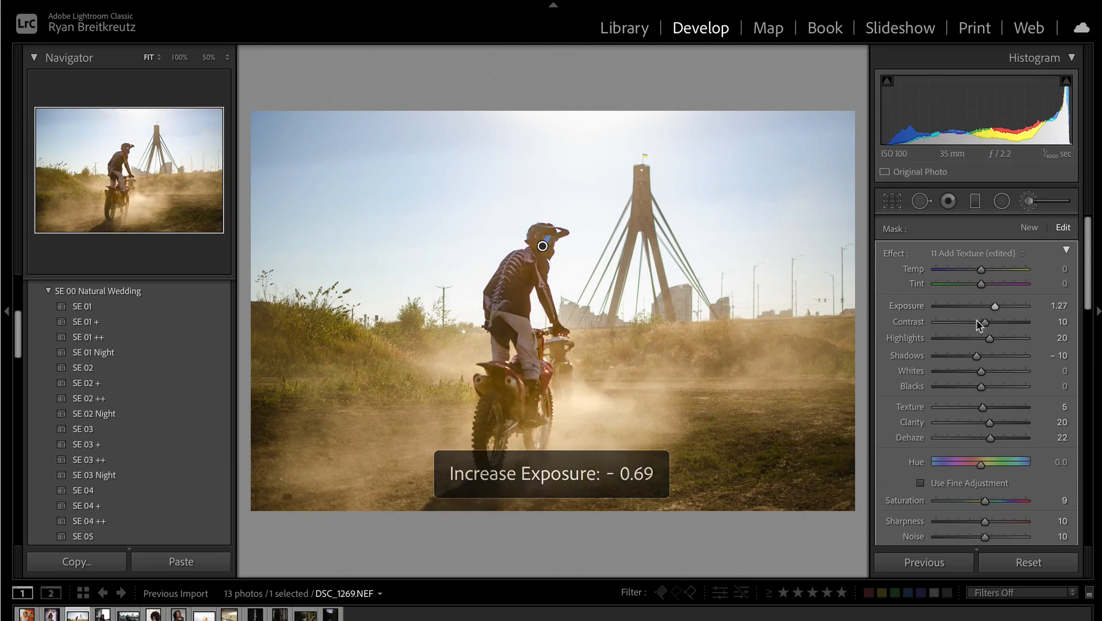
left_click_drag(958, 321, 921, 325)
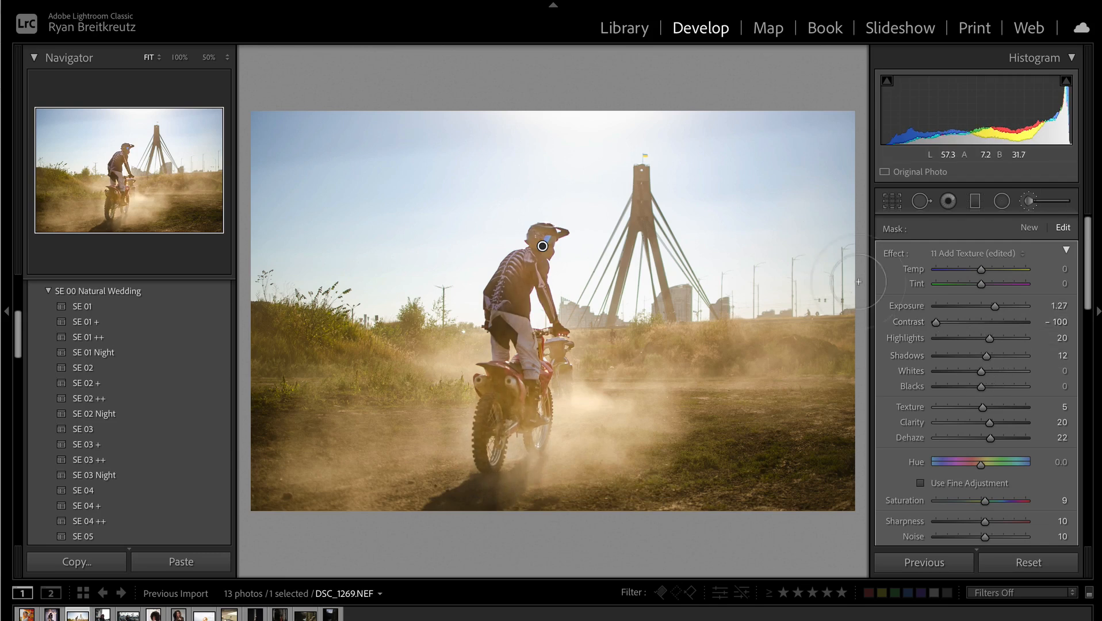
key("k")
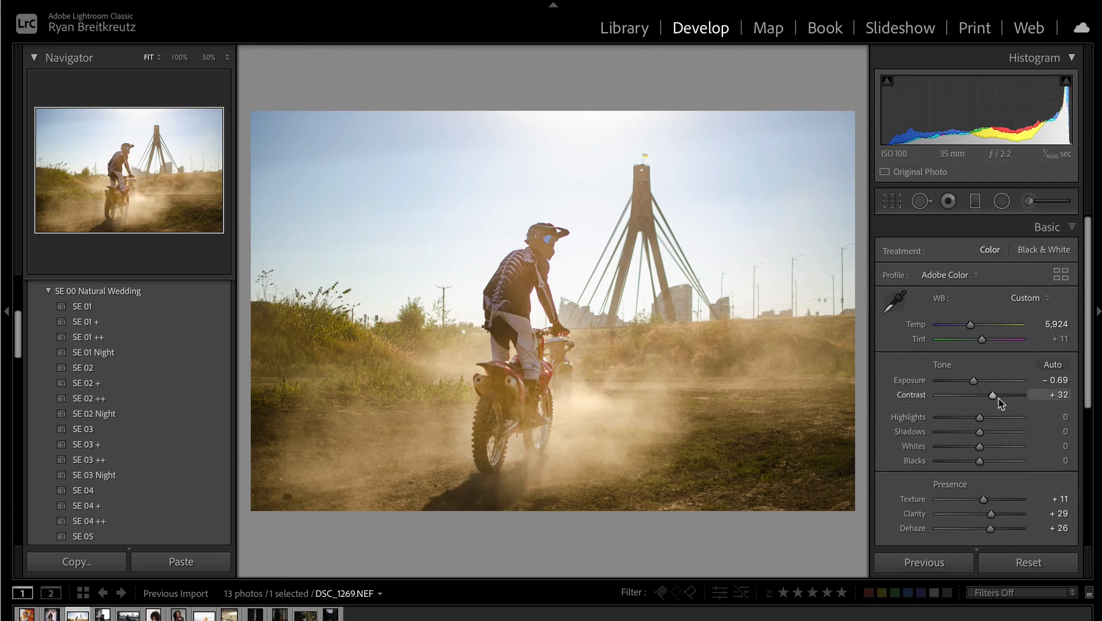
- Set the motocross photo's overall Contrast to +100 and compare the edit with its reset version
left_click_drag(996, 396, 1032, 400)
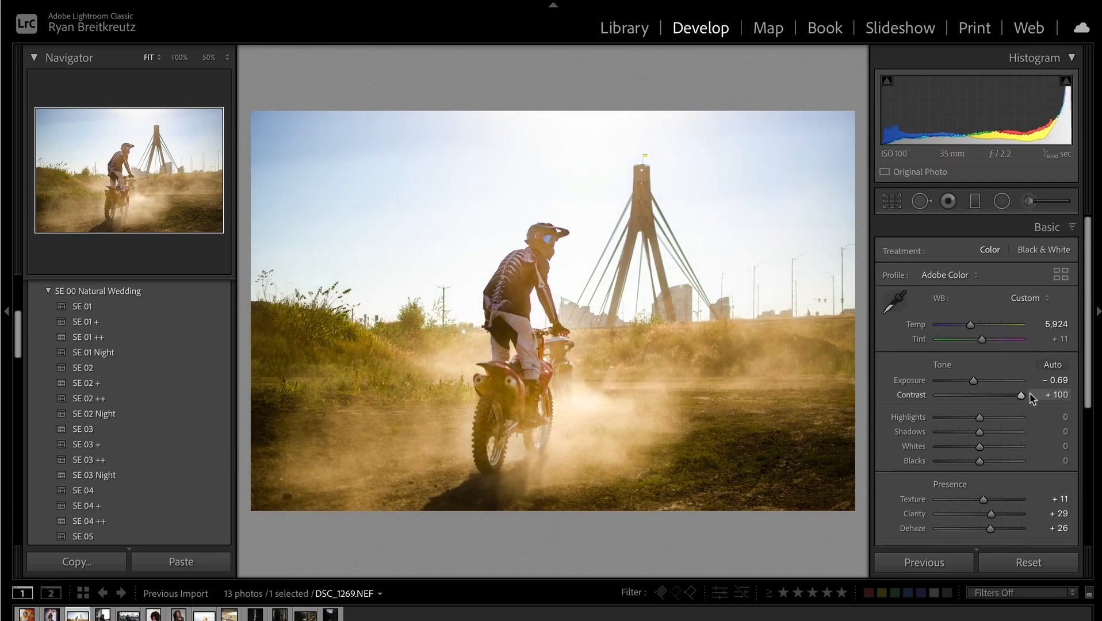
left_click(1038, 563)
key("ctrl+z")
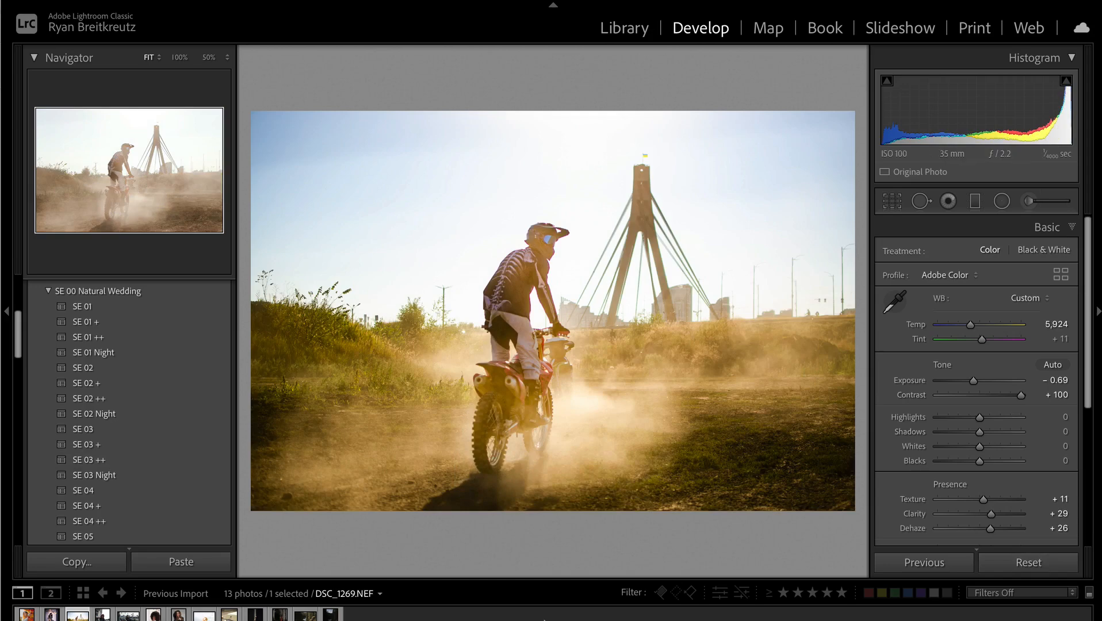
- Open the photo of the woman sitting on the red barriers and set its Contrast to +78
left_click(102, 616)
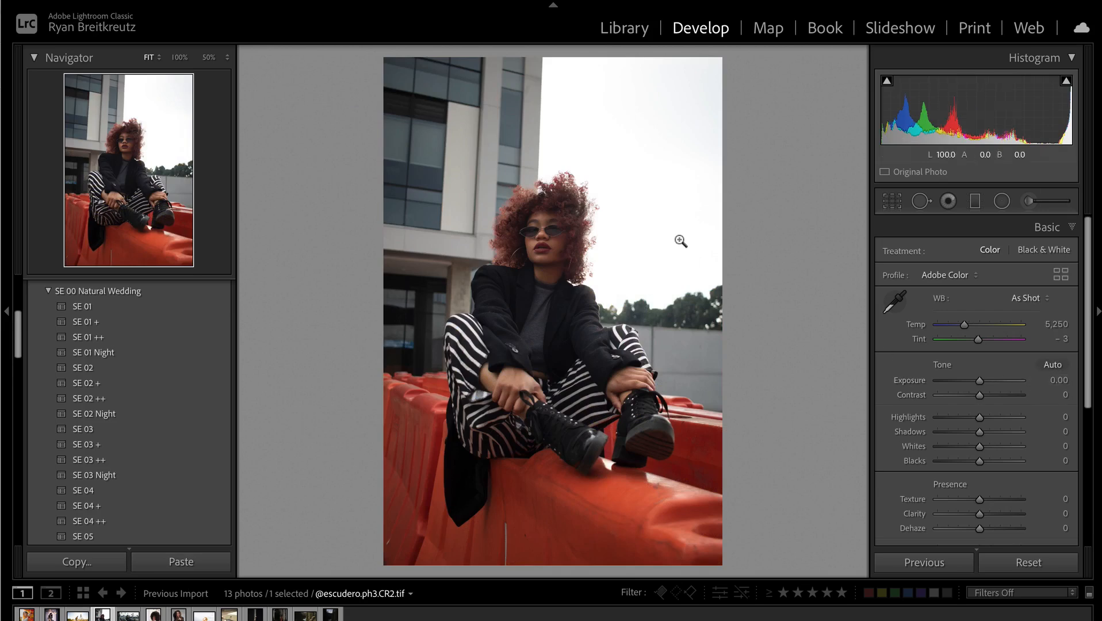
left_click_drag(982, 395, 1004, 397)
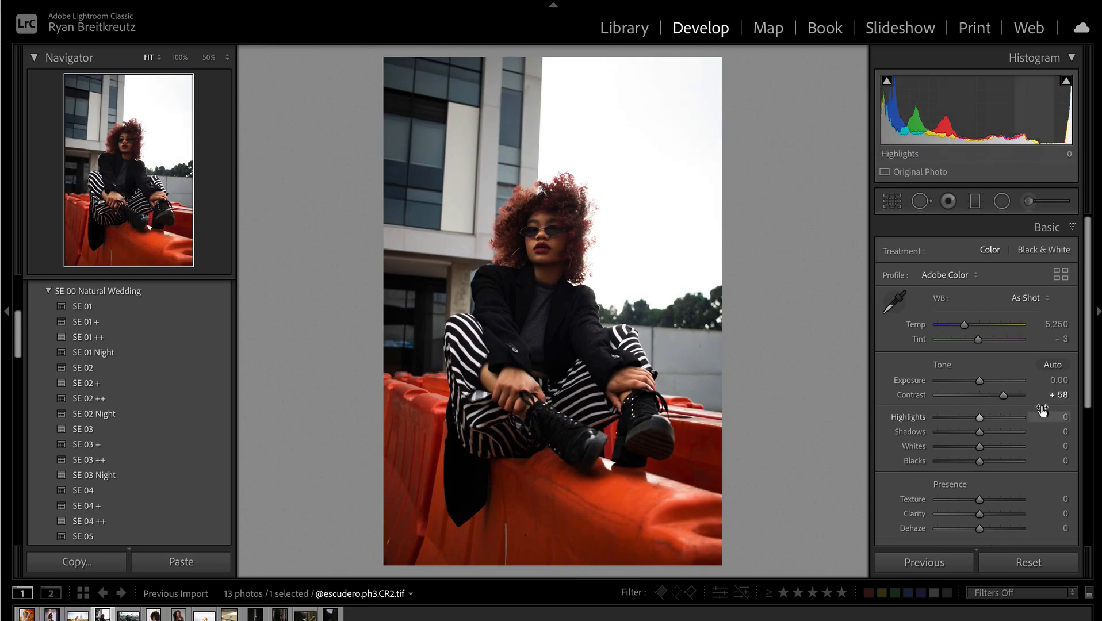
mouse_move(1003, 396)
left_mouse_down()
mouse_move(990, 398)
mouse_move(1027, 401)
mouse_move(1009, 398)
left_mouse_up()
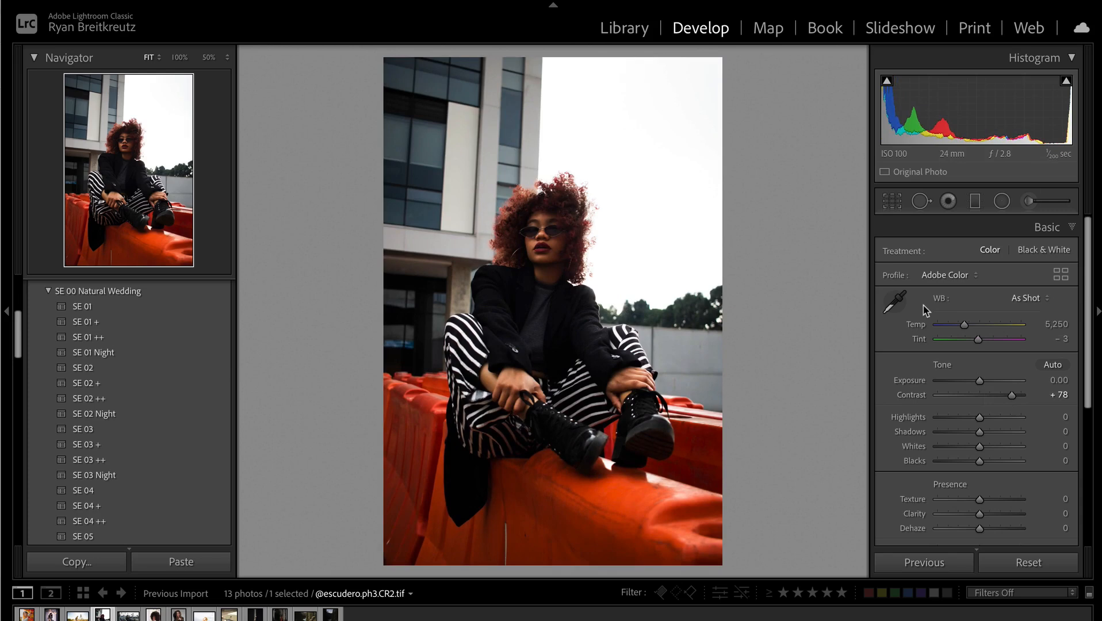
- Shift the red barriers' color toward orange with the HSL adjustments and open Color Grading
scroll(901, 403, "down", 5)
scroll(943, 356, "up", 1)
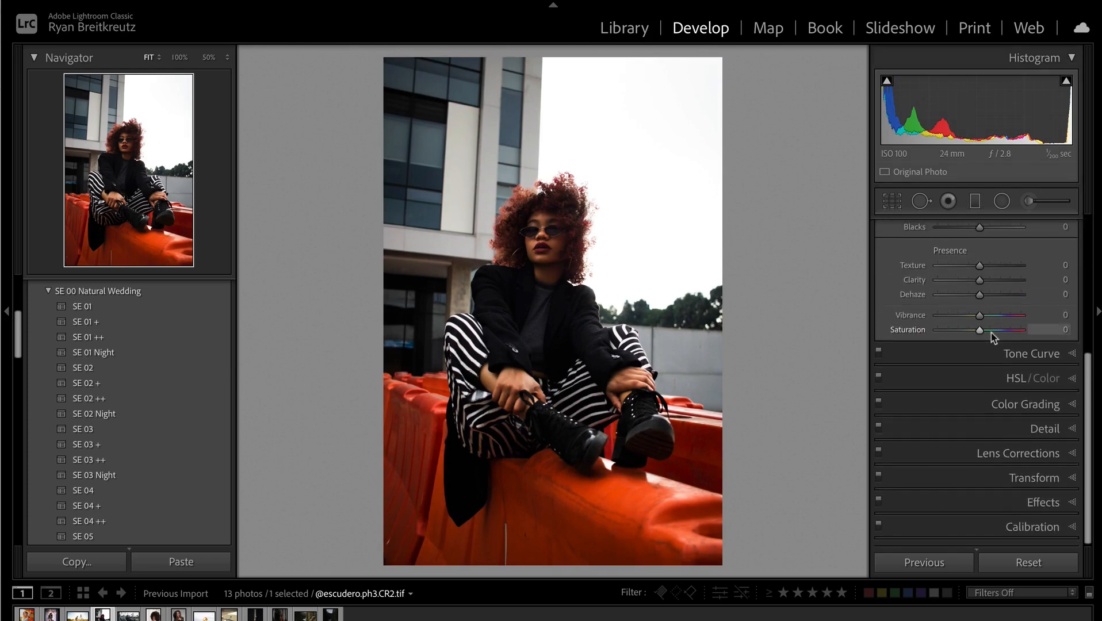
left_click(942, 379)
left_click_drag(985, 357, 899, 410)
left_click(946, 303)
left_click(957, 416)
left_click(957, 430)
left_click(957, 445)
left_click(1029, 473)
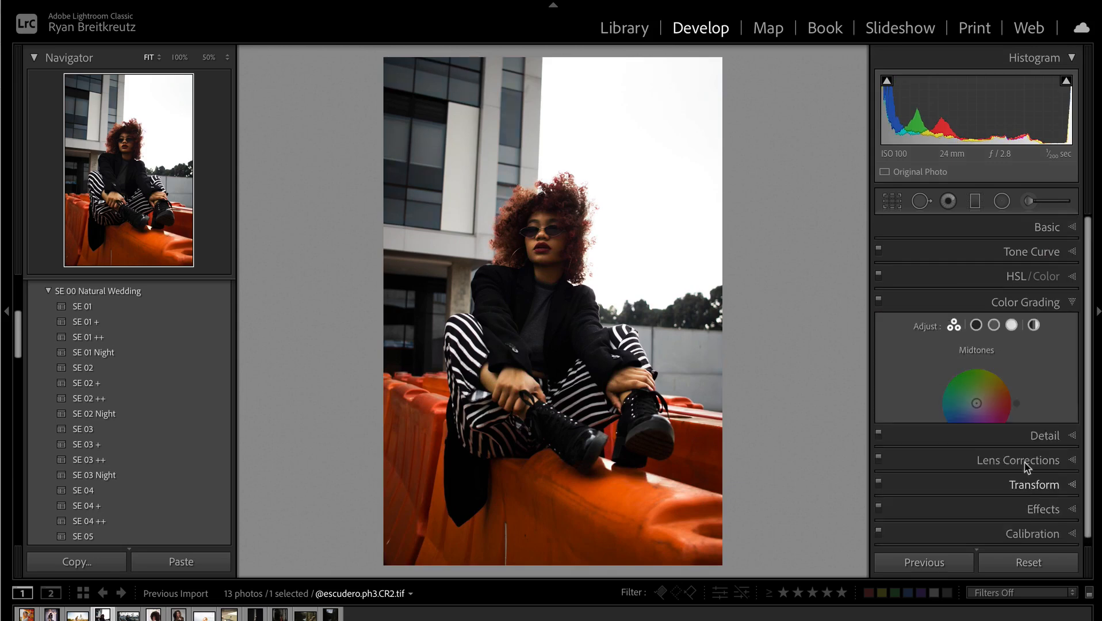
- Grade the shadows orange-red, the highlights blue at hue 236 and saturation 100, and the midtones blue at hue 239 and saturation 100
left_click_drag(928, 456, 954, 452)
left_click_drag(1027, 457, 1006, 476)
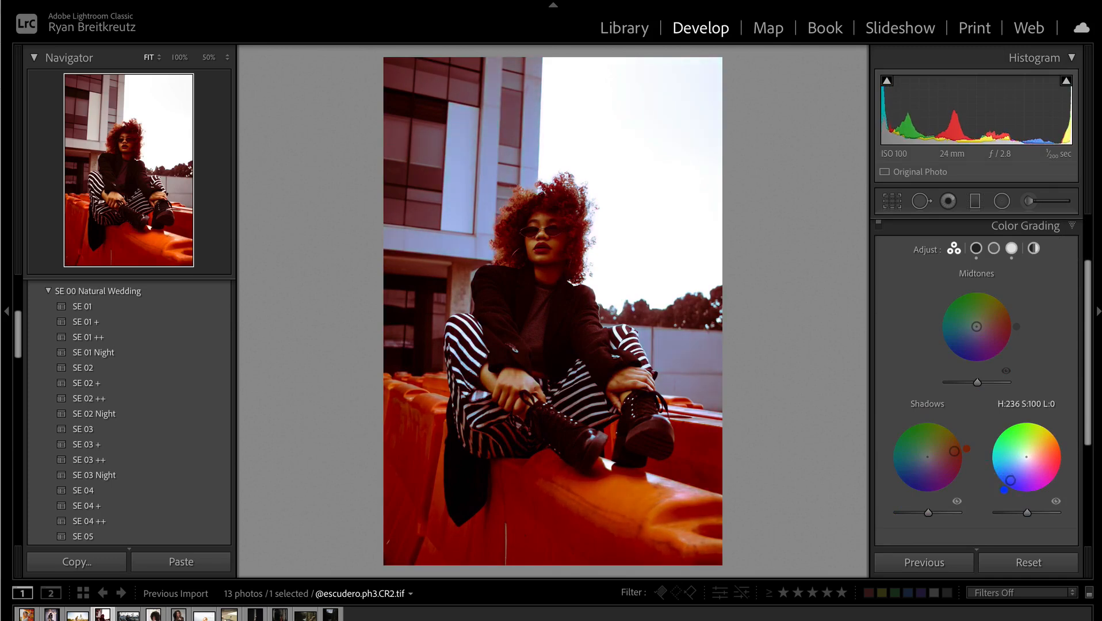
left_click_drag(976, 327, 966, 352)
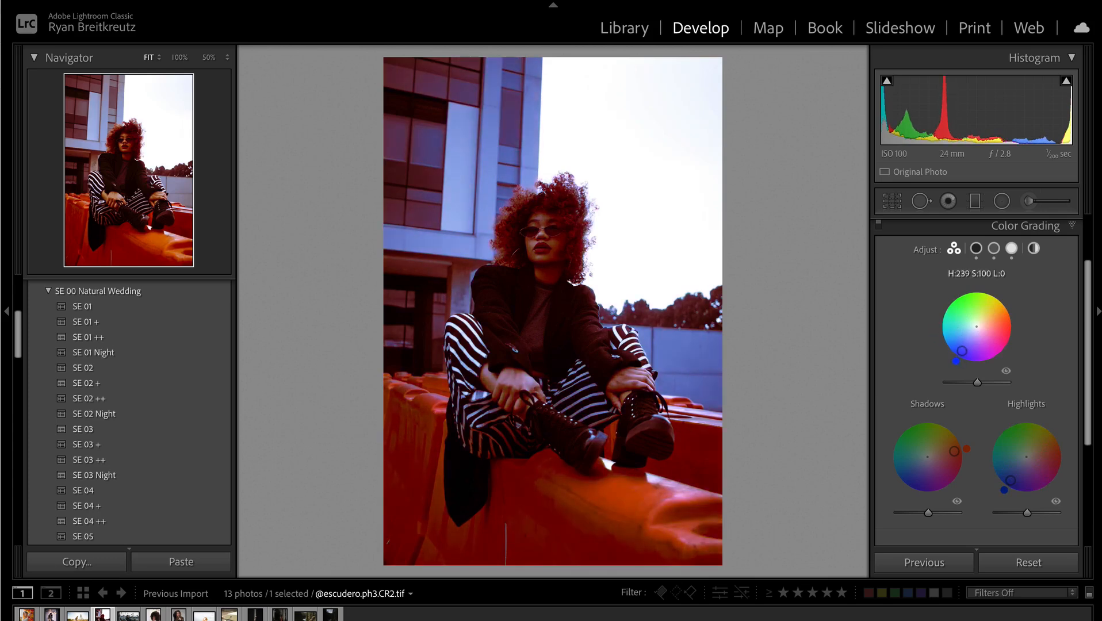
- Compare with the reset photo, reduce the midtones' saturation to 0 and raise Exposure to +0.33
scroll(1036, 548, "up", 3)
left_click(1036, 564)
key("ctrl+z")
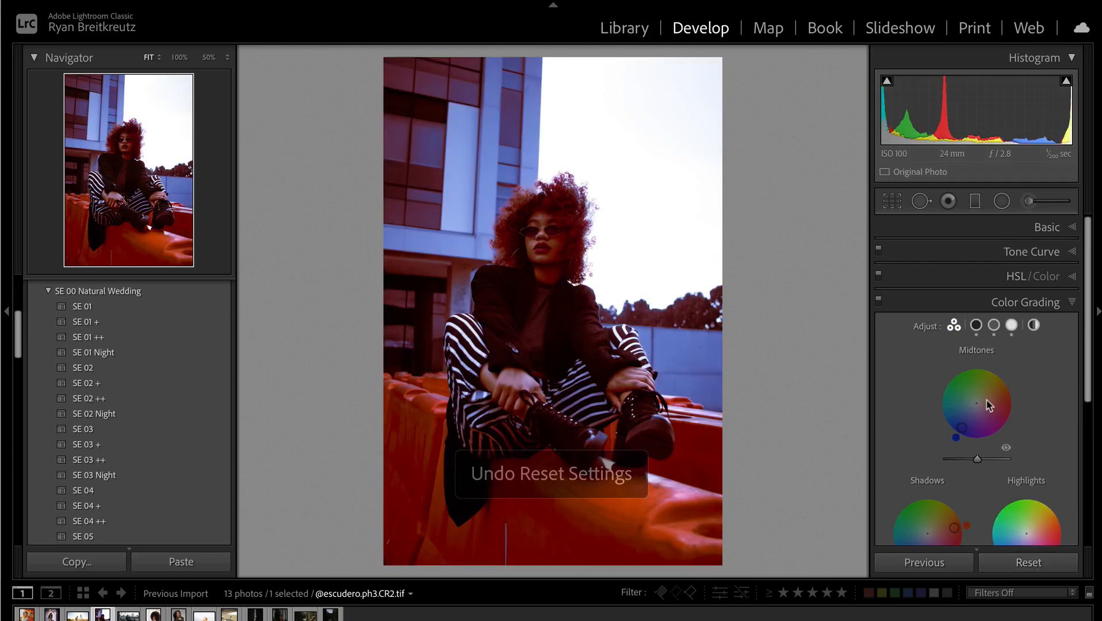
left_click_drag(962, 428, 977, 403)
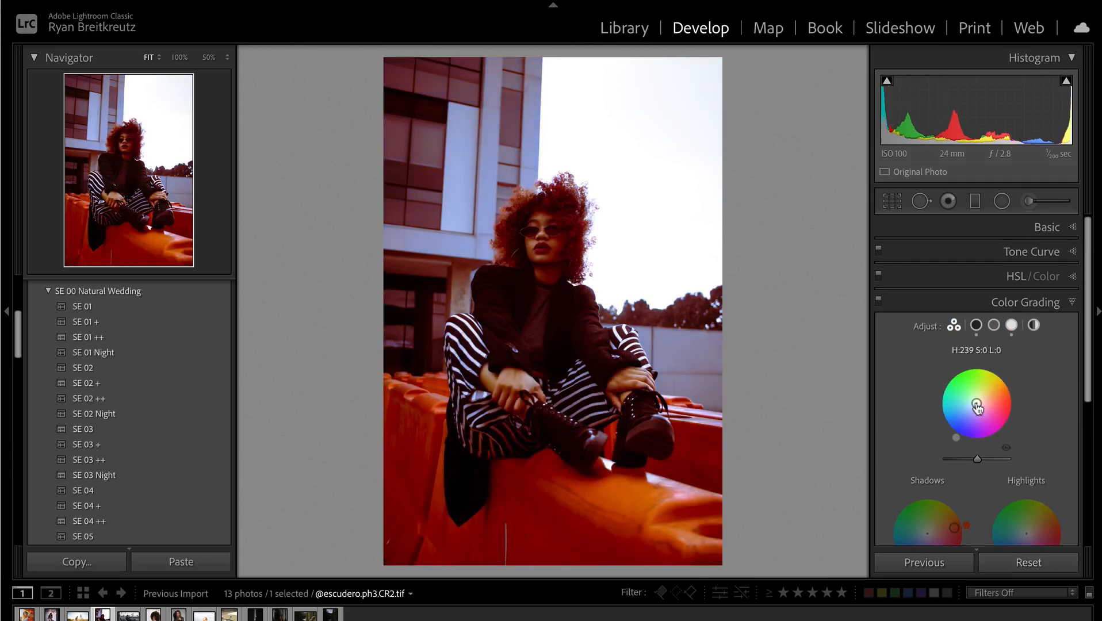
key("equal")
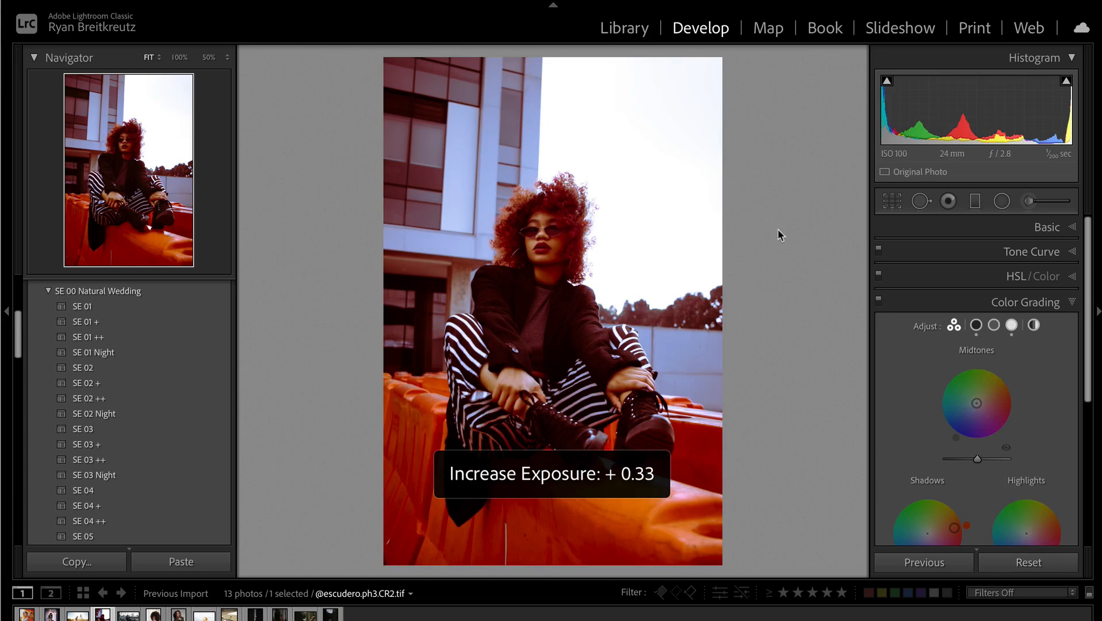
- Open the street portrait DSC_0061.NEF with its Basic adjustments and check the woman's face up close
key("Right")
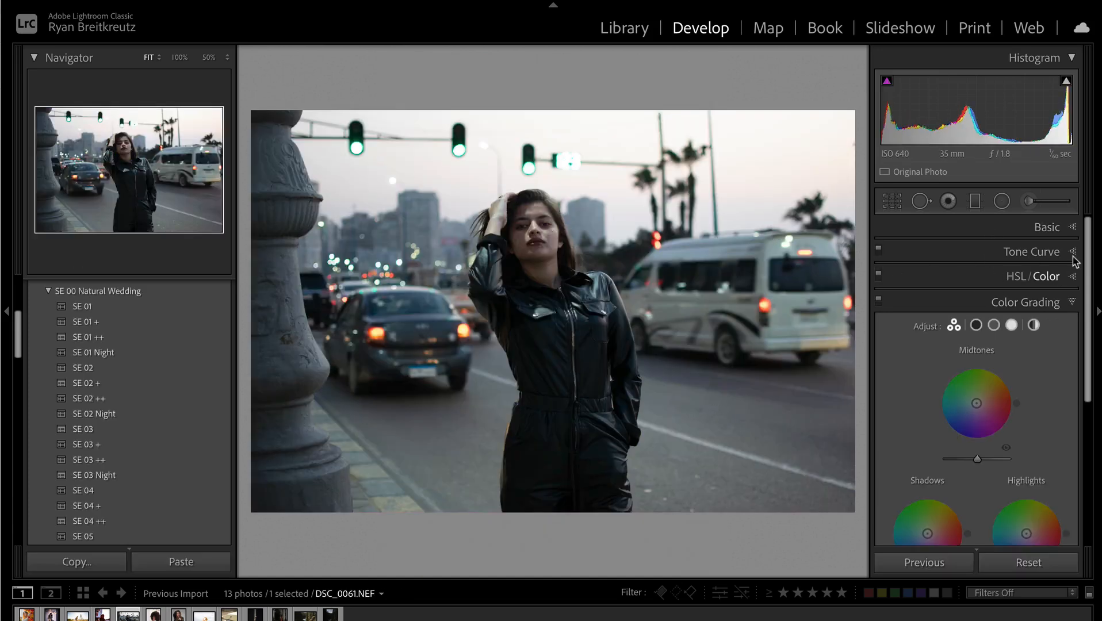
left_click(1048, 230)
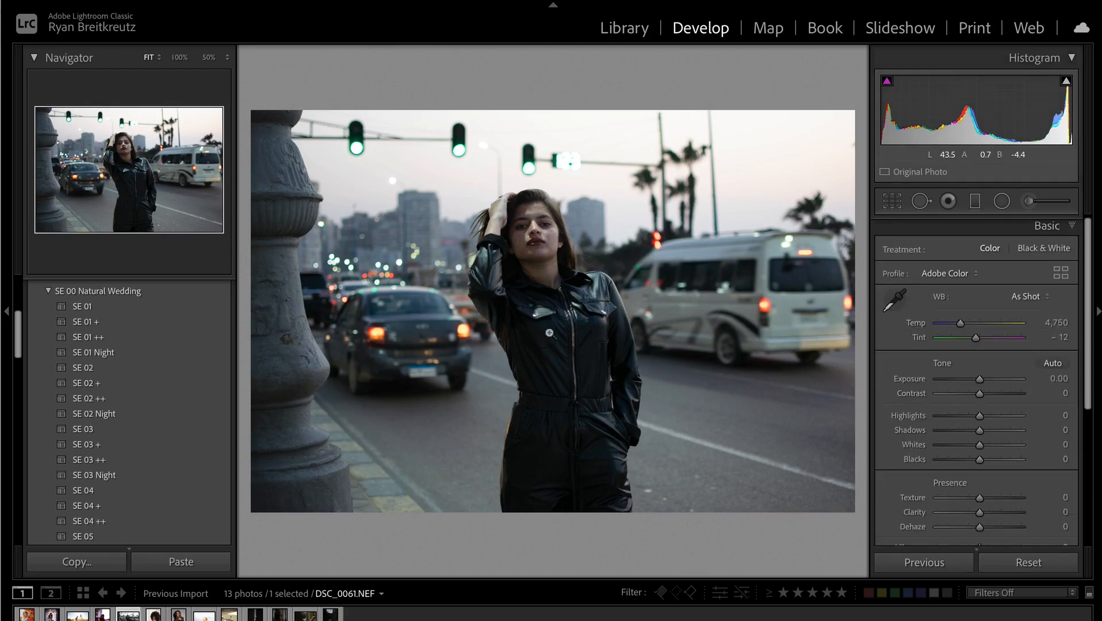
left_click(534, 246)
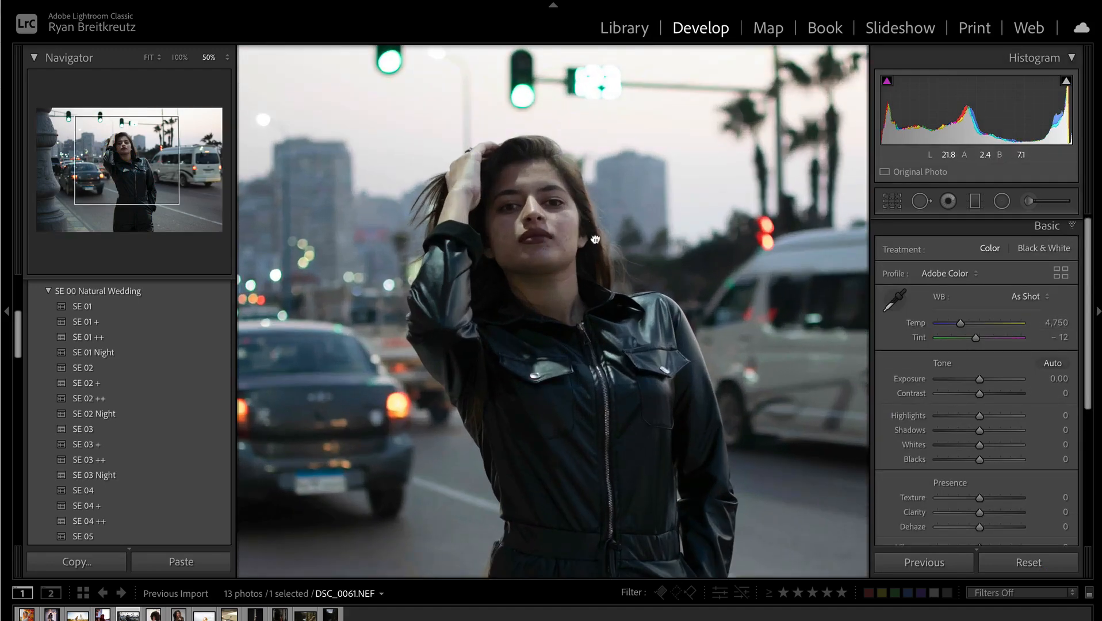
left_click(595, 237)
- Draw a radial filter around the woman, clear its effect values, set Exposure to −2.36 and invert it to darken the surroundings
left_click(1004, 201)
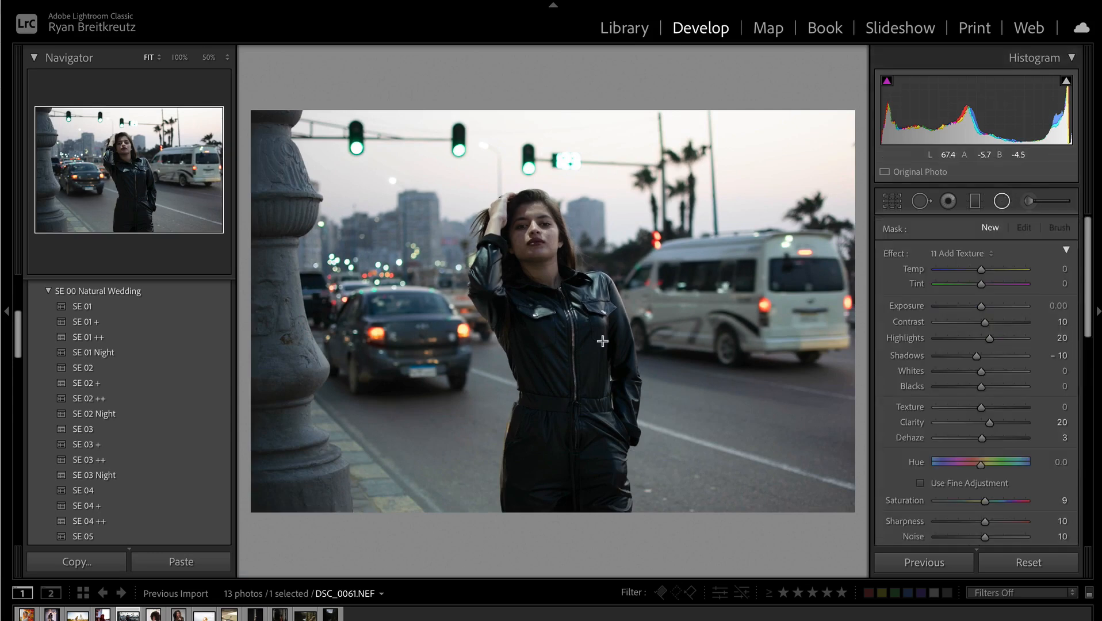
left_click_drag(527, 293, 605, 543)
left_click_drag(633, 590, 670, 592)
double_click(896, 253)
left_click_drag(981, 306, 955, 306)
key("apostrophe")
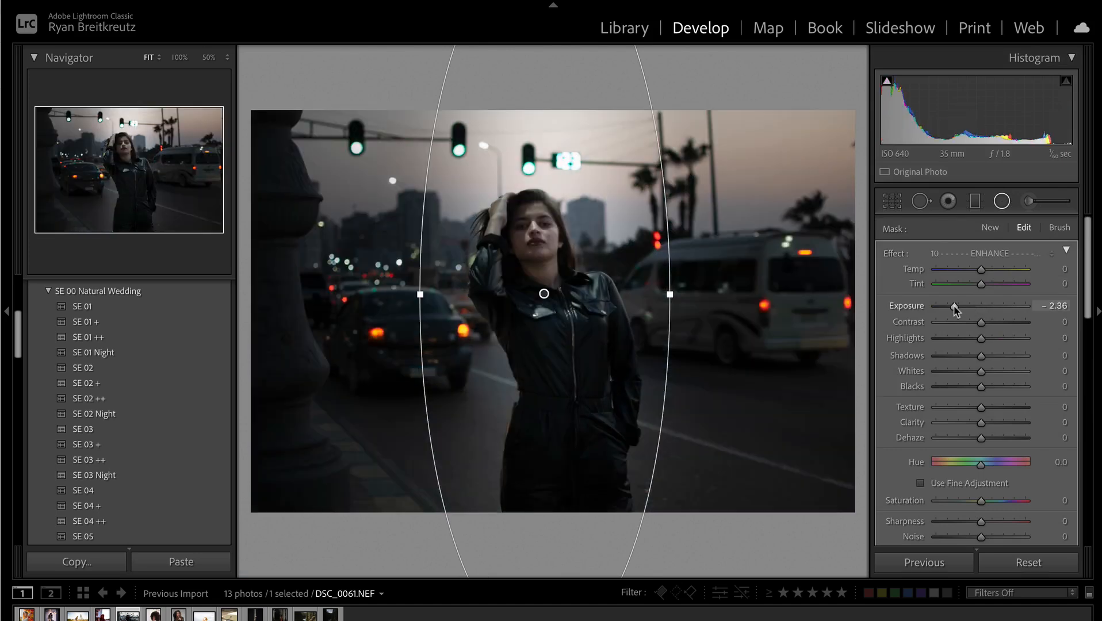
- Widen the radial filter, recenter it on the woman's torso and set its Exposure to −1.53
left_click_drag(675, 296, 750, 305)
left_click_drag(616, 309, 605, 300)
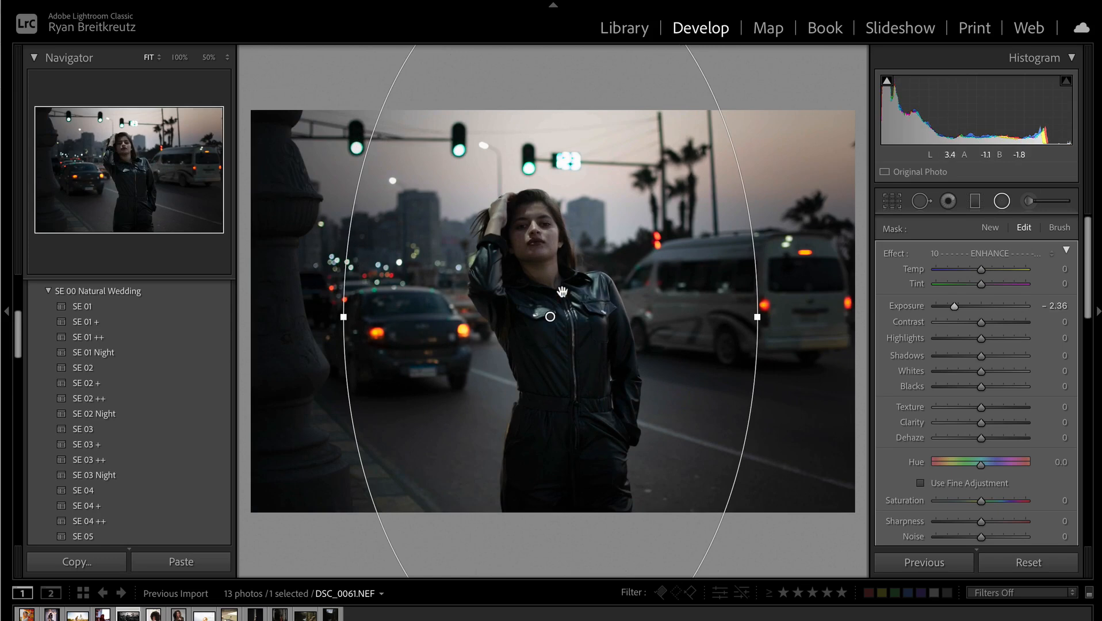
left_click_drag(954, 306, 965, 308)
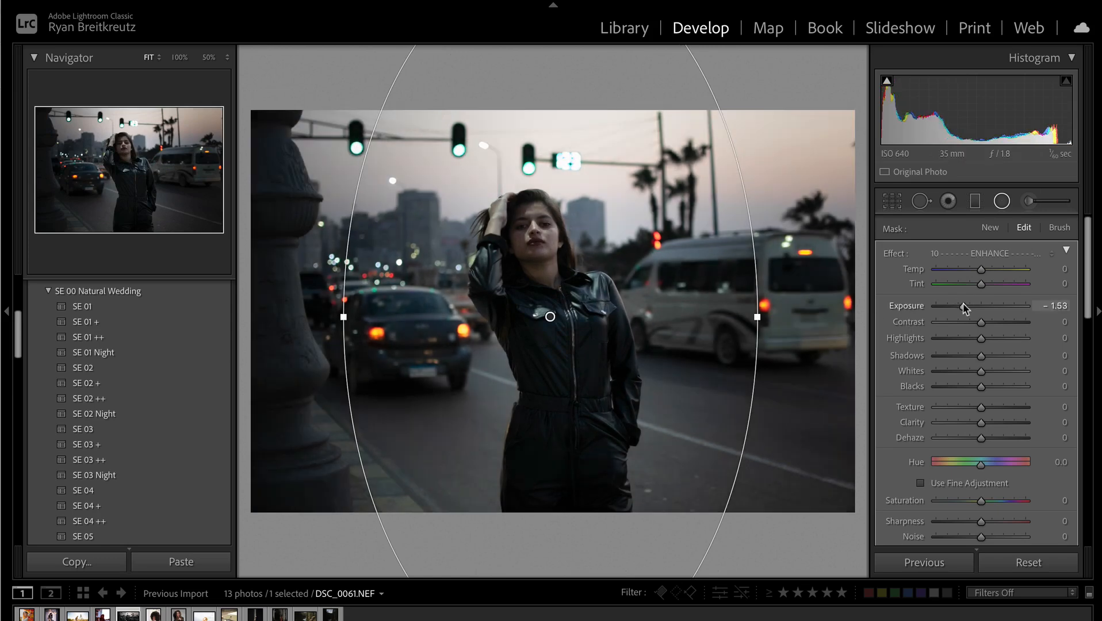
- Brush the surrounding street into the radial filter's mask and erase the woman's face and body from it
left_click(1059, 229)
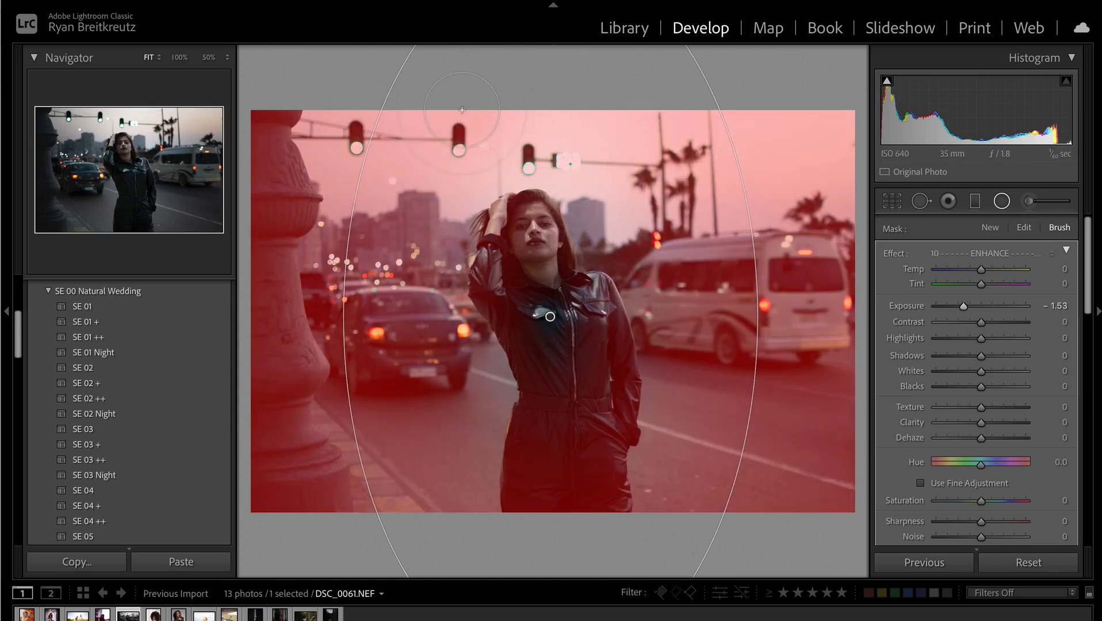
mouse_move(458, 356)
left_mouse_down()
mouse_move(436, 404)
mouse_move(443, 202)
left_mouse_up()
key("alt")
mouse_move(525, 232)
left_mouse_down()
mouse_move(525, 304)
mouse_move(527, 238)
mouse_move(584, 364)
mouse_move(545, 272)
mouse_move(565, 369)
mouse_move(564, 500)
mouse_move(563, 458)
mouse_move(589, 438)
mouse_move(565, 477)
left_mouse_up()
key("o")
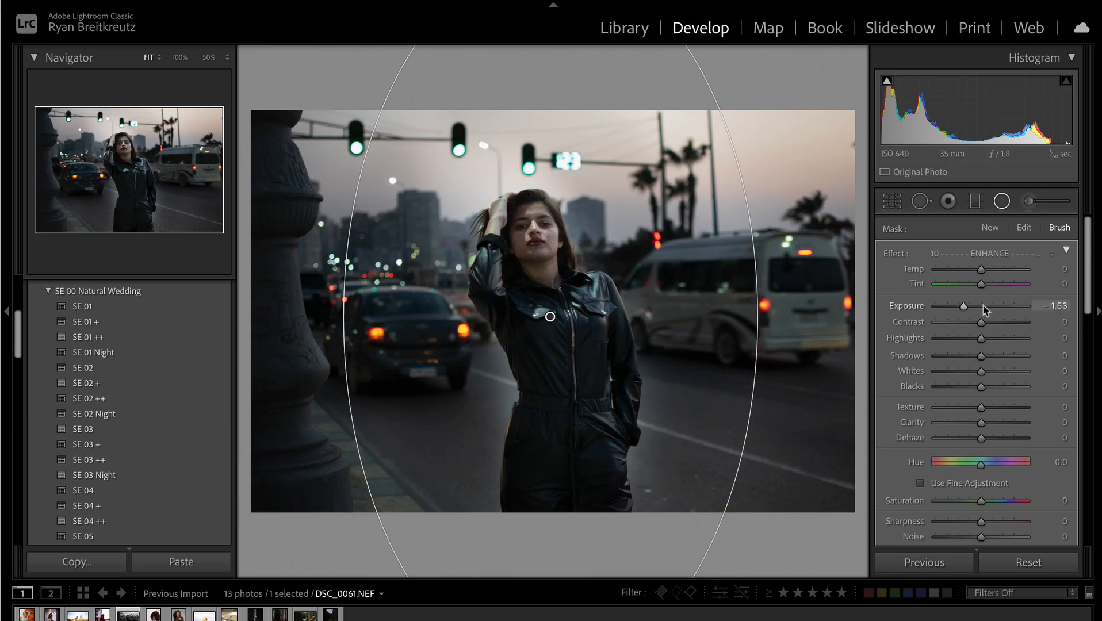
- Set the radial filter's Exposure to −1.26, brush the white van into its mask, and compare the photo without the filter
mouse_move(965, 310)
left_mouse_down()
mouse_move(980, 310)
mouse_move(967, 310)
left_mouse_up()
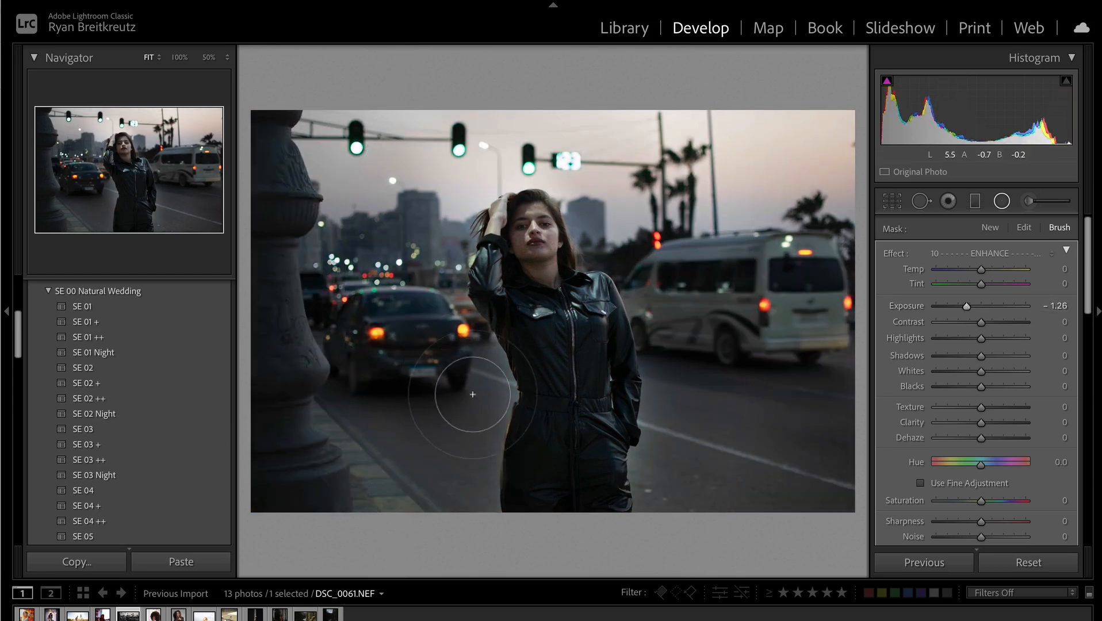
mouse_move(685, 348)
left_mouse_down()
mouse_move(669, 504)
mouse_move(657, 451)
mouse_move(672, 449)
mouse_move(697, 306)
mouse_move(610, 198)
mouse_move(738, 272)
mouse_move(753, 265)
left_mouse_up()
key("Delete")
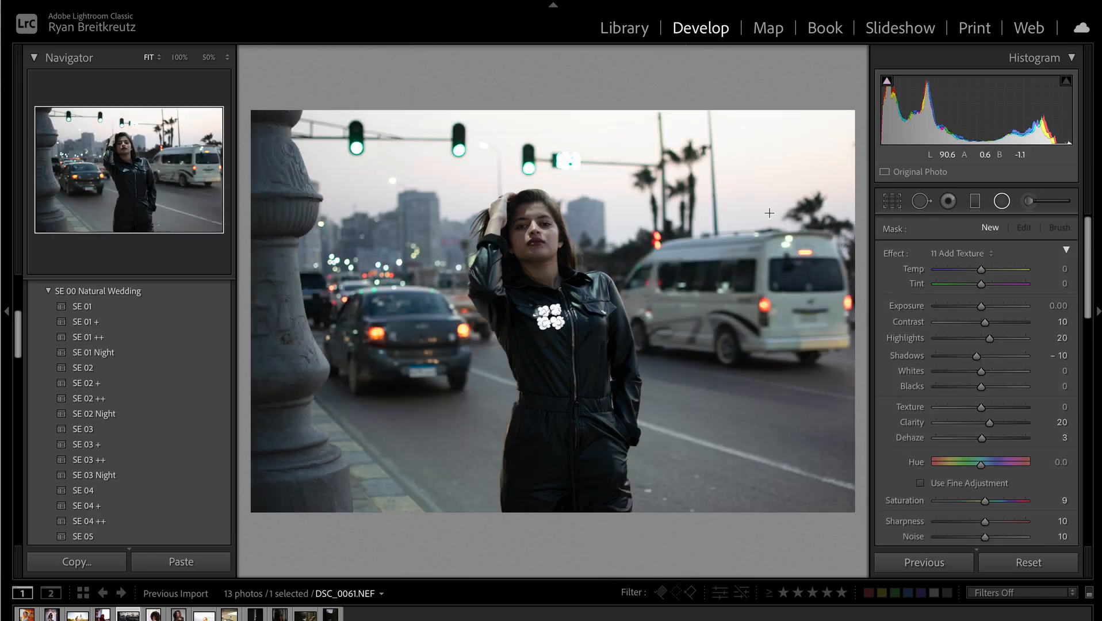
key("ctrl+z")
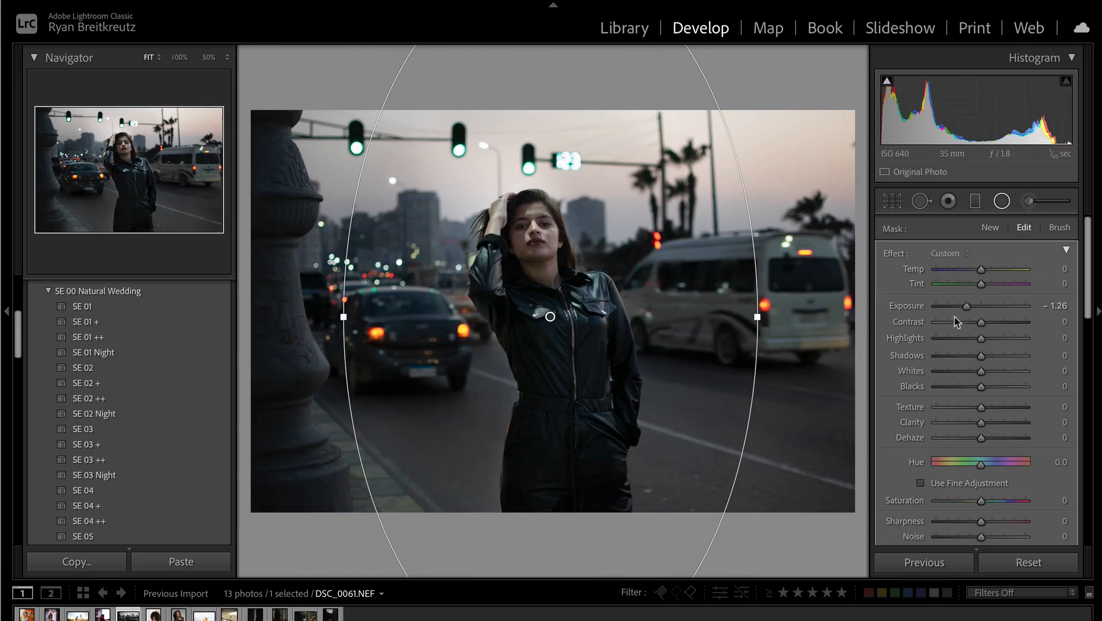
- Brush the road beside the woman into the radial filter's mask, close the filter and set the photo's Temp to 5,037
left_click(1058, 229)
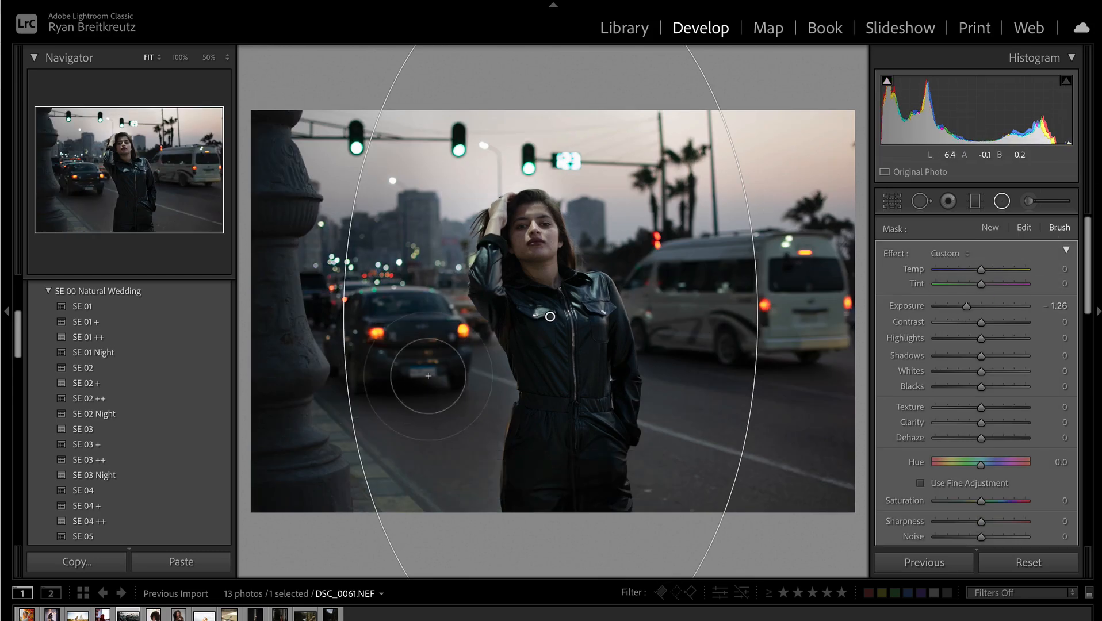
left_click_drag(486, 423, 448, 485)
key("shift+m")
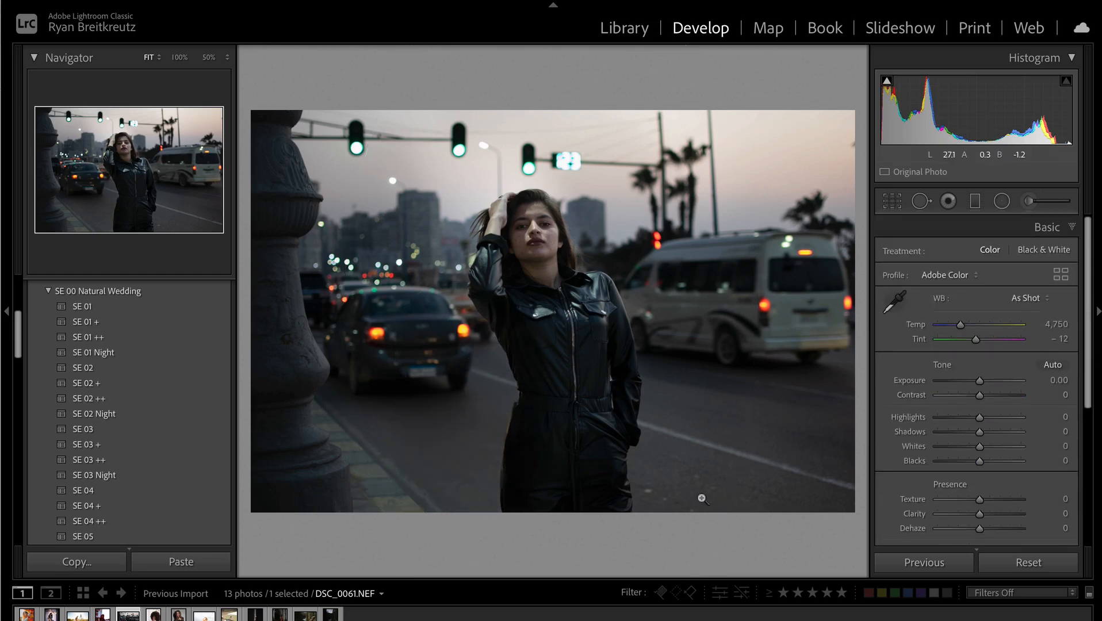
left_click_drag(964, 330, 954, 327)
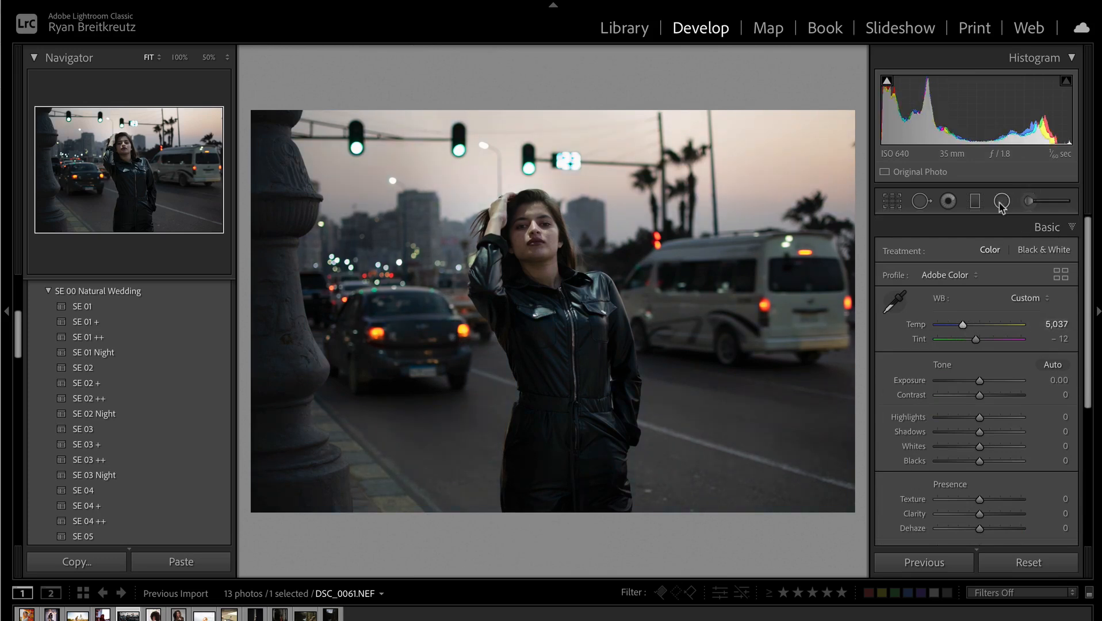
- Reset a new adjustment brush, paint the woman's face, and set Contrast to −100, Highlights to −38 and Shadows to 11
left_click(1030, 201)
double_click(895, 253)
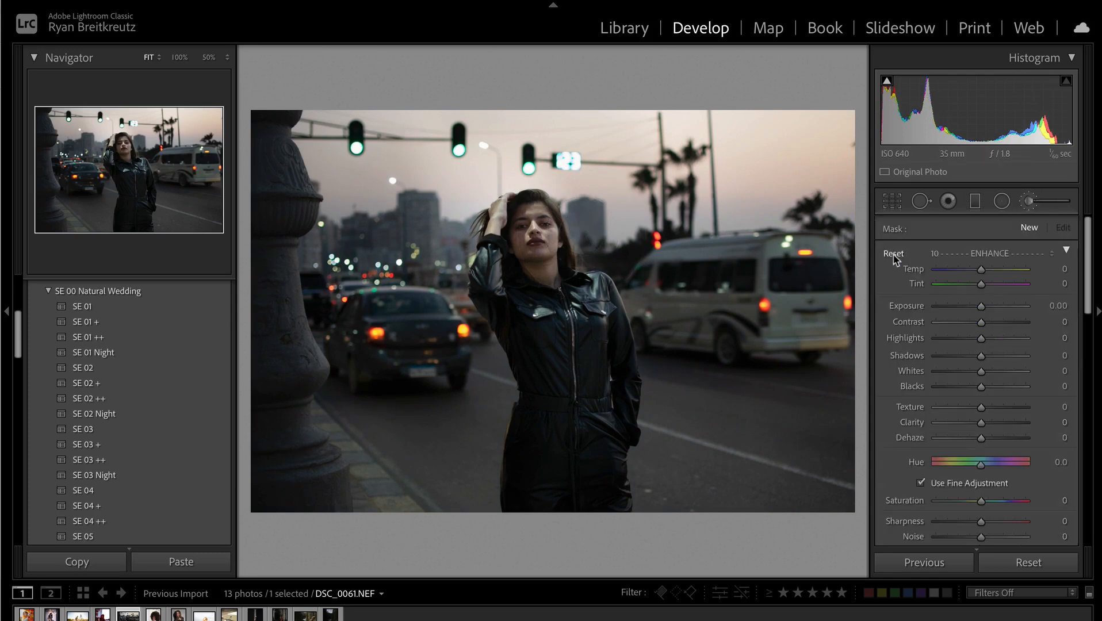
left_click(532, 223)
left_click_drag(982, 322, 847, 343)
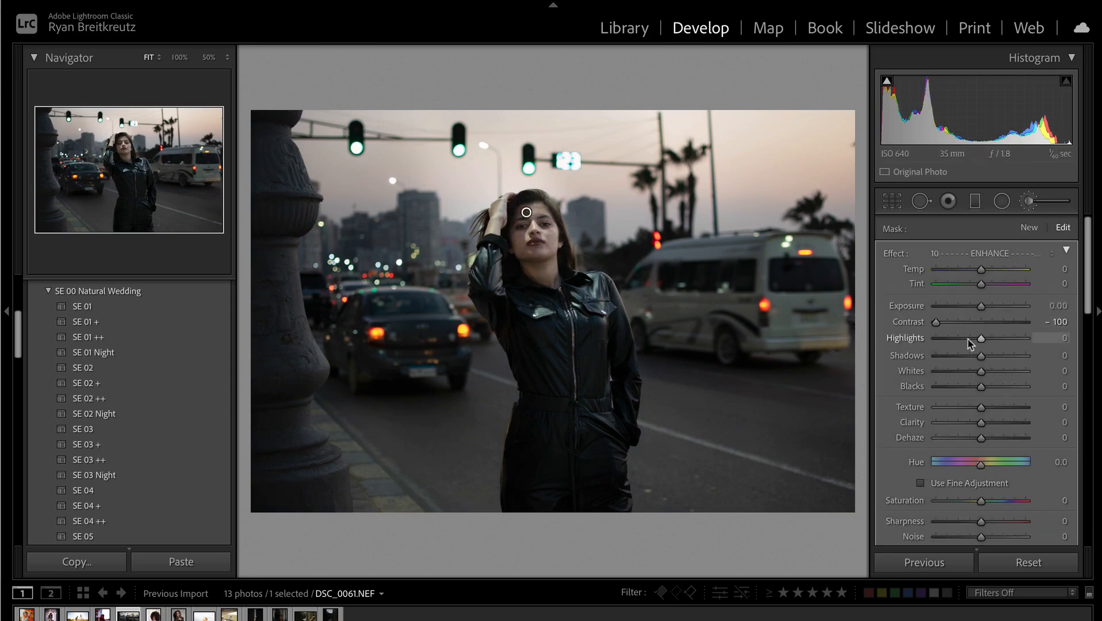
left_click(995, 356)
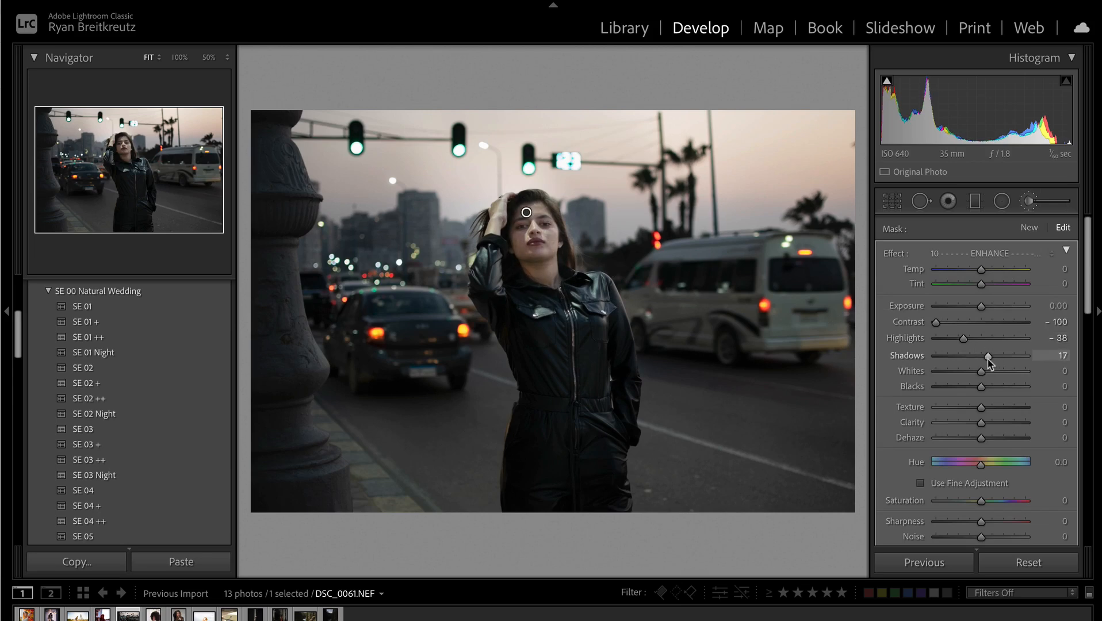
key("Delete")
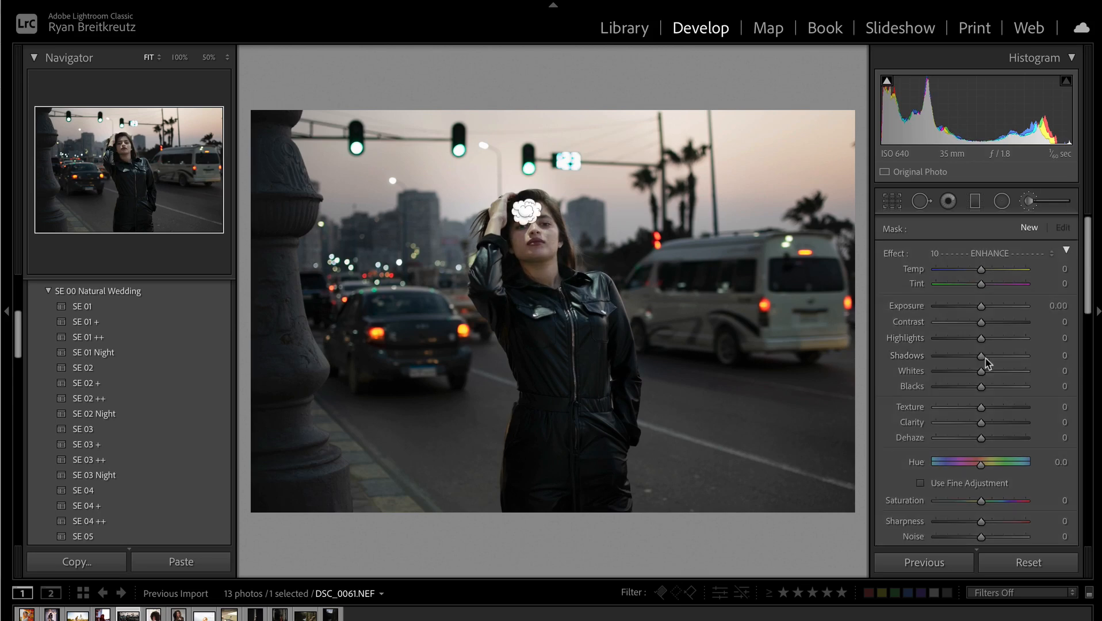
key("ctrl+z")
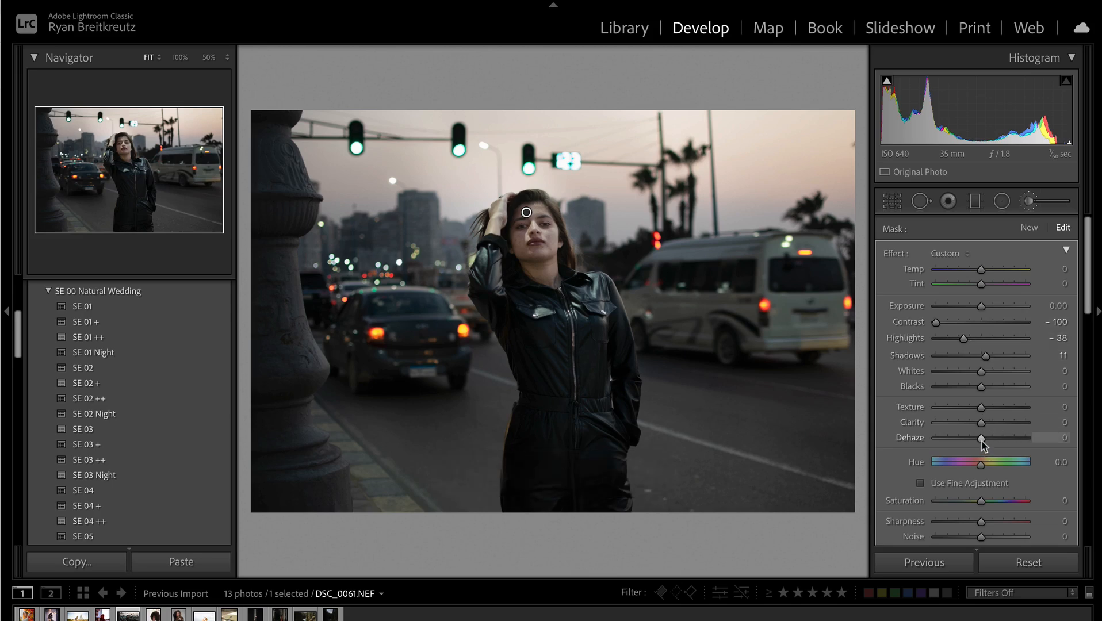
key("shift+m")
- Lower the overall Exposure of the photo to −0.33
key("ctrl+bracketleft")
key("ctrl+bracketleft")
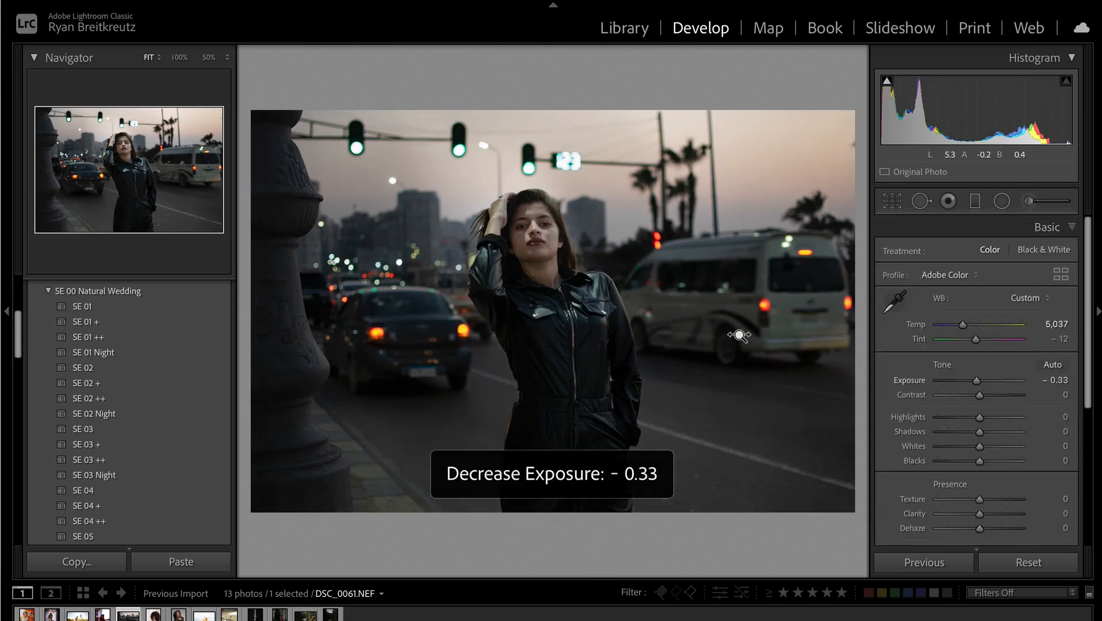
key("ctrl+bracketright")
- Color grade the midtones to H 31, S 32, the shadows to H 16, S 13, and the highlights to H 43, S 11
scroll(981, 406, "down", 5)
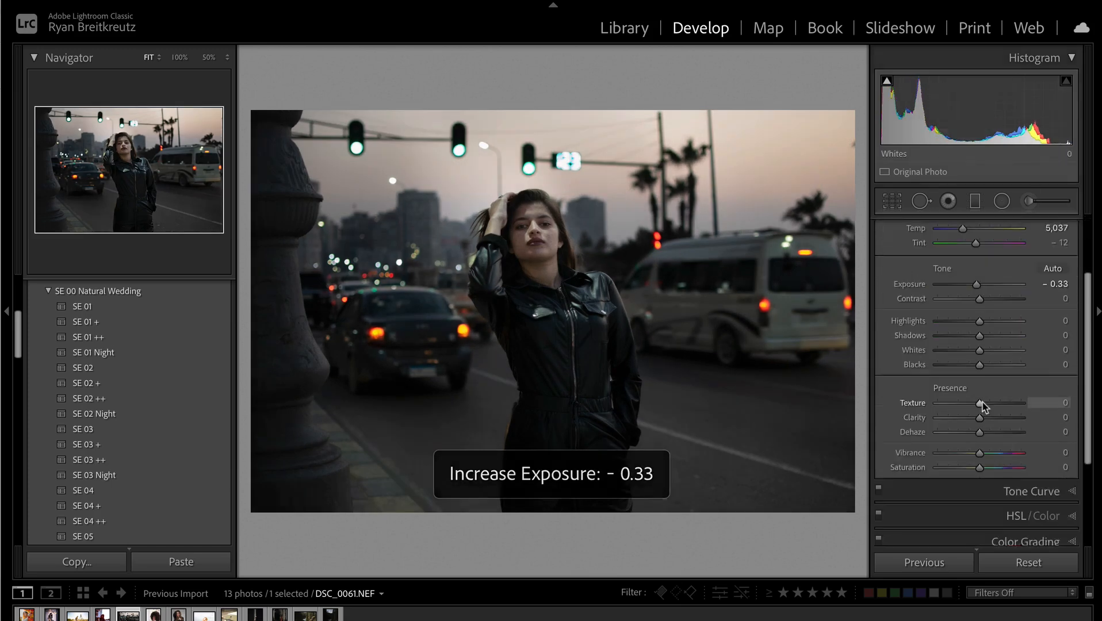
scroll(983, 407, "down", 2)
left_click(948, 451)
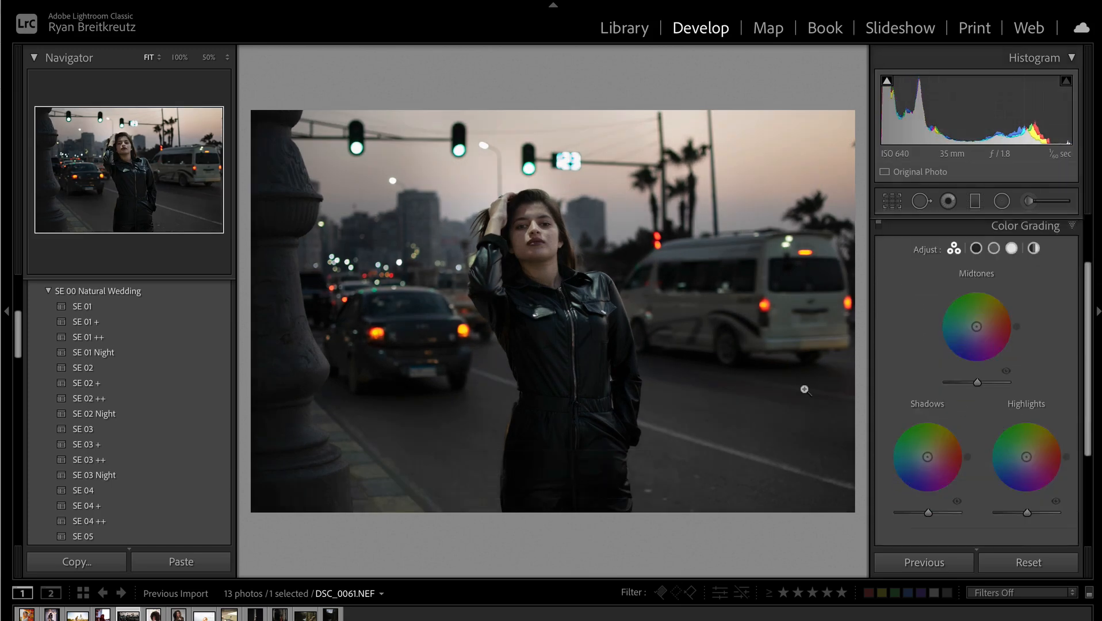
left_click_drag(964, 307, 985, 321)
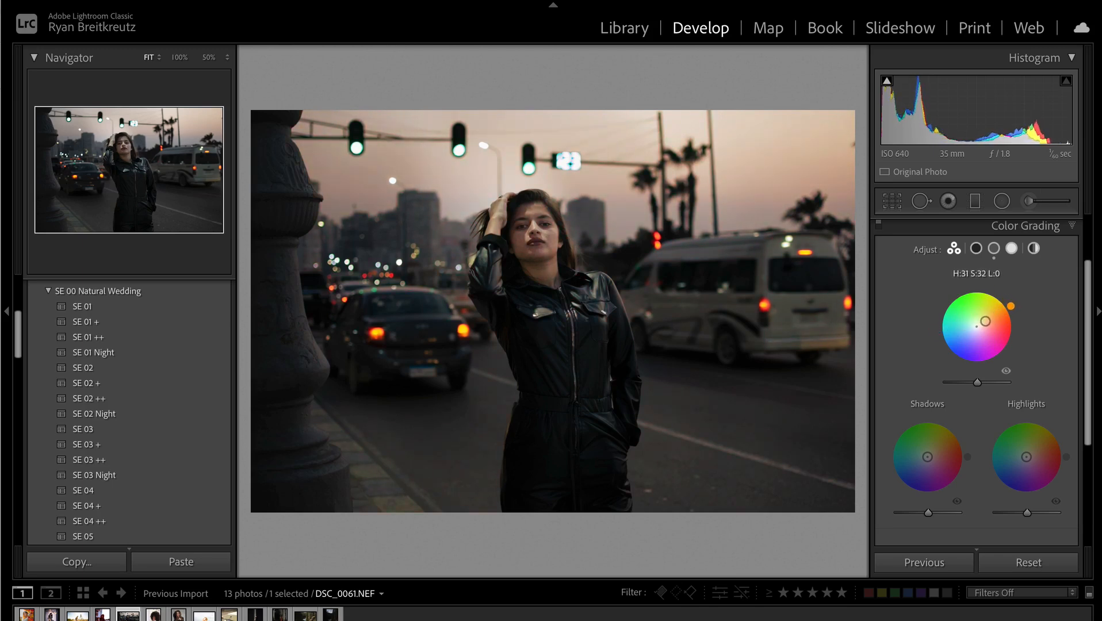
mouse_move(928, 457)
left_mouse_down()
mouse_move(944, 458)
mouse_move(932, 456)
left_mouse_up()
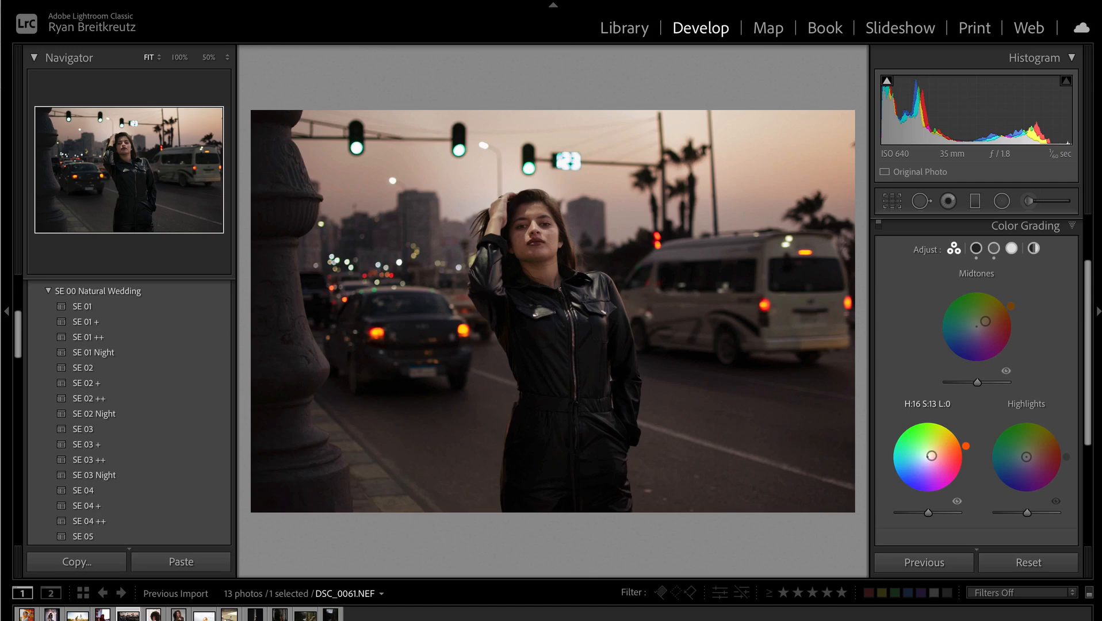
mouse_move(1027, 456)
left_mouse_down()
mouse_move(1026, 446)
mouse_move(1012, 455)
mouse_move(1025, 473)
mouse_move(1019, 419)
mouse_move(1012, 452)
mouse_move(989, 445)
mouse_move(1027, 485)
mouse_move(1052, 472)
mouse_move(1047, 438)
mouse_move(1029, 455)
left_mouse_up()
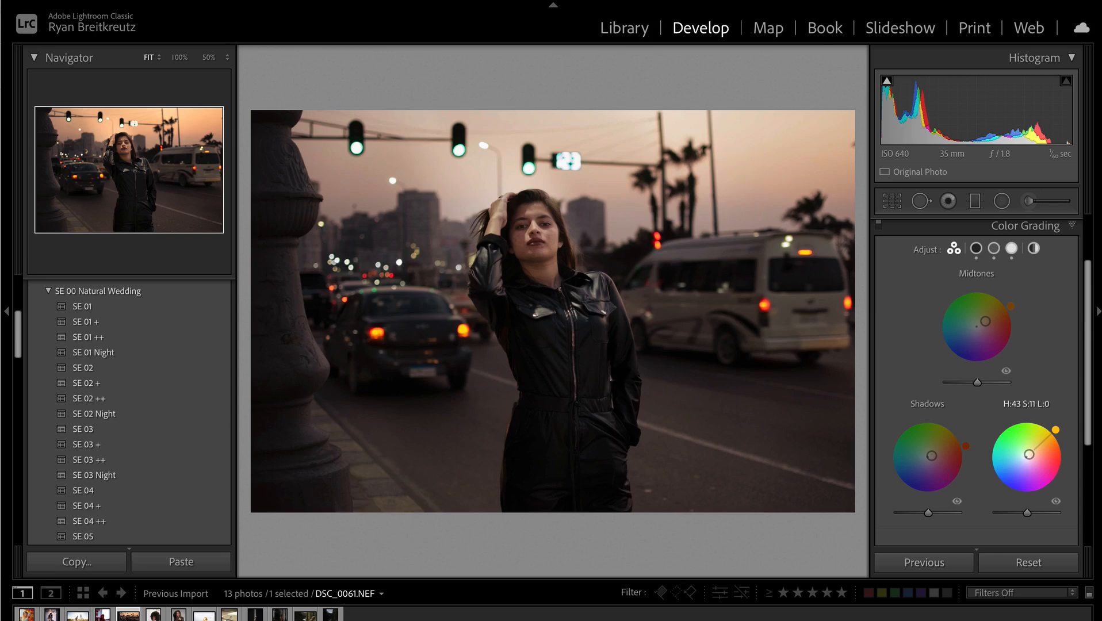
- Compare the photo with and without the color grading, and with the unedited original
scroll(978, 357, "up", 1)
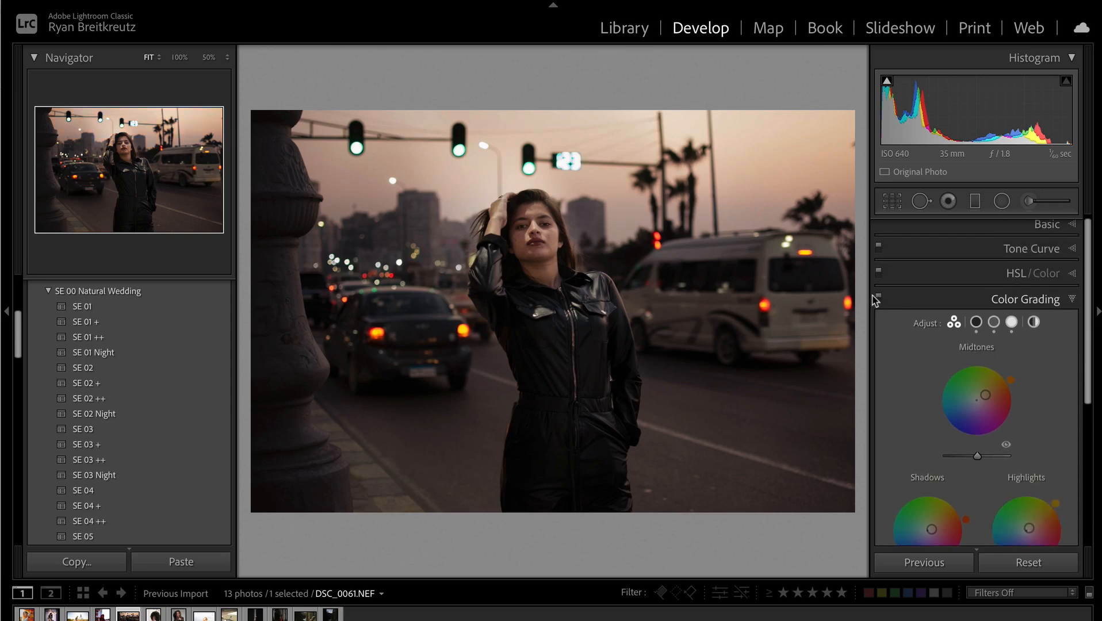
left_click(878, 299)
left_click(879, 299)
key("backslash")
key("backslash")
- Set the HSL saturation of Green to −74, Blue to −77, Aqua to −70 and Yellow to −21
left_click(1013, 283)
left_click_drag(985, 387, 950, 389)
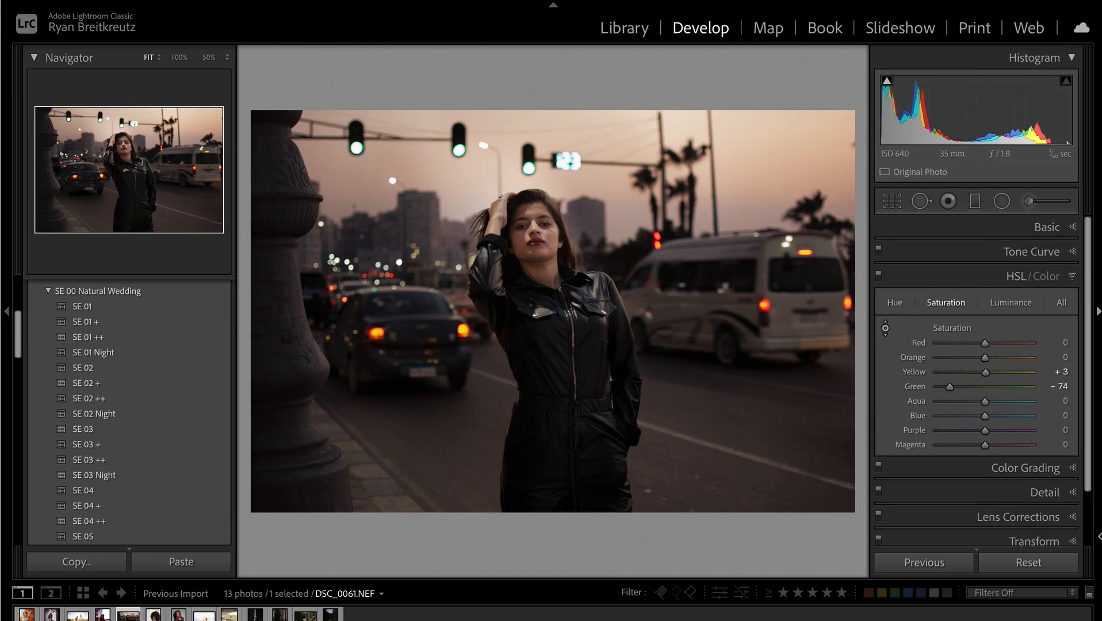
left_click_drag(938, 417, 949, 416)
left_click(951, 401)
left_click(950, 372)
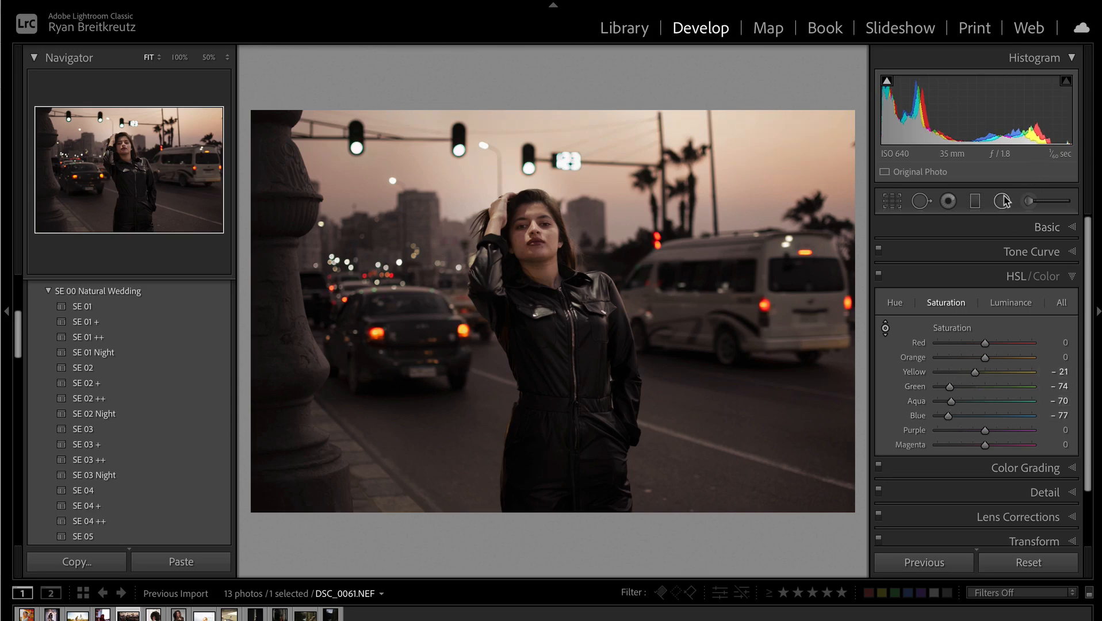
- Paint the sky with a new adjustment brush, set its Contrast to −100 and Shadows to −47, and close the brush
left_click(1030, 201)
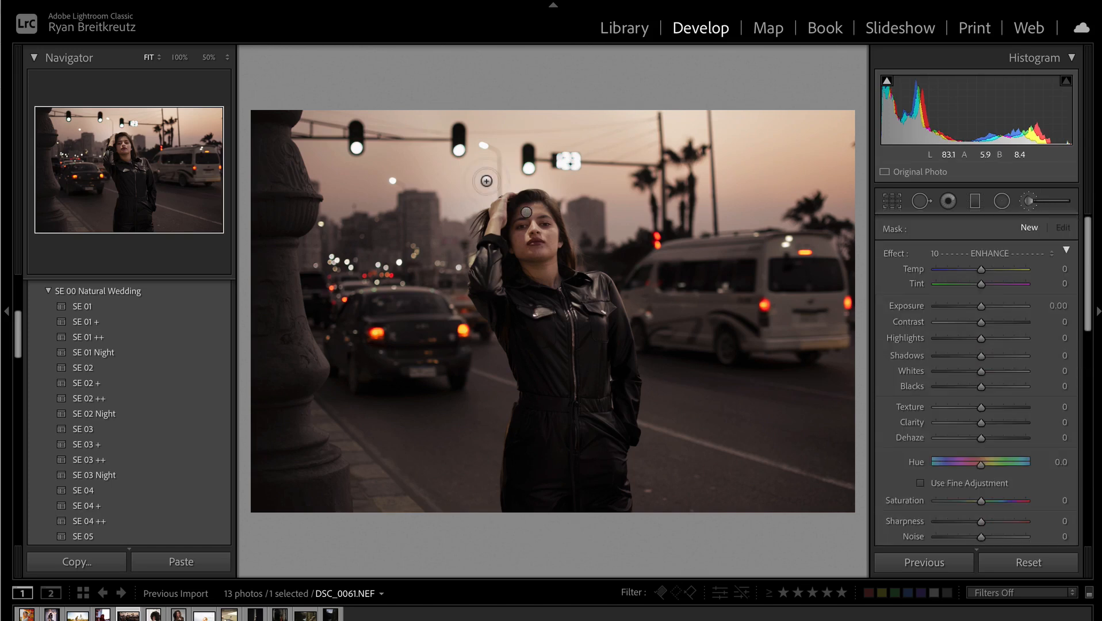
left_click_drag(494, 124, 820, 179)
left_click(947, 323)
left_click_drag(948, 326, 937, 323)
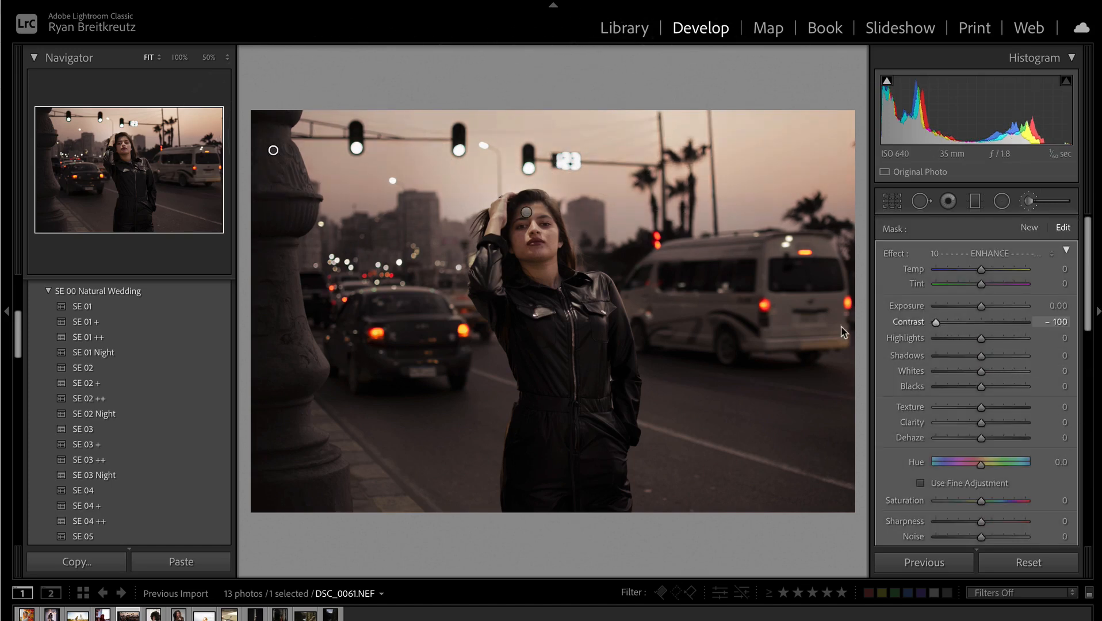
left_click(961, 357)
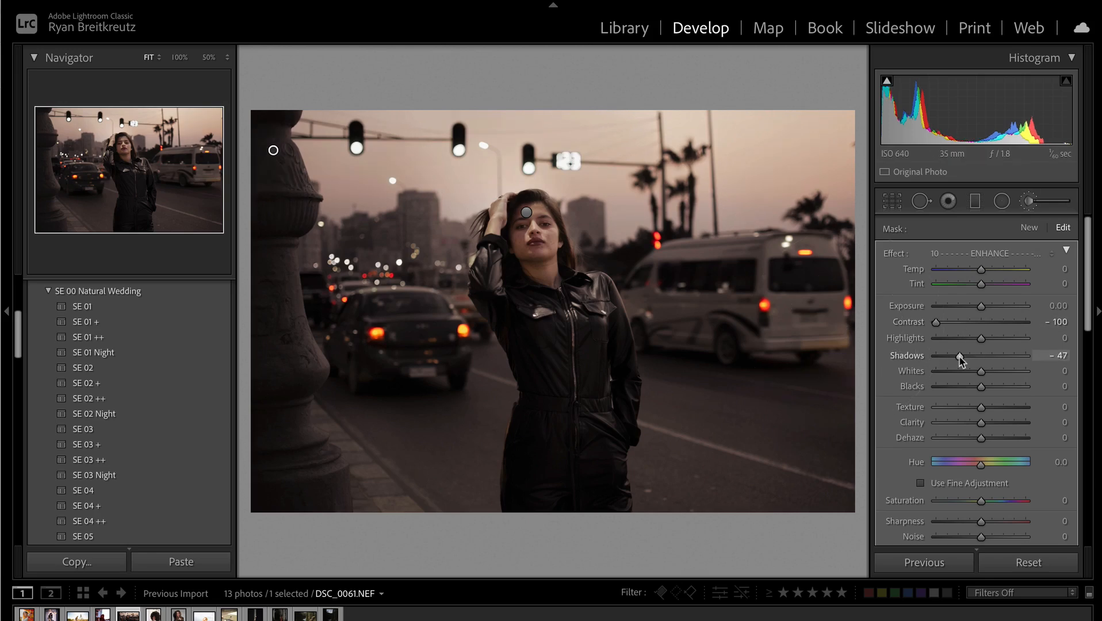
key("k")
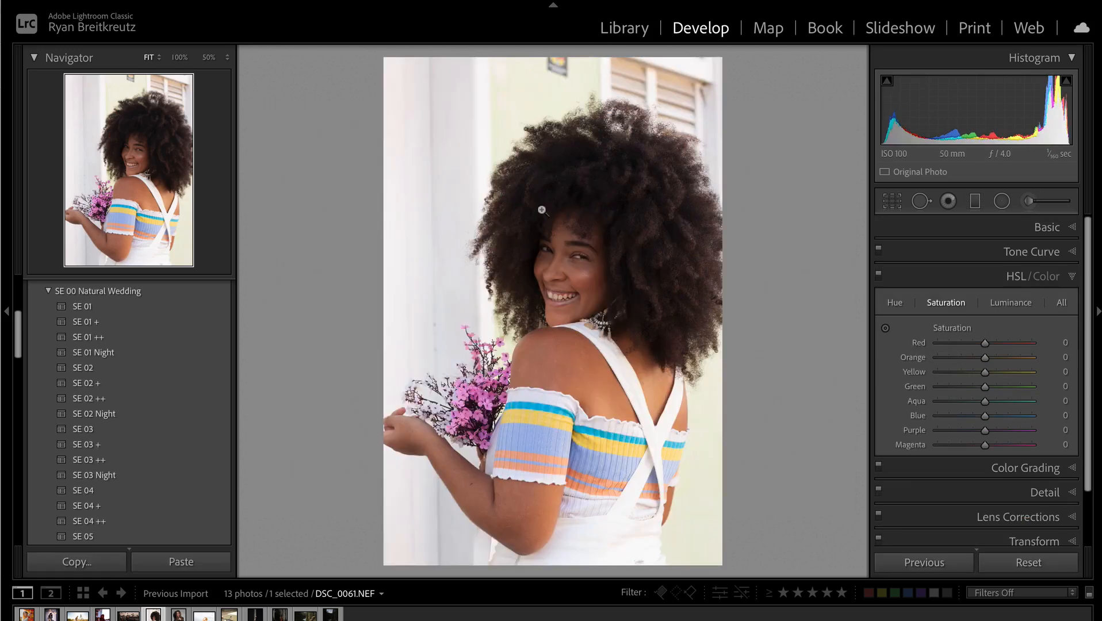
- Try a global Contrast of +12 on IMG_3107.CR2 and inspect the woman's face, skin and clothing up close
left_click(1048, 228)
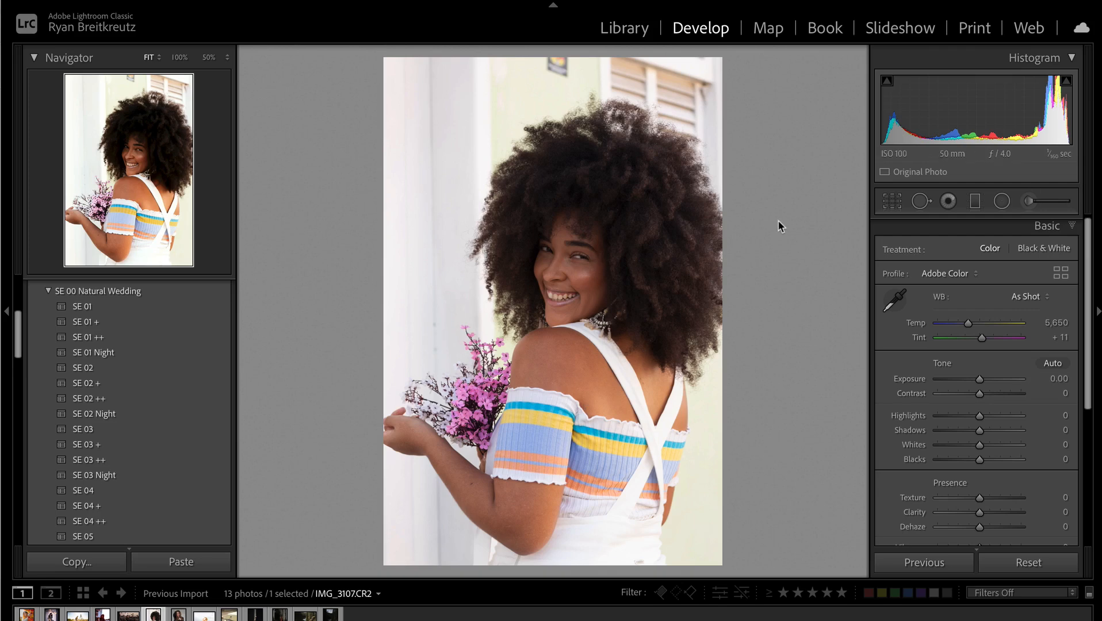
mouse_move(980, 394)
left_mouse_down()
mouse_move(1009, 393)
mouse_move(985, 393)
left_mouse_up()
left_click(546, 268)
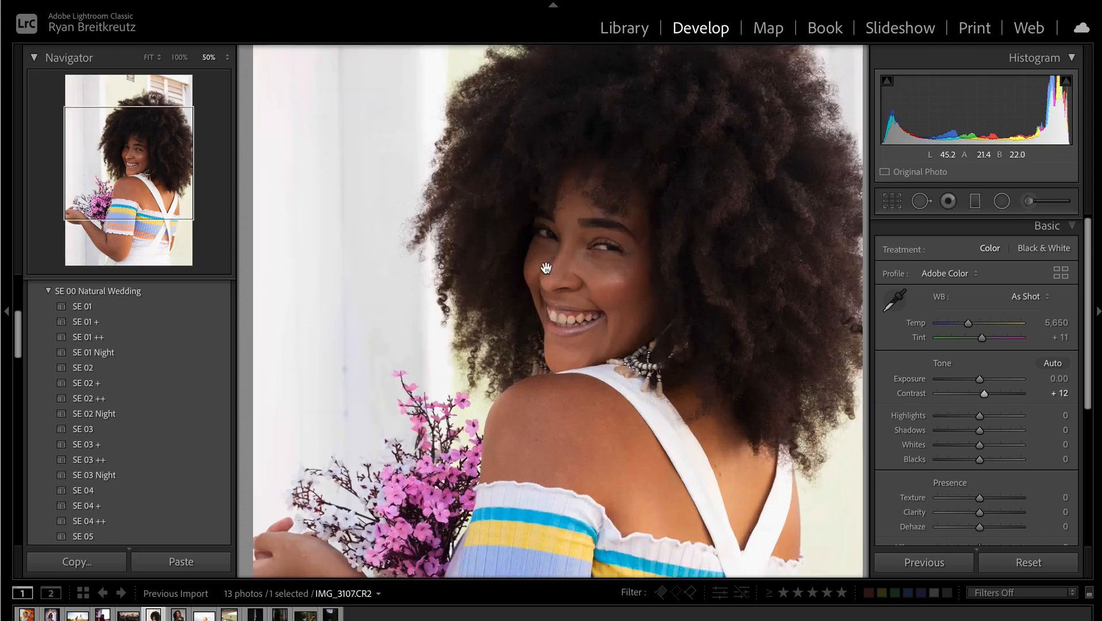
left_click_drag(767, 508, 716, 338)
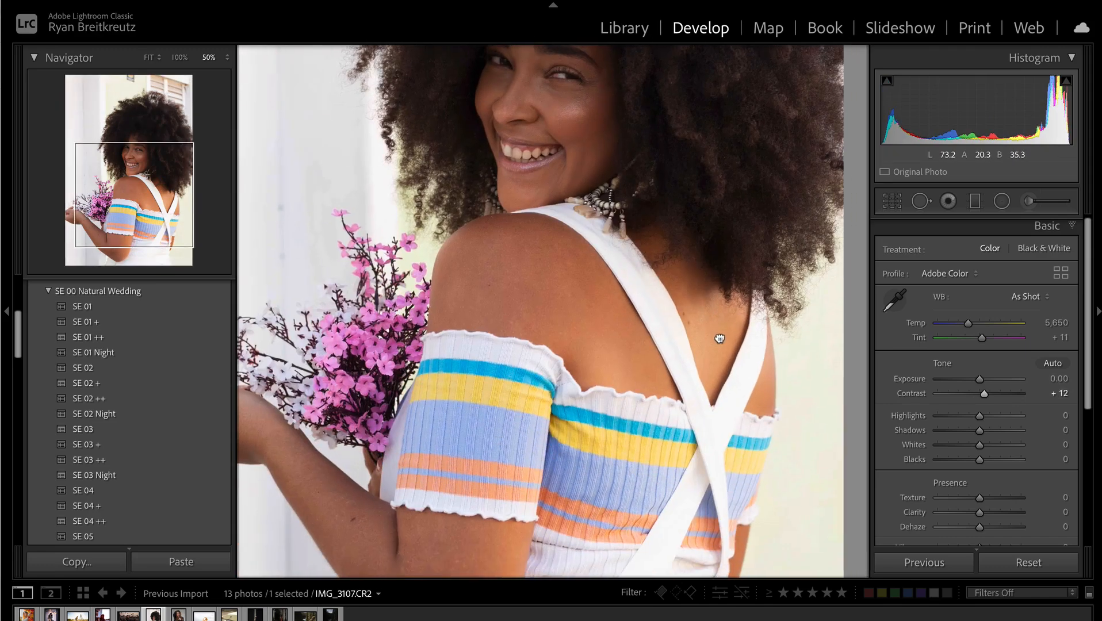
left_click(604, 221)
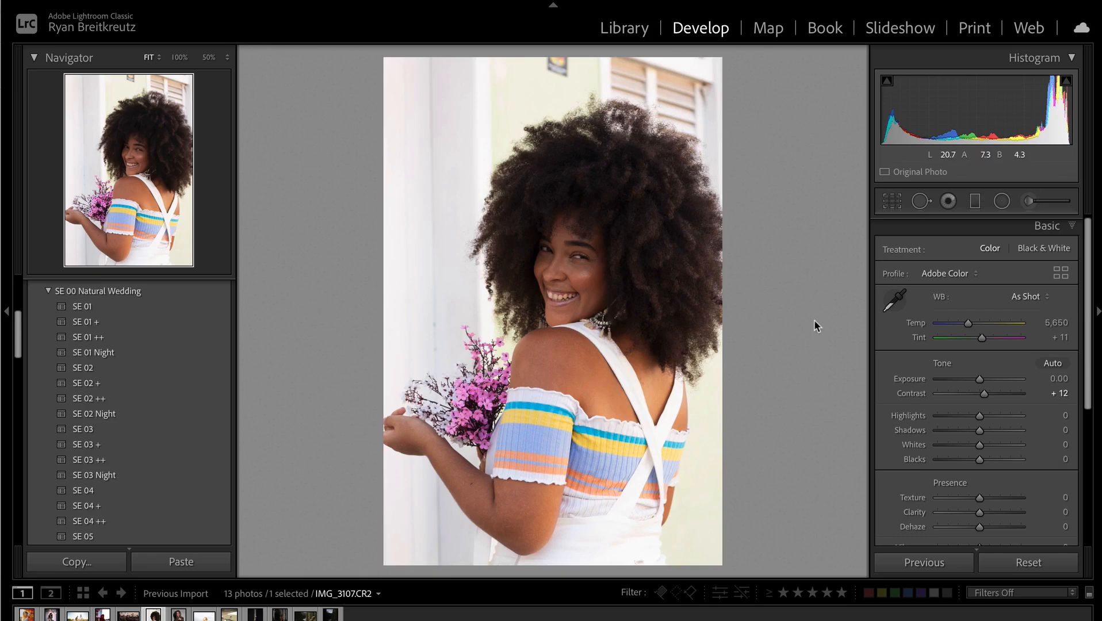
- Reset the portrait's Contrast, try +20 and stronger values, and drop the adjustment
double_click(984, 395)
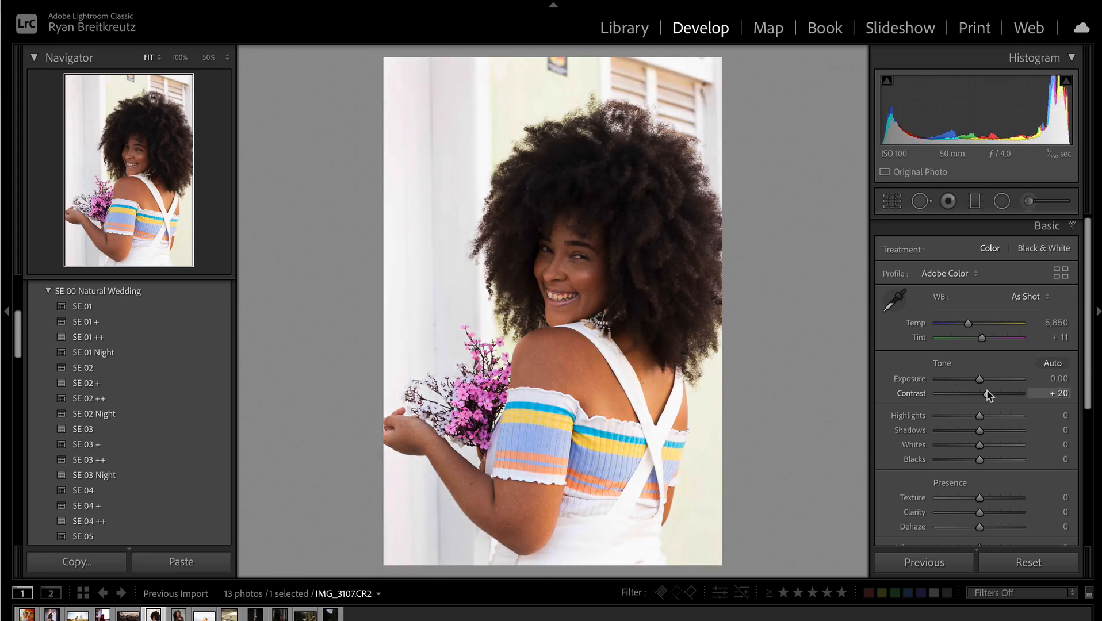
left_click_drag(982, 394, 1021, 394)
left_click_drag(1099, 413, 981, 393)
- Paint the woman's hair with a new adjustment brush and apply the 11 Add Texture preset to it
left_click(1027, 202)
scroll(656, 252, "down", 4)
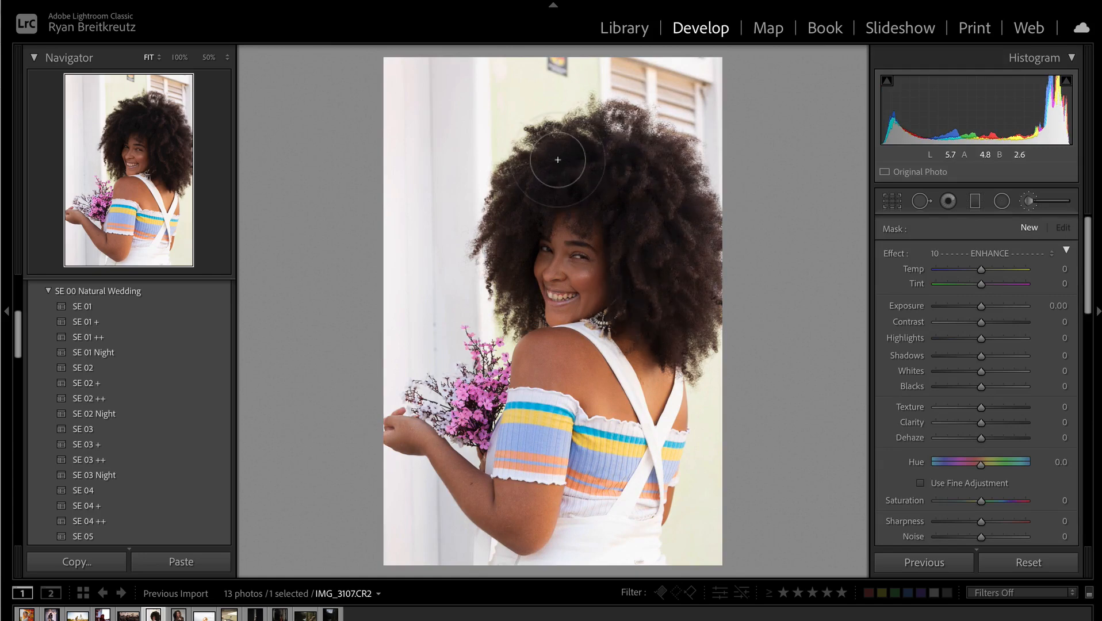
left_click_drag(725, 228, 730, 229)
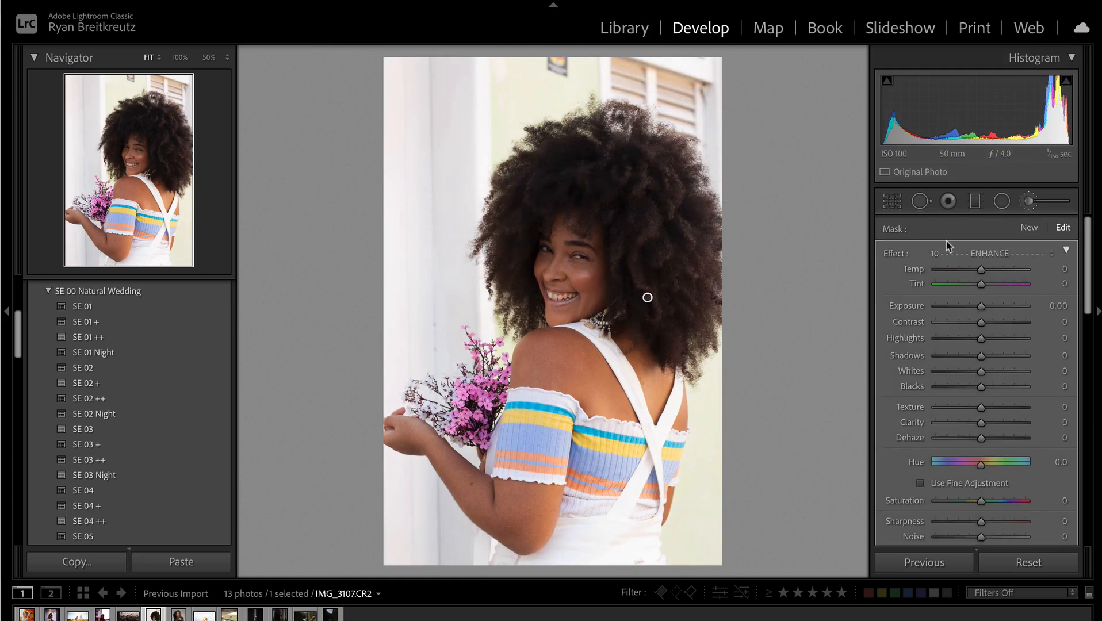
left_click(990, 255)
left_click(990, 267)
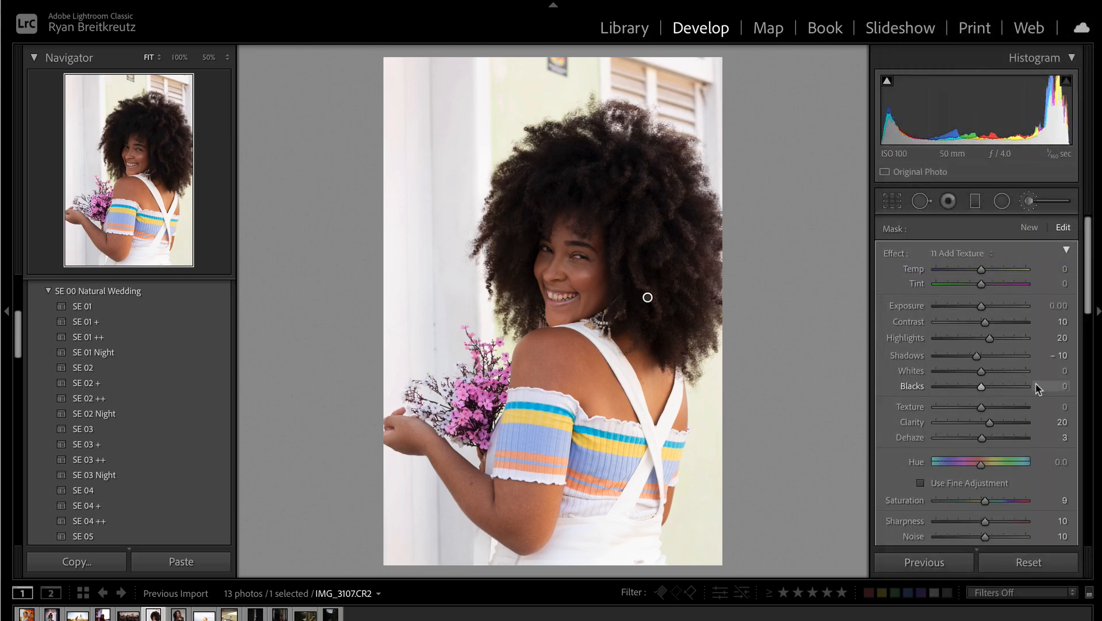
- Scale the overall Amount of the hair brush's effect to 58 and review the individual effect values
left_click(1066, 252)
left_click_drag(953, 269, 1000, 271)
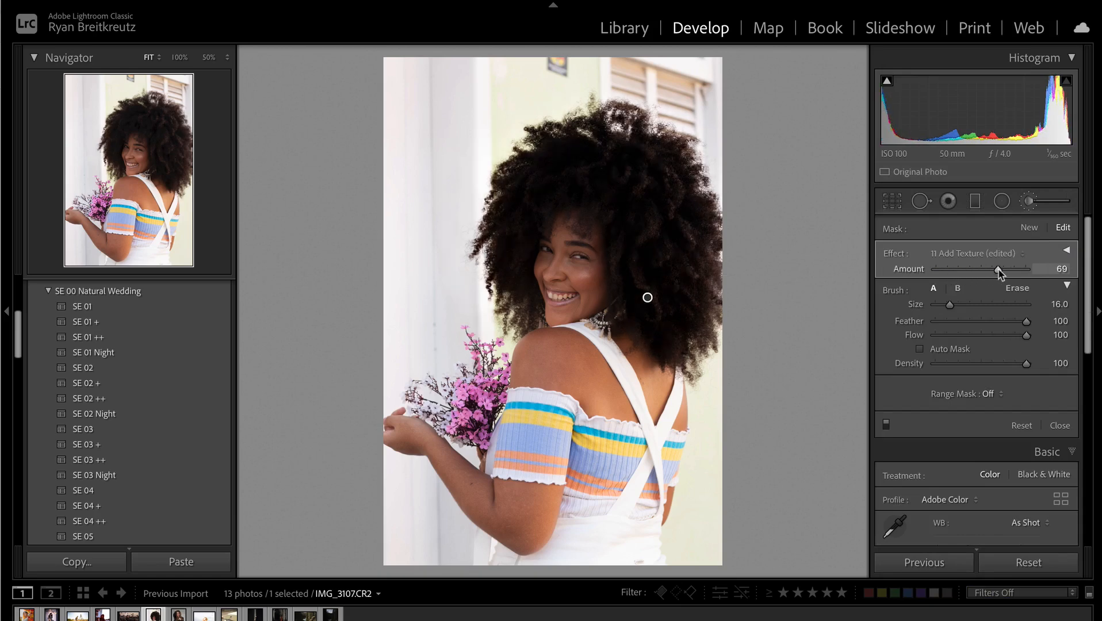
left_click(1068, 251)
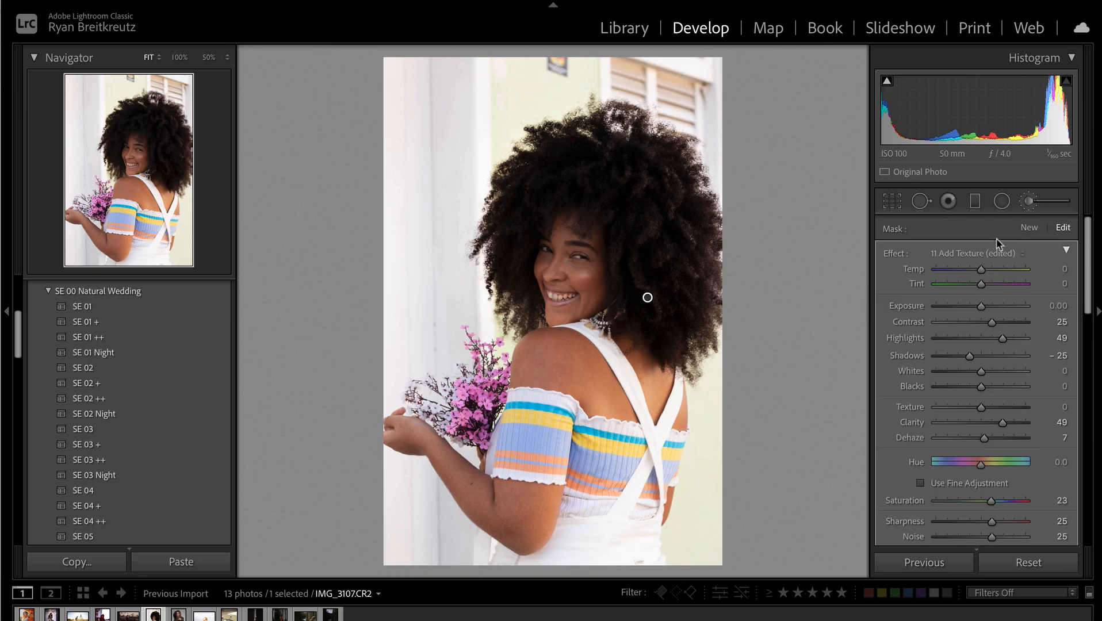
left_click(1068, 252)
left_click_drag(931, 273, 988, 269)
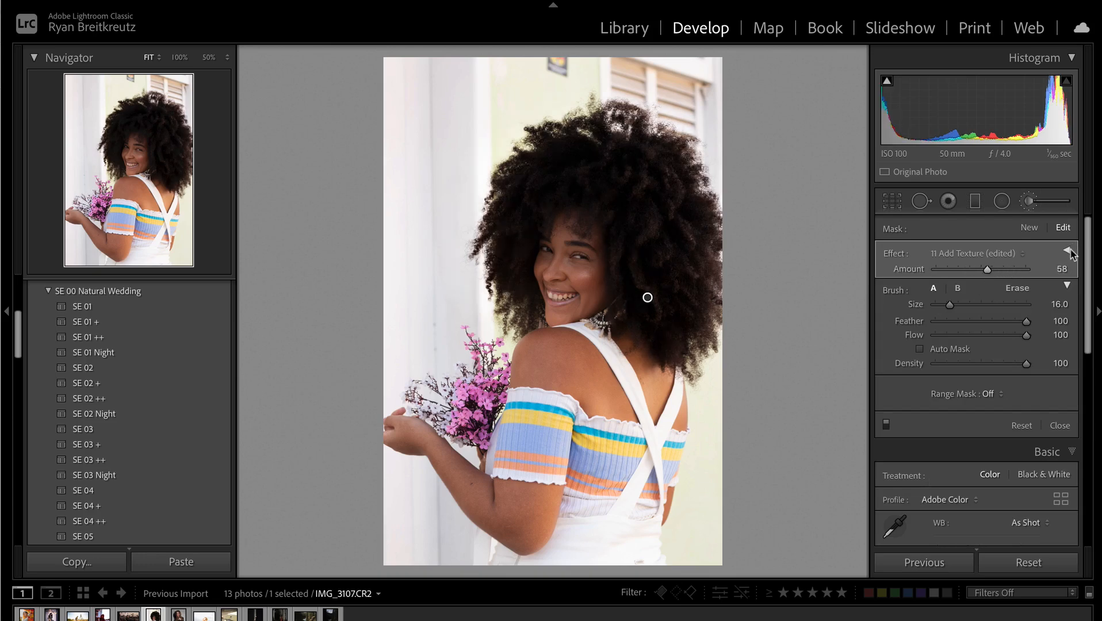
left_click(1066, 251)
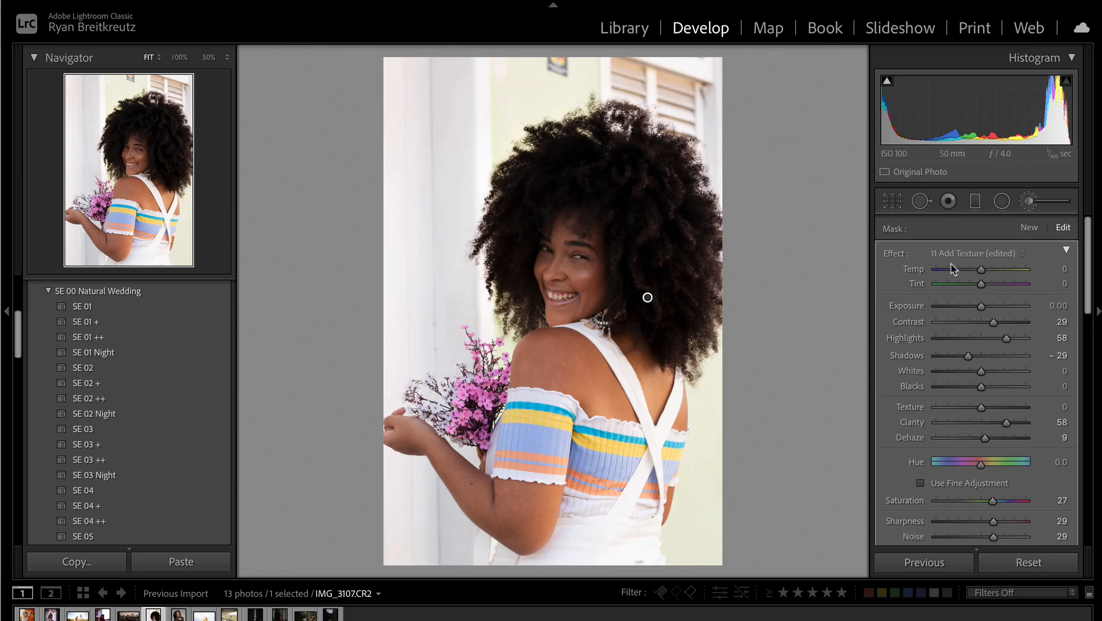
scroll(977, 419, "down", 2)
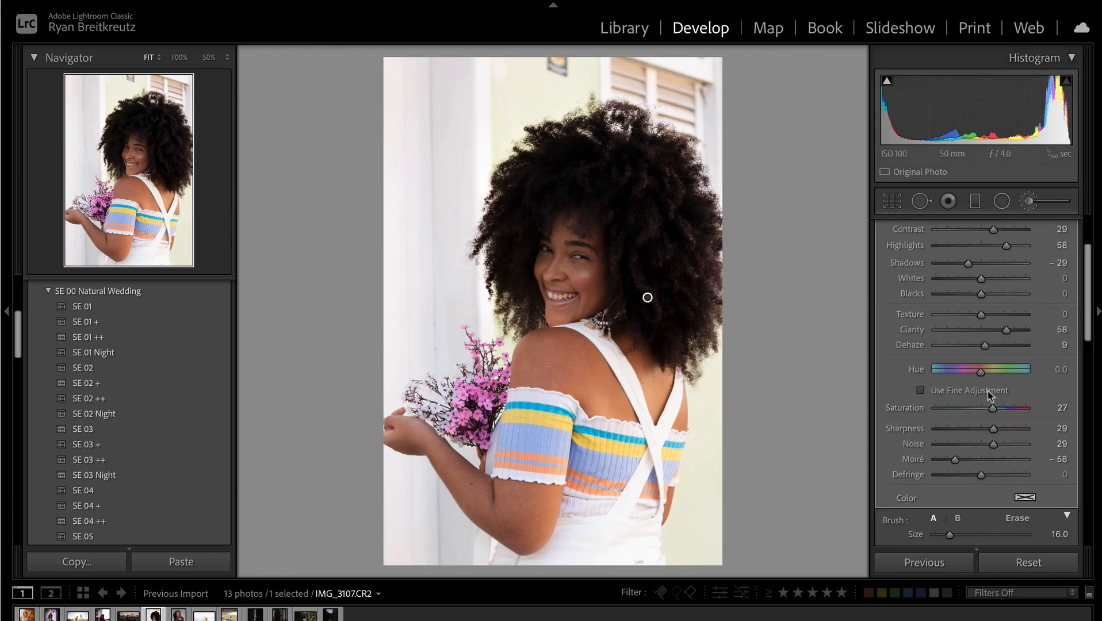
scroll(1001, 357, "up", 4)
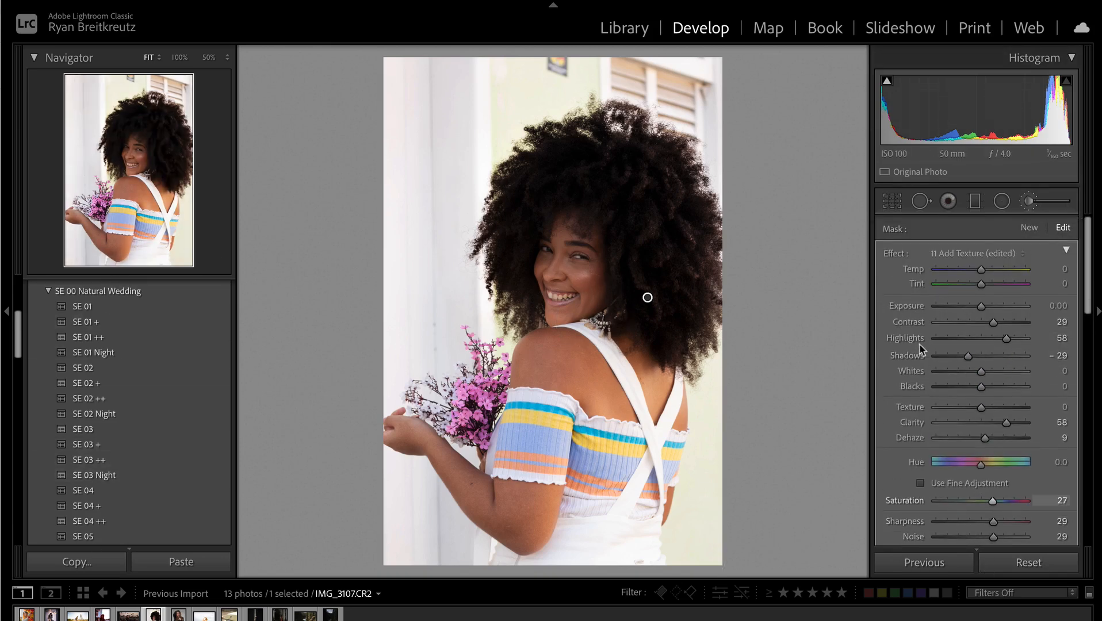
- Review the available brush effect presets and set the hair brush's Exposure to 0.38
left_click(972, 254)
scroll(968, 466, "down", 8)
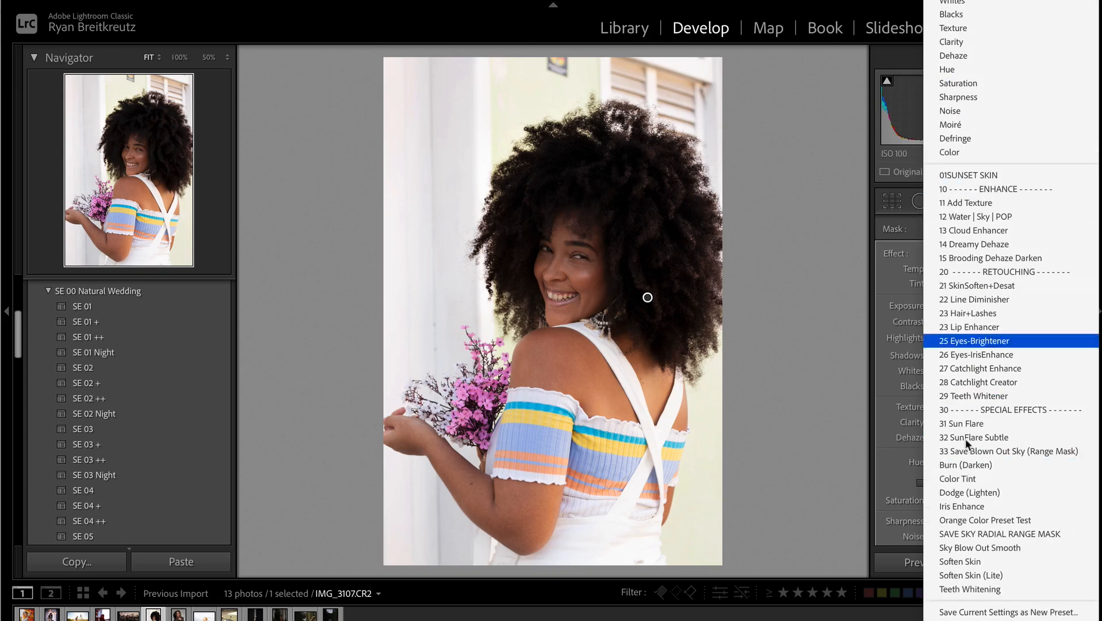
left_click(763, 353)
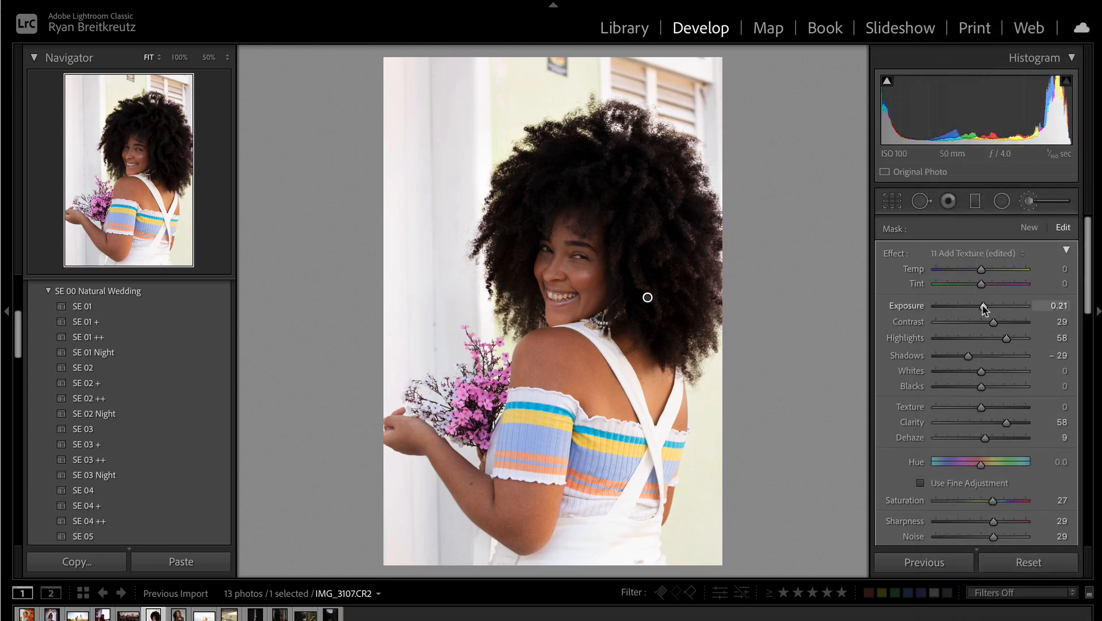
left_click_drag(983, 307, 984, 309)
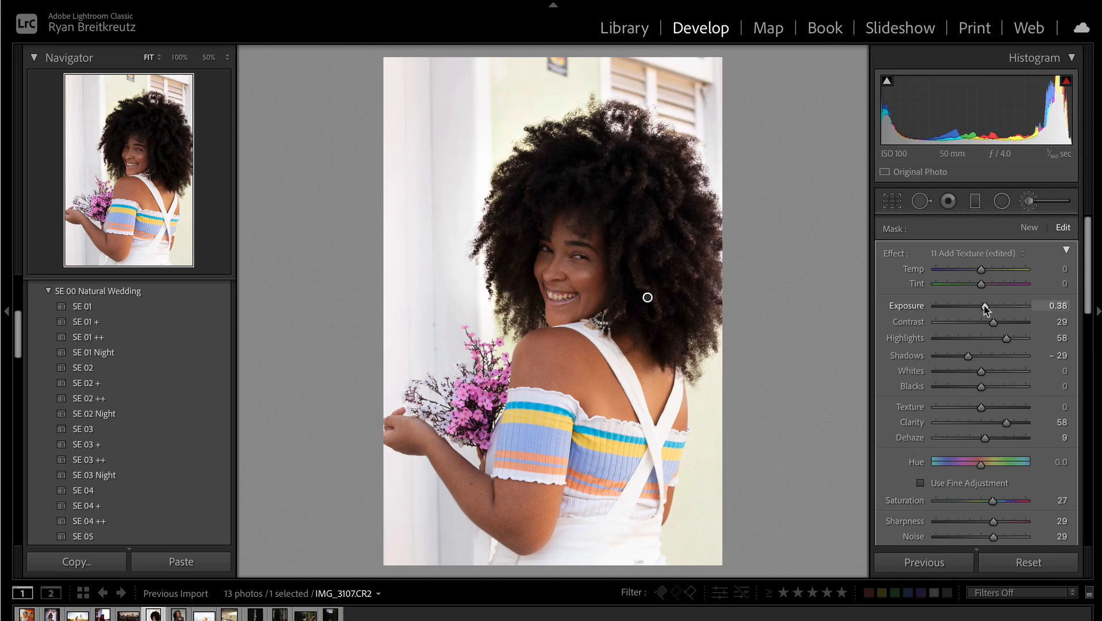
- Paint the woman's face with a new adjustment brush, setting Contrast to -100, Highlights to 100 and Clarity to -29
left_click(1030, 228)
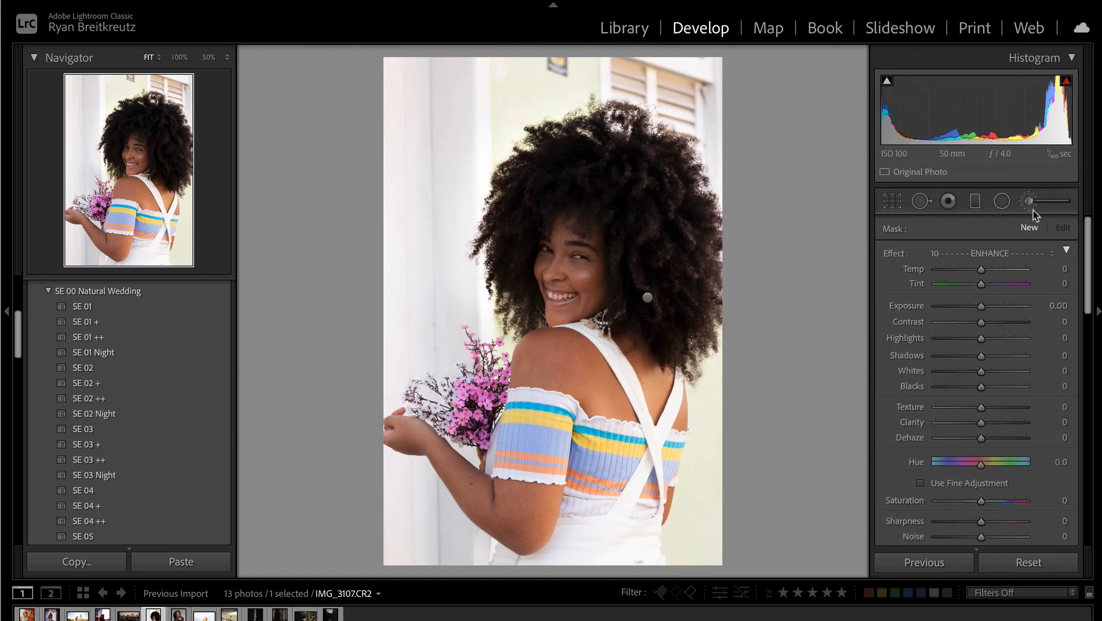
left_click(560, 246)
key("alt")
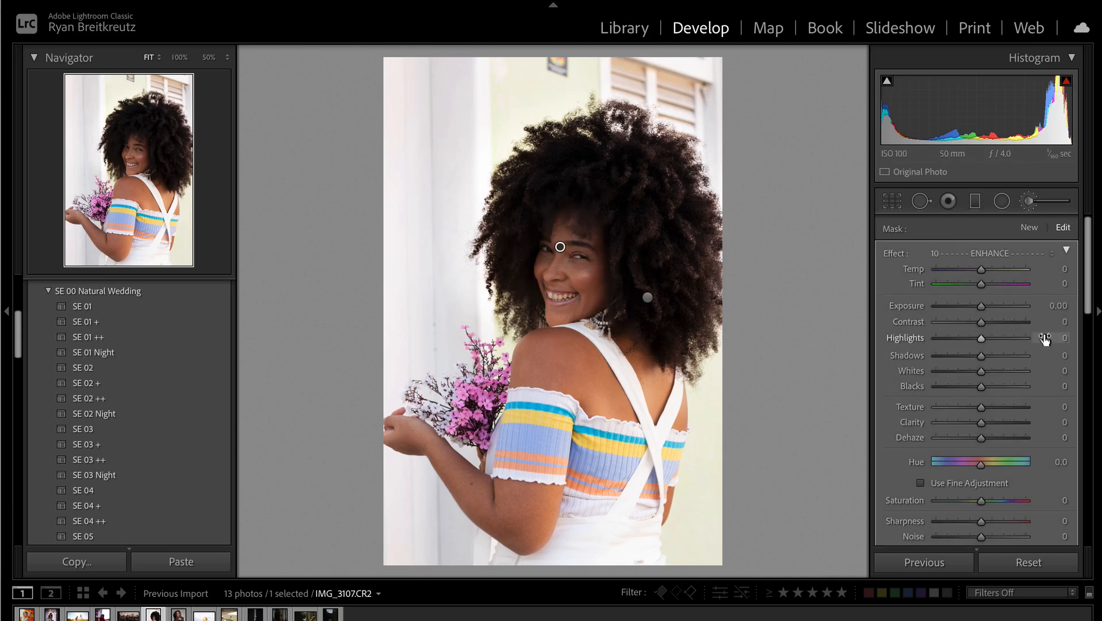
key("alt")
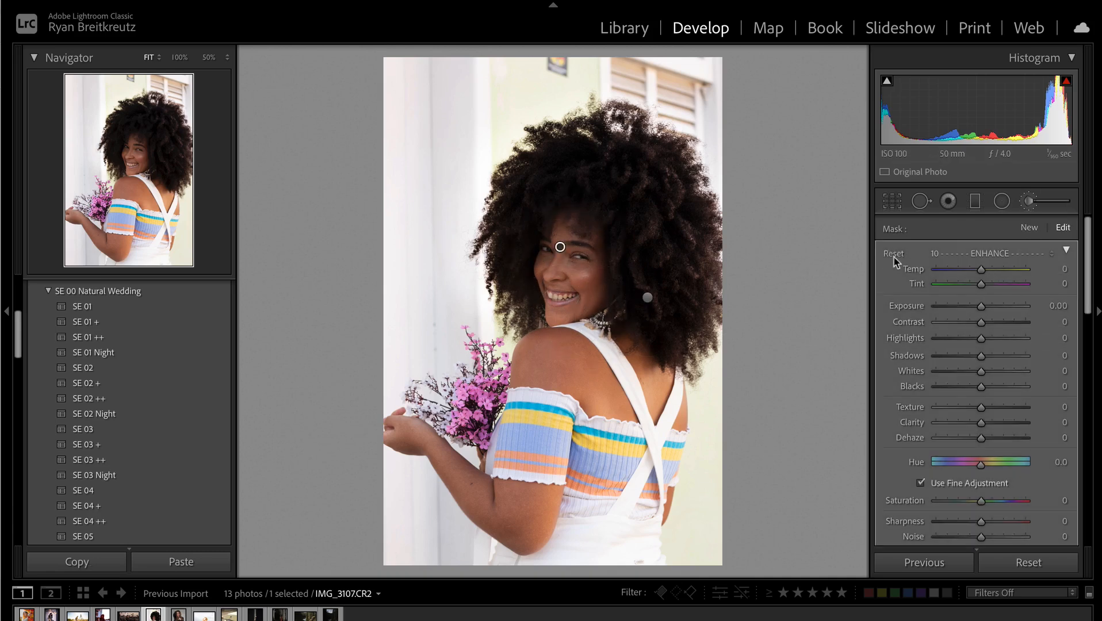
left_click(946, 322)
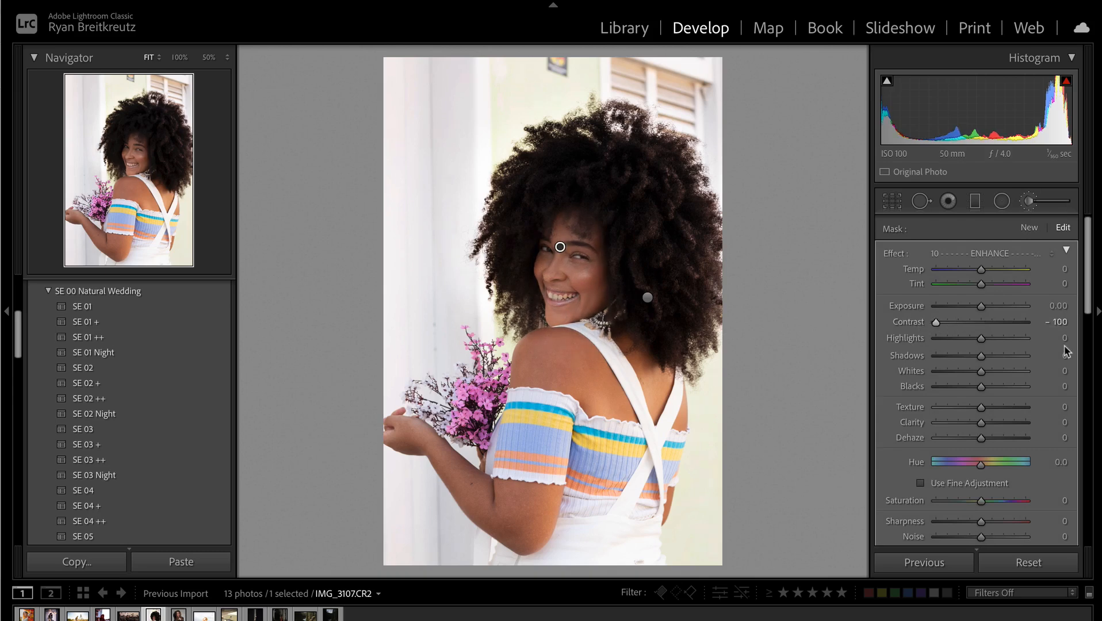
left_click(998, 339)
left_click_drag(997, 343, 1026, 340)
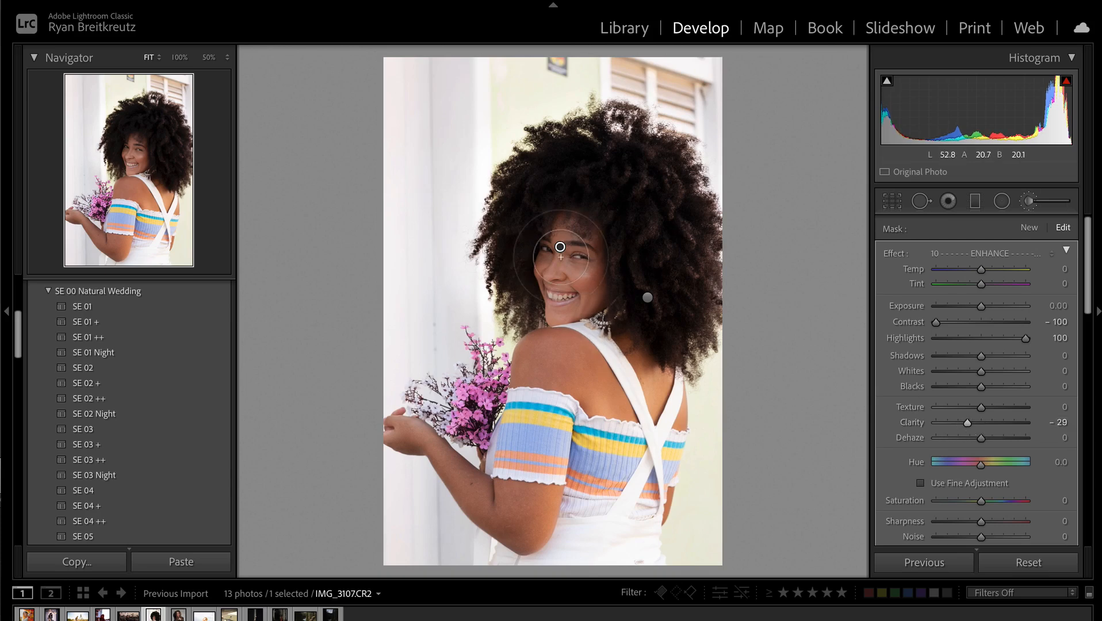
- Paint the woman's mouth and eyes with another new, smaller adjustment brush and raise its Texture slightly
left_click(1029, 228)
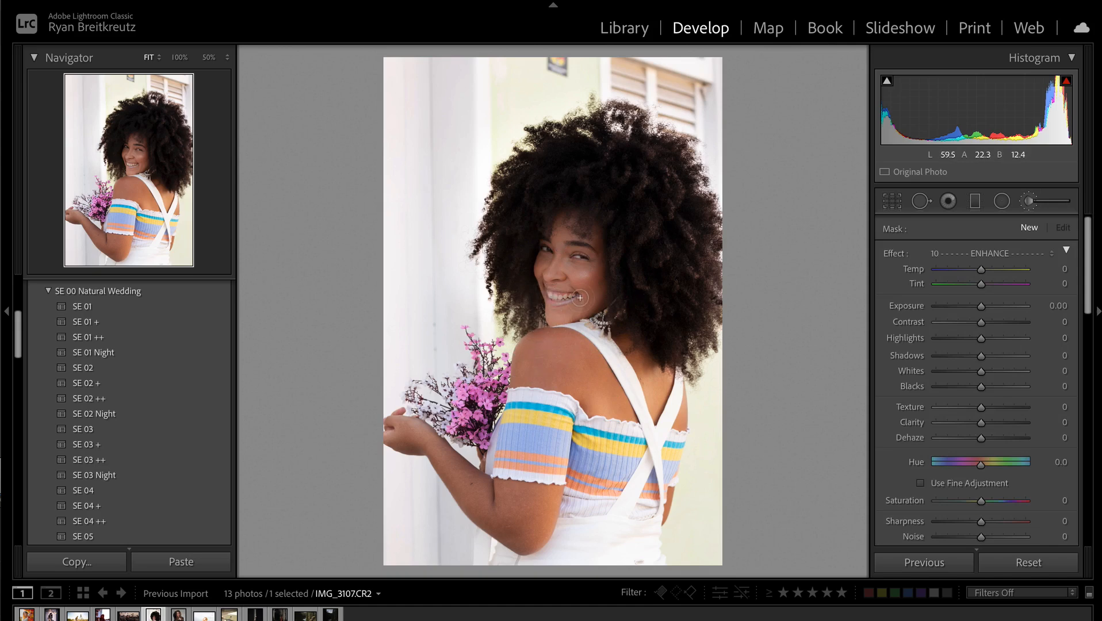
left_click(551, 291)
left_click_drag(561, 279, 552, 288)
left_click(583, 254)
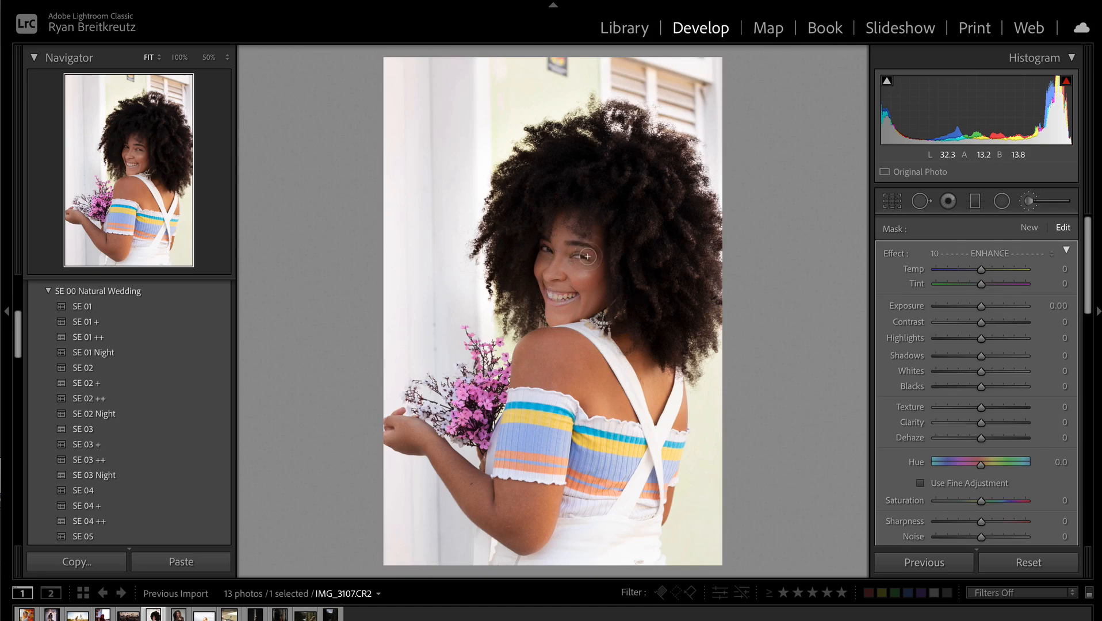
left_click(991, 408)
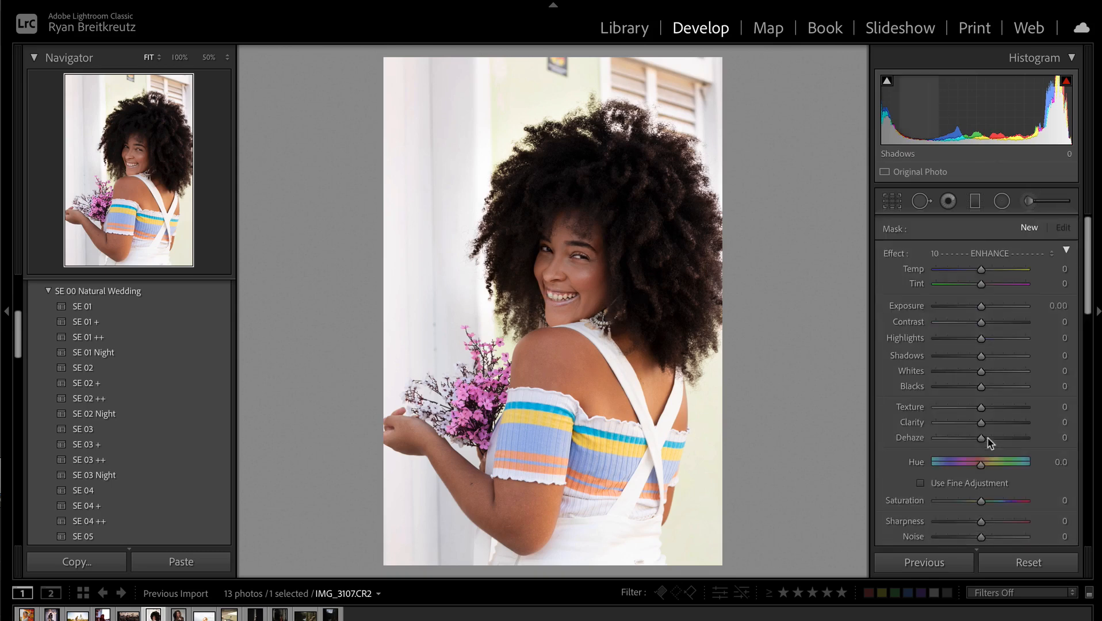
- Compare the portrait with its original by resetting all settings and undoing the reset, twice
key("k")
left_click(1045, 563)
key("ctrl+z")
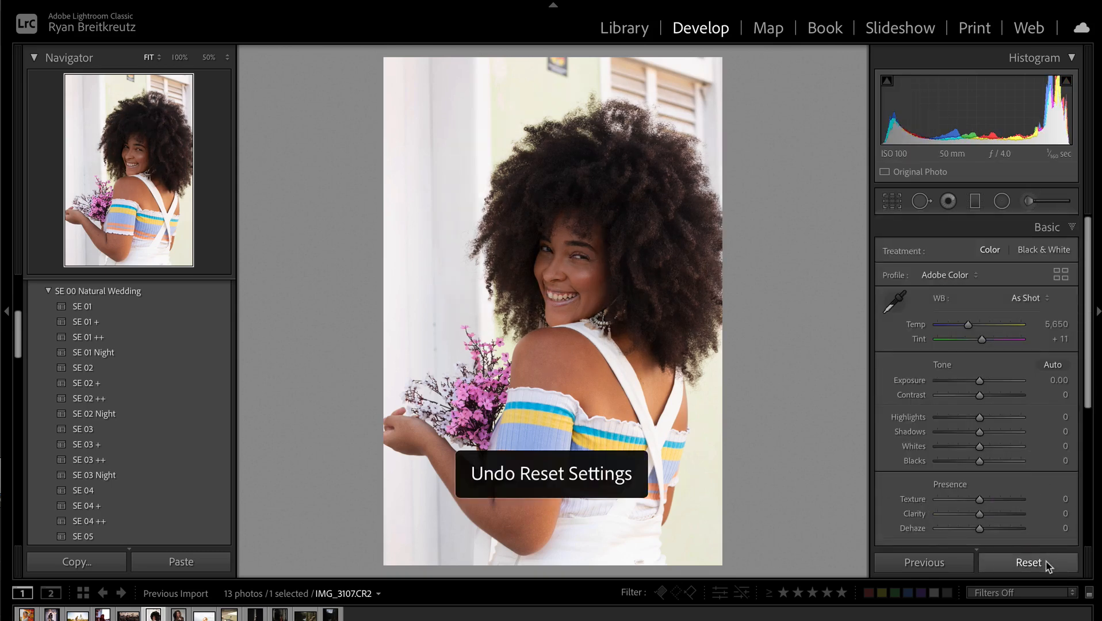
left_click(1047, 564)
key("ctrl+z")
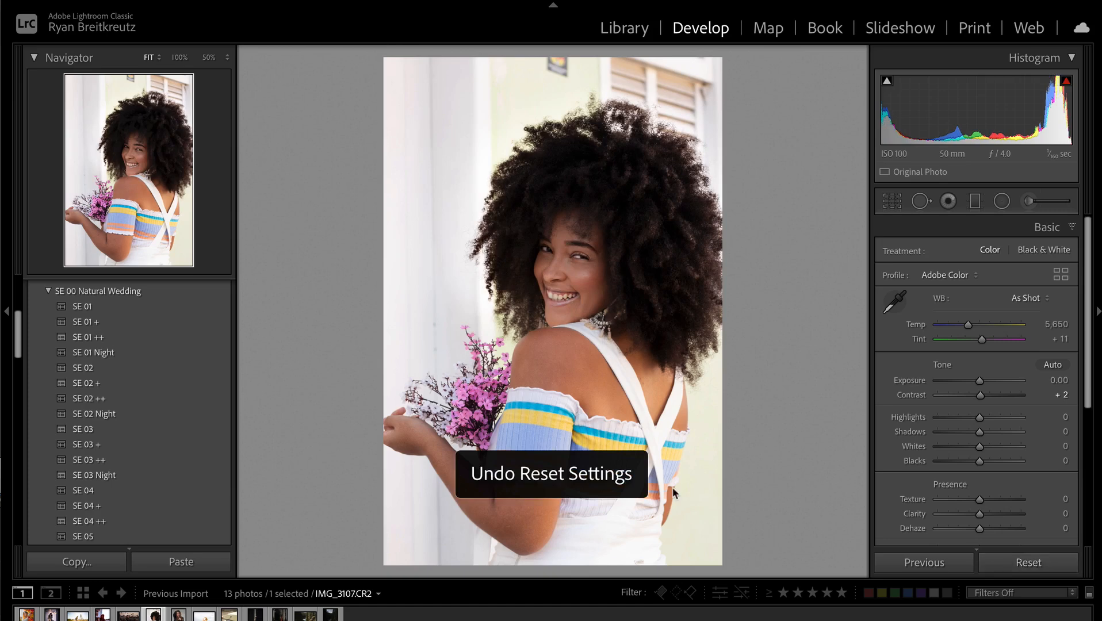
- Draw a large radial filter around the woman, invert its mask to cover the surroundings, and set its Exposure to -0.61
left_click(1003, 204)
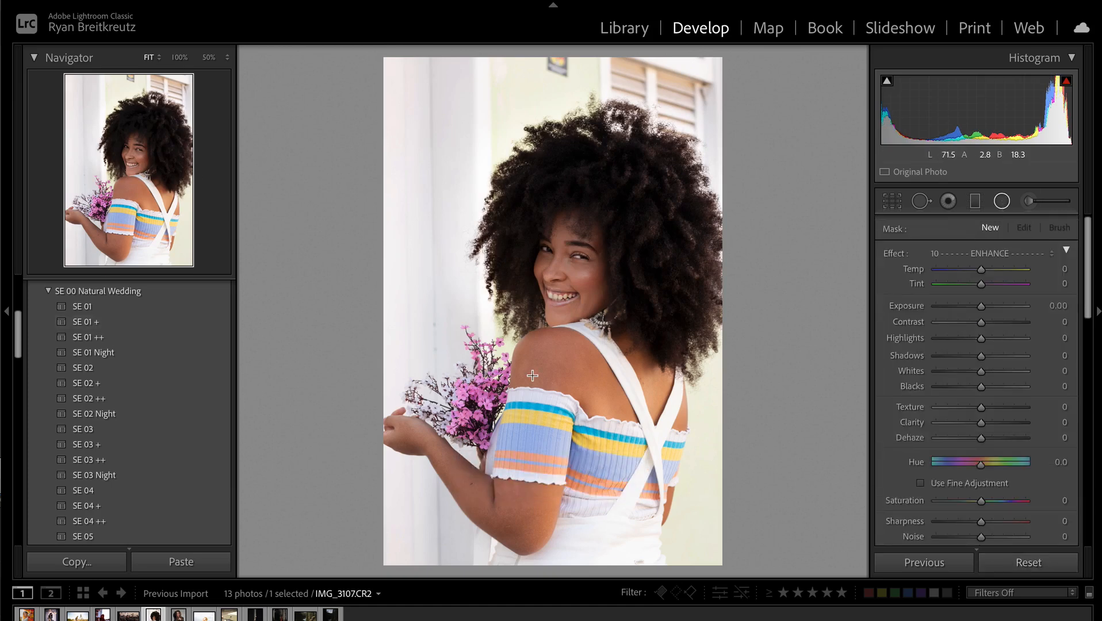
mouse_move(553, 252)
left_mouse_down()
mouse_move(705, 488)
mouse_move(614, 296)
left_mouse_up()
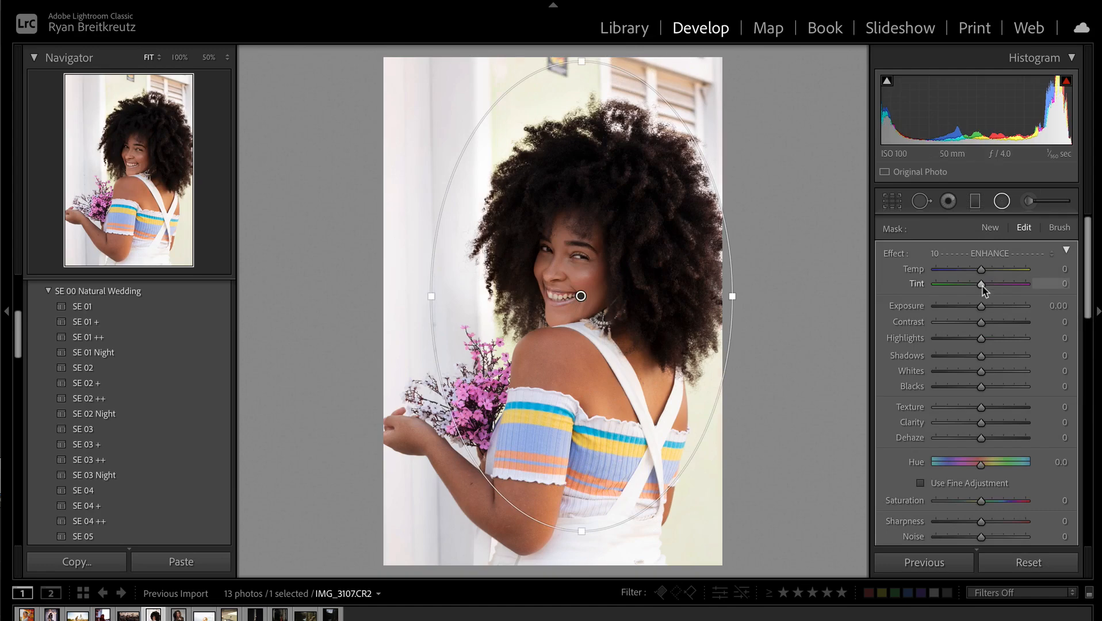
key("o")
key("apostrophe")
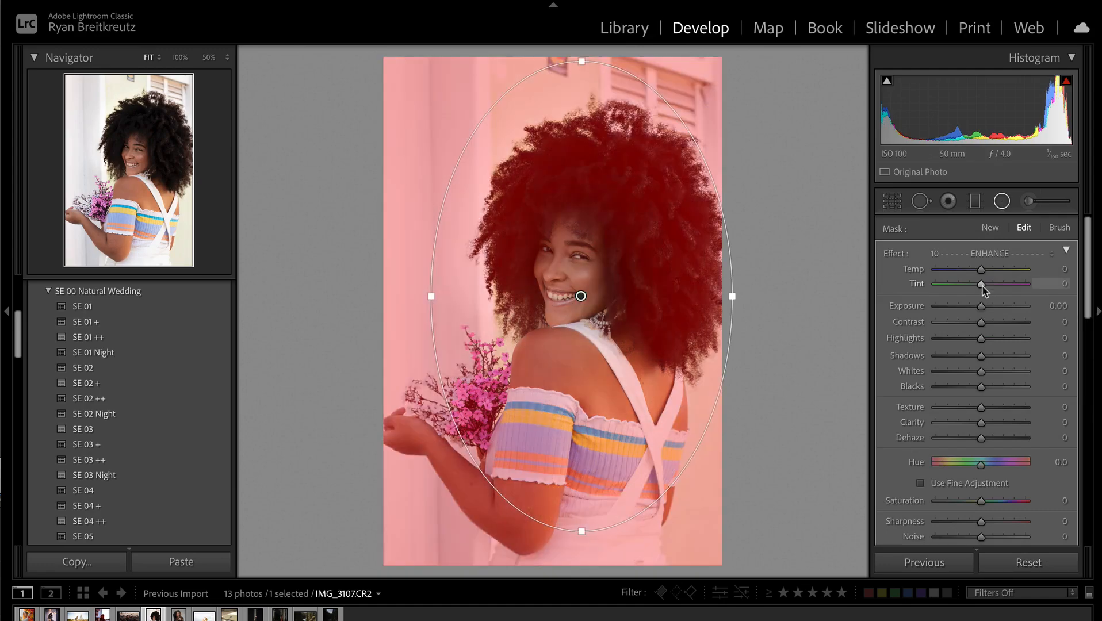
key("o")
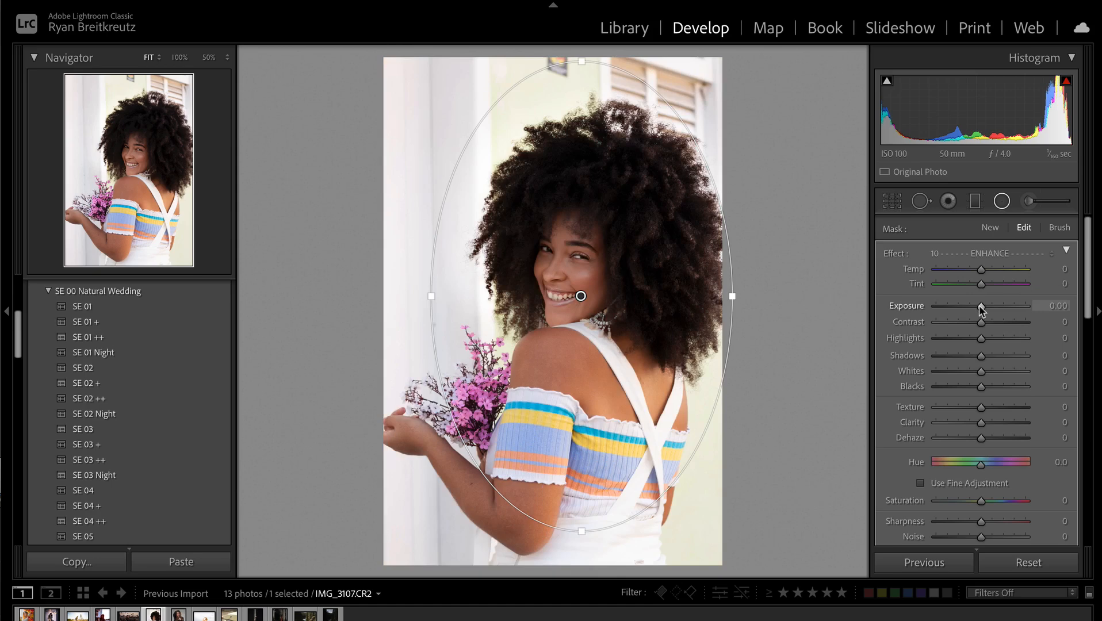
left_click_drag(979, 309, 975, 309)
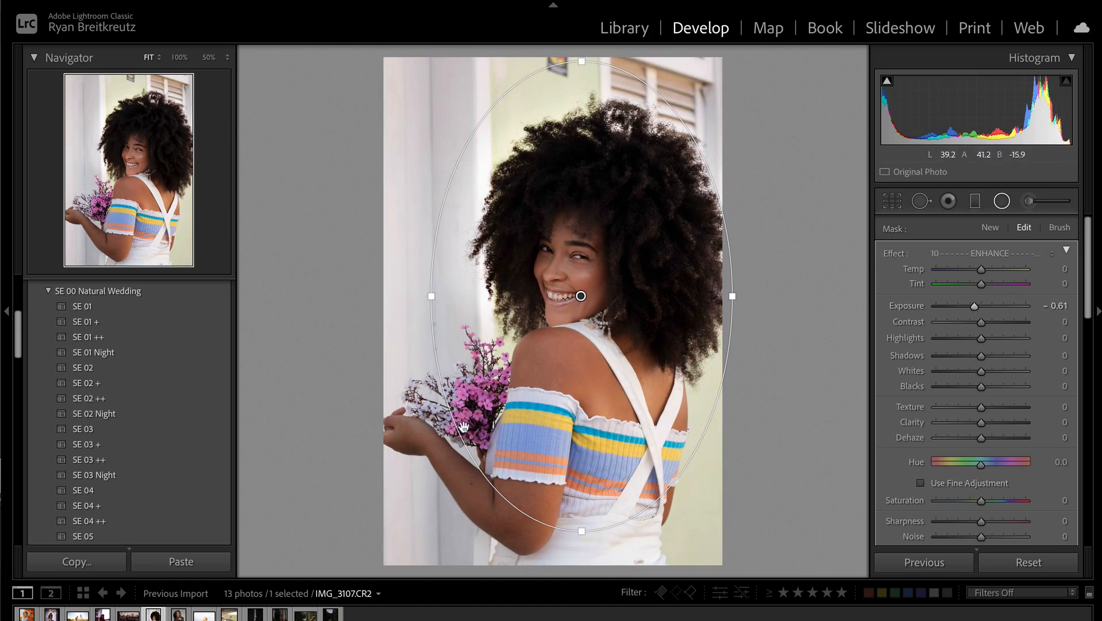
- Erase the radial filter's effect from the woman's hand, arm and face, checking the coverage with the mask overlay
key("alt")
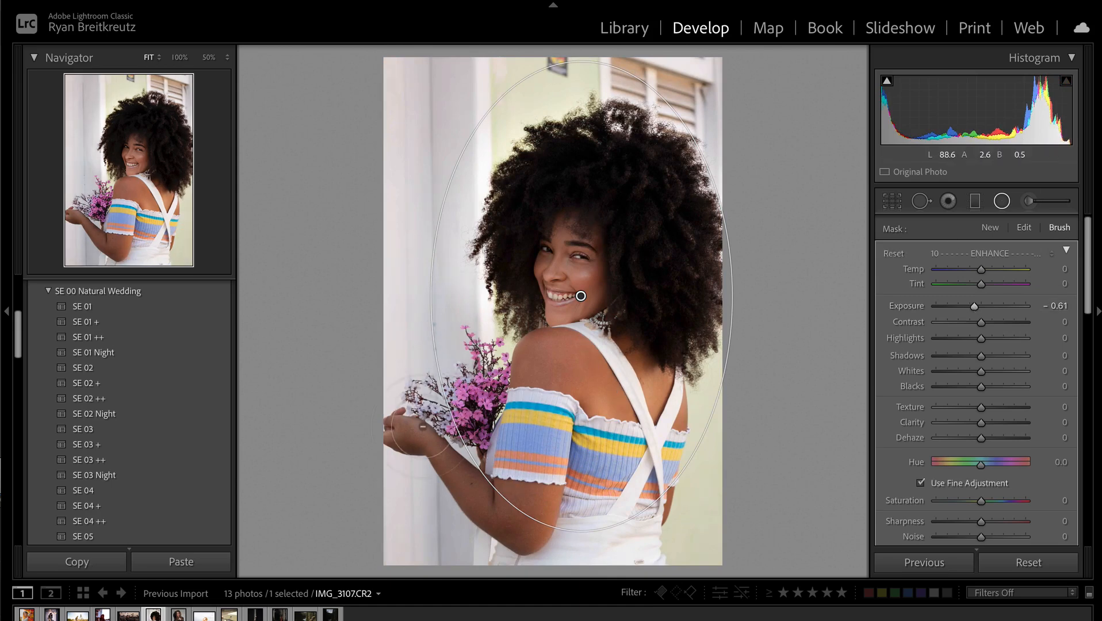
mouse_move(443, 454)
left_mouse_down()
mouse_move(505, 512)
mouse_move(520, 445)
mouse_move(523, 528)
mouse_move(540, 486)
mouse_move(551, 352)
left_mouse_up()
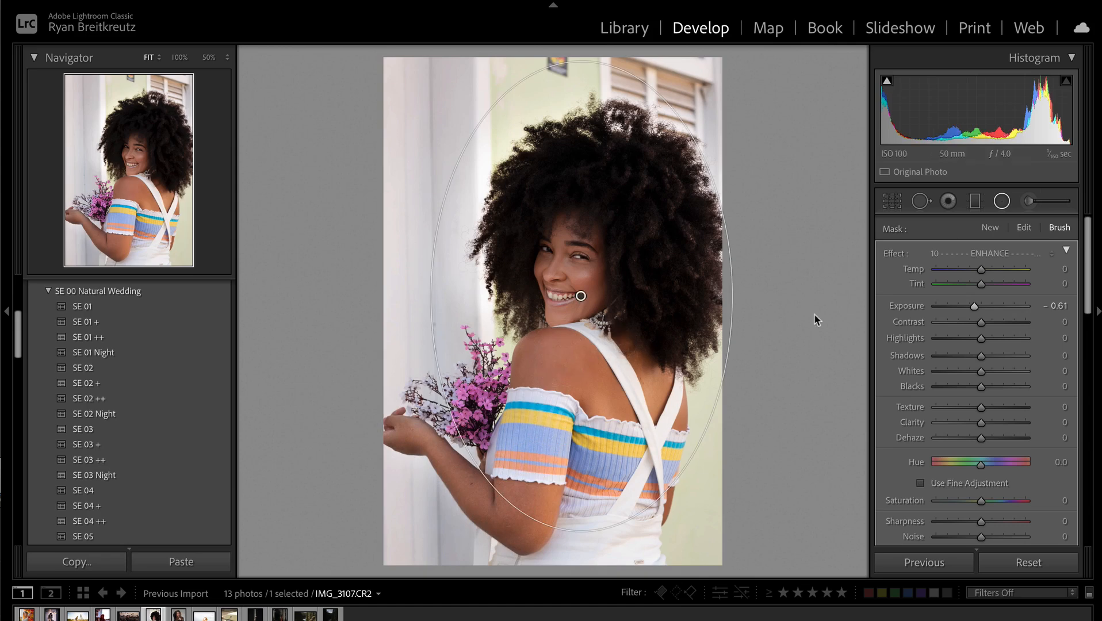
mouse_move(546, 228)
left_mouse_down()
mouse_move(575, 225)
mouse_move(599, 290)
mouse_move(553, 300)
mouse_move(583, 237)
left_mouse_up()
key("o")
key("o")
key("o")
key("o")
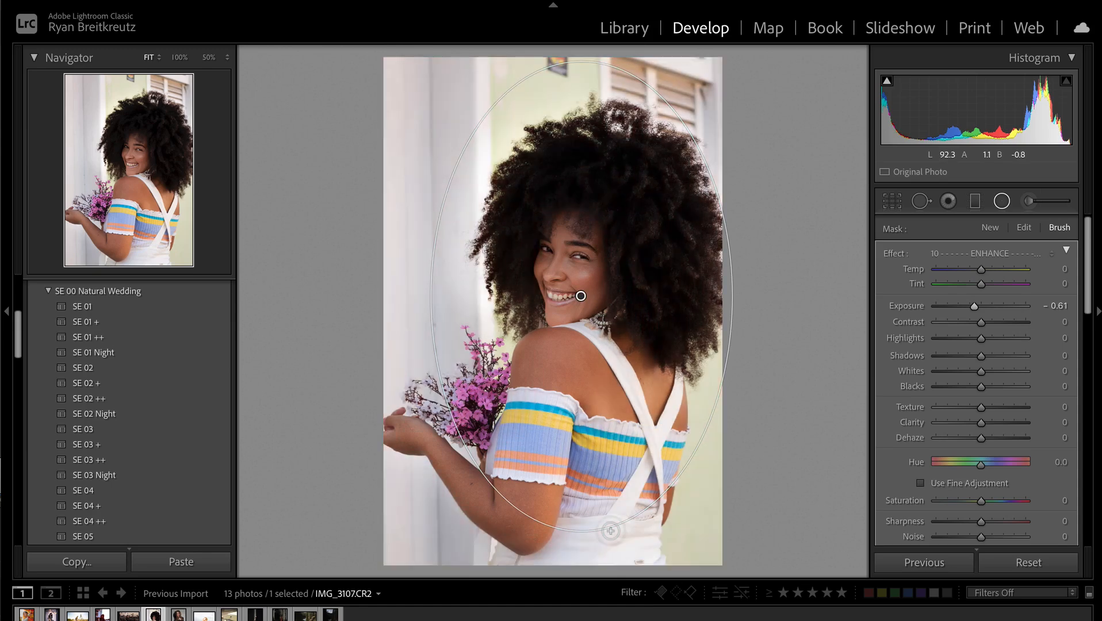
- Close the radial filter, set the photo's global Exposure to +0.23 and try a Contrast of +20
key("shift+m")
key("shift+equal")
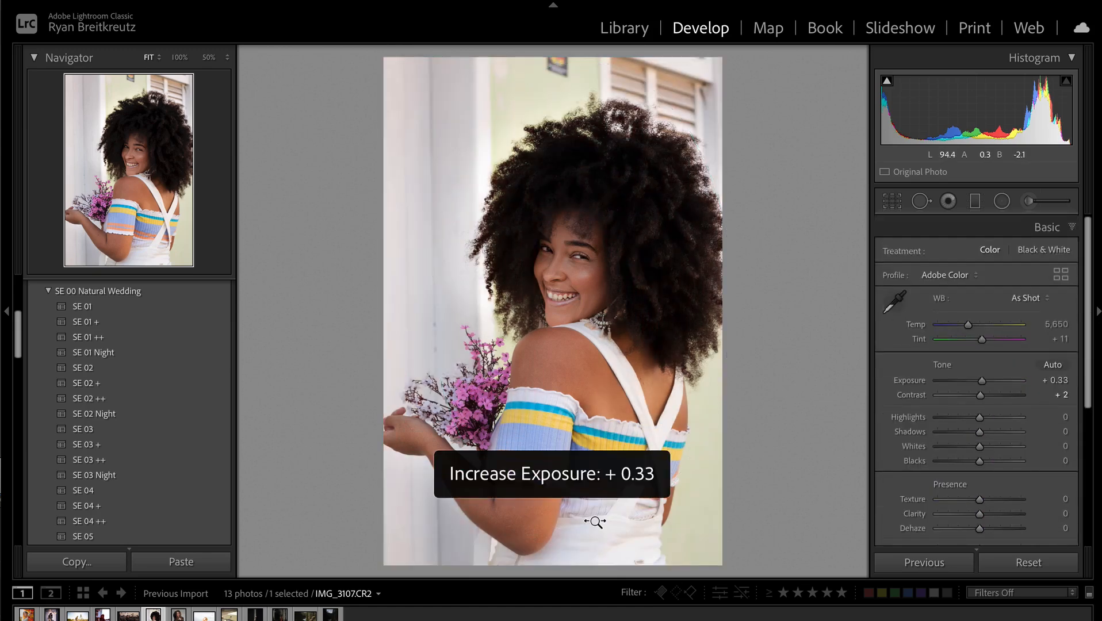
key("shift+equal")
key("shift+minus")
key("shift+minus")
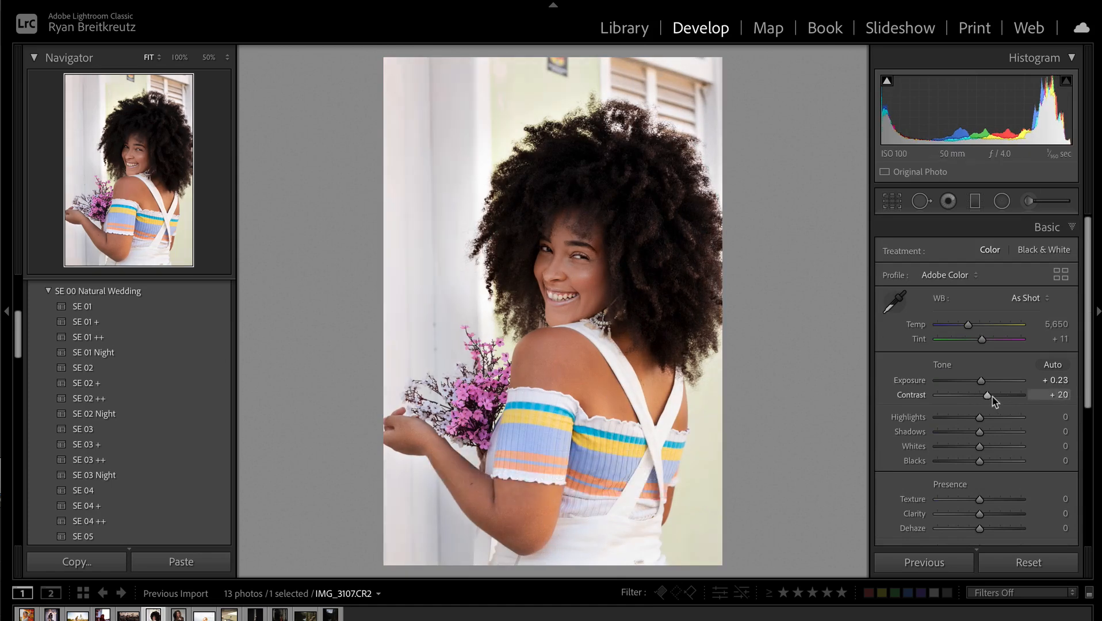
left_click_drag(994, 395, 986, 398)
- Set the portrait's global Shadows to +13 and Contrast to +11
scroll(1019, 420, "down", 2)
left_click_drag(993, 401, 997, 404)
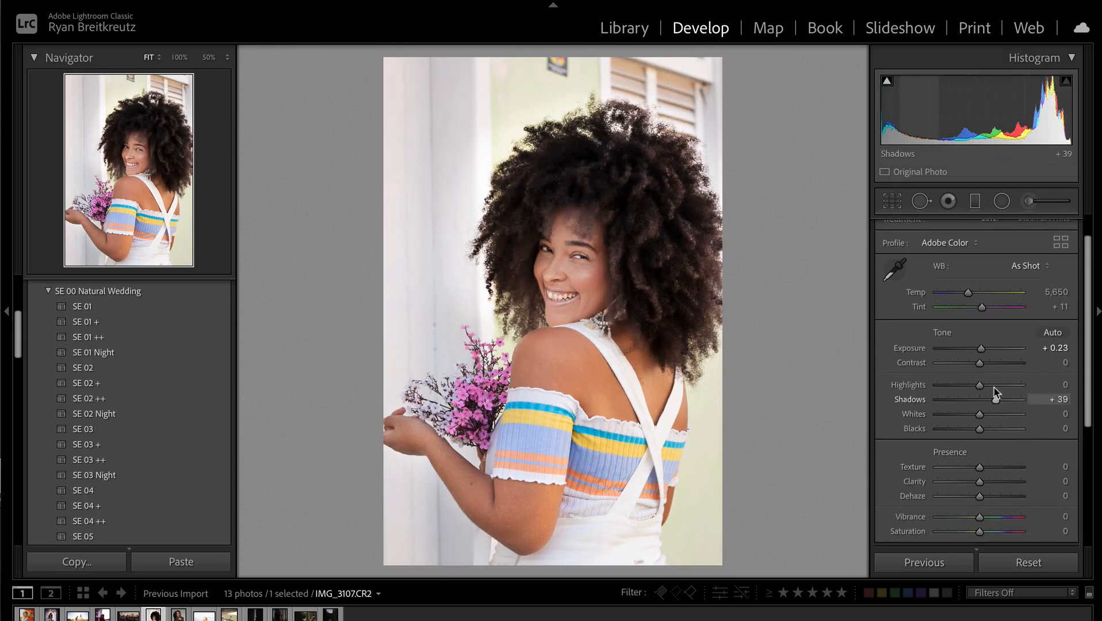
scroll(984, 415, "down", 3)
left_click_drag(994, 350, 984, 350)
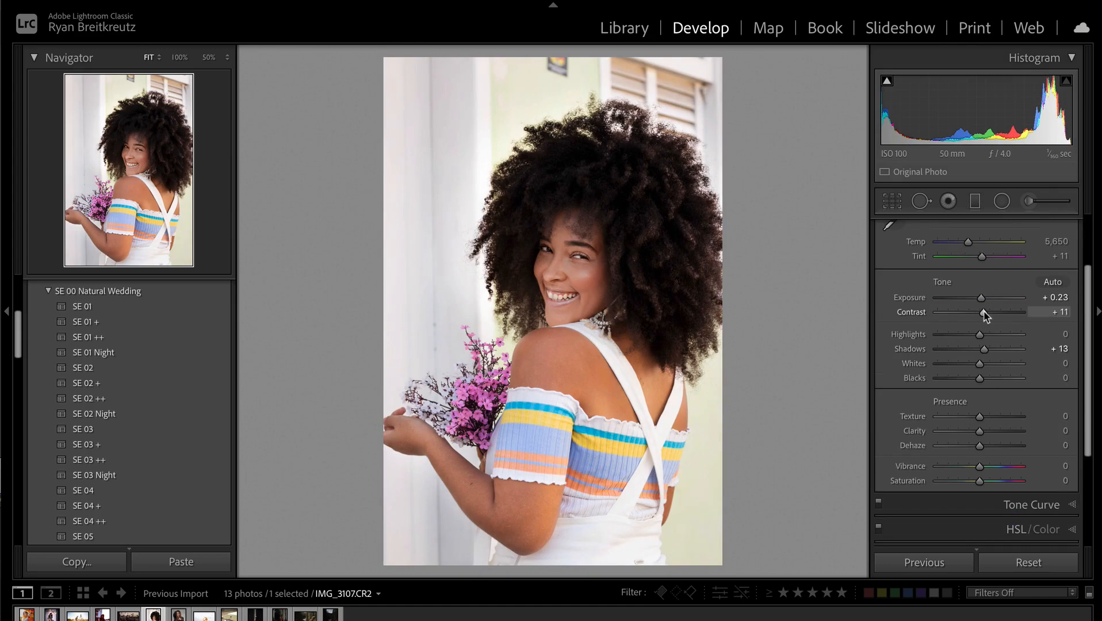
- Compare the edited portrait with its original version twice
key("backslash")
key("backslash")
key("backslash")
key("backslash")
- Paint the striped top with a new adjustment brush, set its Contrast to 100, and restore the brush after a trial deletion
left_click(1028, 201)
key("h")
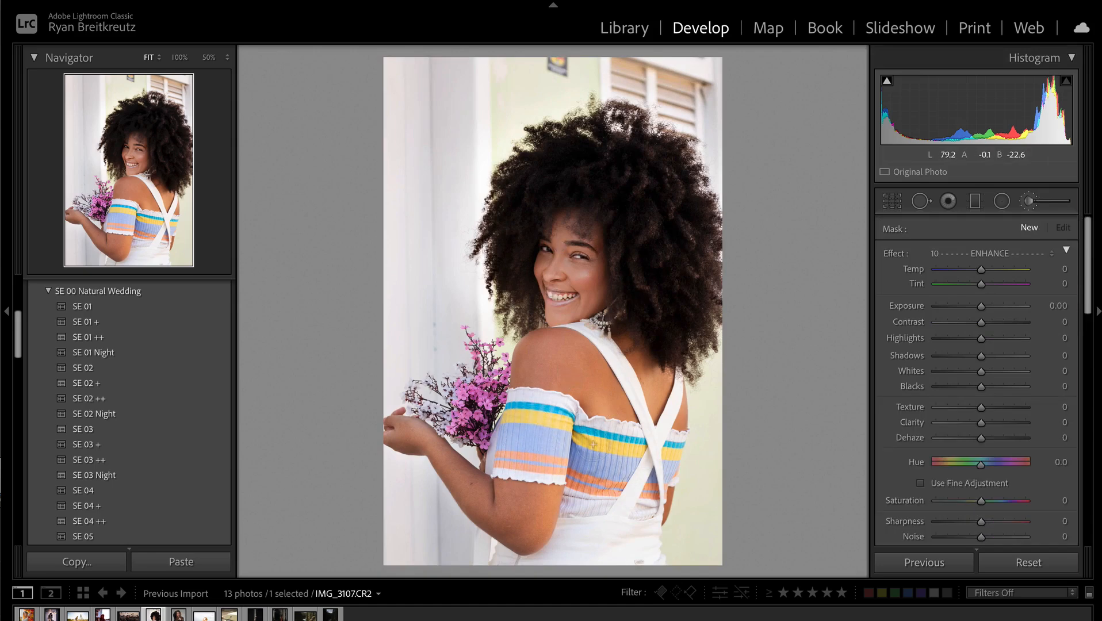
key("h")
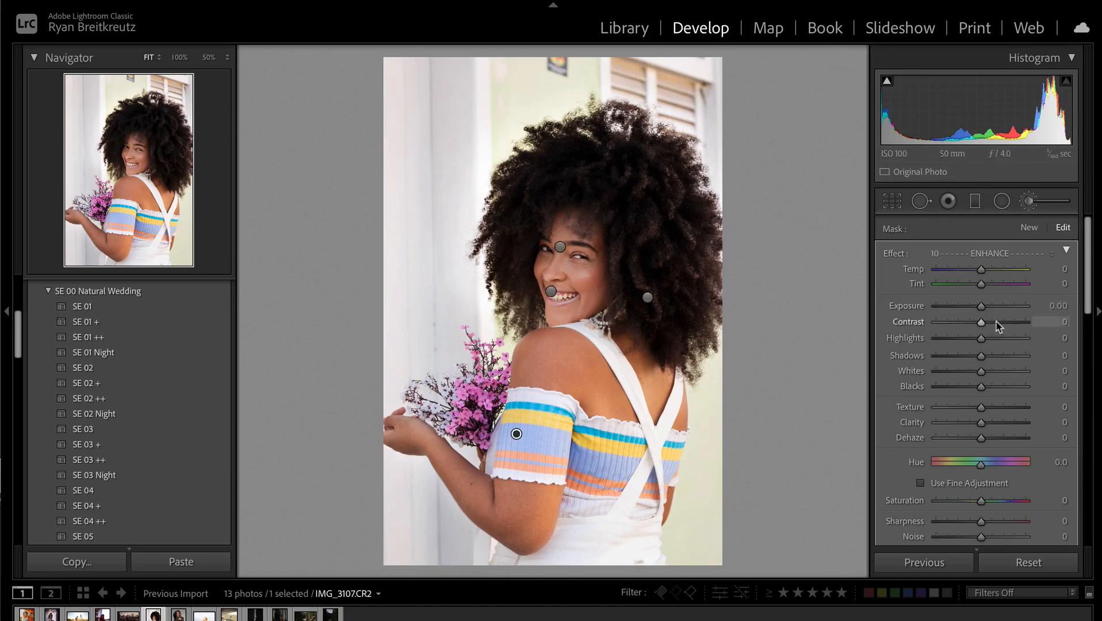
left_click_drag(997, 326, 1041, 328)
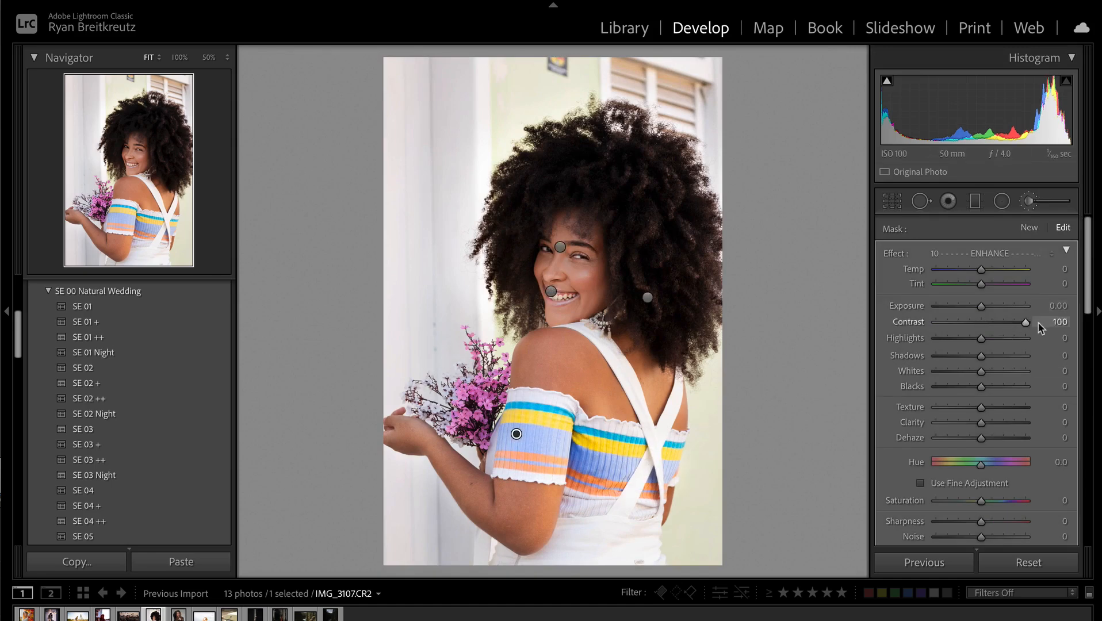
key("ctrl+z")
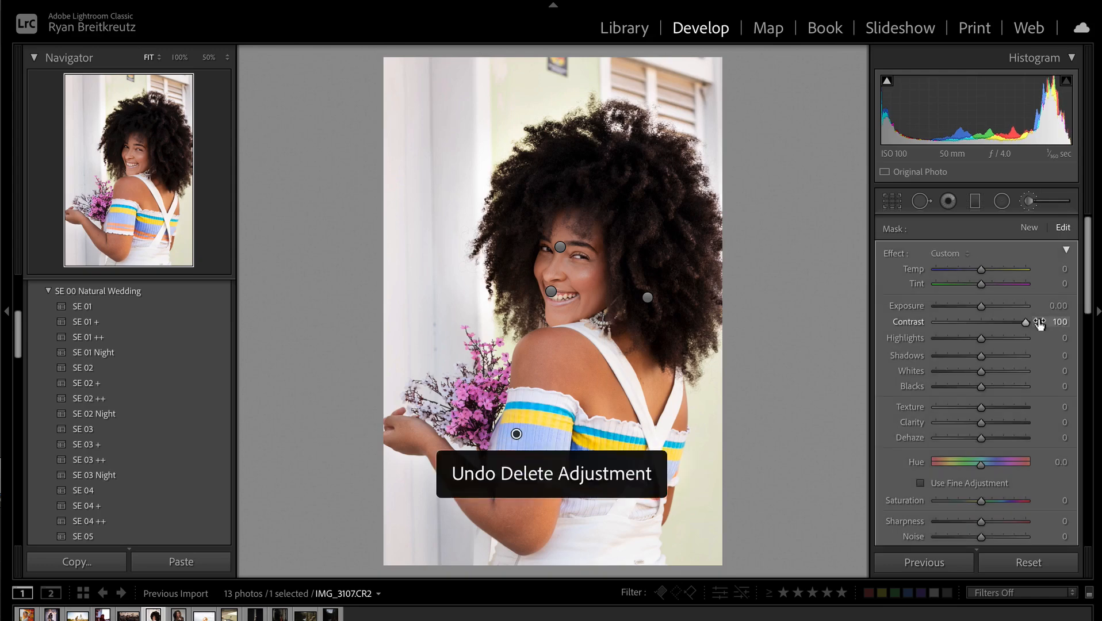
- Close the adjustment brush and compare the finished portrait with its original
key("k")
key("backslash")
key("backslash")
key("backslash")
key("backslash")
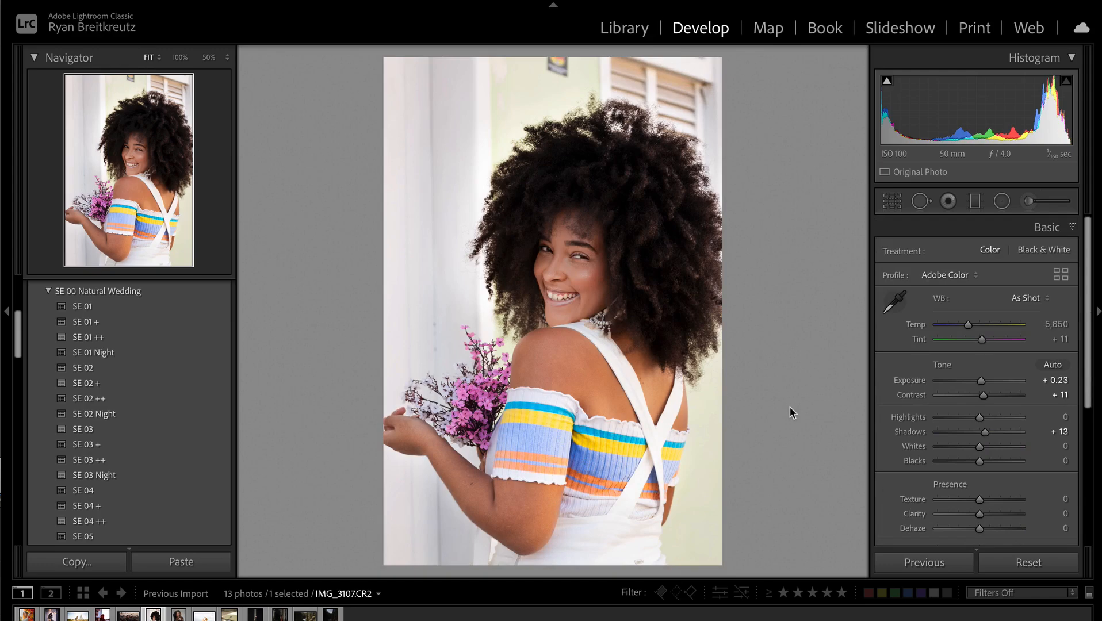
- Switch to retush_-136.dng, try an Exposure of -0.20 and inspect the woman's face and the backdrop up close
key("minus")
key("minus")
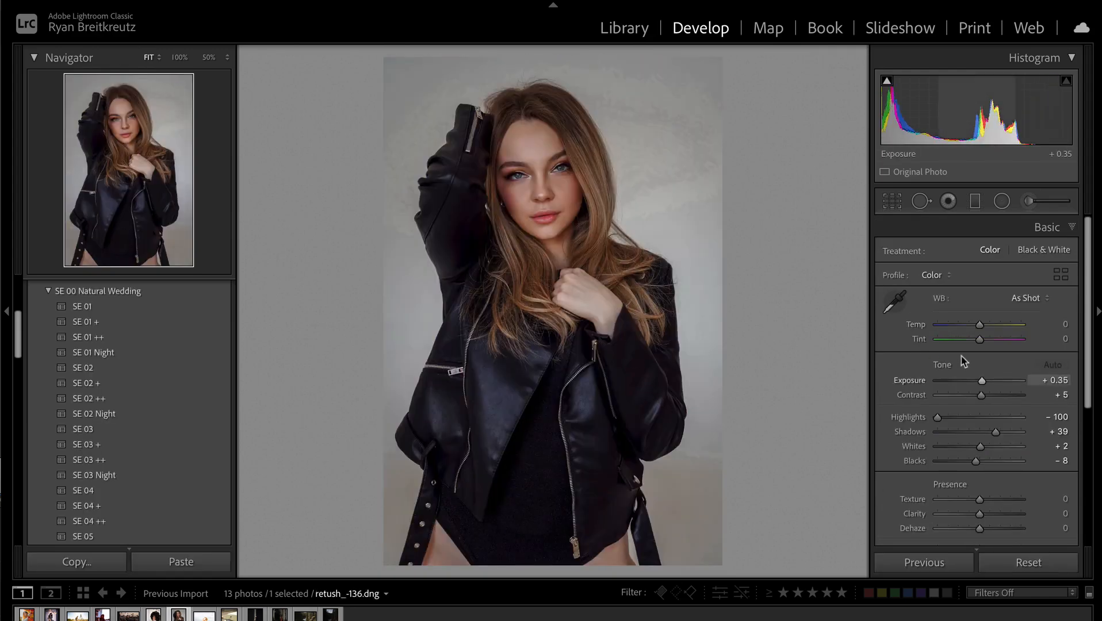
mouse_move(984, 381)
left_mouse_down()
mouse_move(993, 382)
mouse_move(977, 382)
left_mouse_up()
left_click(642, 132)
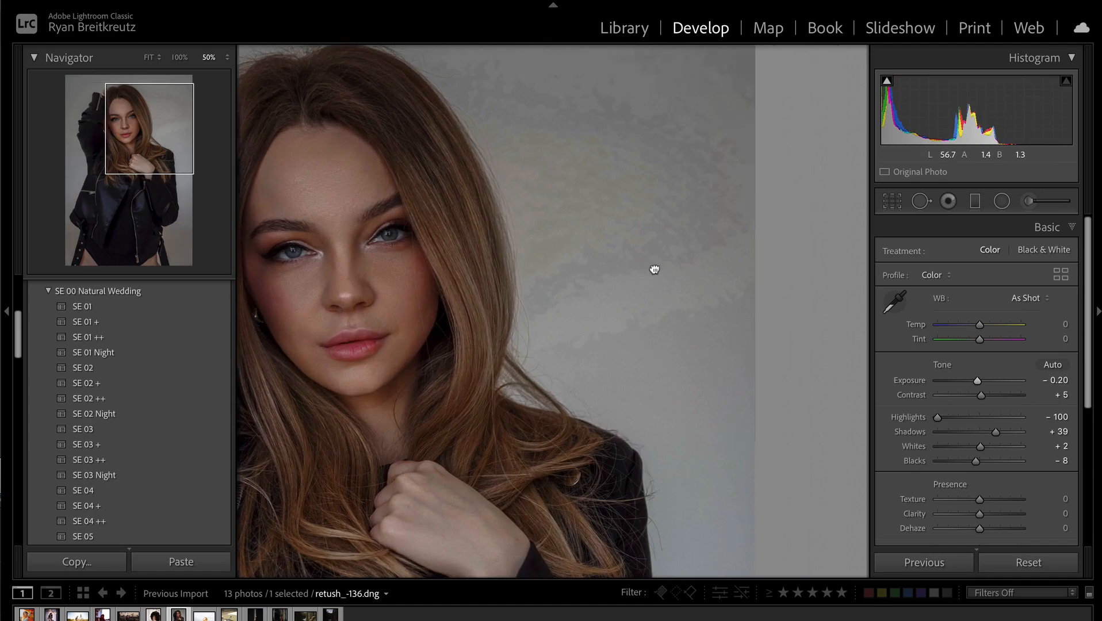
left_click(621, 191)
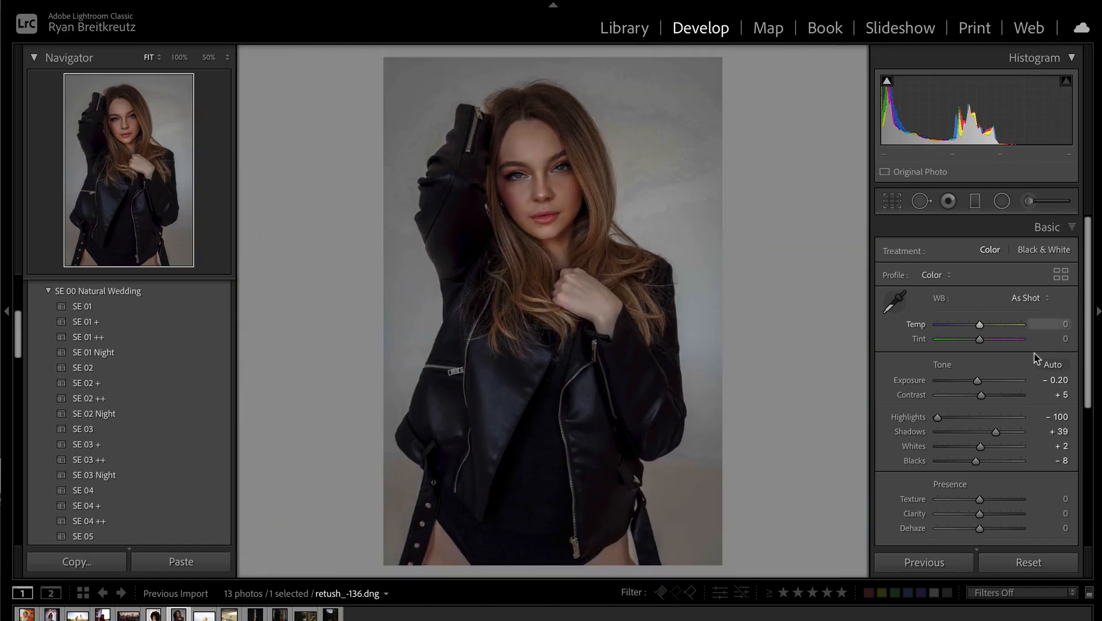
- Try an Exposure of +0.85 on the leather-jacket portrait and reset all of its develop settings
mouse_move(982, 382)
left_mouse_down()
mouse_move(997, 383)
mouse_move(987, 382)
left_mouse_up()
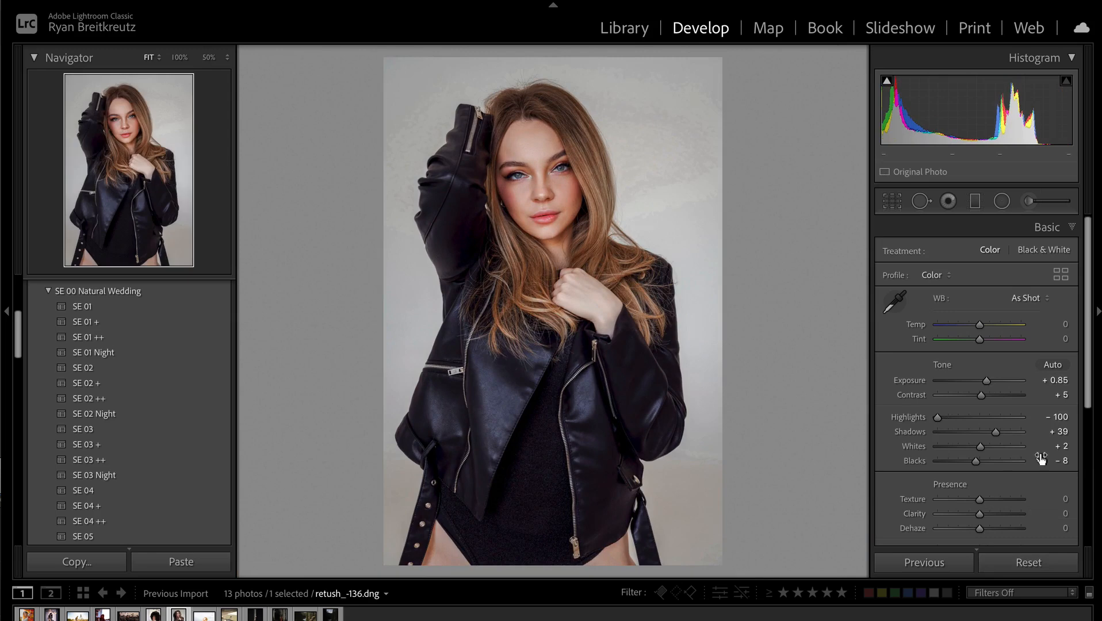
left_click(1026, 564)
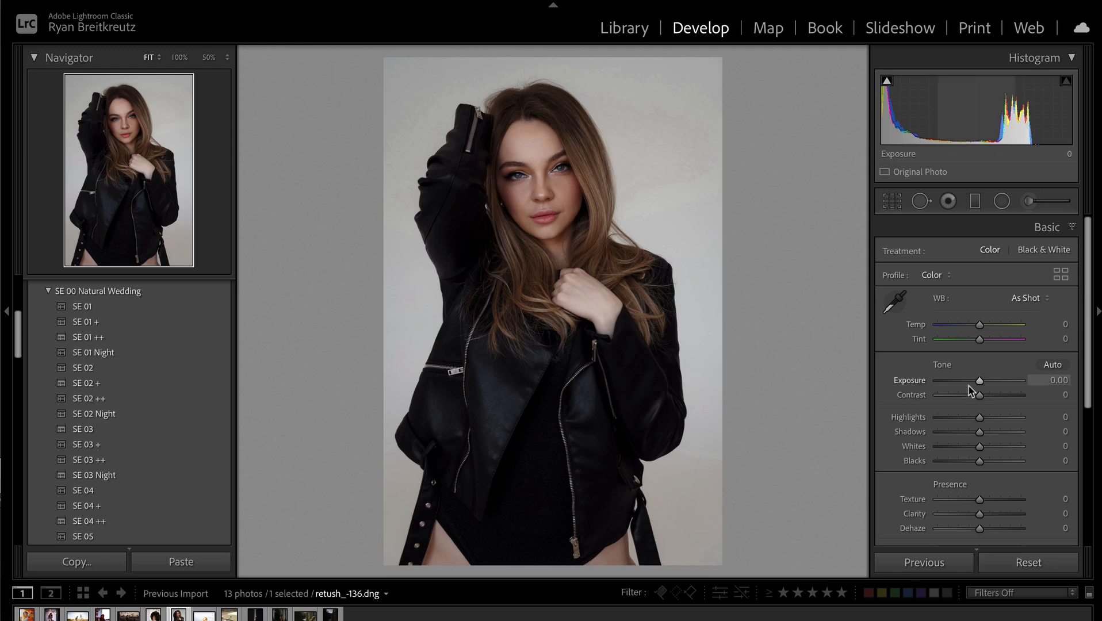
- Set the leather-jacket portrait's Contrast to +42, Highlights to +48 and Shadows to +32
left_click_drag(982, 398, 1002, 426)
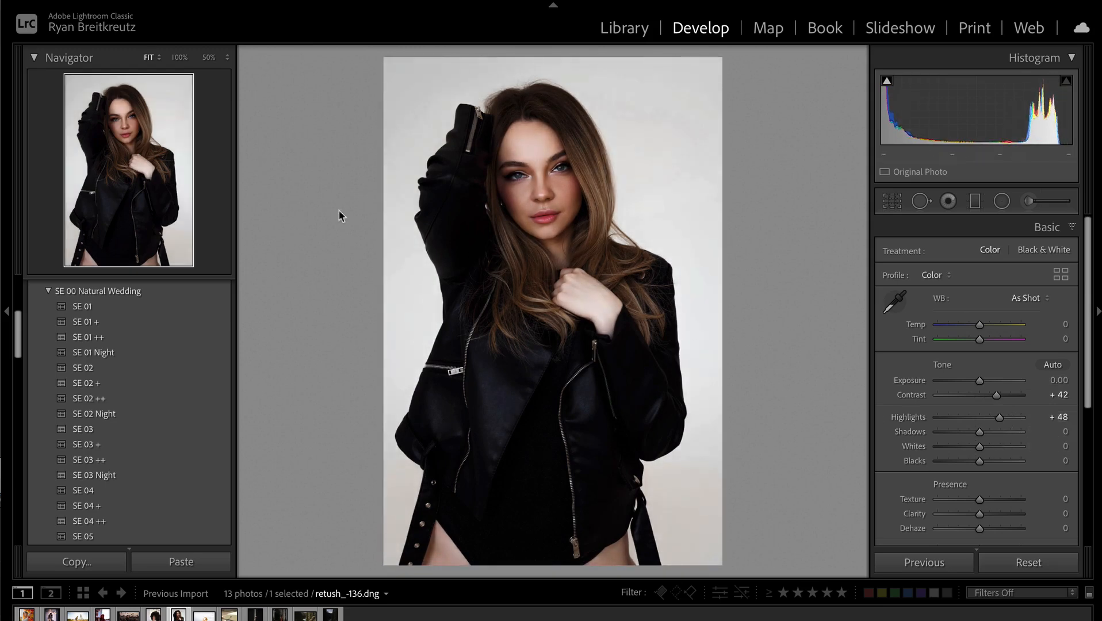
mouse_move(978, 433)
left_mouse_down()
mouse_move(955, 435)
mouse_move(1025, 444)
mouse_move(996, 446)
left_mouse_up()
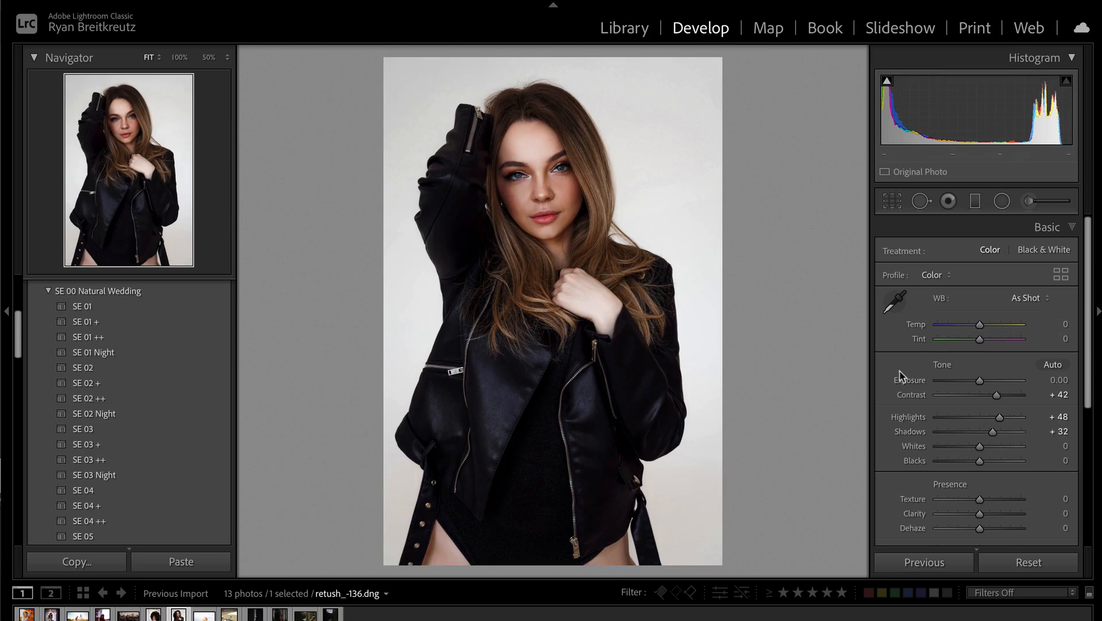
- Try the Add Warmth 01 preset from SE 06 Split Toning on the portrait, and apply Add Warmth 02 instead
left_click(48, 291)
left_click(48, 490)
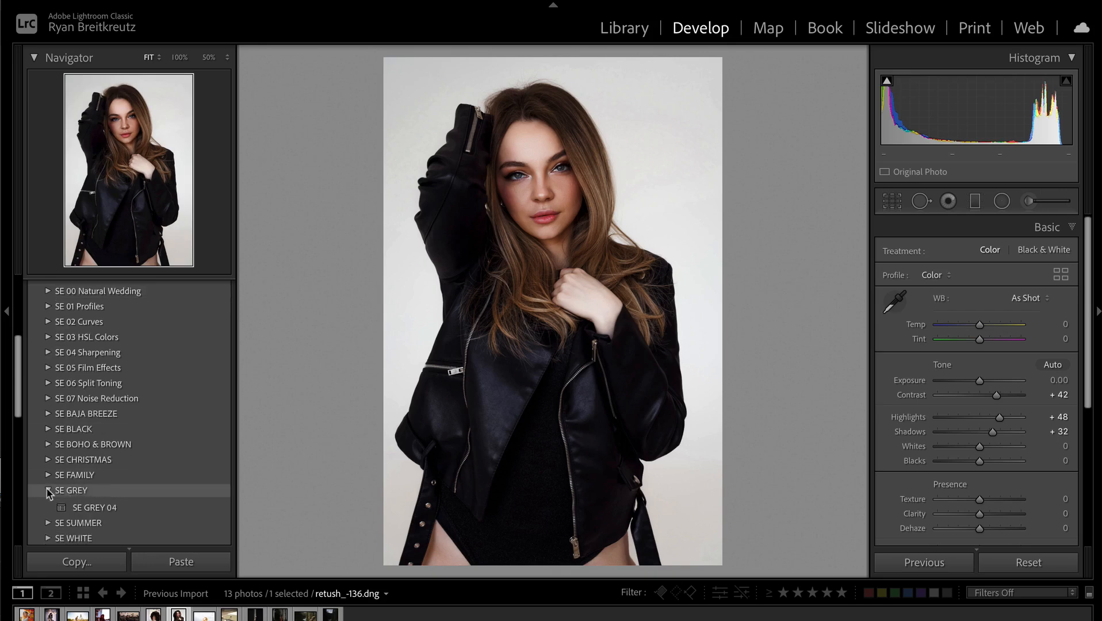
left_click(49, 383)
left_click(113, 429)
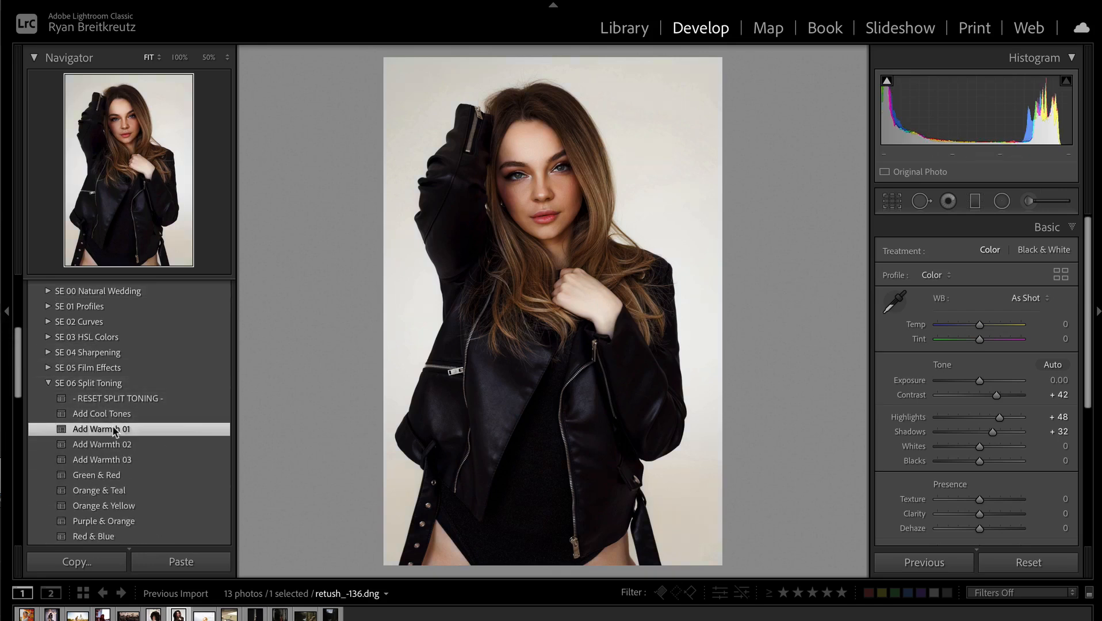
left_click(118, 445)
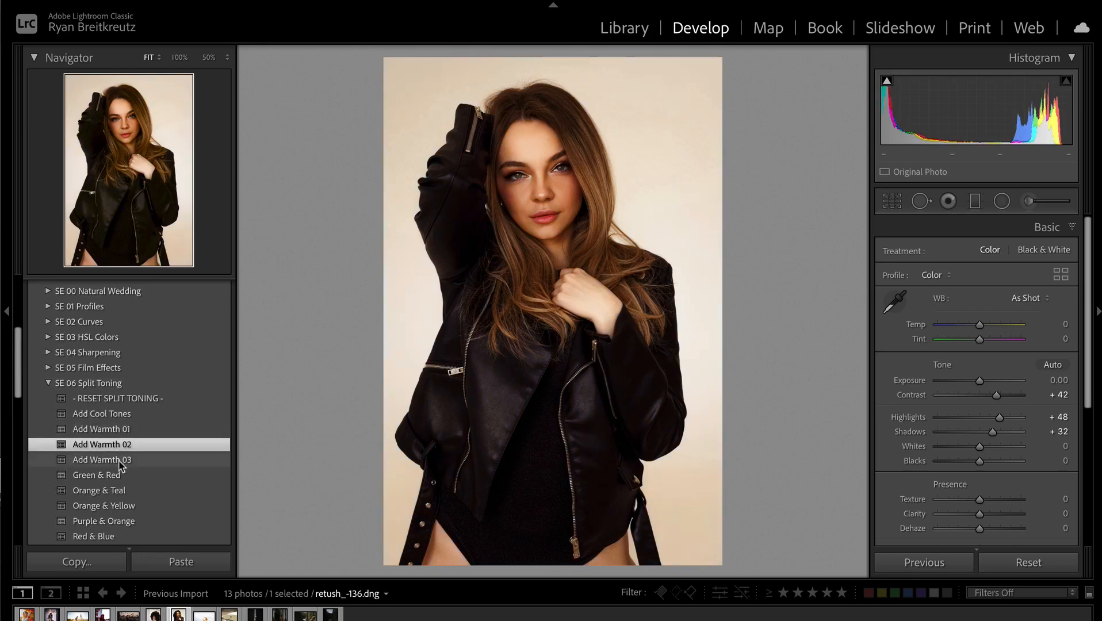
left_click(48, 383)
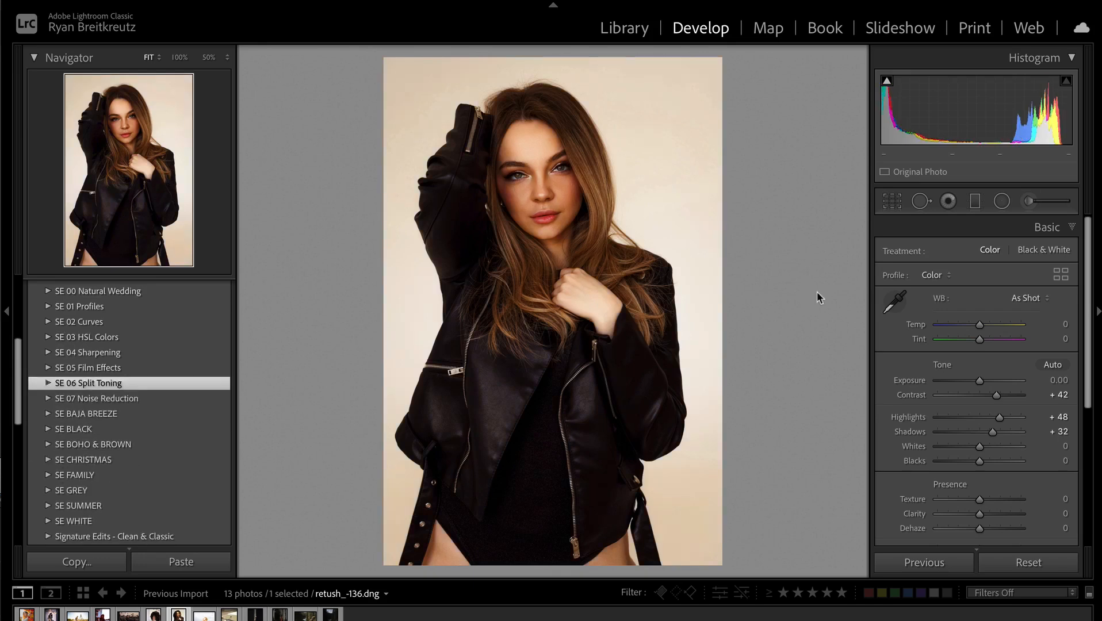
- Examine the preset's Color Grading wheels and compare the portrait with the color grading switched off and on
scroll(998, 388, "down", 5)
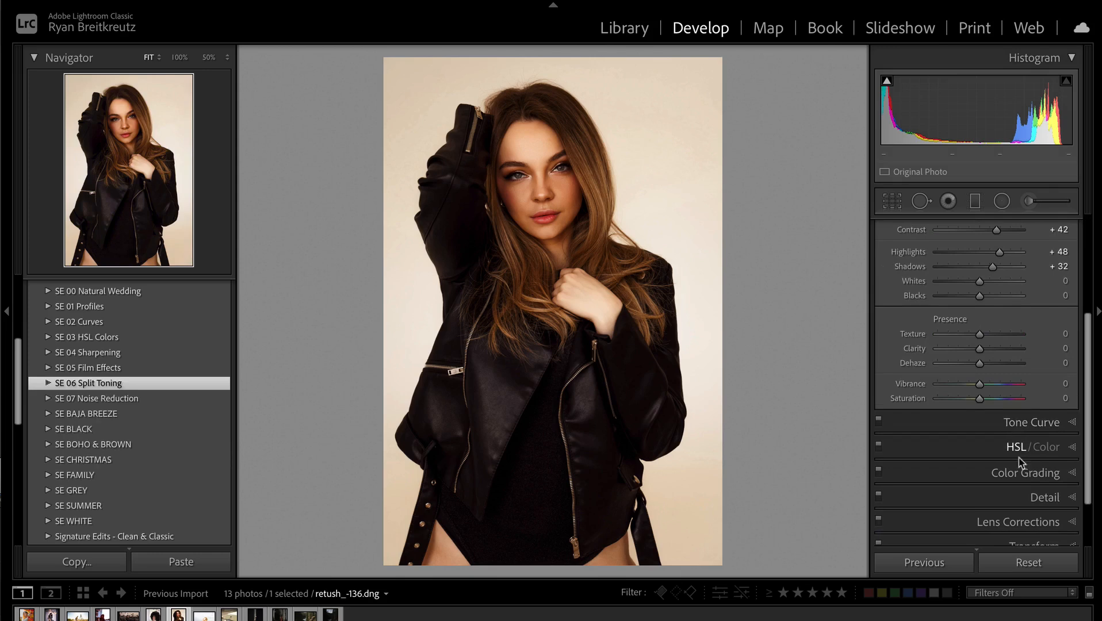
left_click(1021, 473)
scroll(979, 386, "down", 2)
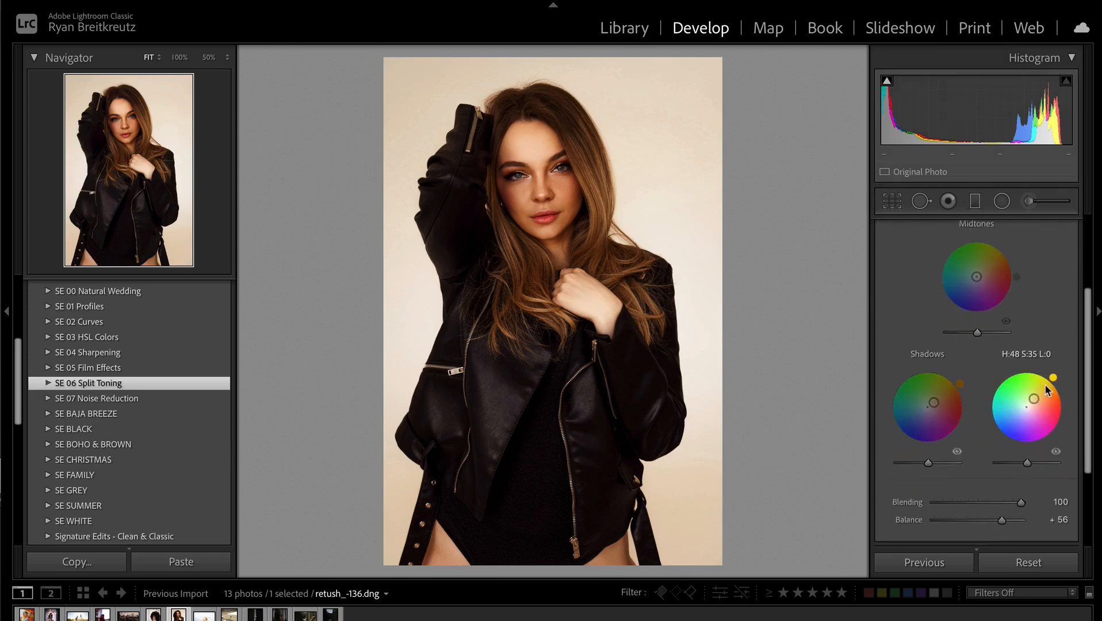
scroll(942, 408, "up", 2)
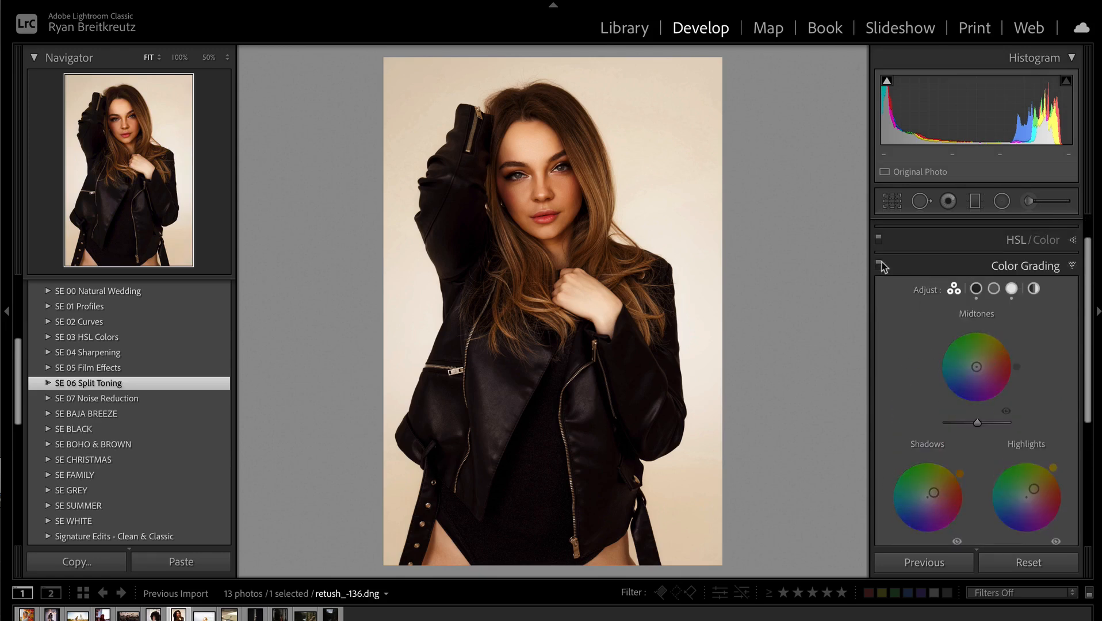
left_click(878, 266)
left_click(879, 266)
left_click(878, 266)
left_click(878, 266)
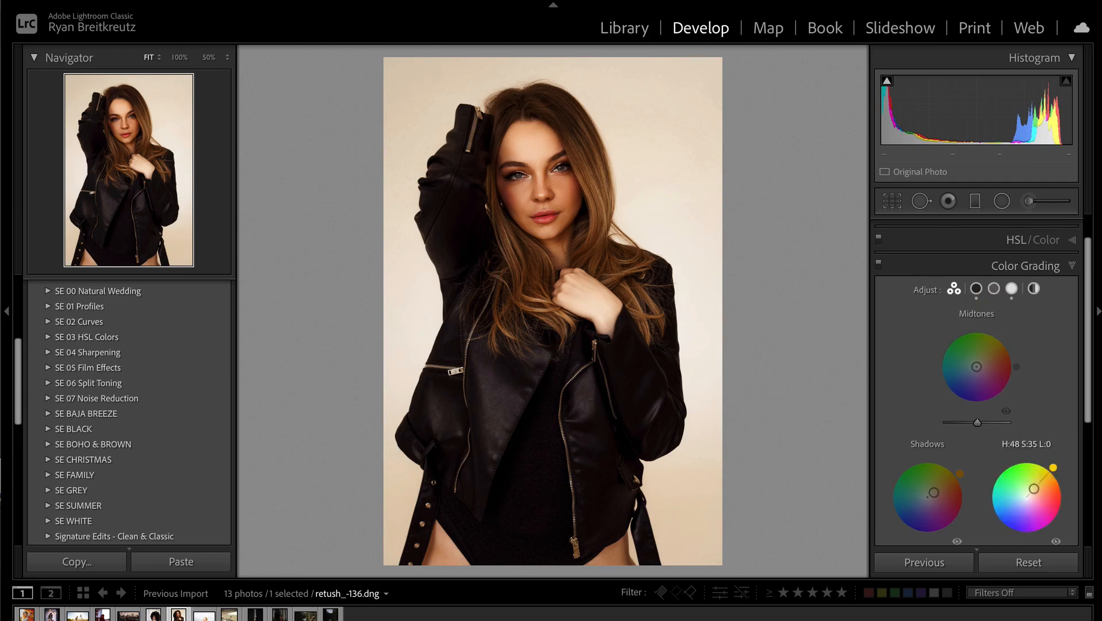
- Try blue shadows at hue 211 and saturation 27 with warm orange highlights in Color Grading, and undo the changes
double_click(1034, 489)
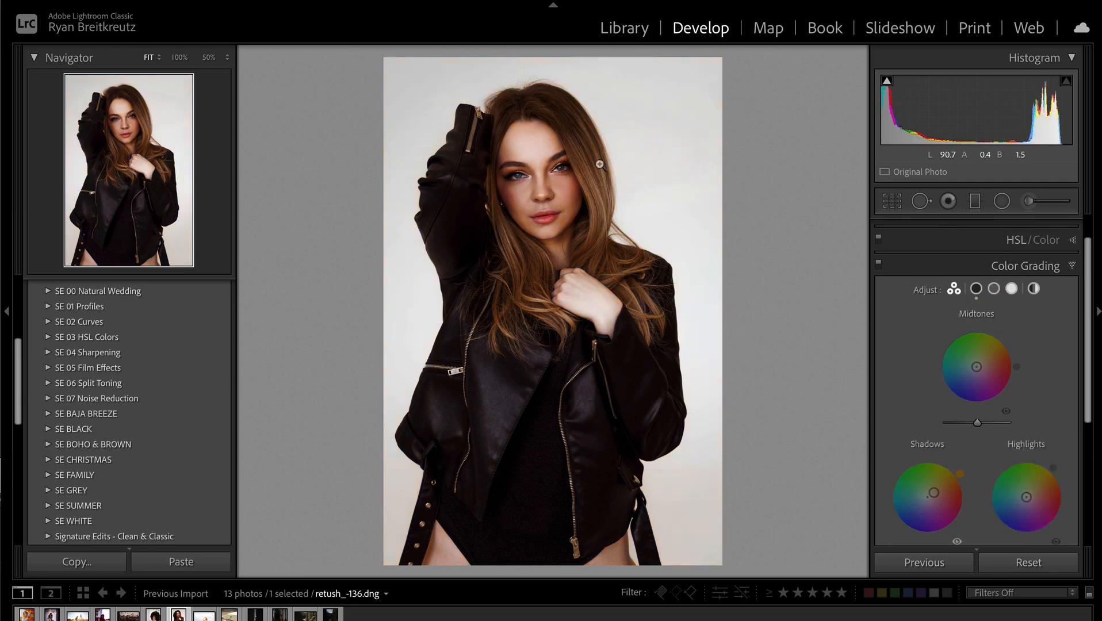
left_click_drag(934, 493, 894, 520)
left_click_drag(889, 510, 895, 520)
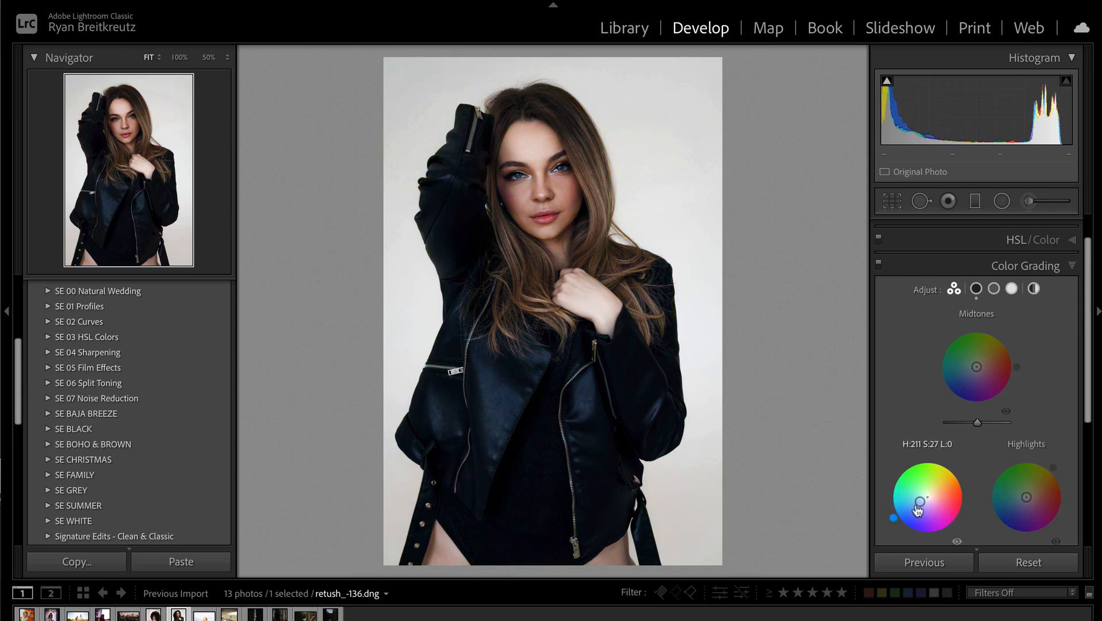
left_click_drag(1026, 497, 1034, 492)
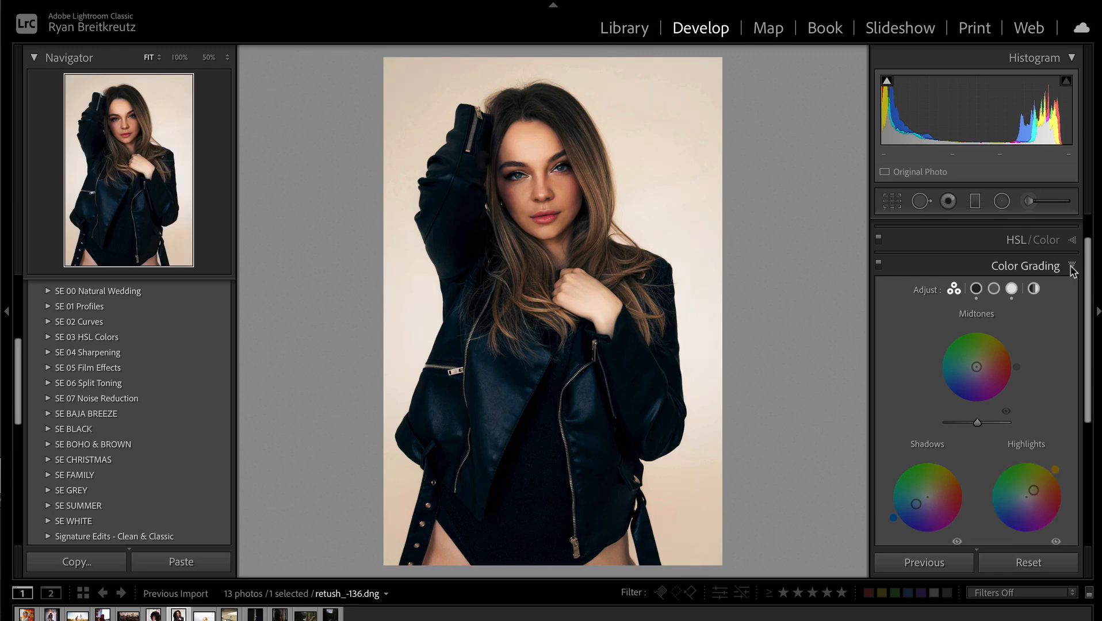
key("ctrl+z")
key("ctrl+z")
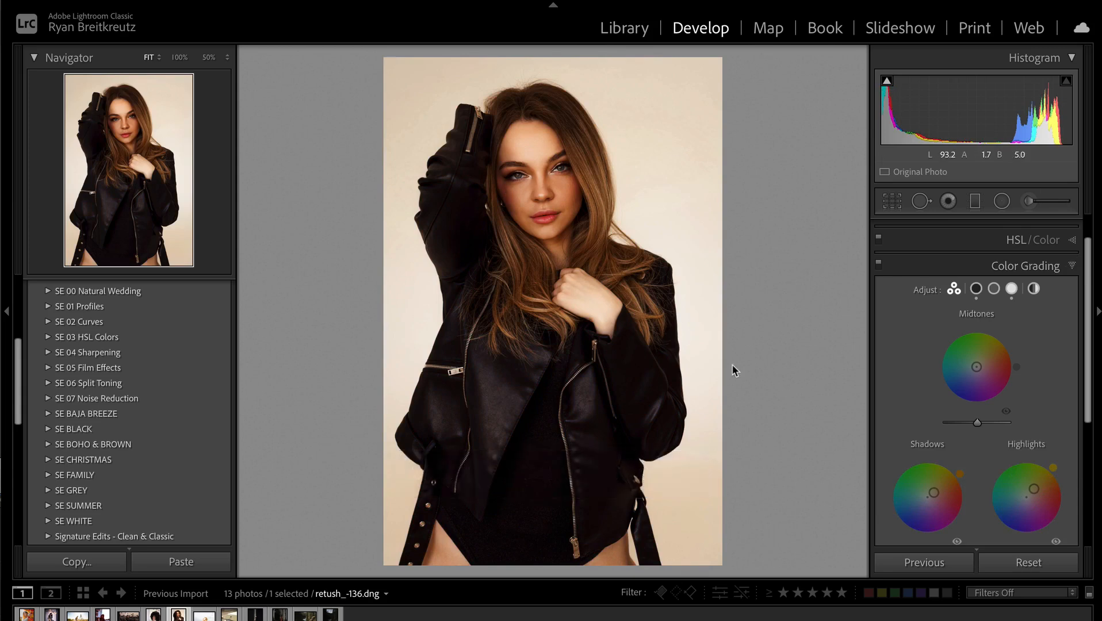
- Expand the SE 00 Film Looks and SE 05 Film Effects preset groups
scroll(1030, 311, "up", 2)
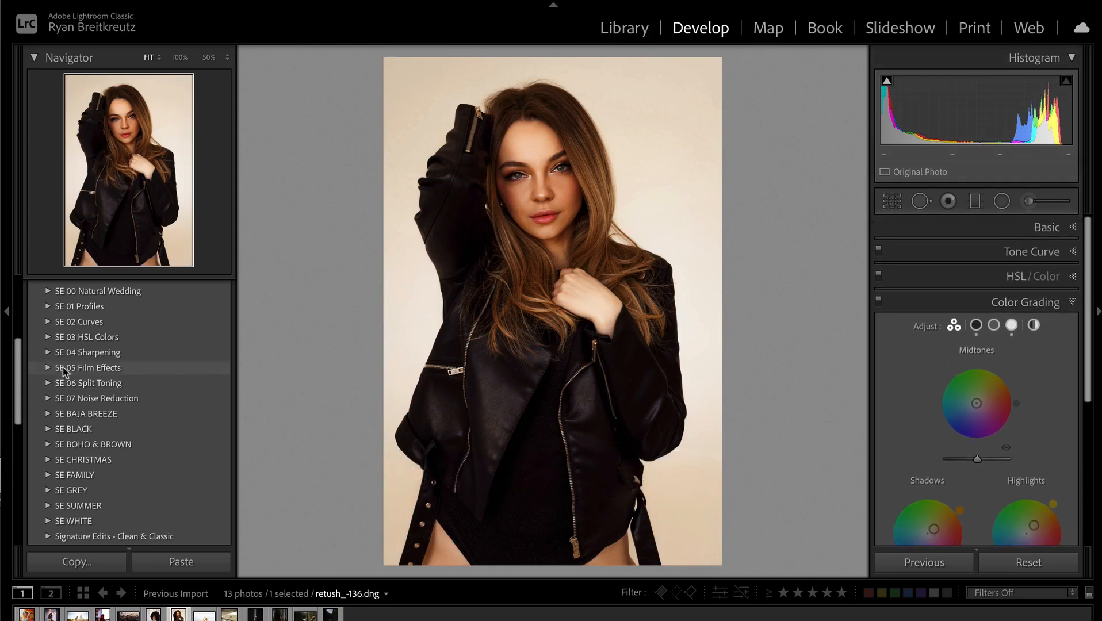
scroll(105, 485, "down", 2)
scroll(106, 485, "down", 5)
scroll(105, 486, "up", 10)
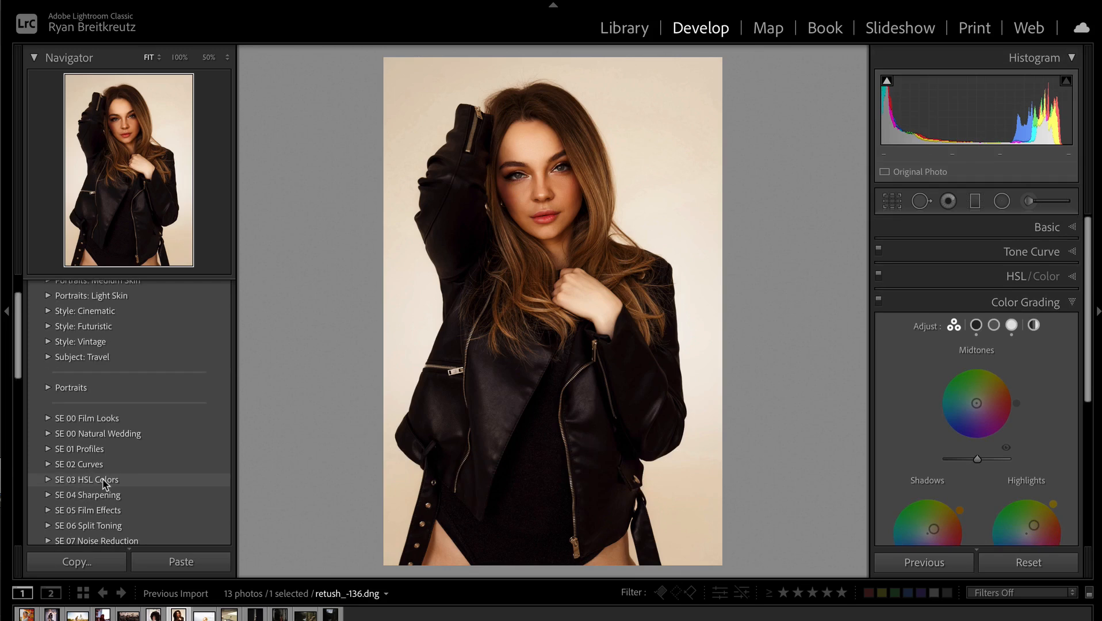
left_click(48, 418)
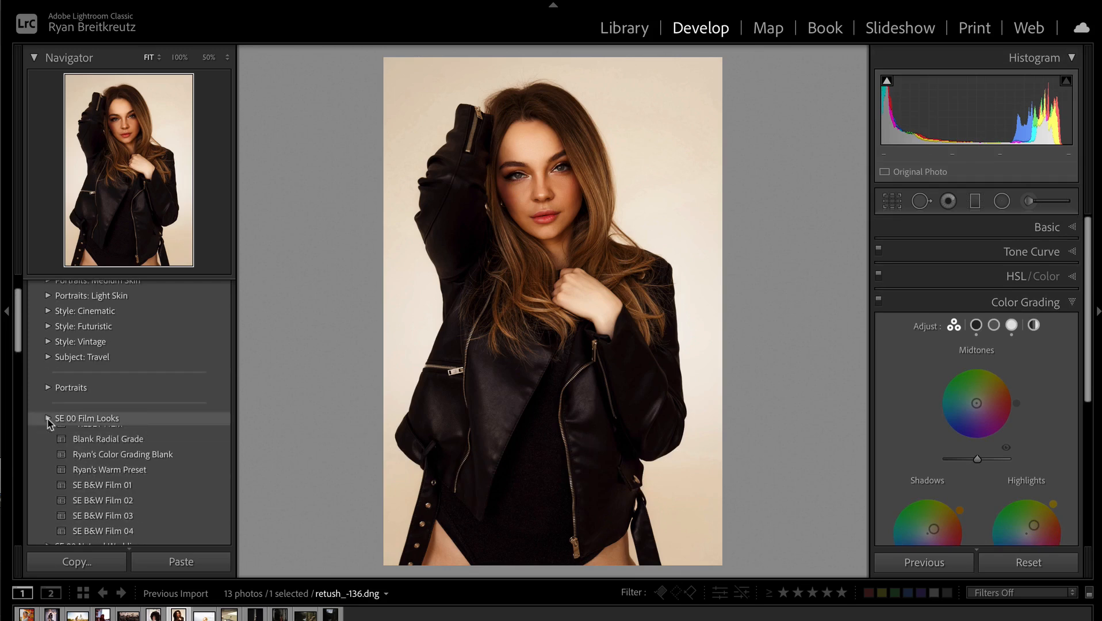
scroll(204, 370, "down", 10)
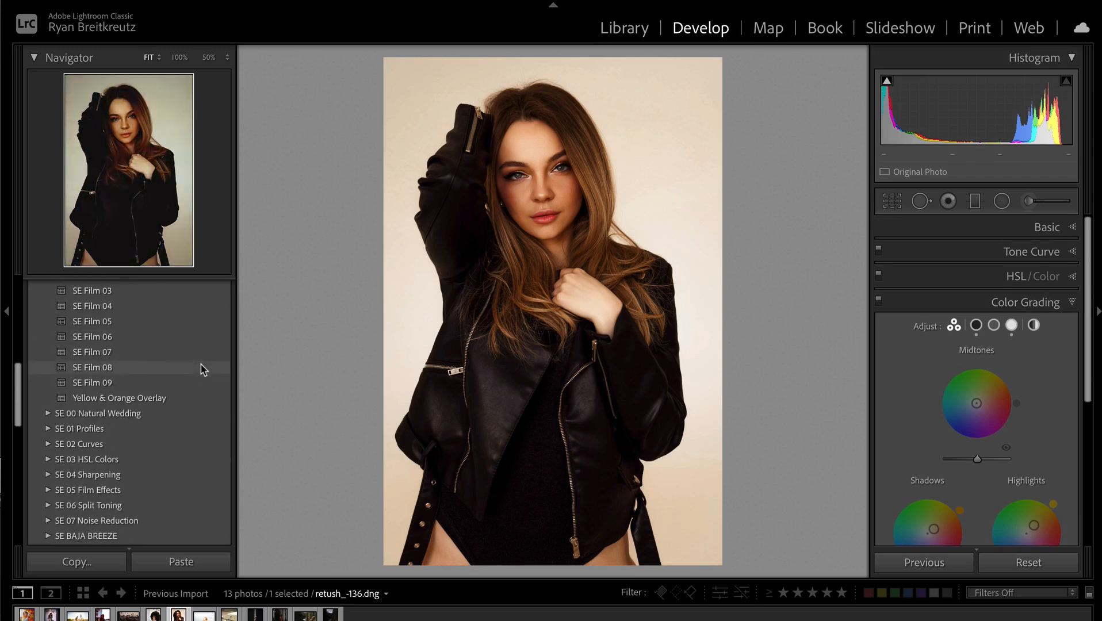
scroll(135, 458, "down", 2)
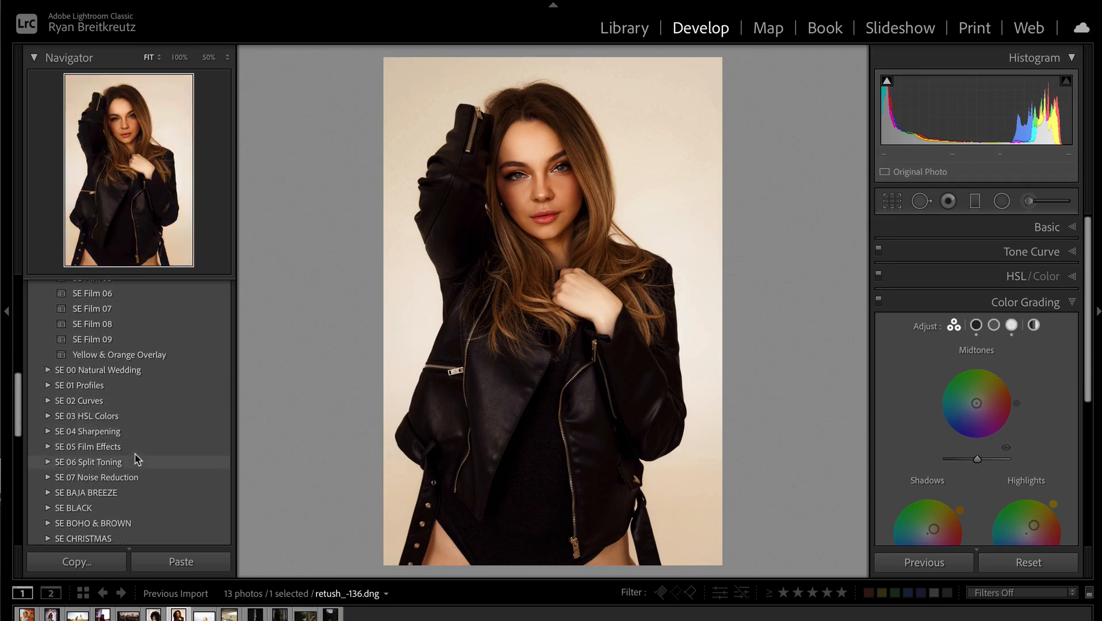
left_click(48, 447)
scroll(113, 404, "down", 3)
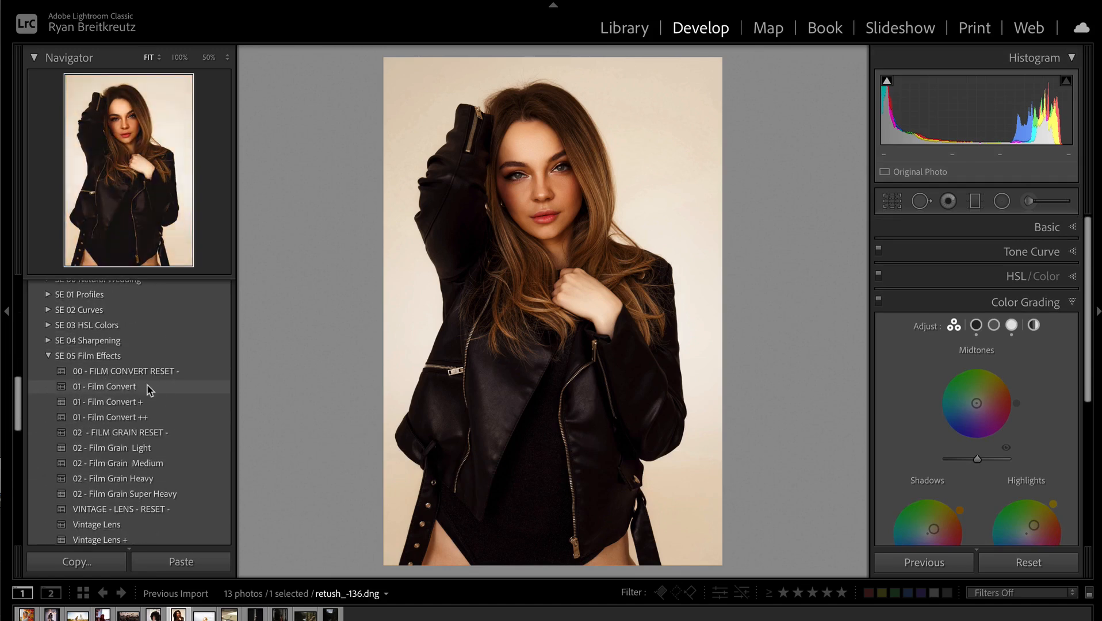
- Apply the 01 - Film Convert ++ and 02 - Film Grain Heavy presets to the portrait
left_click(154, 386)
left_click(148, 417)
scroll(148, 418, "down", 3)
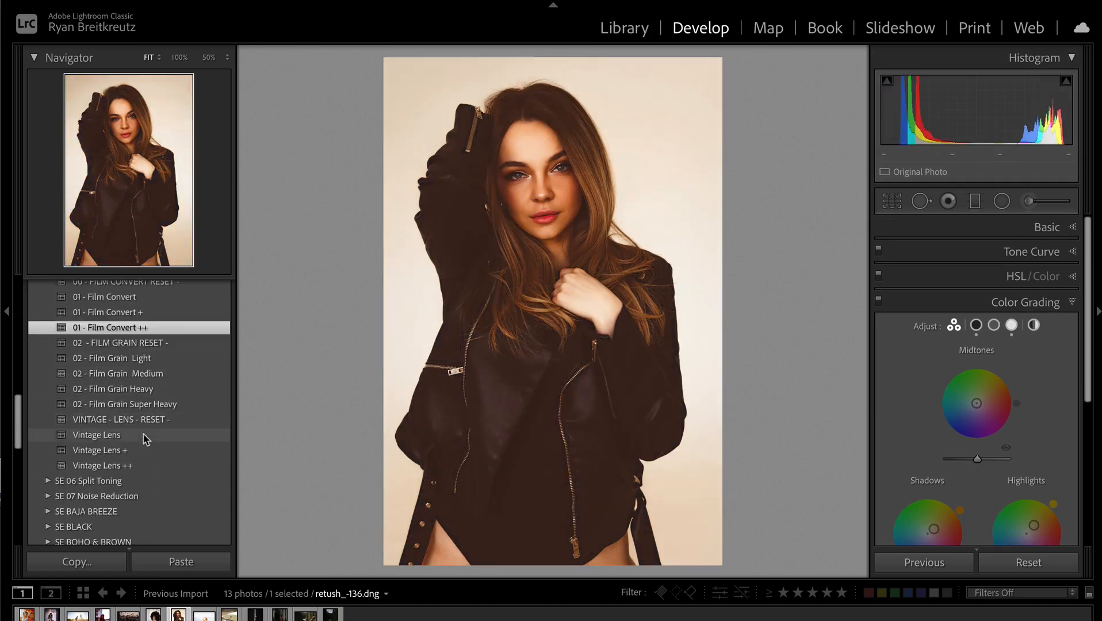
left_click(130, 363)
left_click(142, 389)
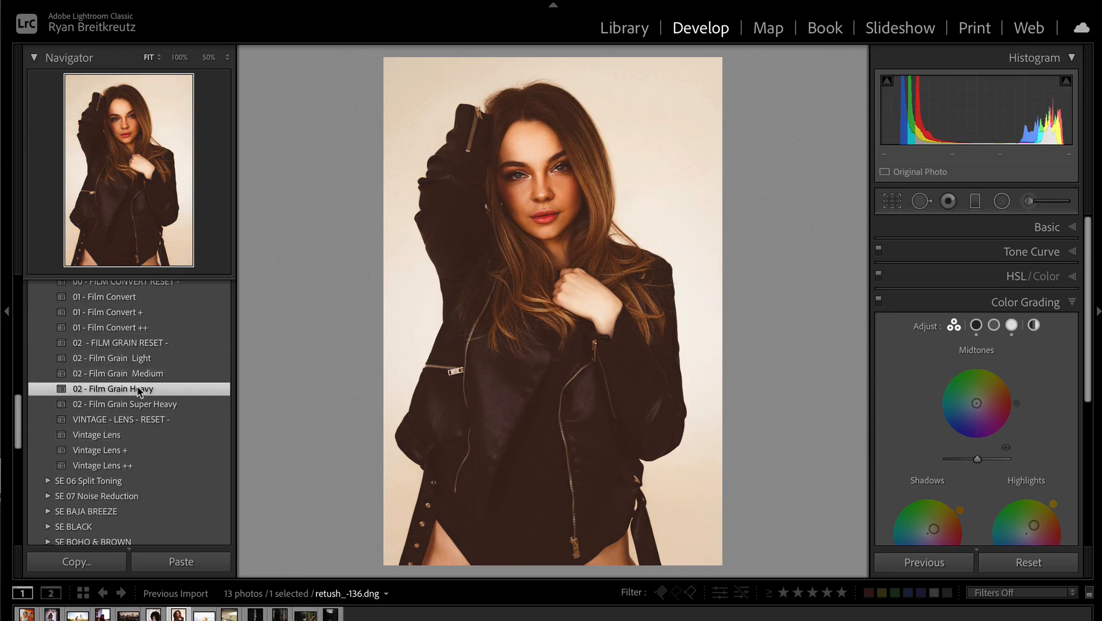
- Try the Vintage Lens ++ preset on the portrait and undo it
scroll(147, 389, "down", 2)
left_click(117, 436)
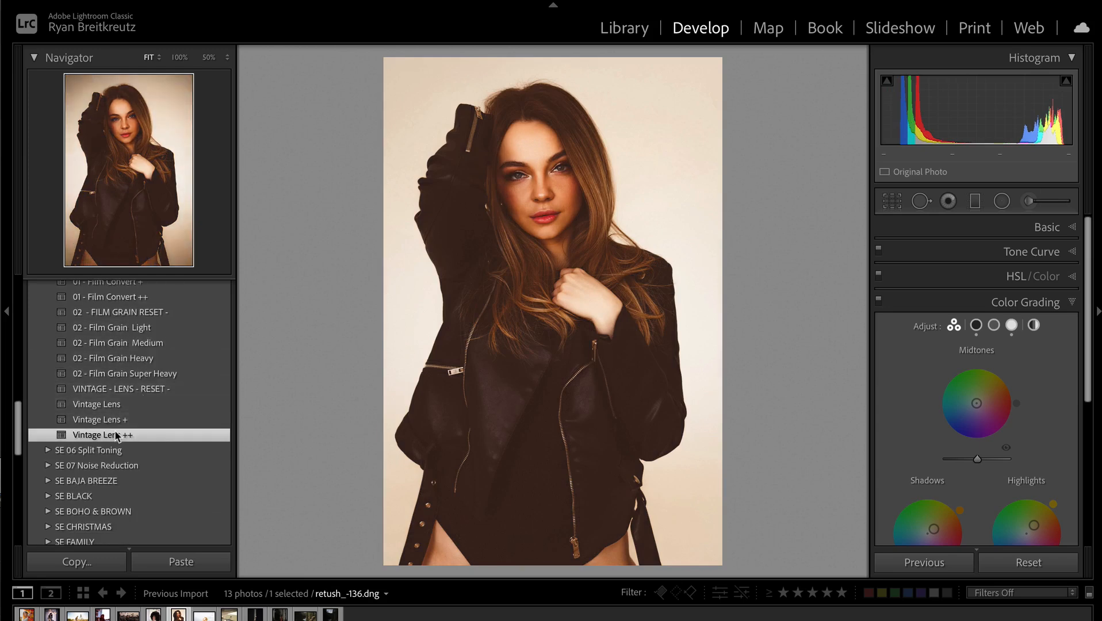
key("ctrl+z")
- Compare the portrait with the FILM CONVERT RESET and Film Convert ++ presets, ending on the reset
scroll(140, 413, "up", 8)
scroll(159, 403, "down", 2)
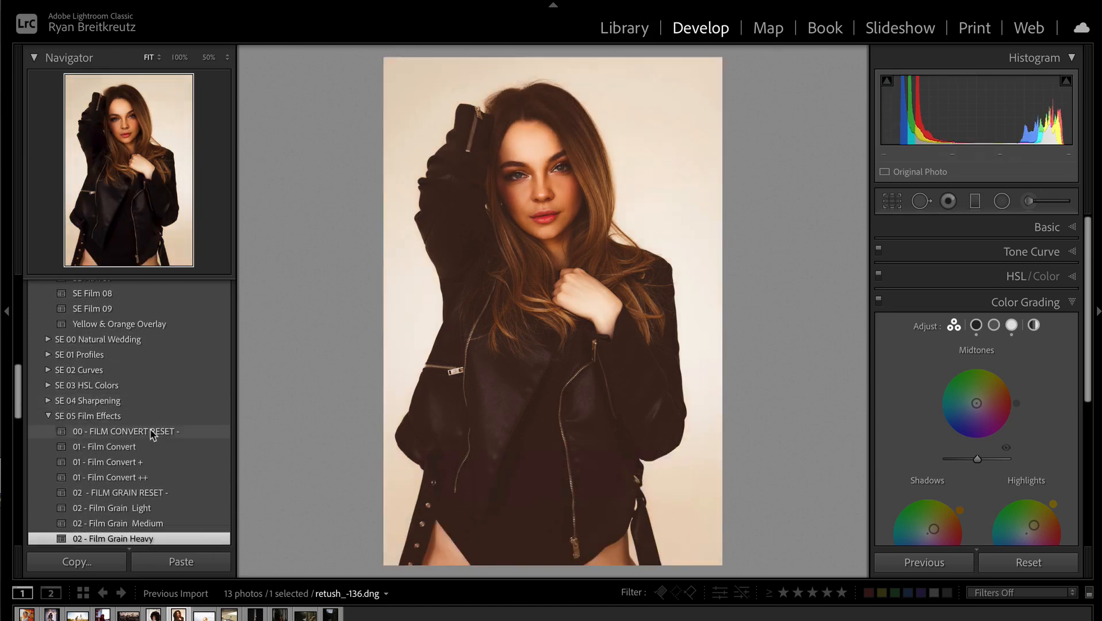
left_click(152, 433)
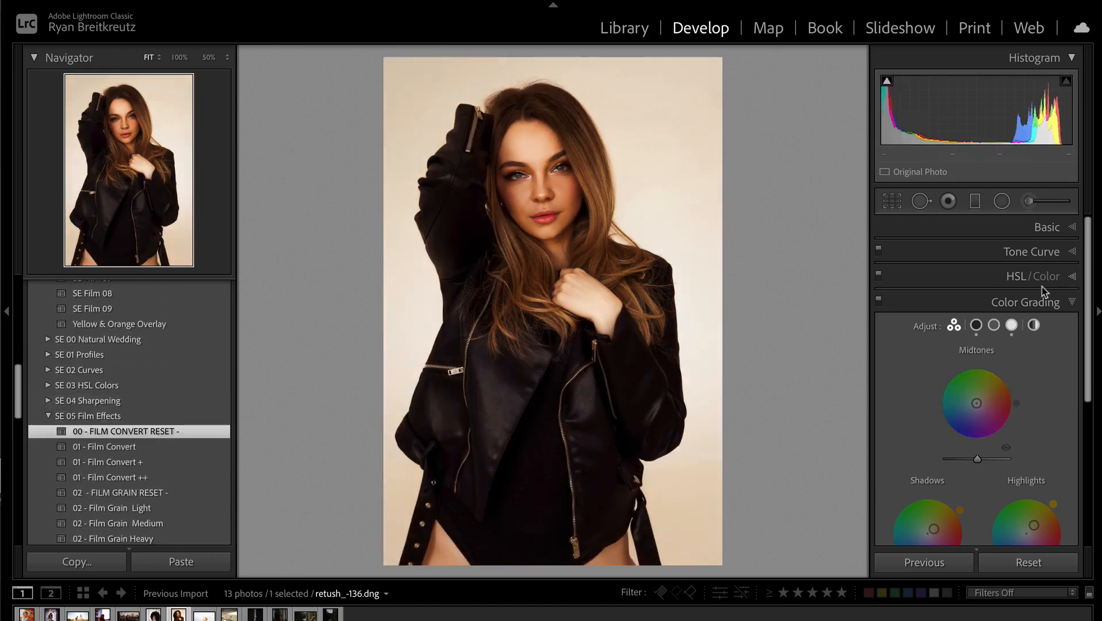
scroll(177, 412, "down", 3)
left_click(151, 419)
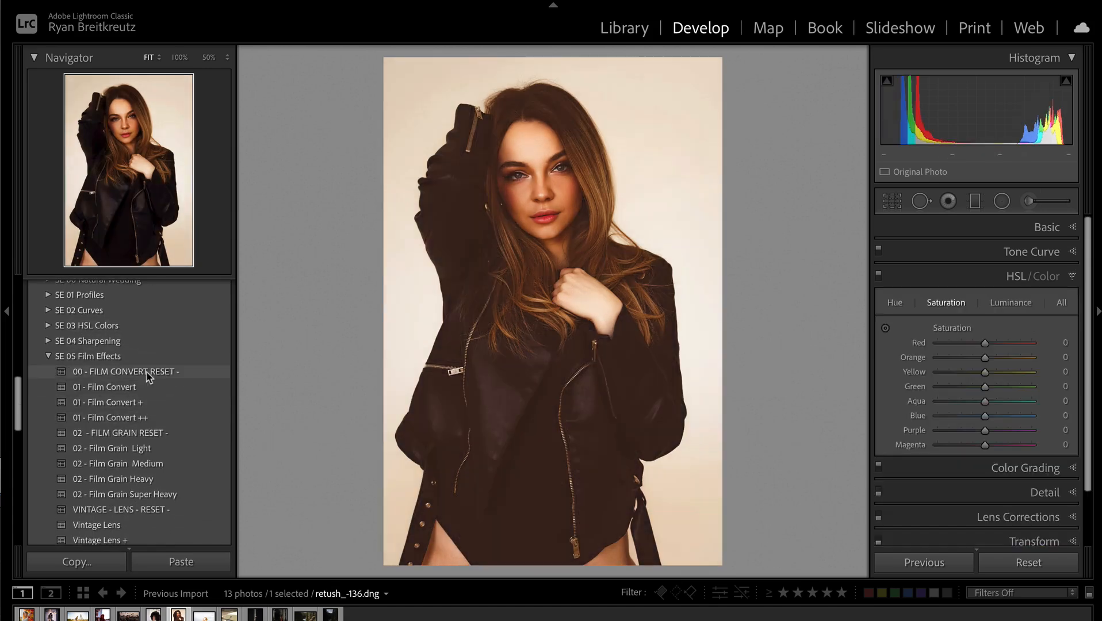
left_click(148, 375)
- Apply the Film Convert ++ preset and set the tone curve's black point to an output of 33
left_click(189, 418)
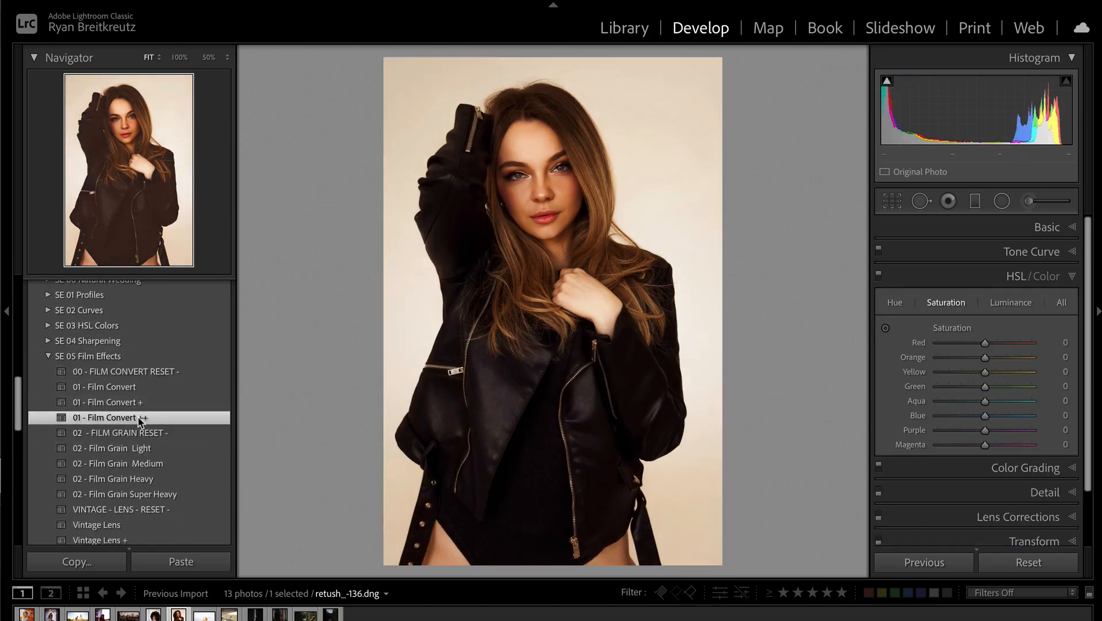
left_click(1017, 254)
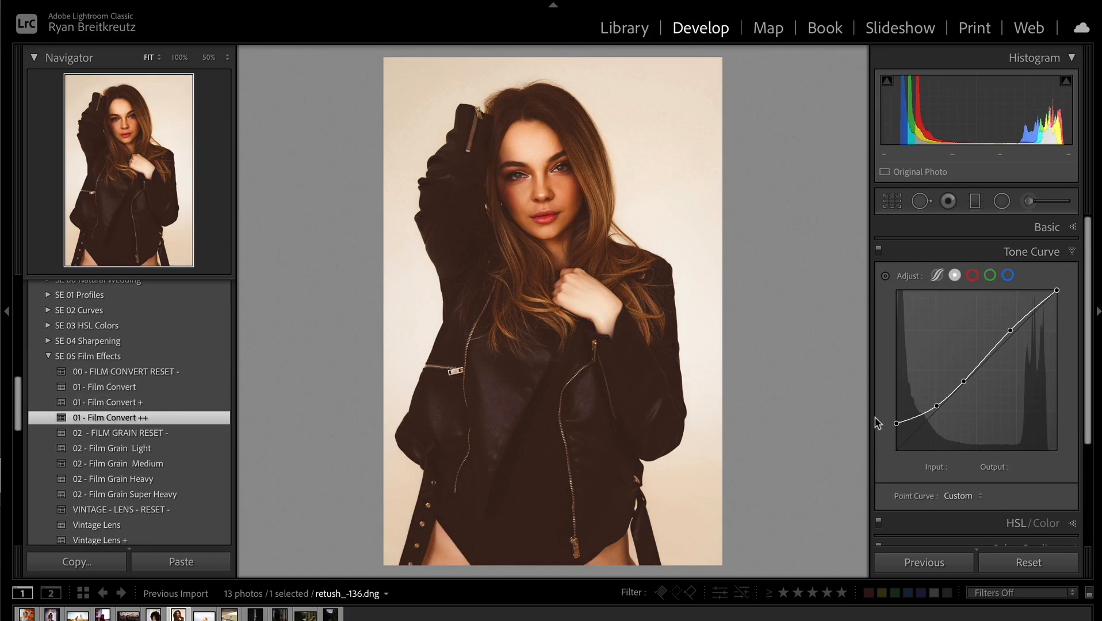
mouse_move(896, 426)
left_mouse_down()
mouse_move(879, 487)
mouse_move(867, 424)
mouse_move(875, 449)
mouse_move(866, 429)
mouse_move(895, 430)
left_mouse_up()
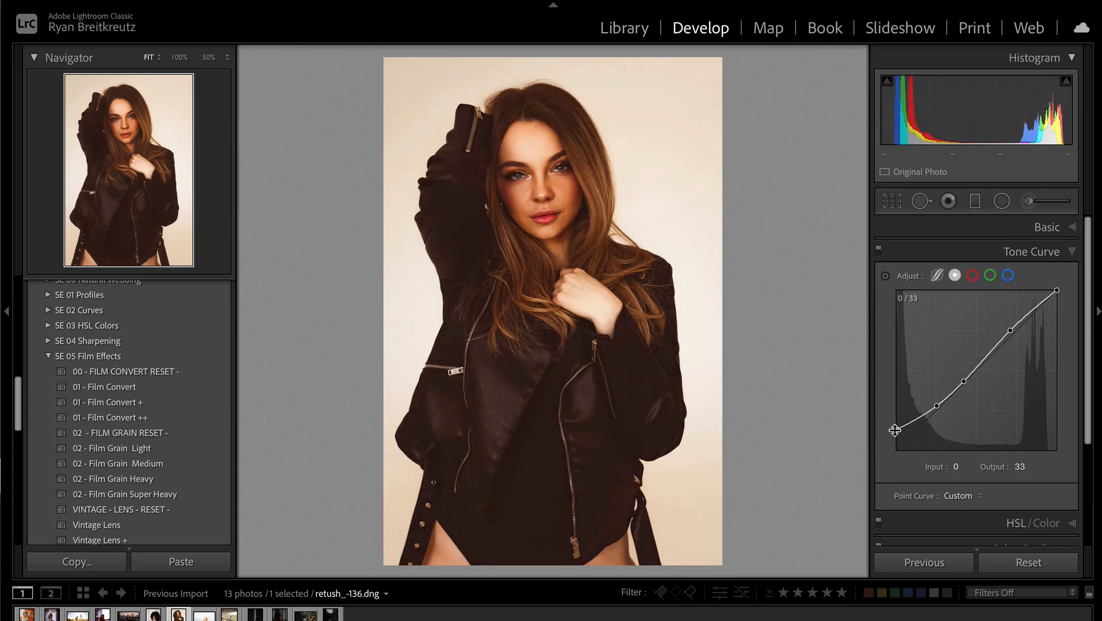
- Apply the 02 - Film Grain Heavy preset and open the Effects settings to show its grain values
scroll(127, 415, "down", 4)
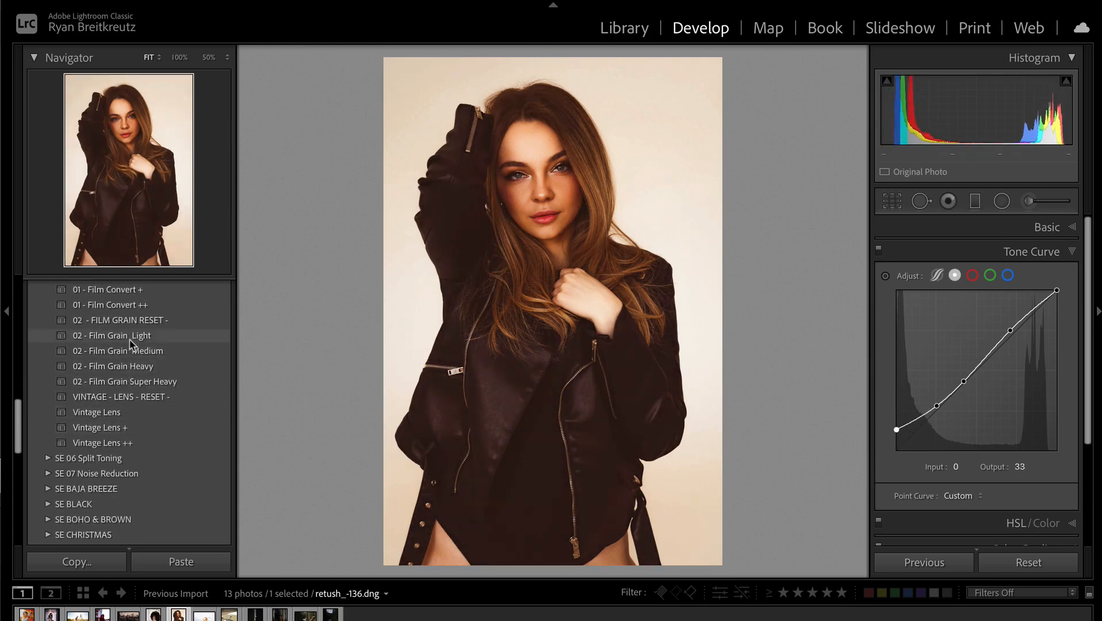
left_click(135, 369)
scroll(978, 426, "down", 5)
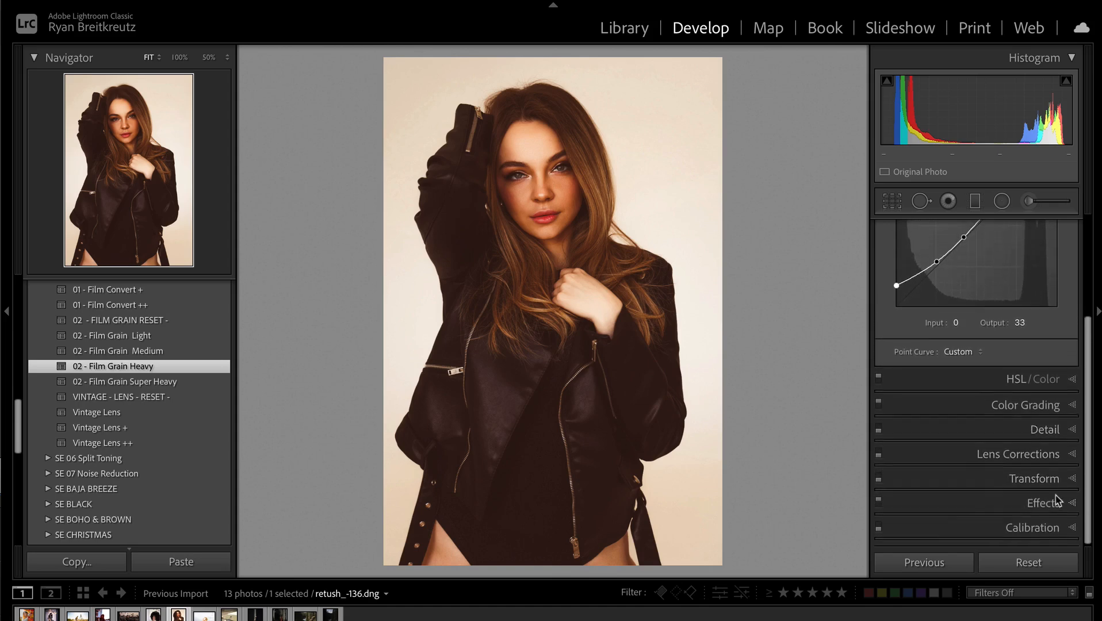
left_click(1058, 501)
scroll(1011, 459, "down", 2)
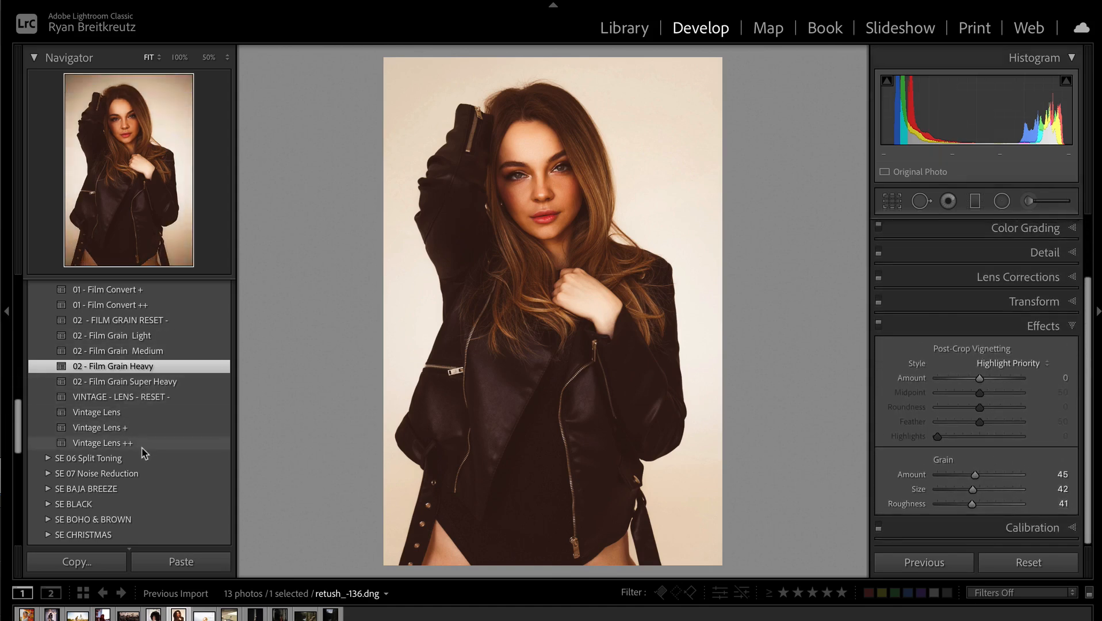
- Apply the Vintage Lens preset and set the manual lens vignetting to amount -31 and midpoint 34
left_click(124, 415)
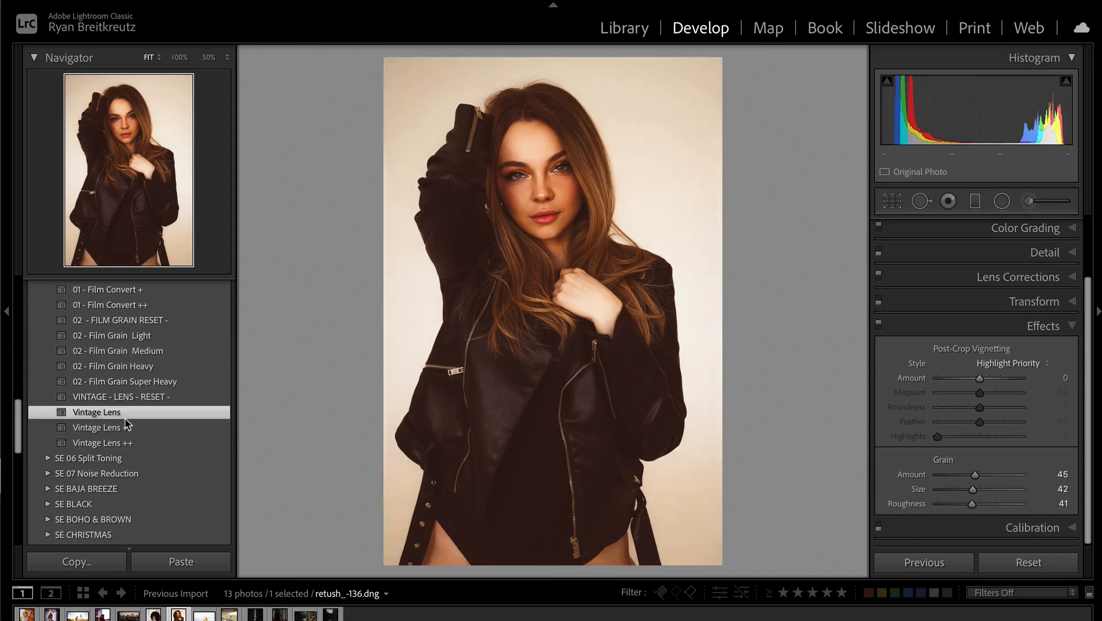
left_click(955, 279)
scroll(978, 374, "down", 3)
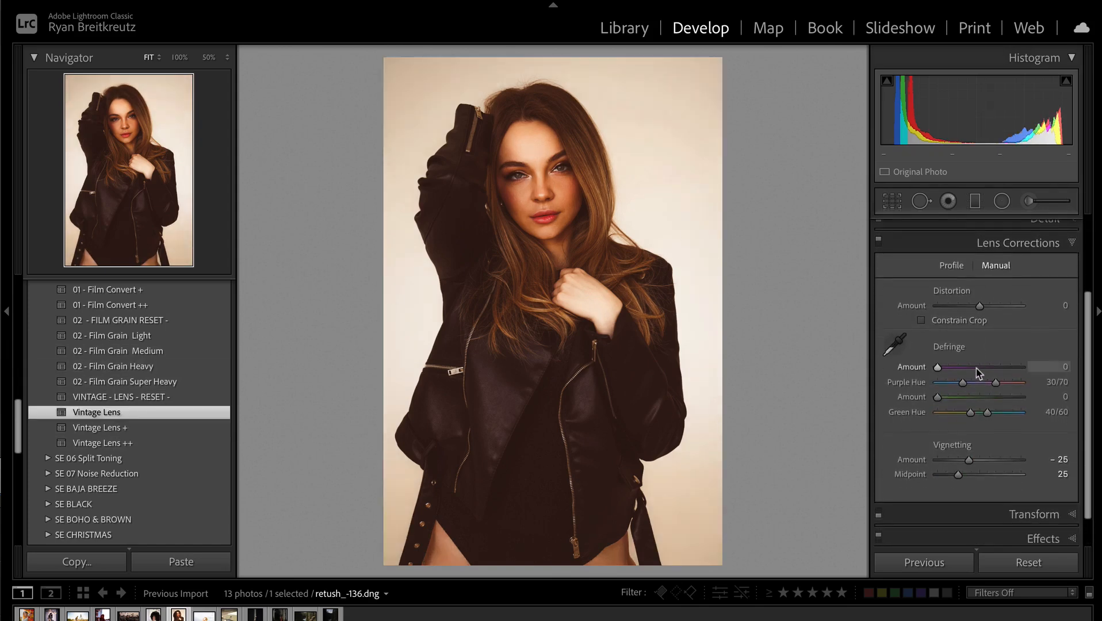
mouse_move(970, 464)
left_mouse_down()
mouse_move(942, 465)
mouse_move(978, 463)
mouse_move(939, 479)
mouse_move(967, 480)
left_mouse_up()
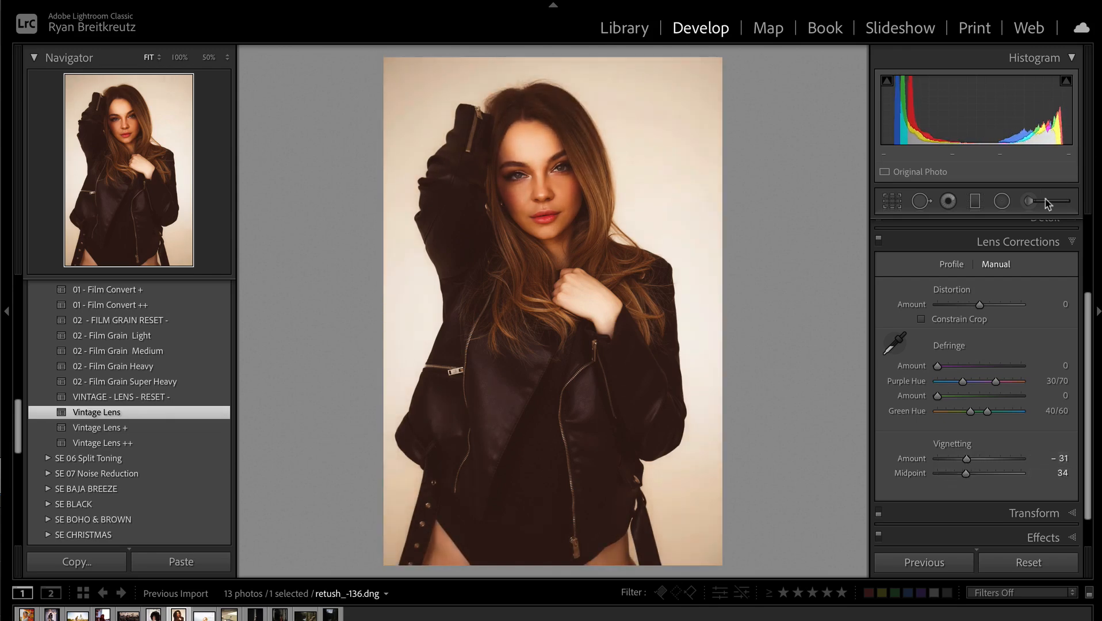
left_click(950, 266)
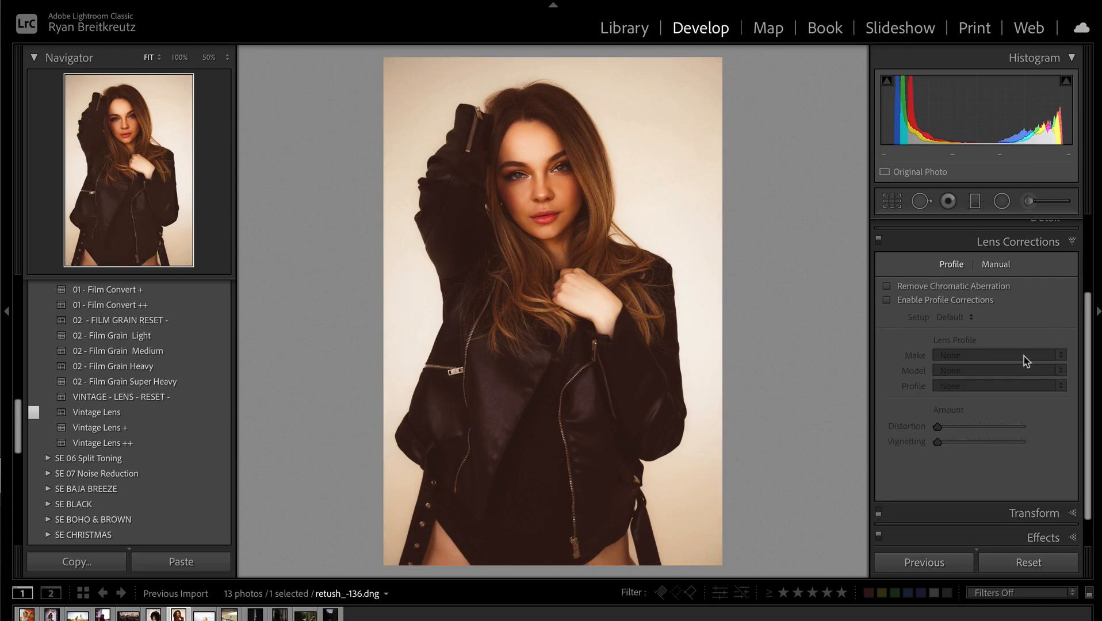
- Soften the portrait with Clarity at -55 and set Texture to +33
scroll(1036, 334, "up", 5)
left_click(1060, 234)
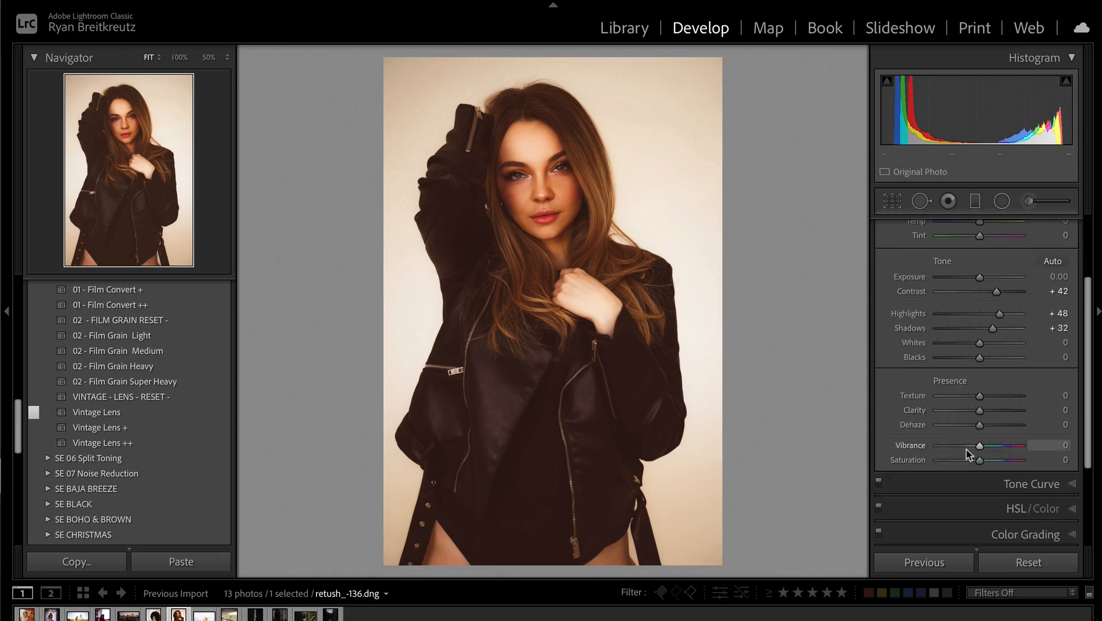
left_click_drag(972, 414, 961, 415)
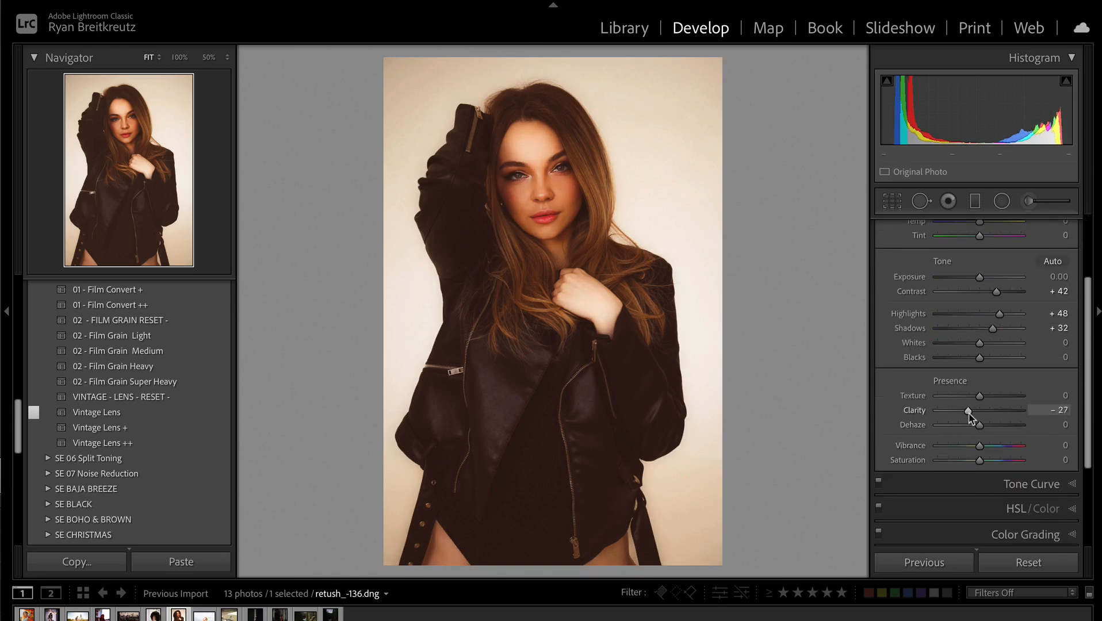
left_click_drag(958, 412, 956, 413)
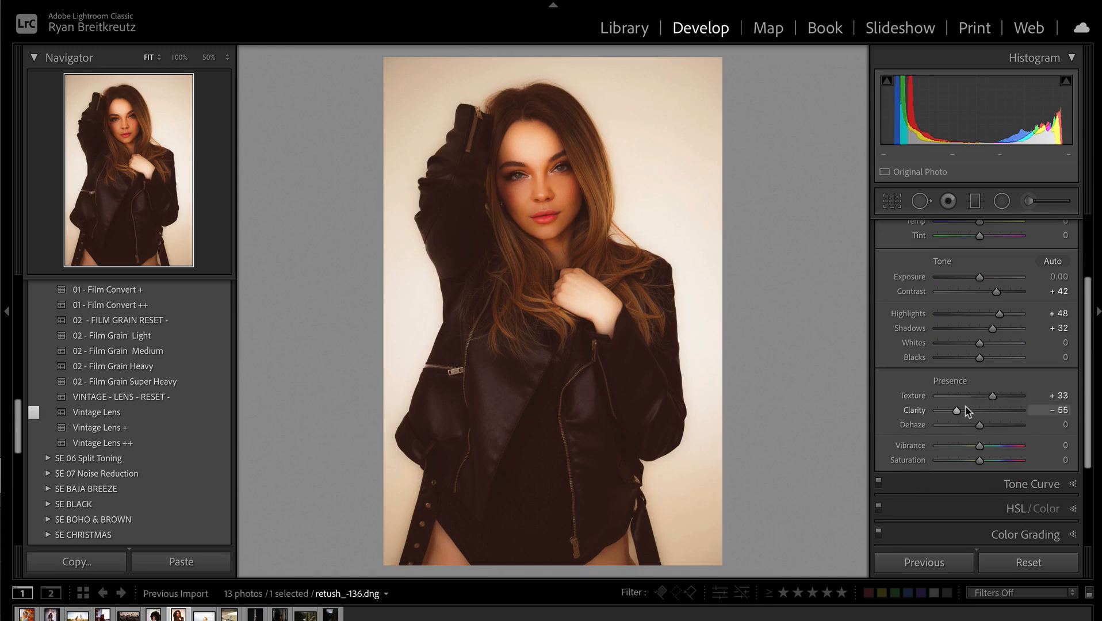
- Open the Detail settings and turn the Detail adjustments on for the portrait
scroll(1013, 440, "down", 5)
left_click(1046, 431)
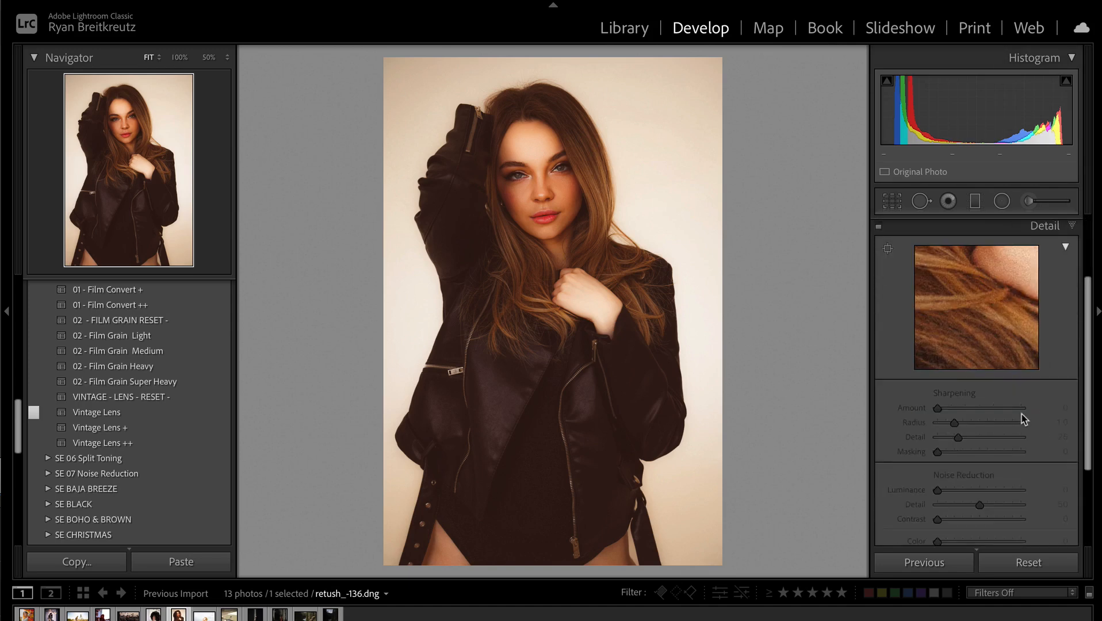
left_click(880, 228)
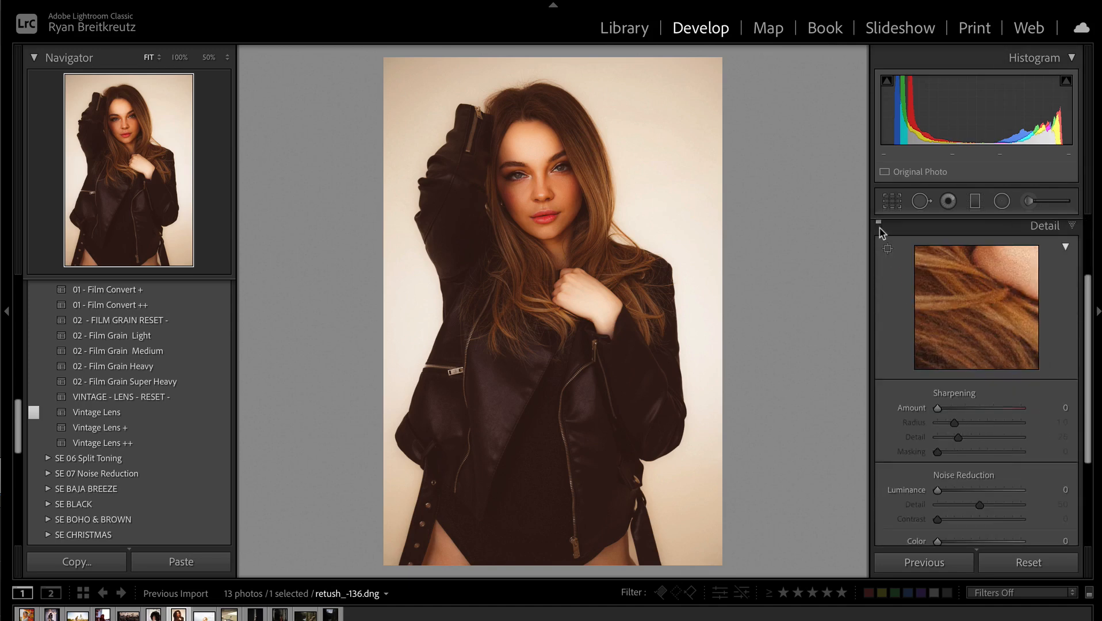
- Reset the portrait's edits to compare with the original, and undo the reset
left_click(1040, 565)
key("ctrl+z")
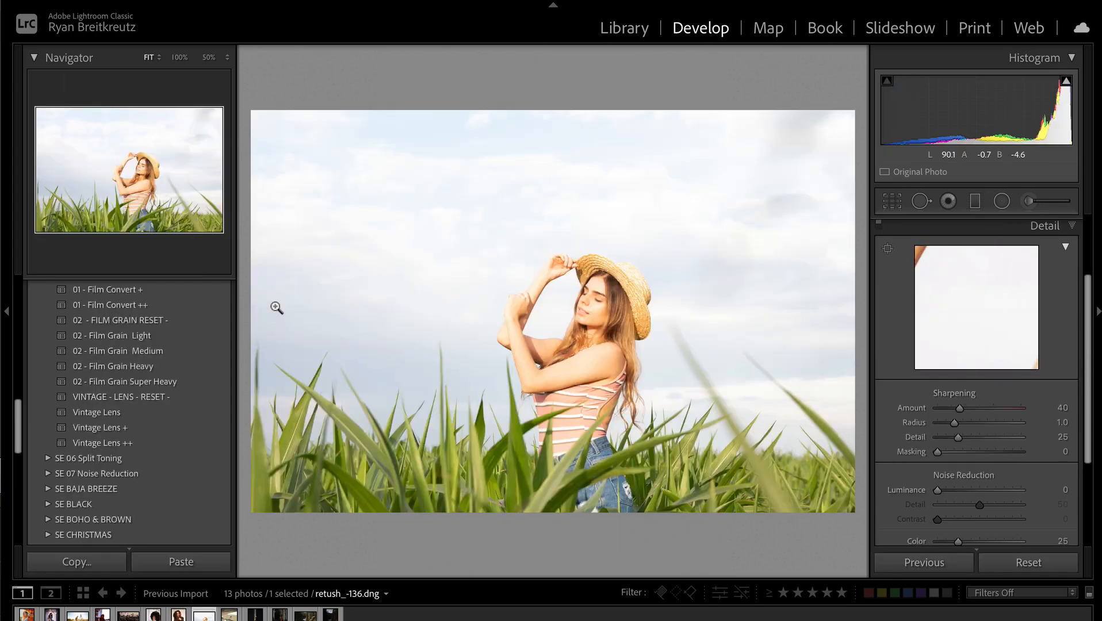
- Darken the photo of the woman in the straw hat by setting Exposure to -2.30
scroll(1055, 336, "up", 3)
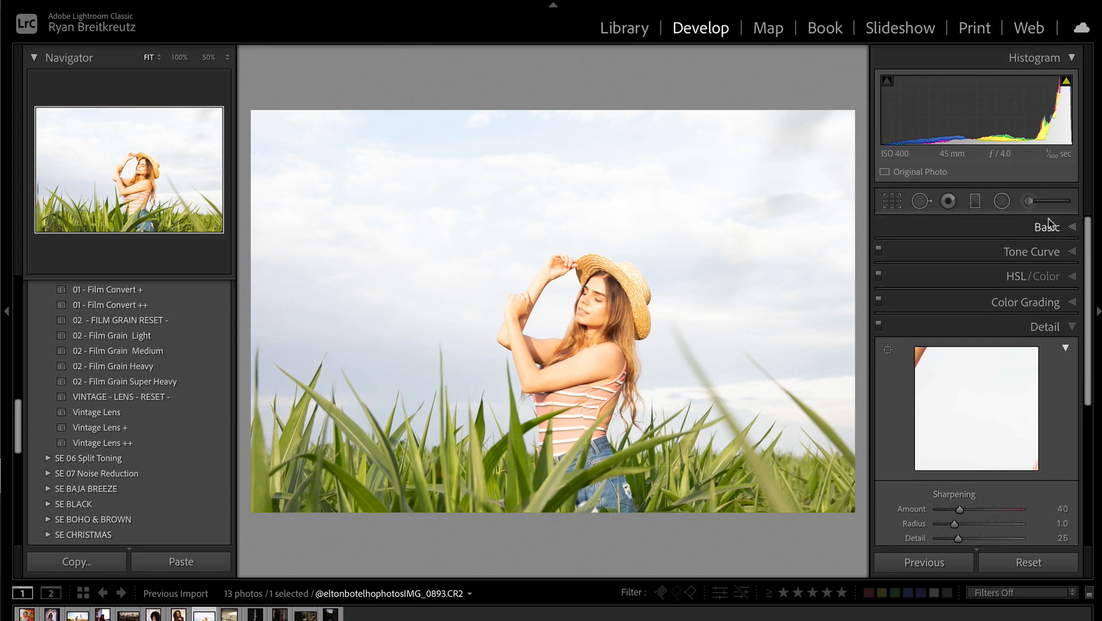
left_click(1053, 226)
left_click(965, 380)
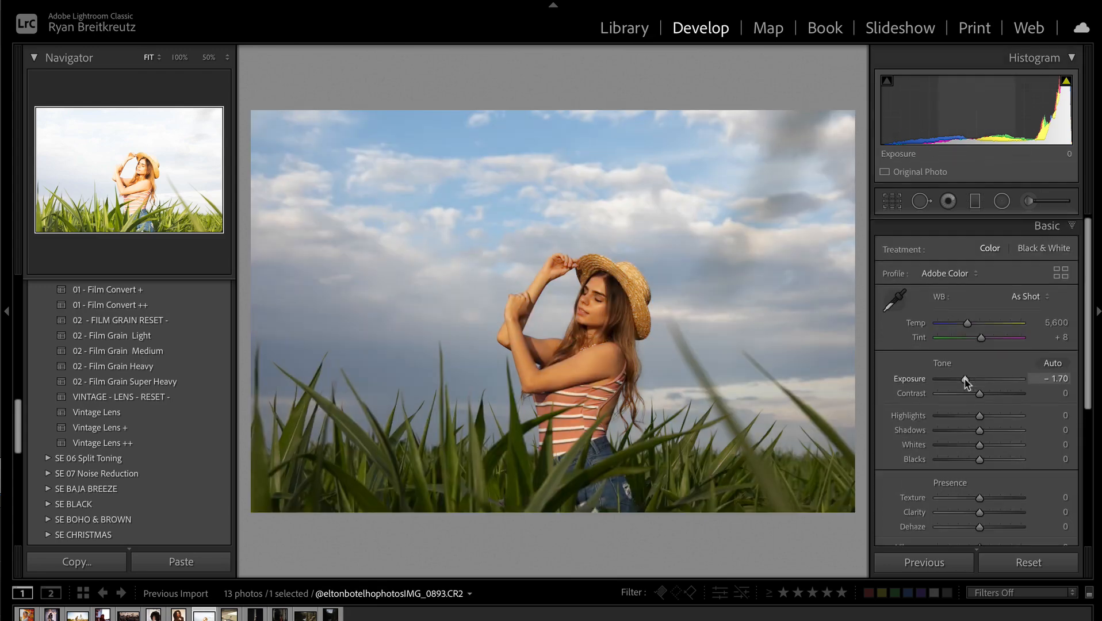
left_click_drag(965, 381, 961, 382)
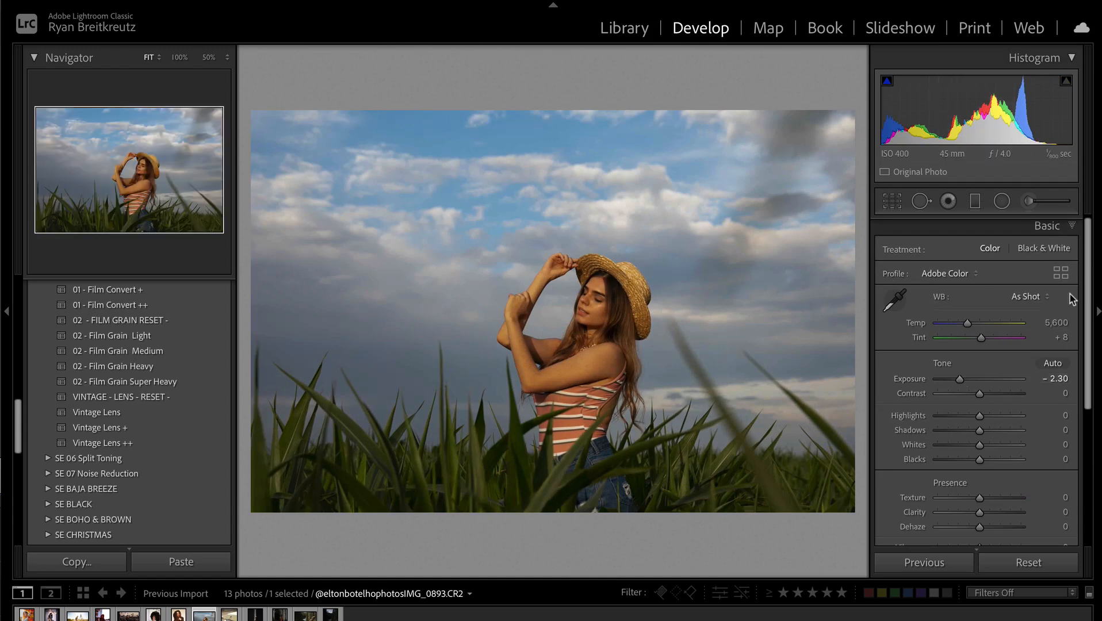
- Inspect the woman up close, and try shifting the photo's white balance to Temp 5,334 and Tint +61
left_click(617, 374)
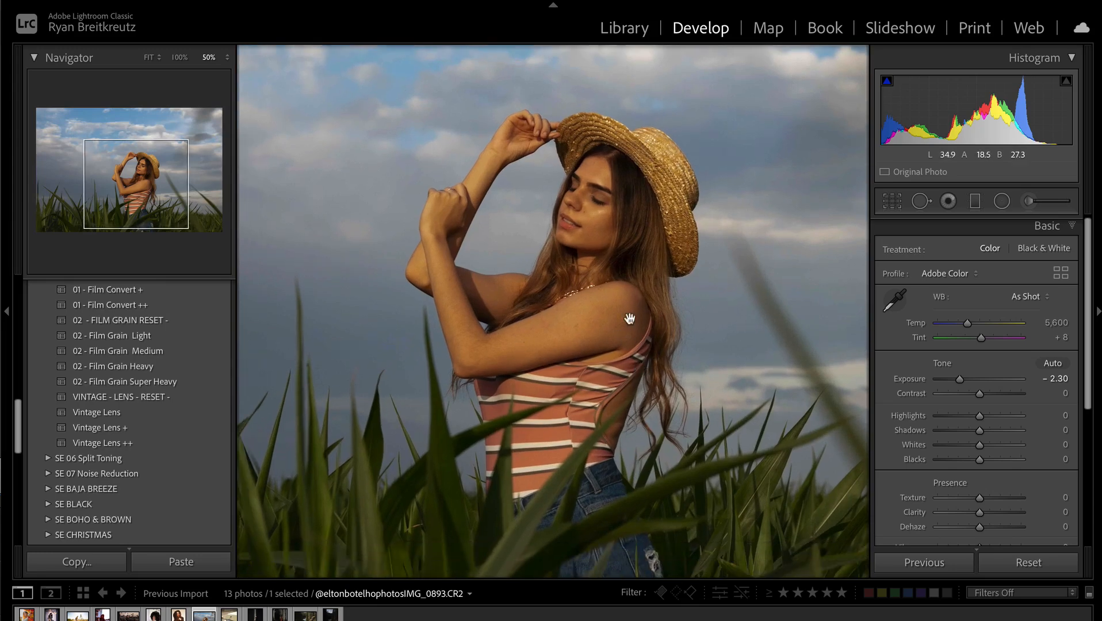
left_click(603, 352)
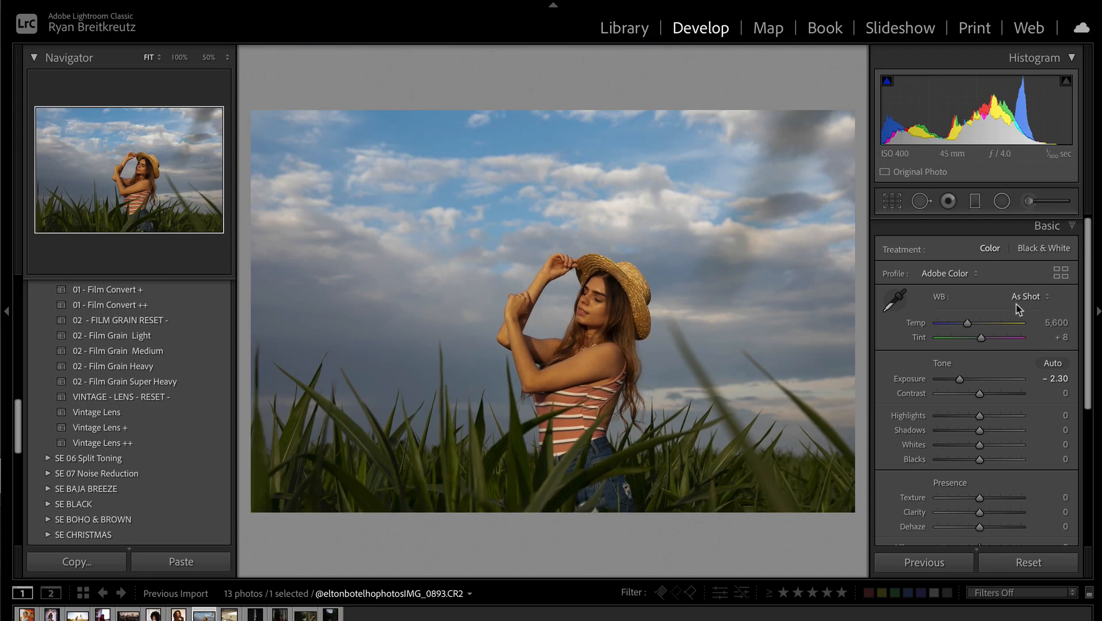
mouse_move(982, 337)
left_mouse_down()
mouse_move(1000, 340)
mouse_move(966, 327)
left_mouse_up()
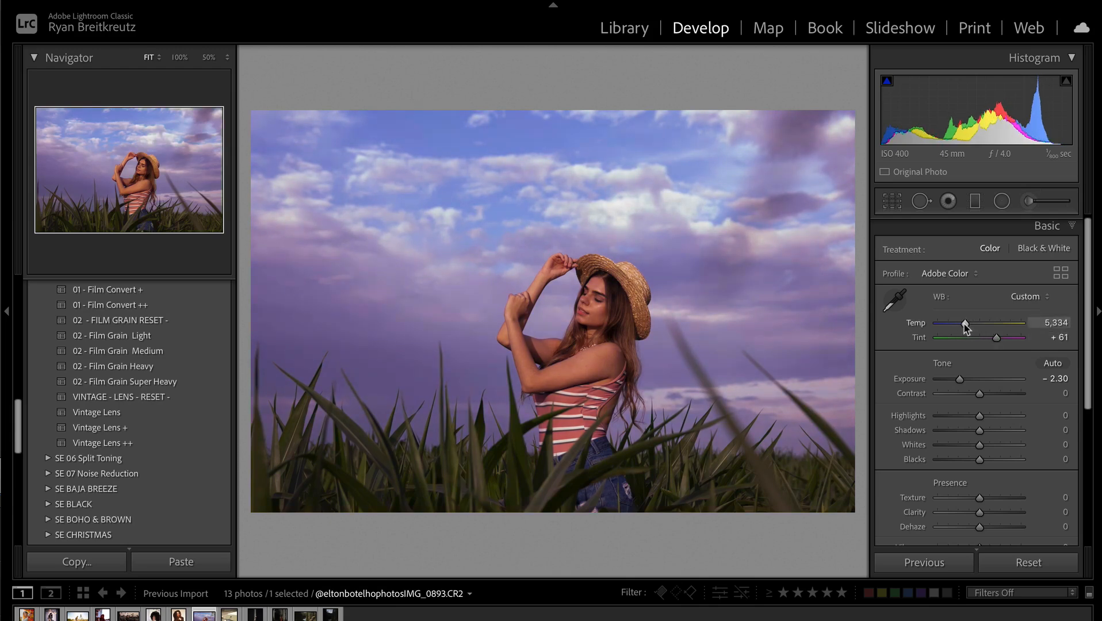
key("shift+equal")
key("shift+equal")
key("shift+minus")
key("shift+minus")
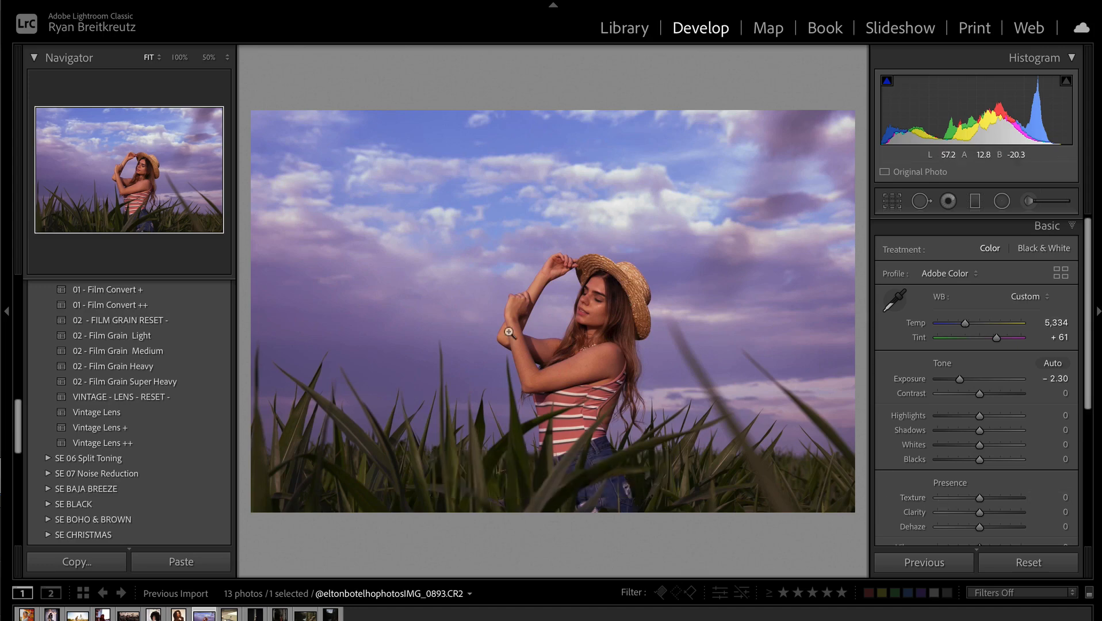
- Reset the photo's edits, and set Exposure to -2.35, Contrast to +22 and Highlights to +64
left_click(1028, 564)
left_click_drag(981, 380, 1096, 422)
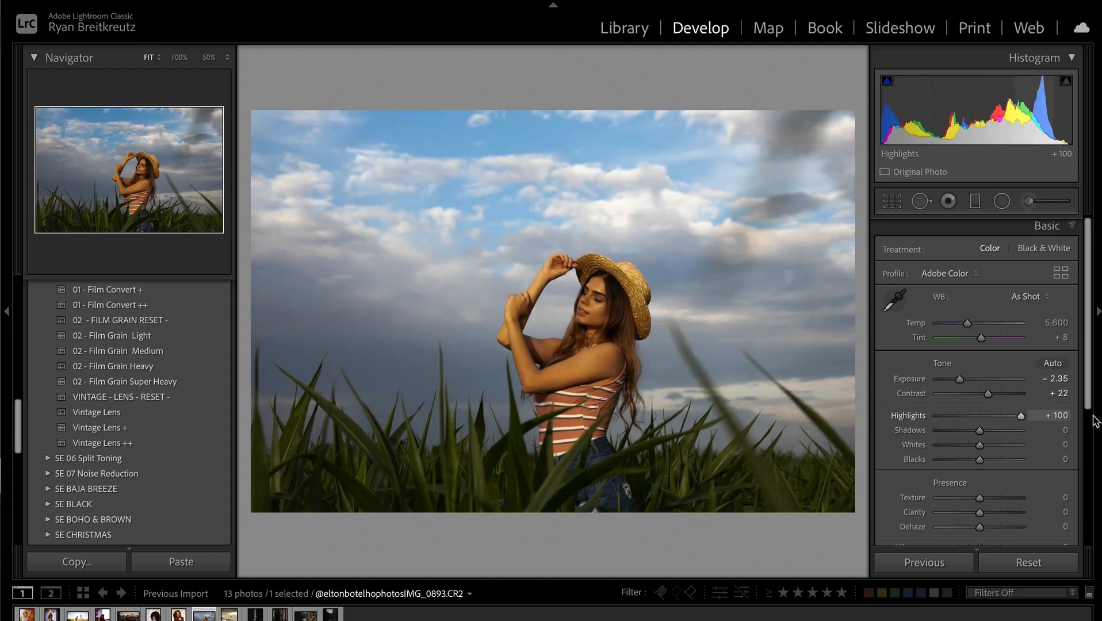
left_click_drag(1021, 420, 1006, 416)
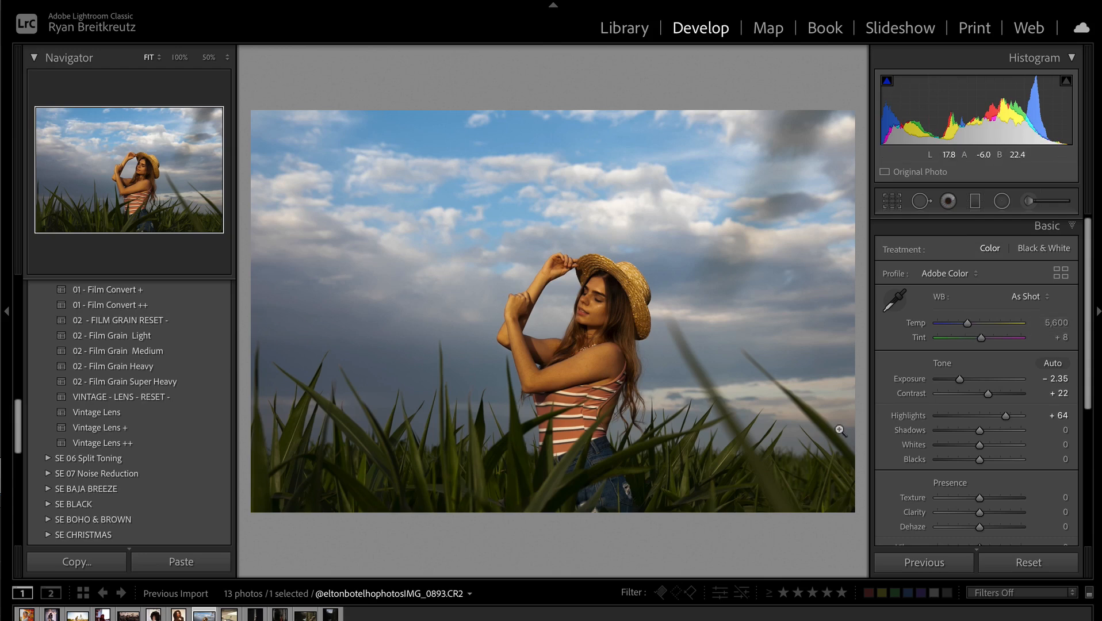
- Paint an adjustment brush mask over the woman from her face down to her jeans, with the mask overlay shown
left_click(1029, 201)
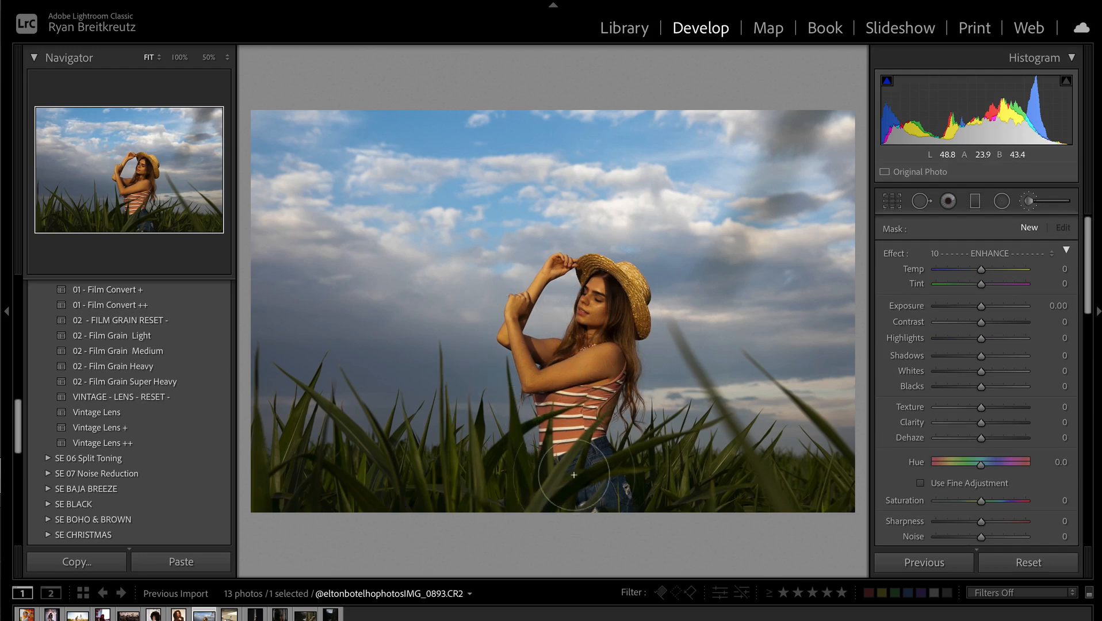
left_click_drag(603, 307, 615, 366)
key("o")
left_click_drag(633, 403, 612, 477)
- Limit the brush mask on the woman with a Color range mask sampled from her skin
scroll(954, 381, "down", 1)
scroll(954, 385, "down", 5)
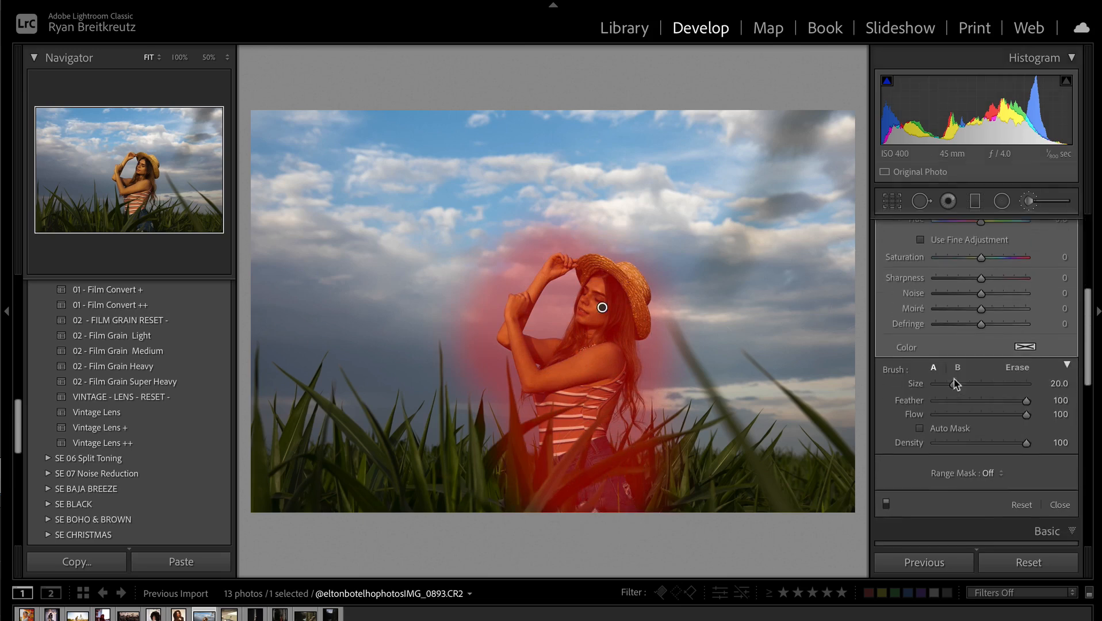
left_click(999, 431)
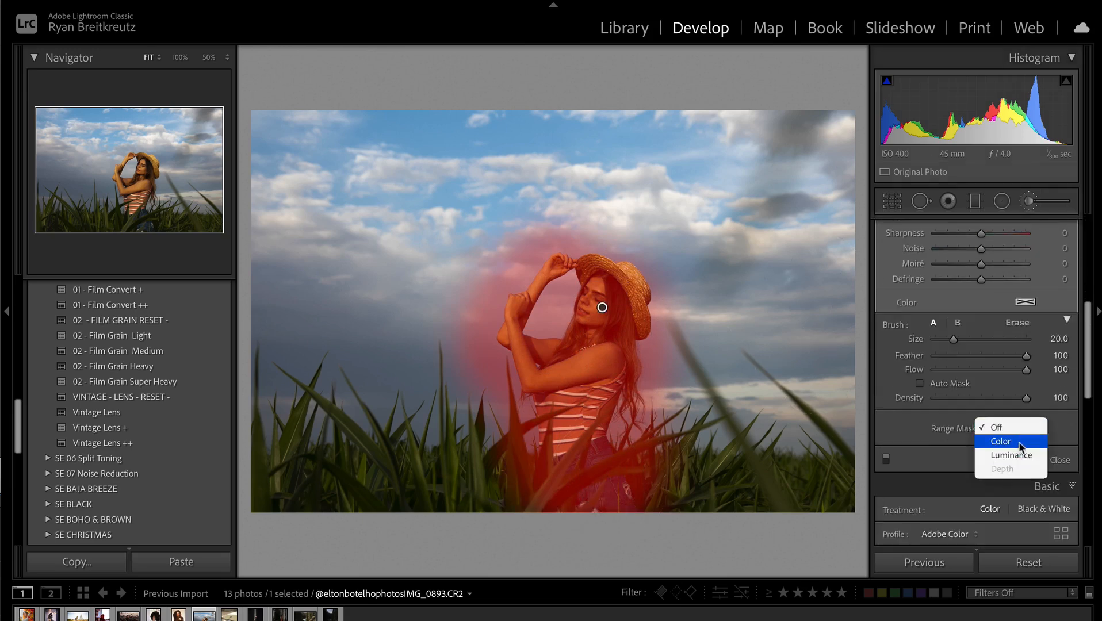
left_click(1020, 444)
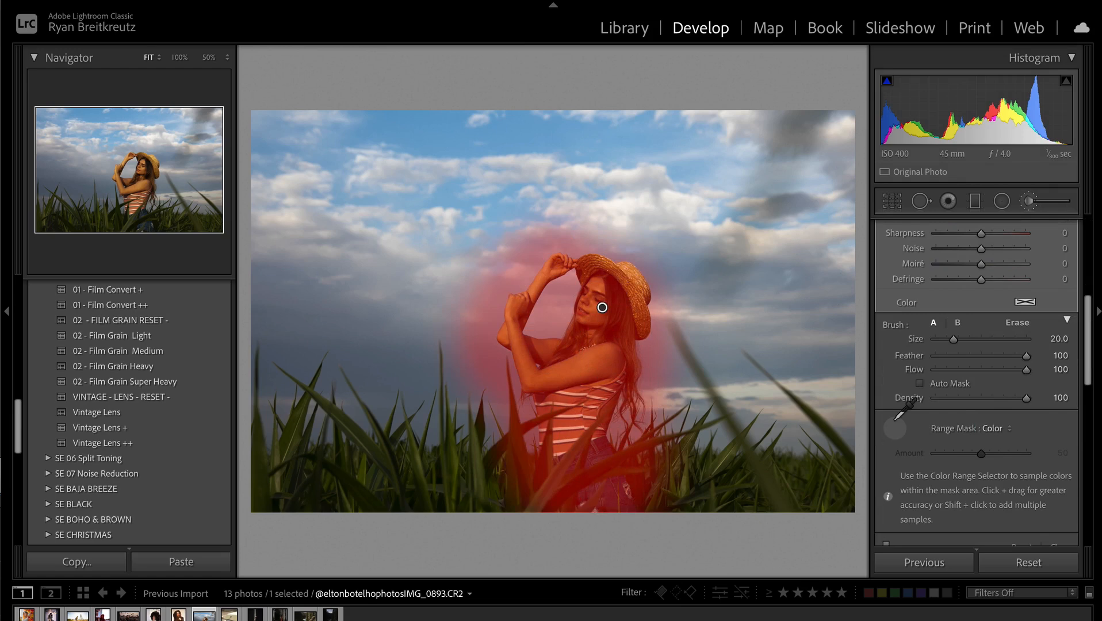
left_click(587, 350)
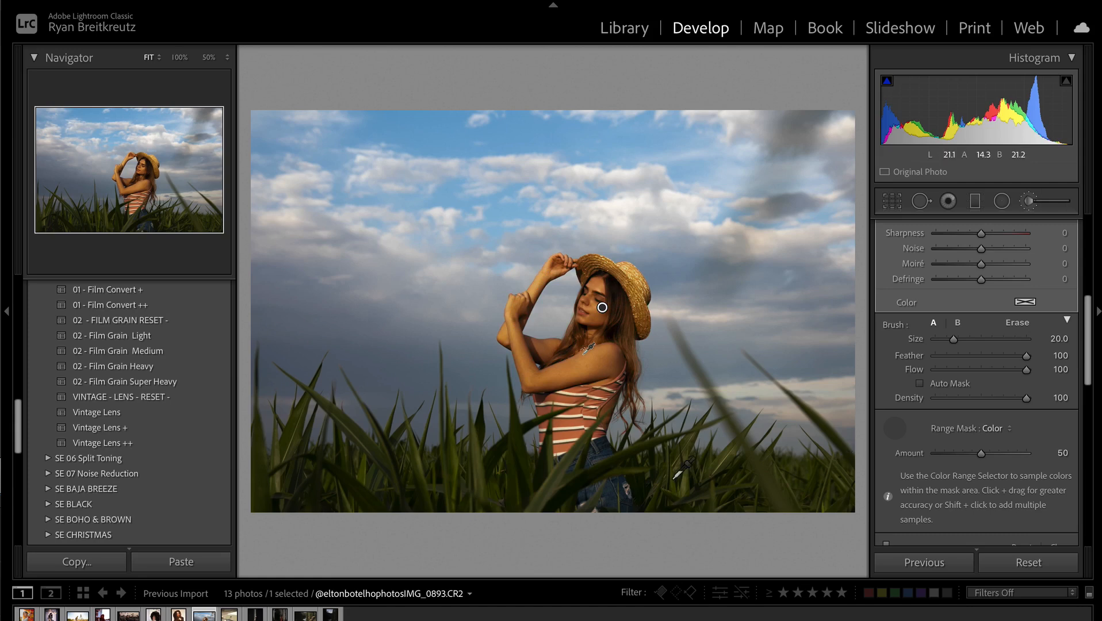
- Set the skin mask's Temp to -27, Tint to 30, Exposure to 0.06 and Highlights to 55
scroll(901, 449, "up", 5)
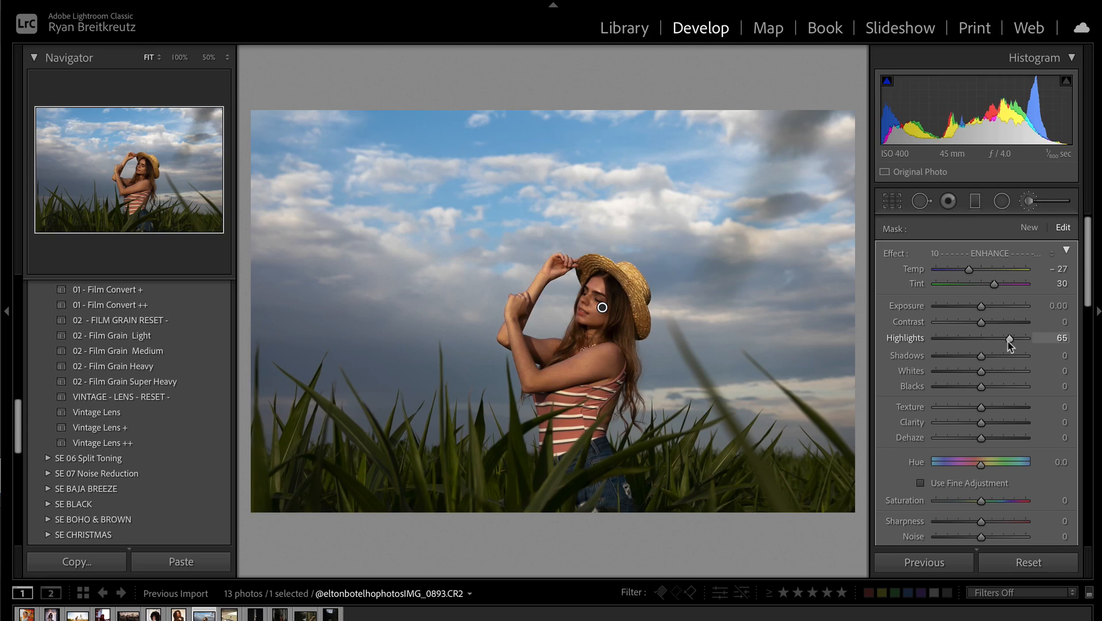
left_click_drag(981, 307, 983, 308)
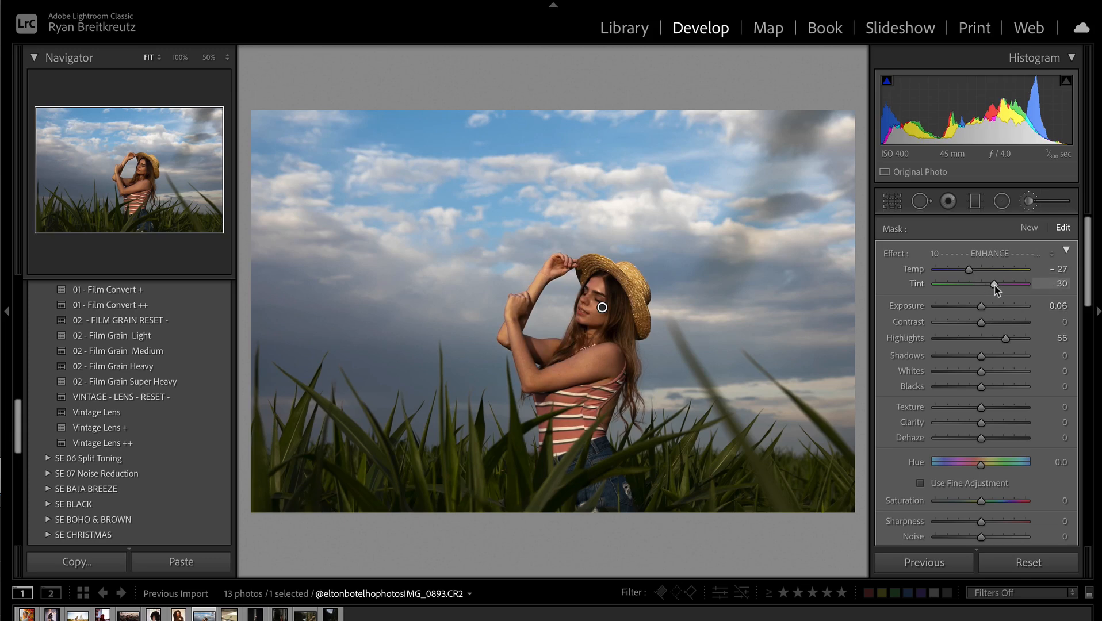
- Compare the skin with and without the brush adjustment by deleting it and undoing the deletion twice
key("Delete")
key("ctrl+z")
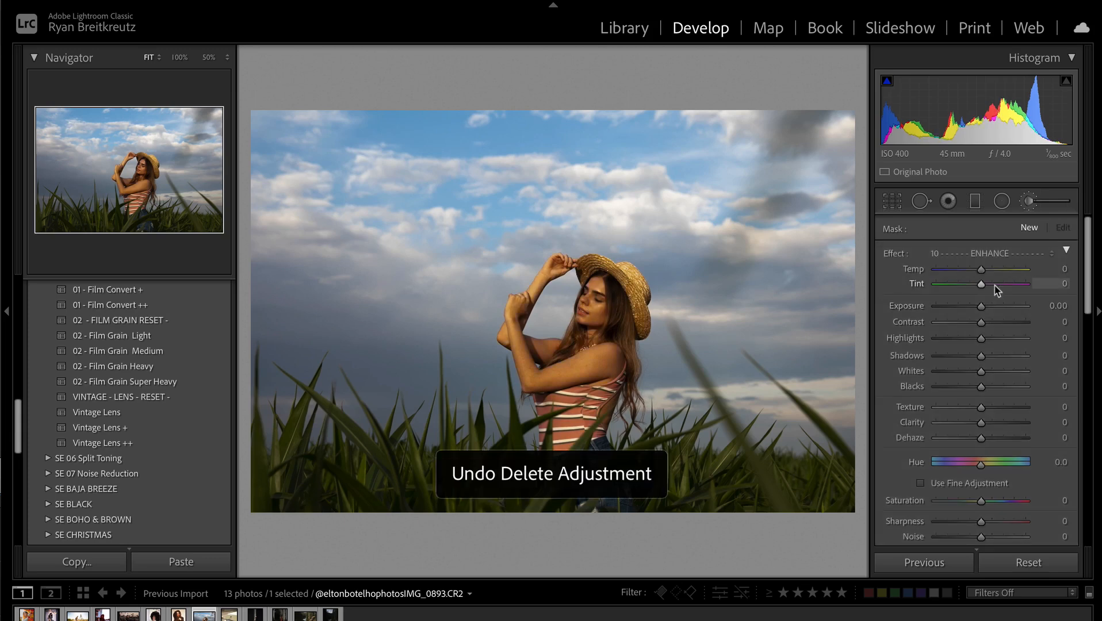
key("Delete")
key("ctrl+z")
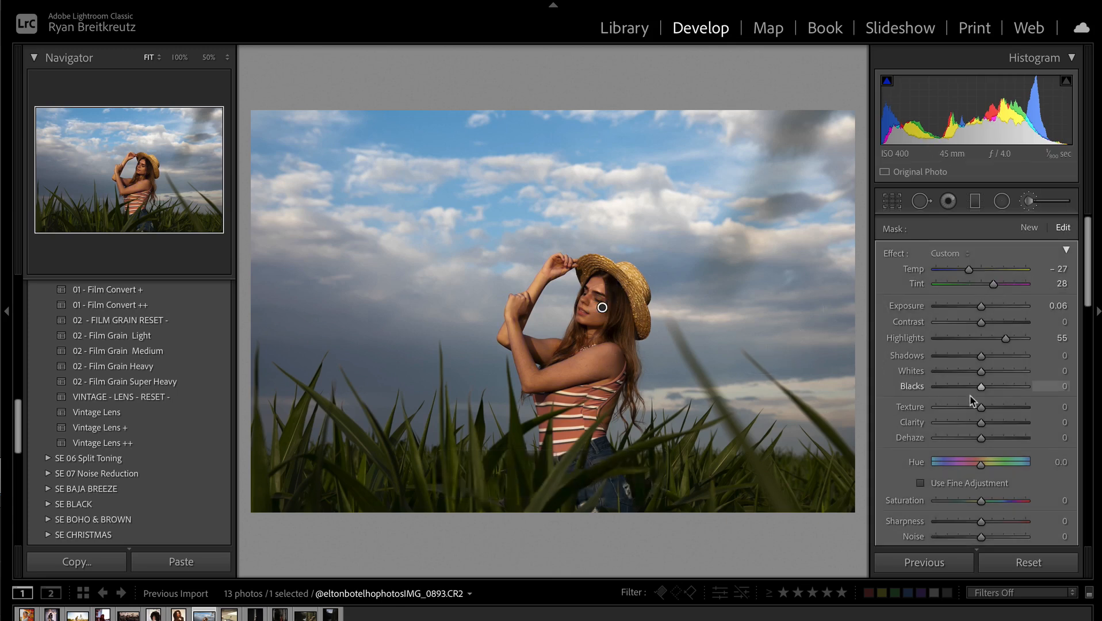
- Set the skin mask's Tint to 28, Whites to 31 and Contrast to -28, and close the adjustment brush
left_click_drag(982, 372, 997, 374)
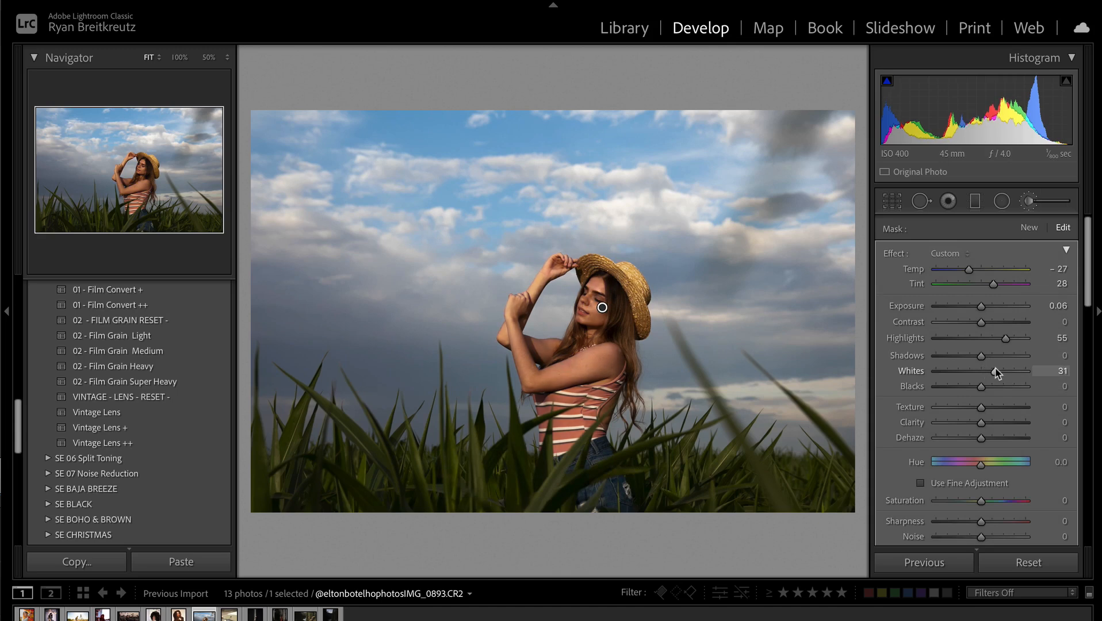
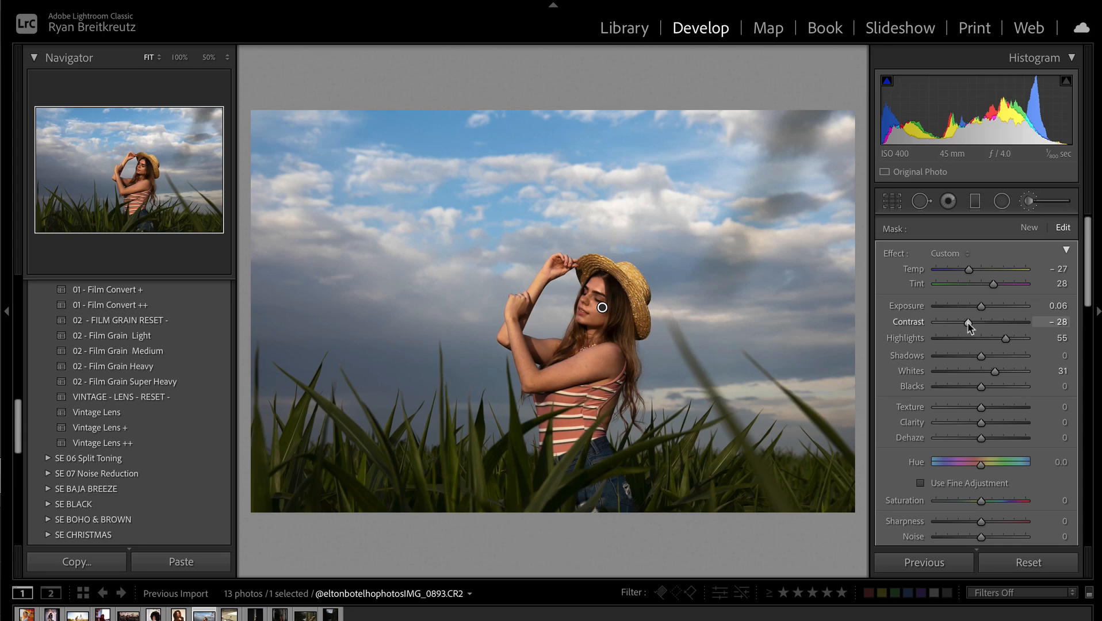
key("k")
- Compare the photo before and after its edits, and set the overall Temp to 5,745
key("backslash")
key("backslash")
key("backslash")
key("backslash")
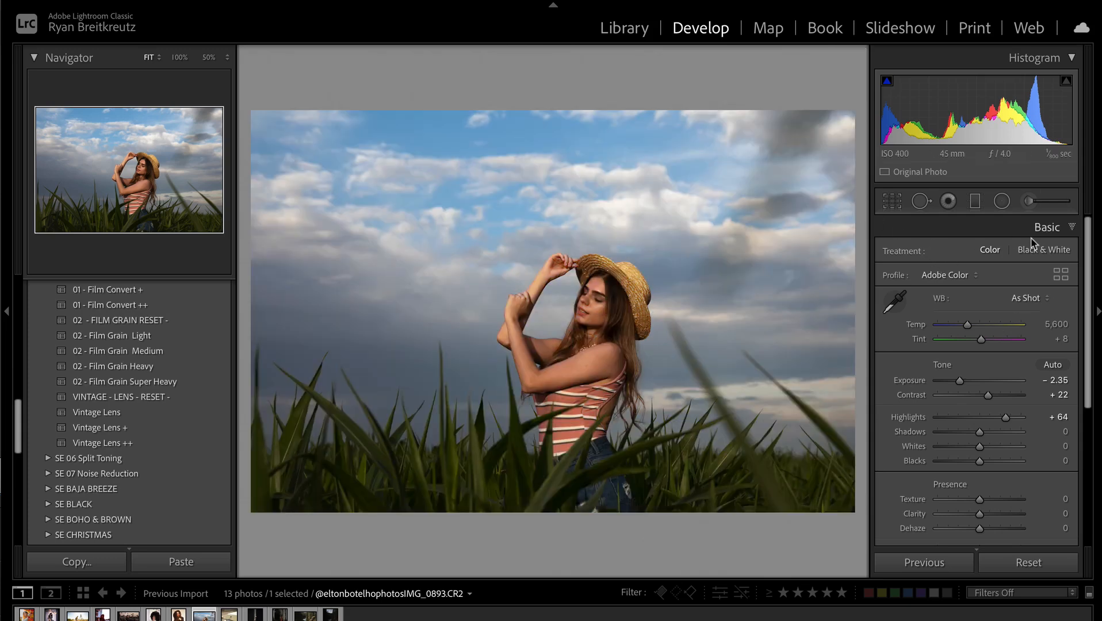
left_click_drag(973, 328, 971, 328)
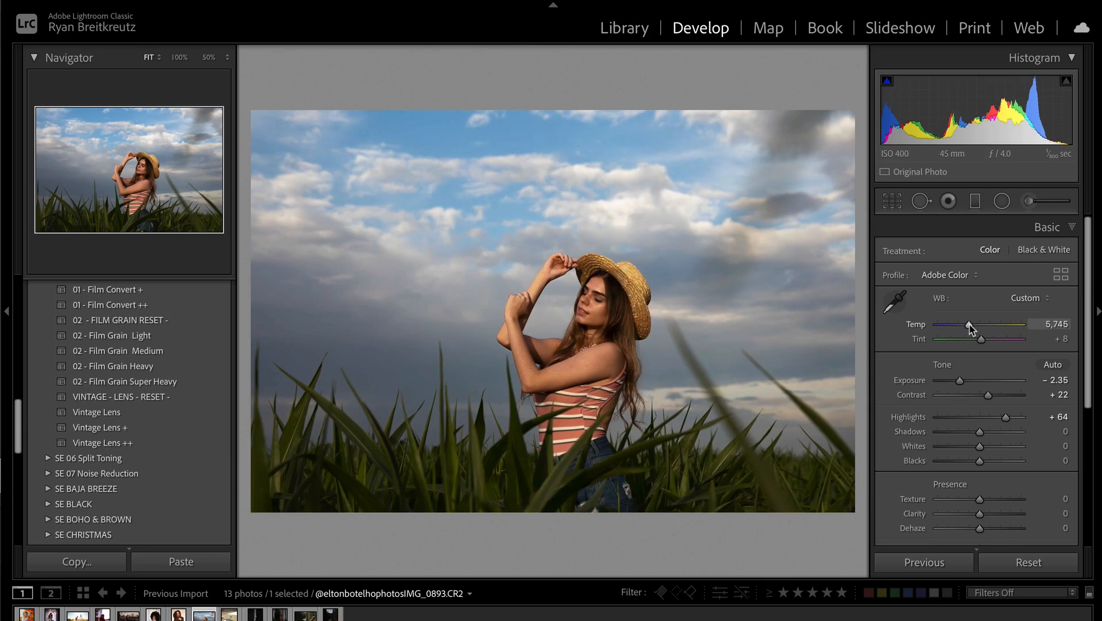
- Paint a new adjustment brush mask across the grass in the foreground, with the mask overlay shown
left_click(1028, 201)
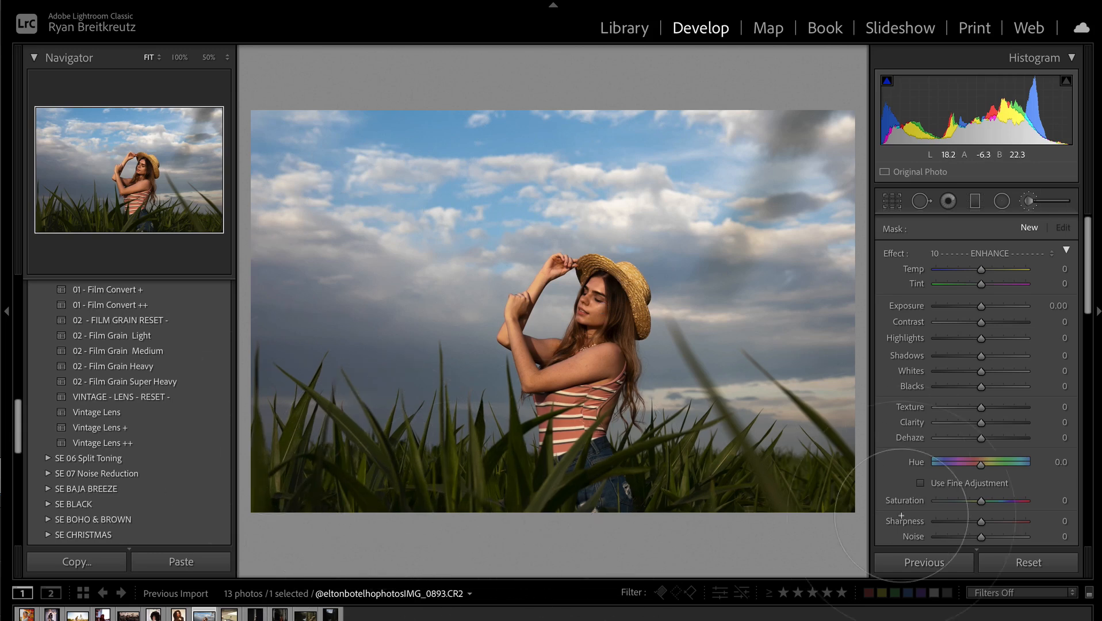
key("o")
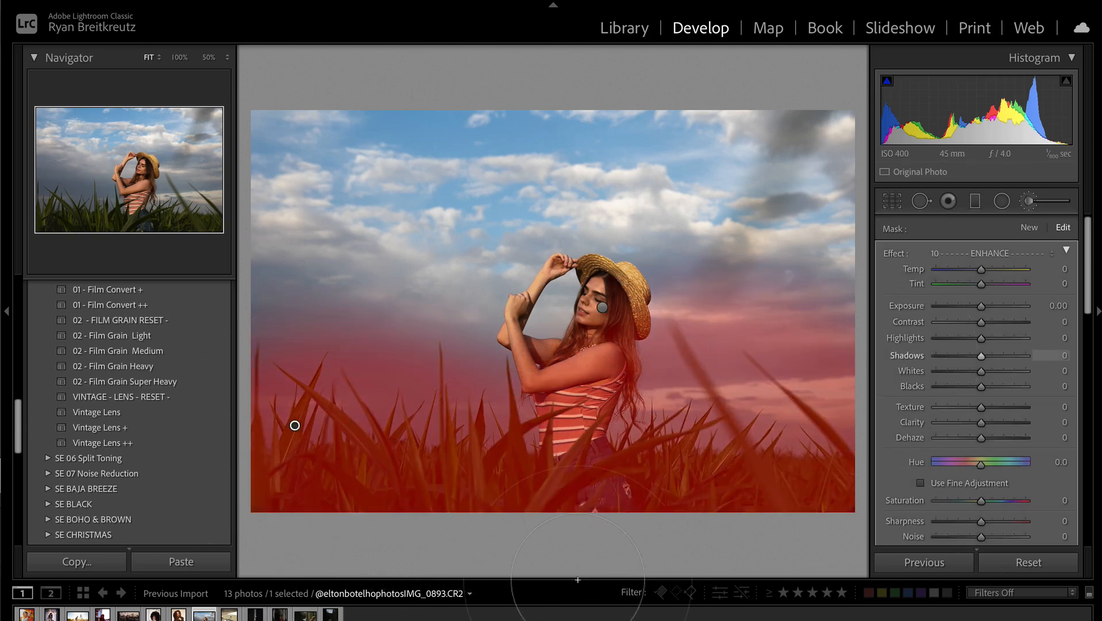
- Limit the foreground brush mask with a Color range mask sampled from the green grass
scroll(1006, 426, "down", 5)
left_click(1002, 471)
left_click(1032, 492)
left_click(1004, 469)
left_click(1011, 453)
left_click(896, 467)
left_click(473, 443)
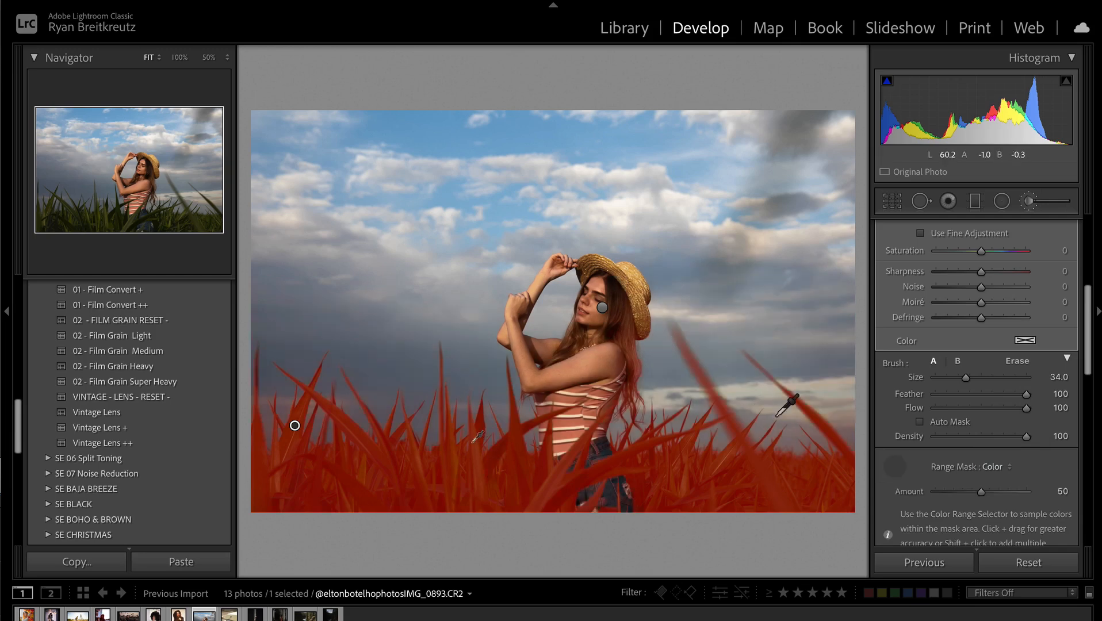
- Set the grass mask's Highlights and Whites to 100, Contrast to 54, Texture to -4 and Exposure to -0.11
scroll(1027, 307, "up", 10)
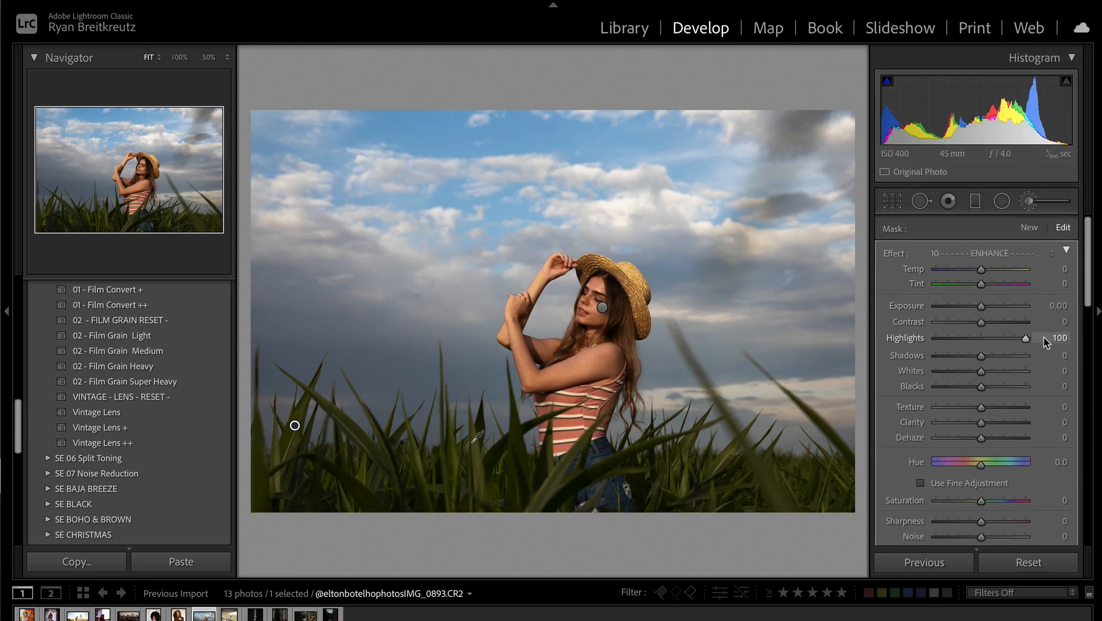
left_click_drag(1001, 372, 1012, 375)
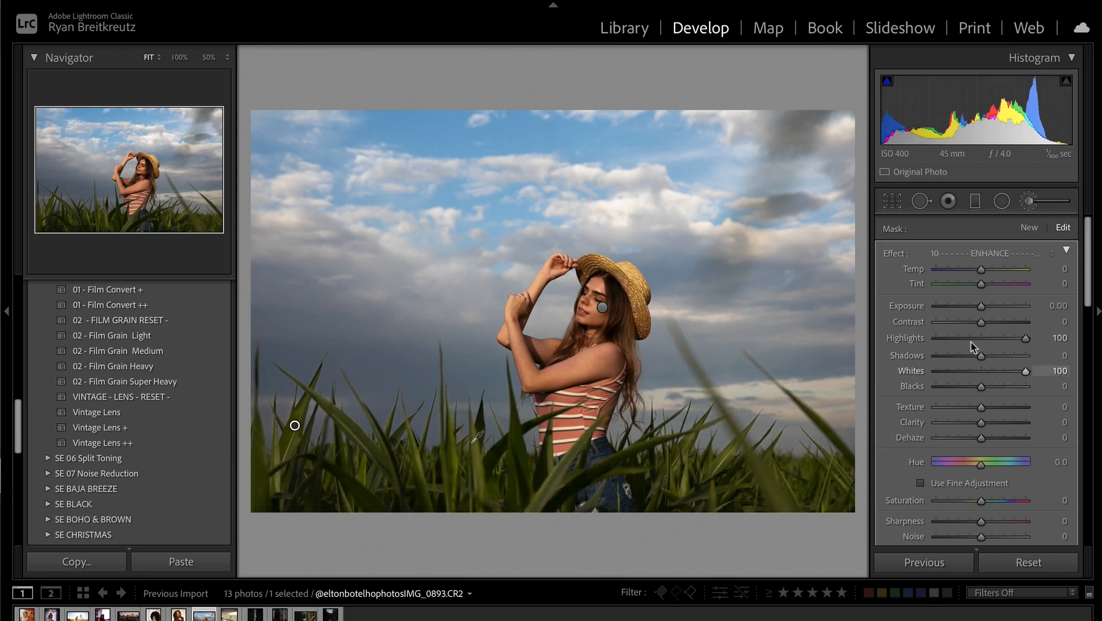
left_click(1006, 323)
left_click(992, 407)
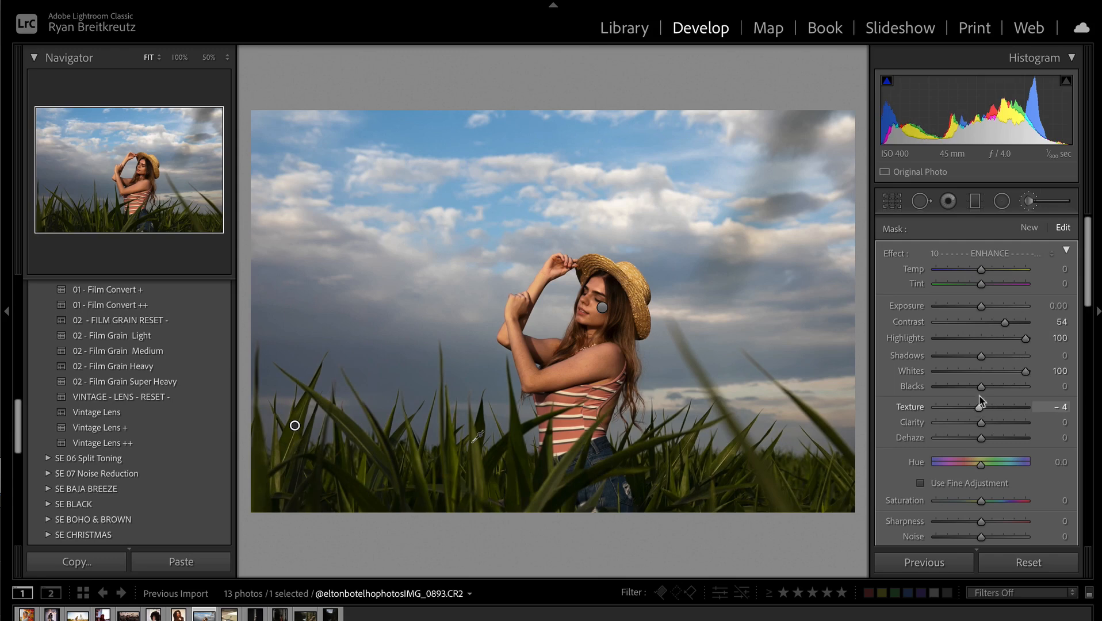
left_click_drag(992, 309, 985, 310)
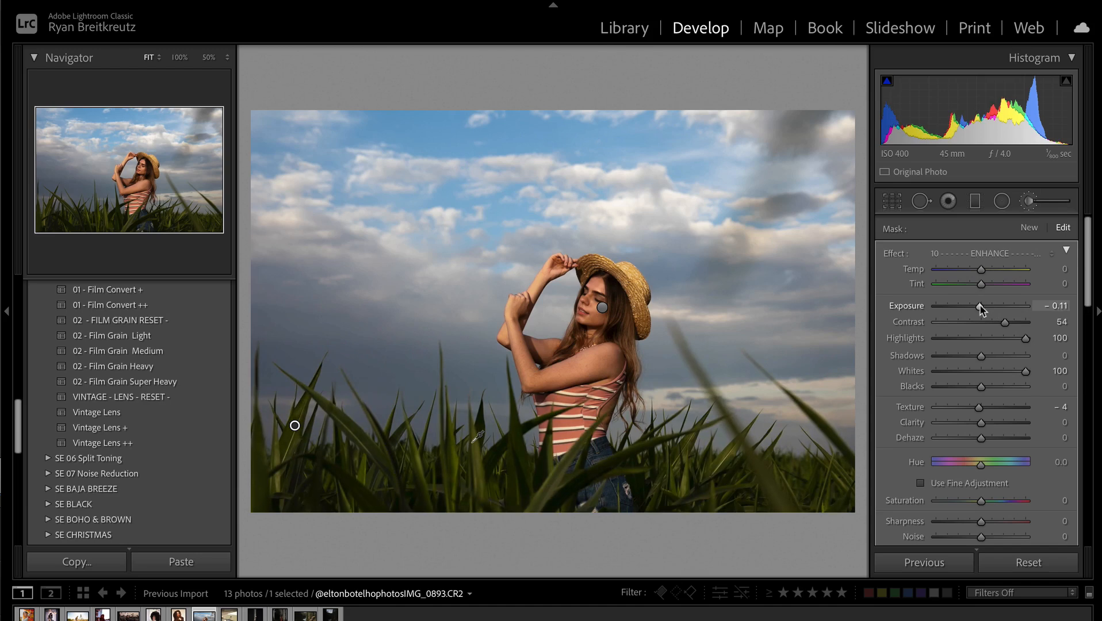
- Set the grass mask's Dehaze to 2, Saturation to 22 and Exposure to -0.18, and delete and restore the adjustment to compare
scroll(983, 309, "down", 3)
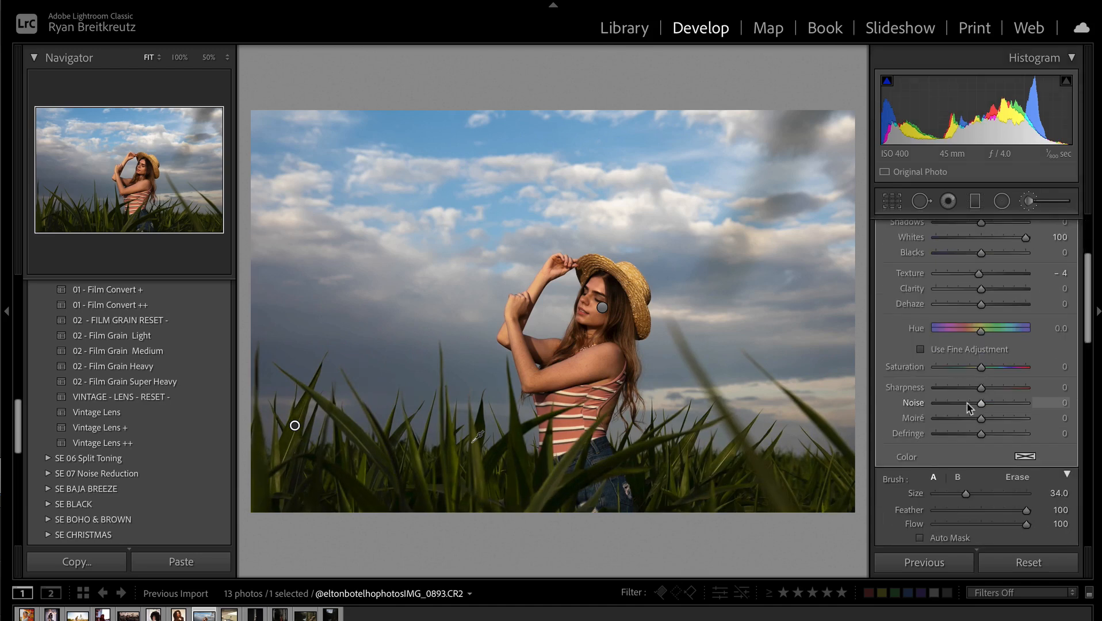
mouse_move(990, 309)
left_mouse_down()
mouse_move(1027, 306)
mouse_move(996, 307)
left_mouse_up()
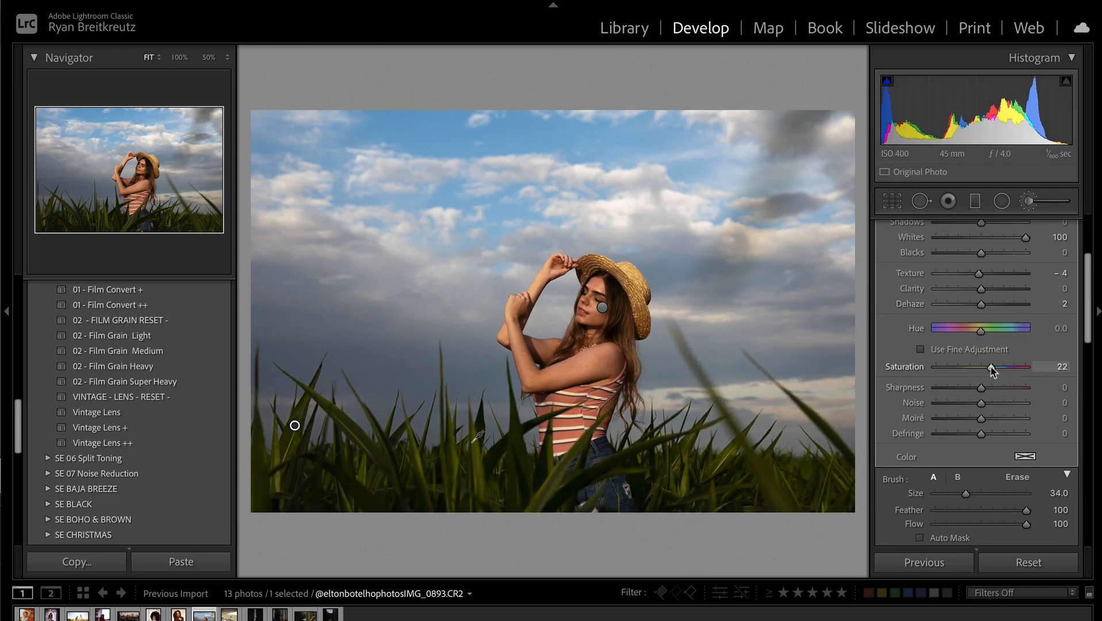
scroll(989, 333, "up", 4)
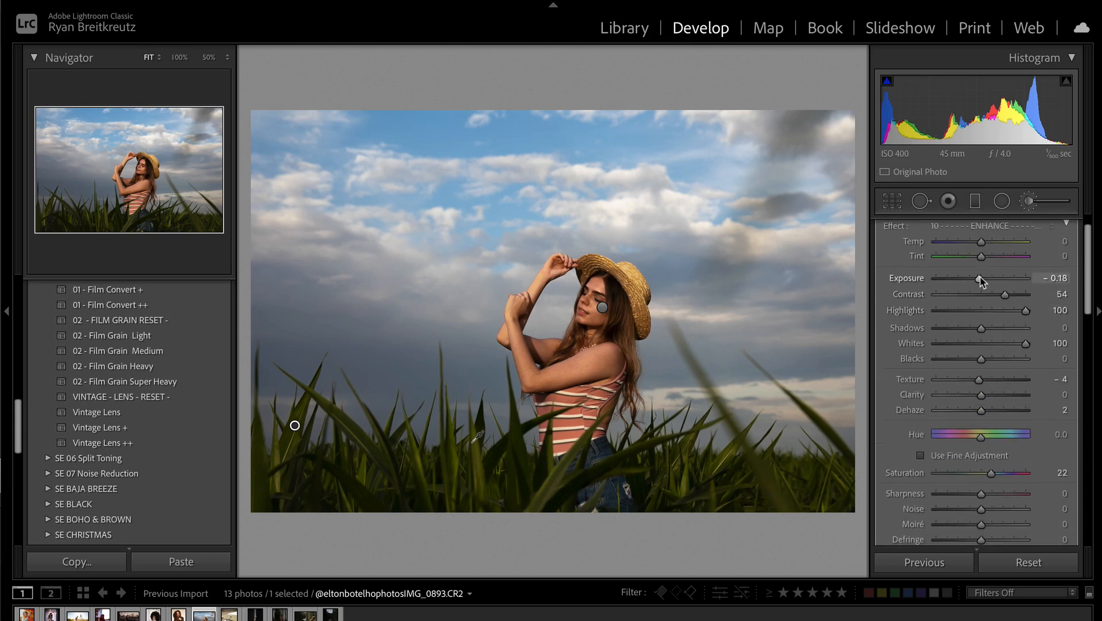
key("Delete")
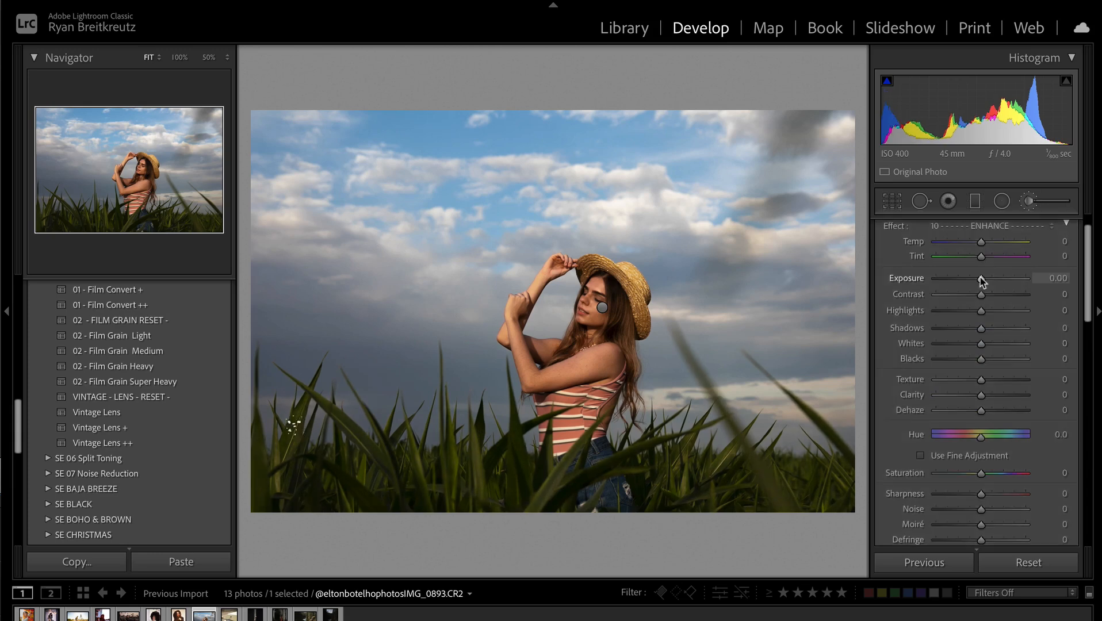
key("ctrl+z")
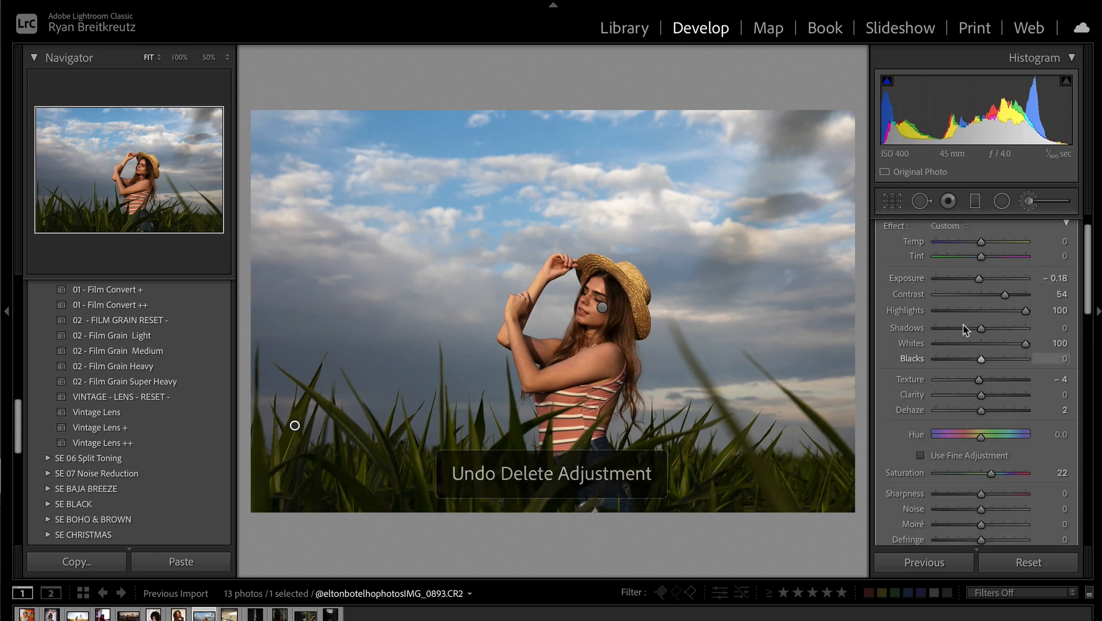
- Refine the grass mask with Blacks at 13, Dehaze at 51 and Exposure at -0.23
left_click_drag(995, 364, 991, 364)
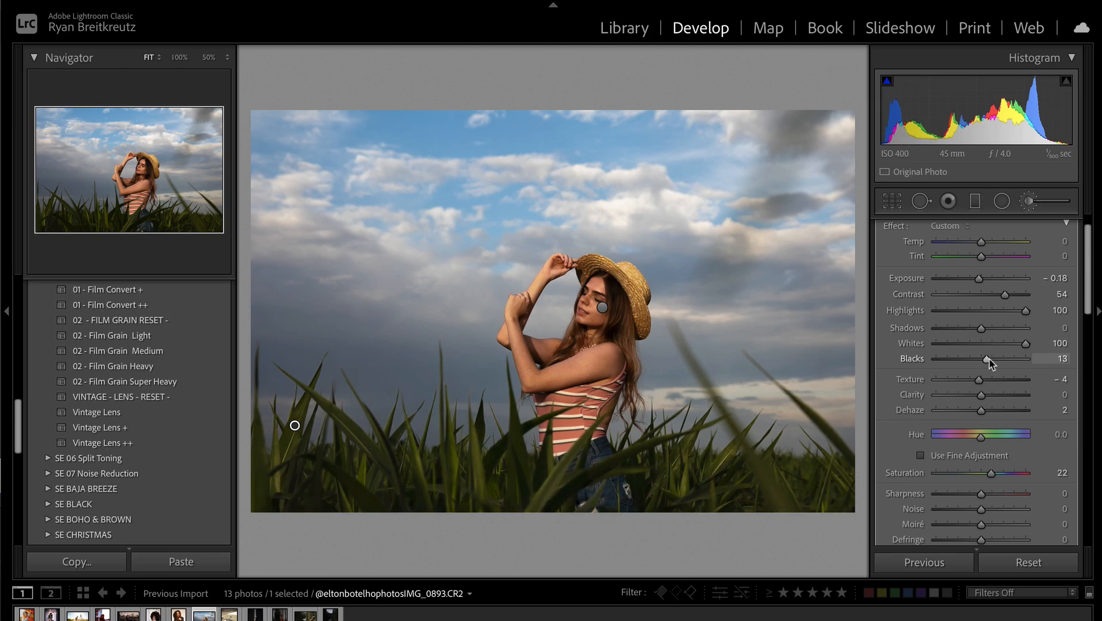
left_click(983, 411)
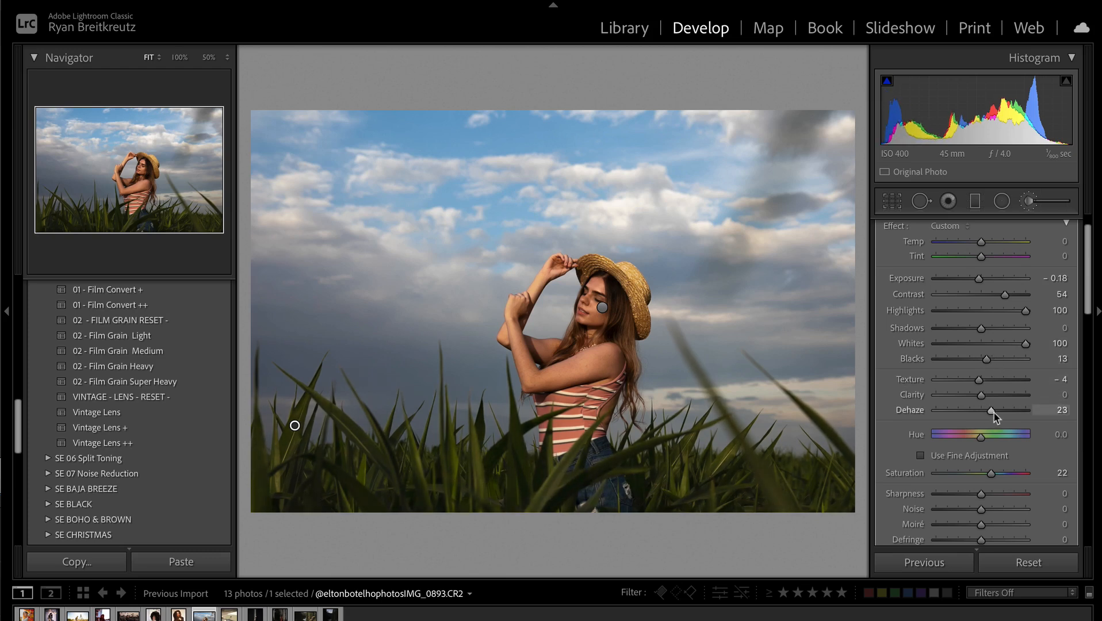
left_click_drag(1018, 419, 1016, 420)
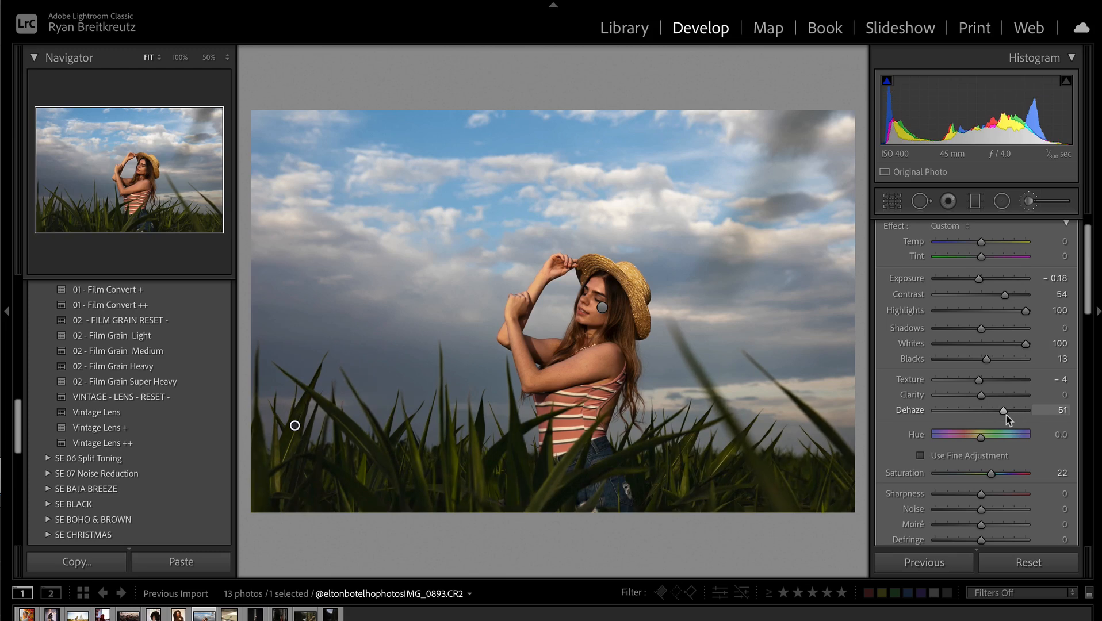
mouse_move(980, 279)
left_mouse_down()
mouse_move(989, 279)
mouse_move(979, 280)
left_mouse_up()
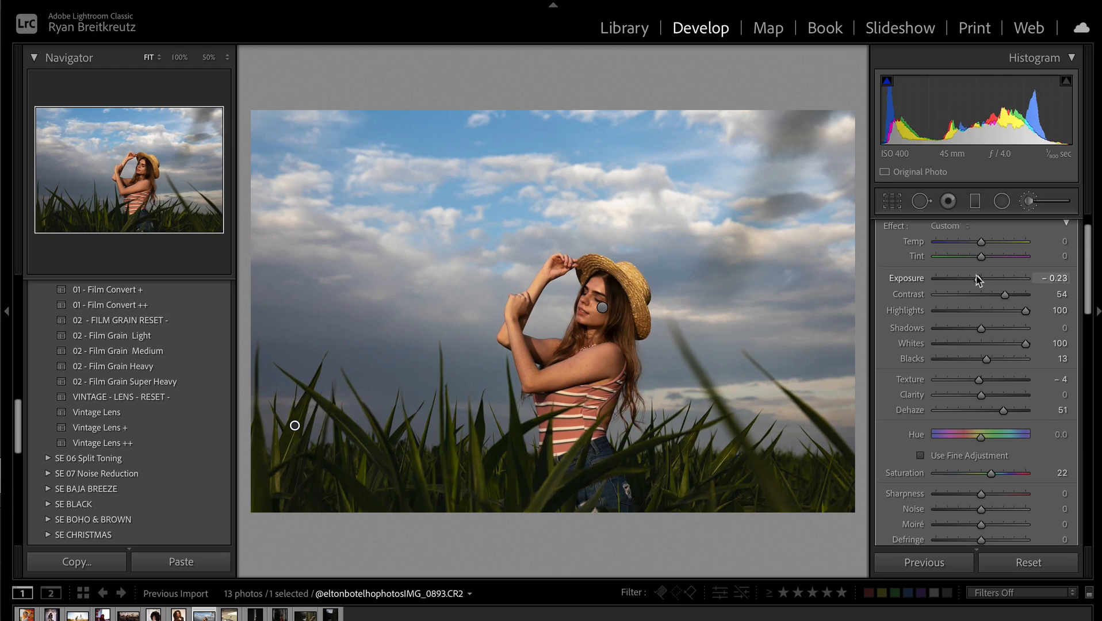
- Delete and restore the grass adjustment to compare its effect, and close the adjustment brush
key("Delete")
key("ctrl+z")
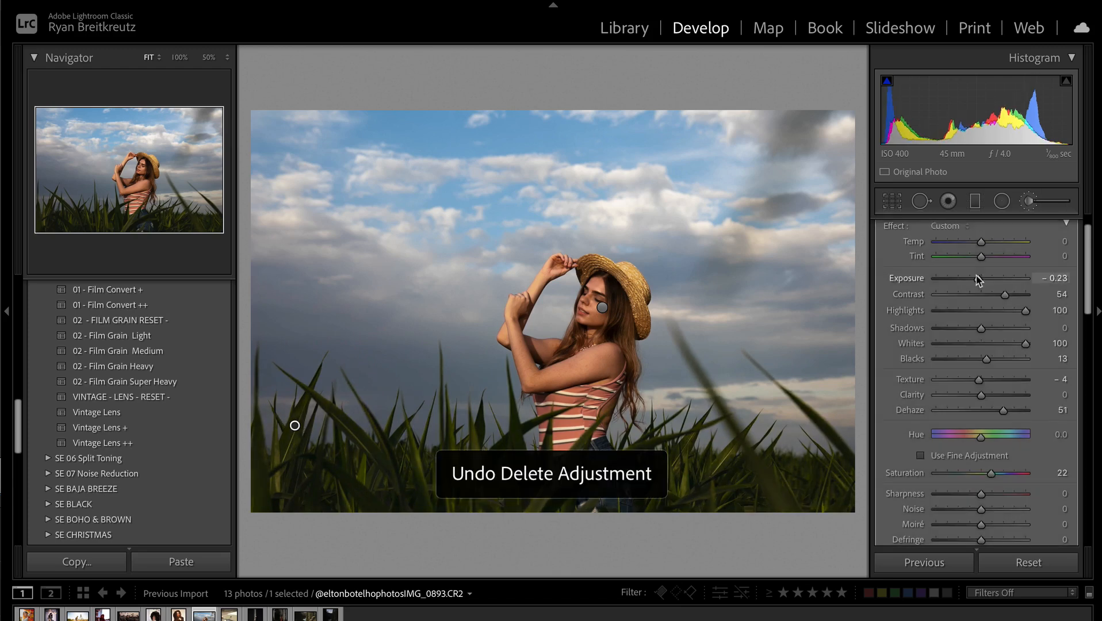
left_click(1002, 200)
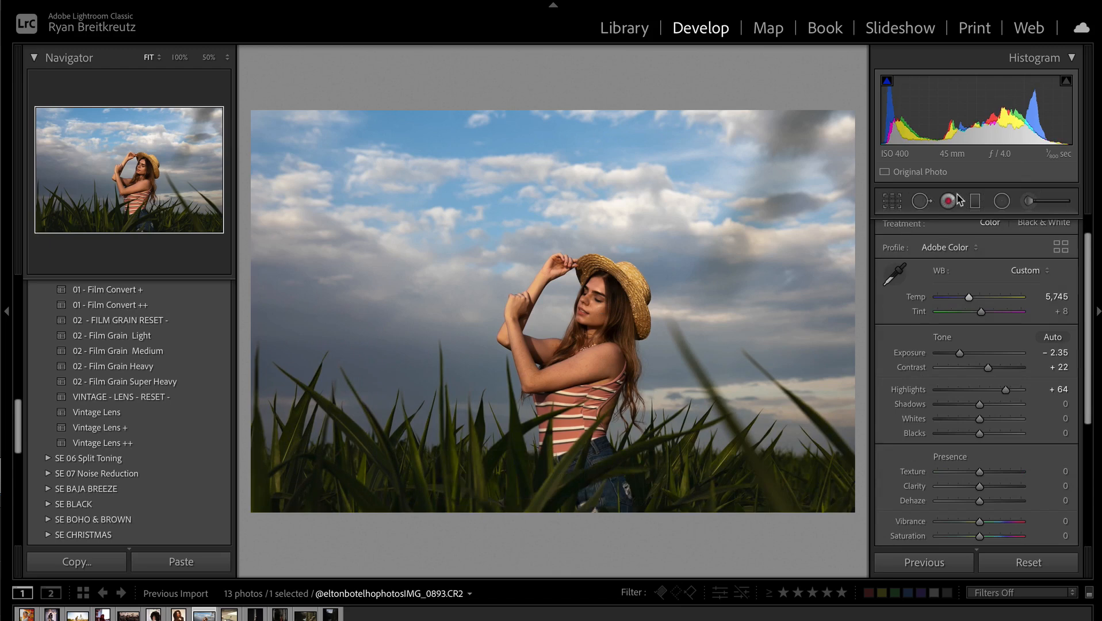
- Add a graduated filter fading from the grass up into the sky with Exposure at 0.14, and close the filter
left_click(975, 202)
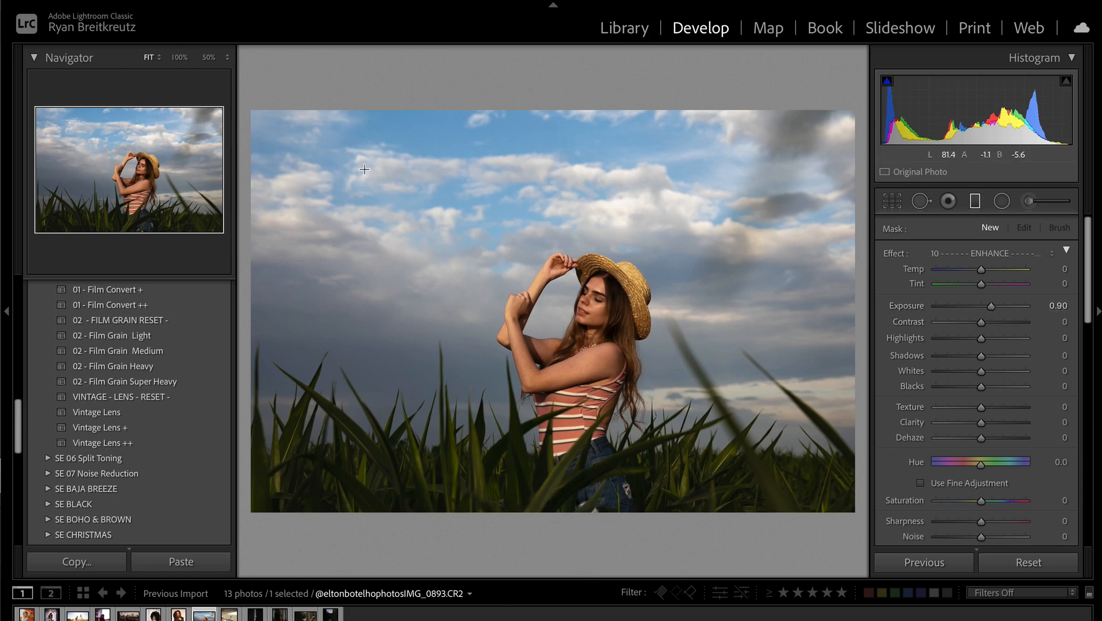
mouse_move(551, 525)
left_mouse_down()
mouse_move(544, 118)
mouse_move(569, 363)
left_mouse_up()
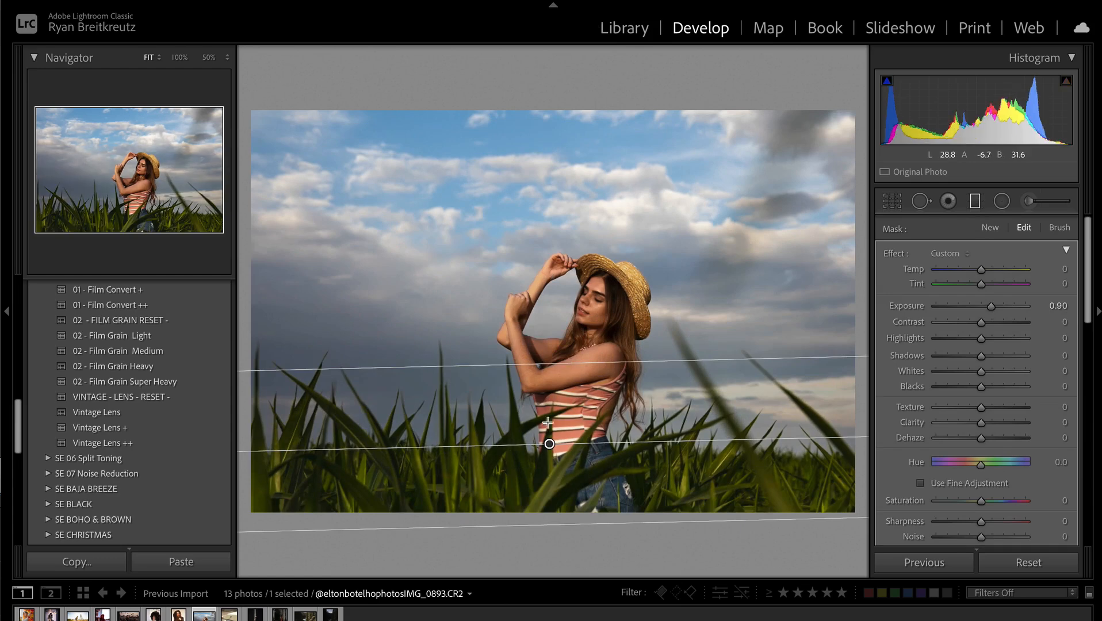
left_click_drag(549, 443, 535, 283)
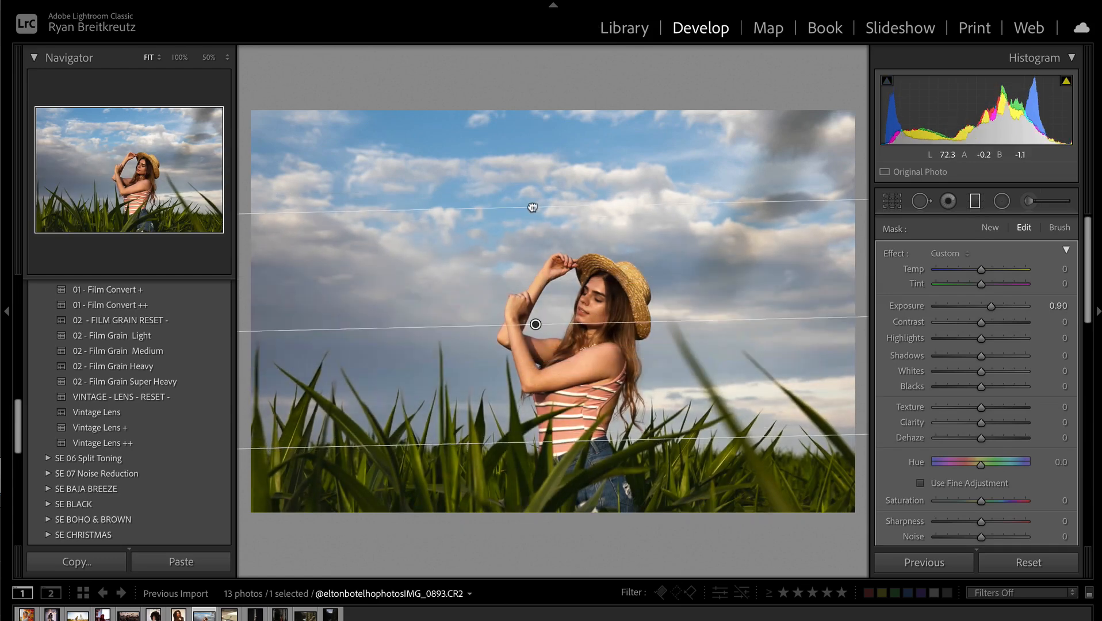
left_click_drag(529, 208, 520, 127)
left_click_drag(534, 283, 534, 314)
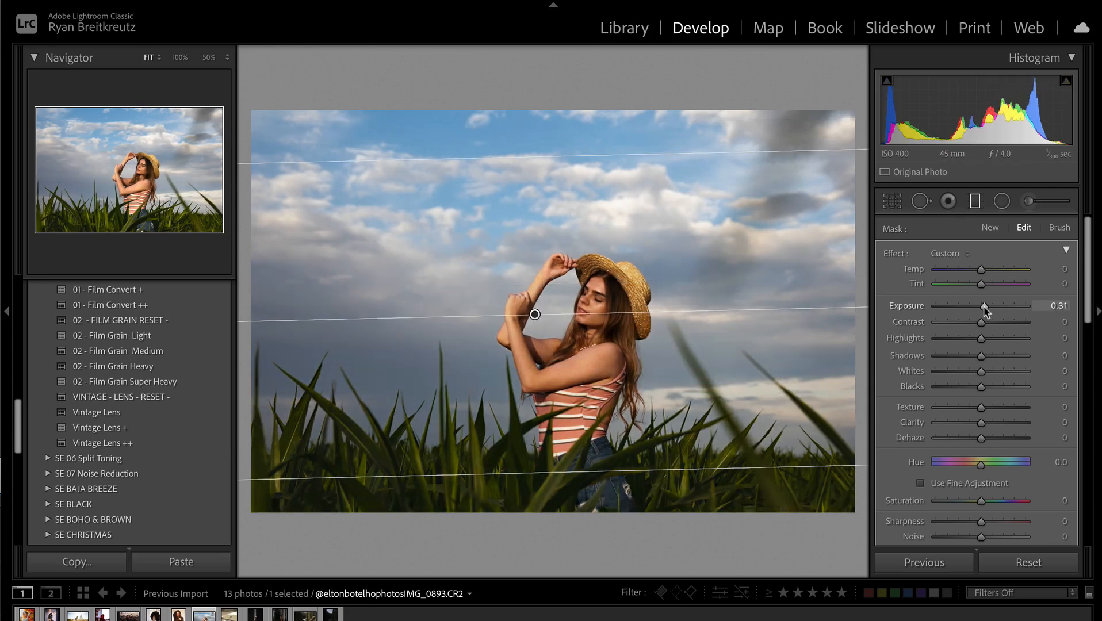
left_click_drag(984, 308, 986, 311)
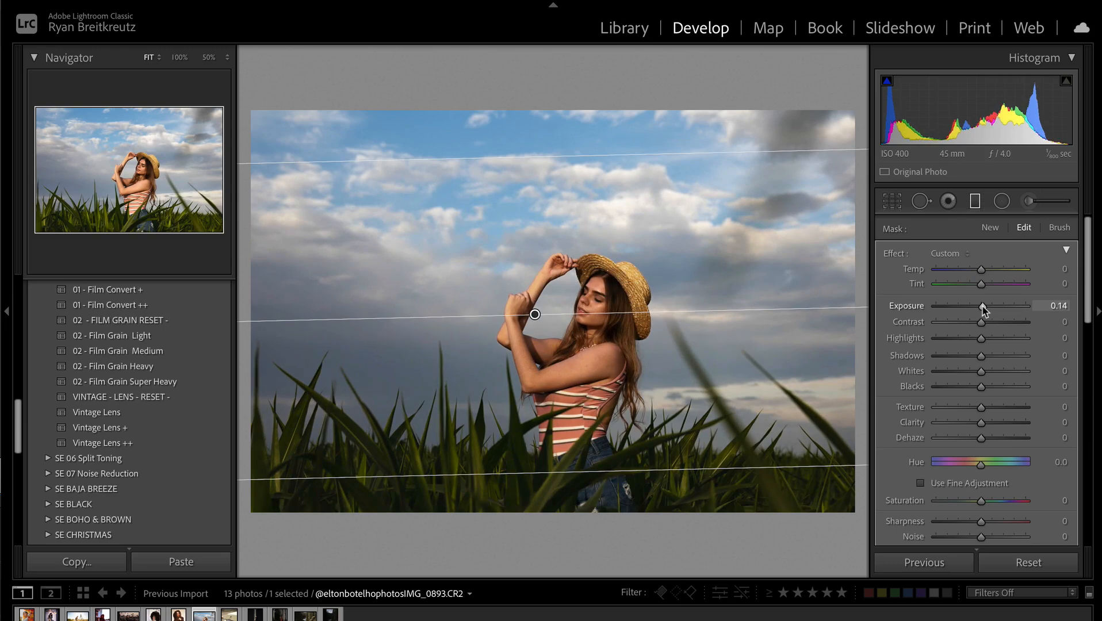
key("m")
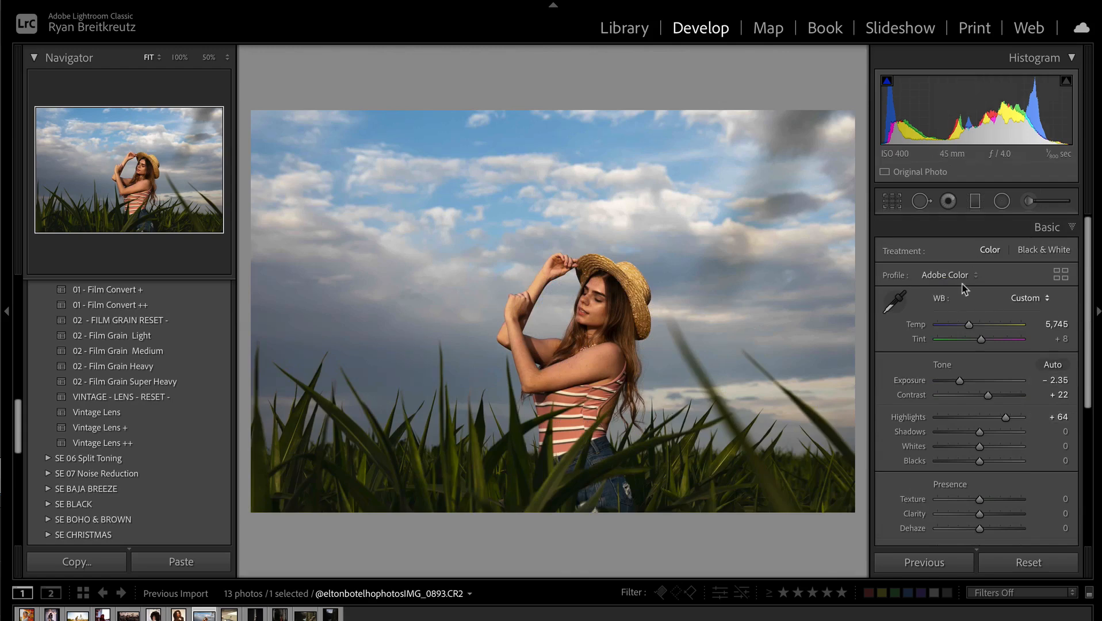
- Set the Red Primary Hue to +4 in the camera Calibration settings
scroll(981, 479, "down", 6)
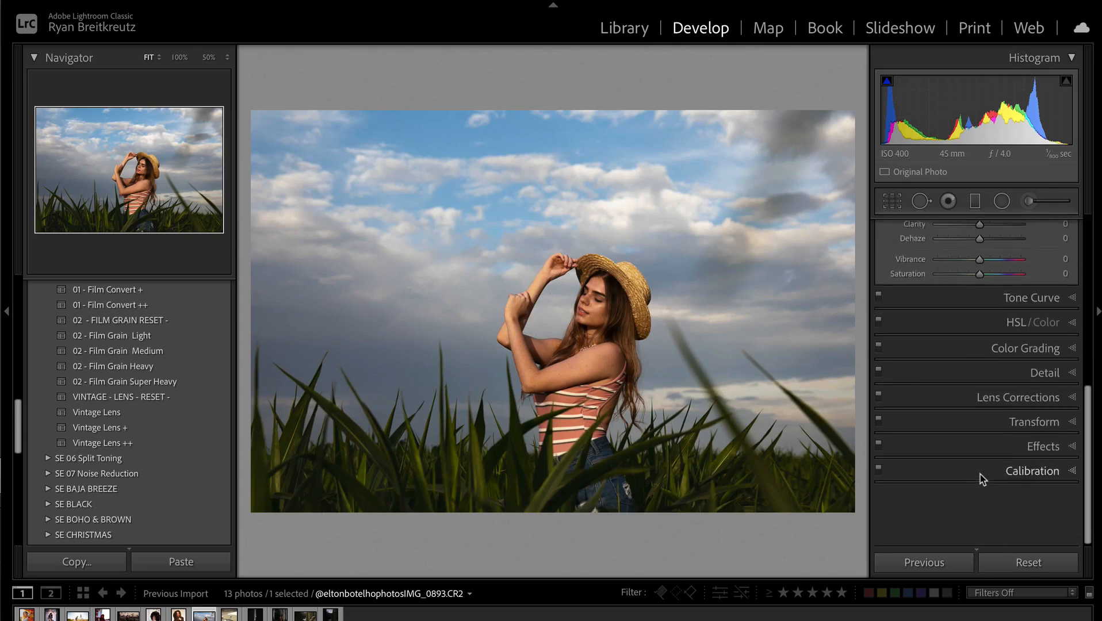
left_click(1035, 529)
left_click(958, 410)
left_click_drag(995, 410, 983, 412)
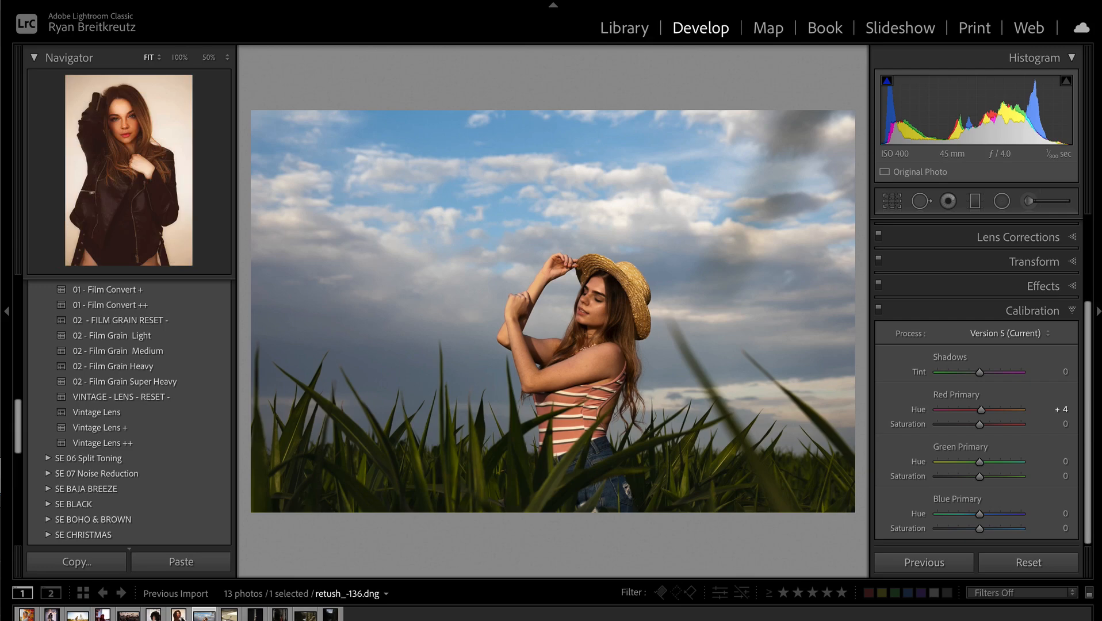
- View the field portrait beside the vintage car photo in Library Compare view, and return to Develop
key("g")
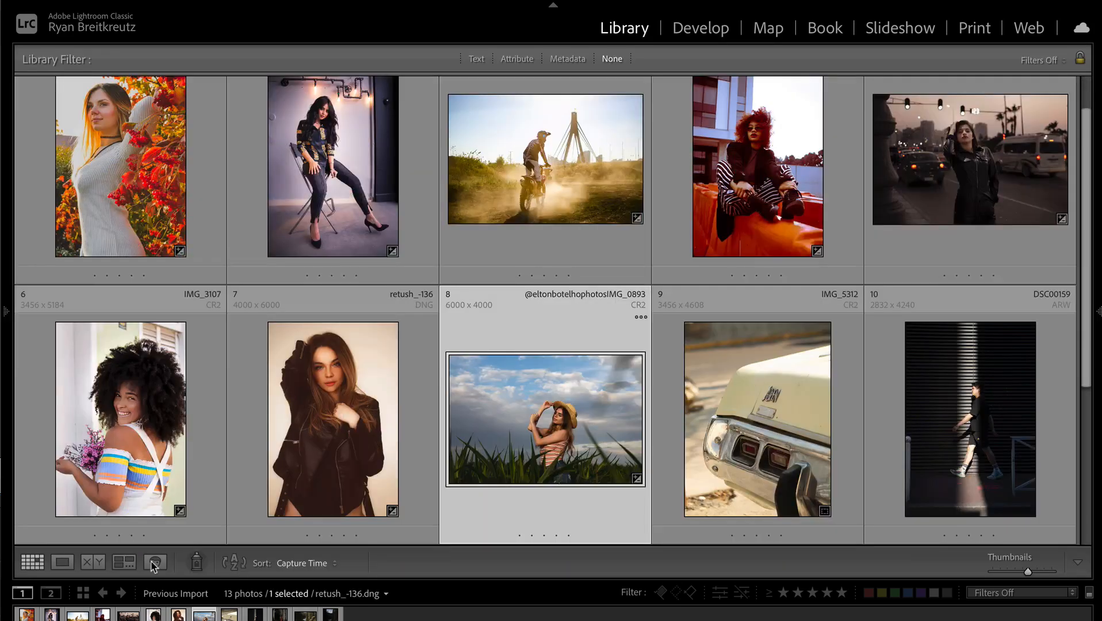
left_click(97, 563)
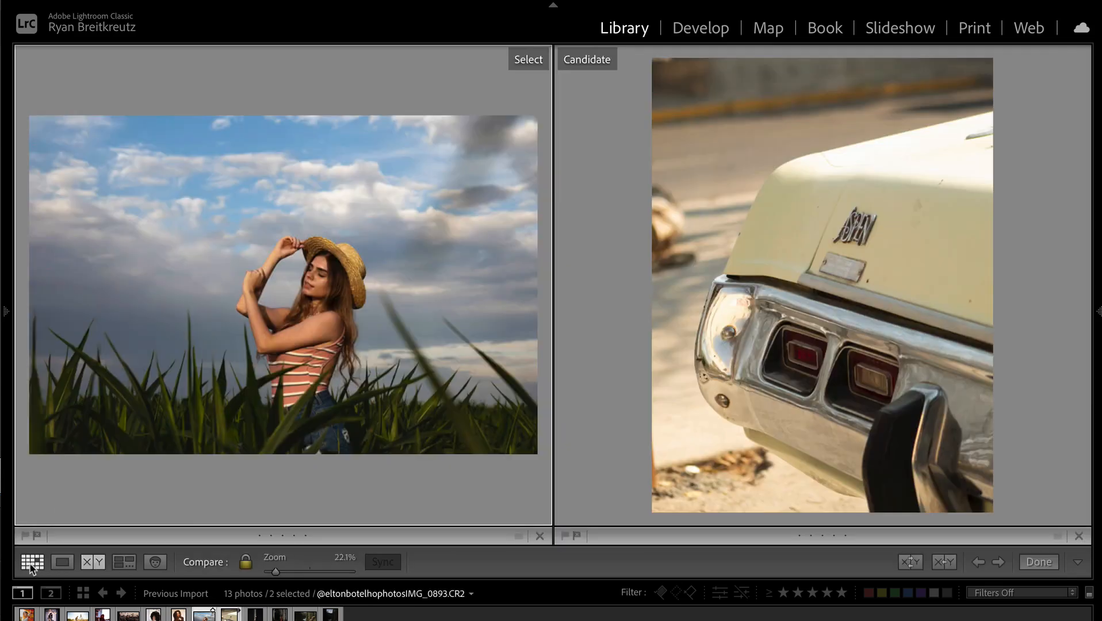
key("d")
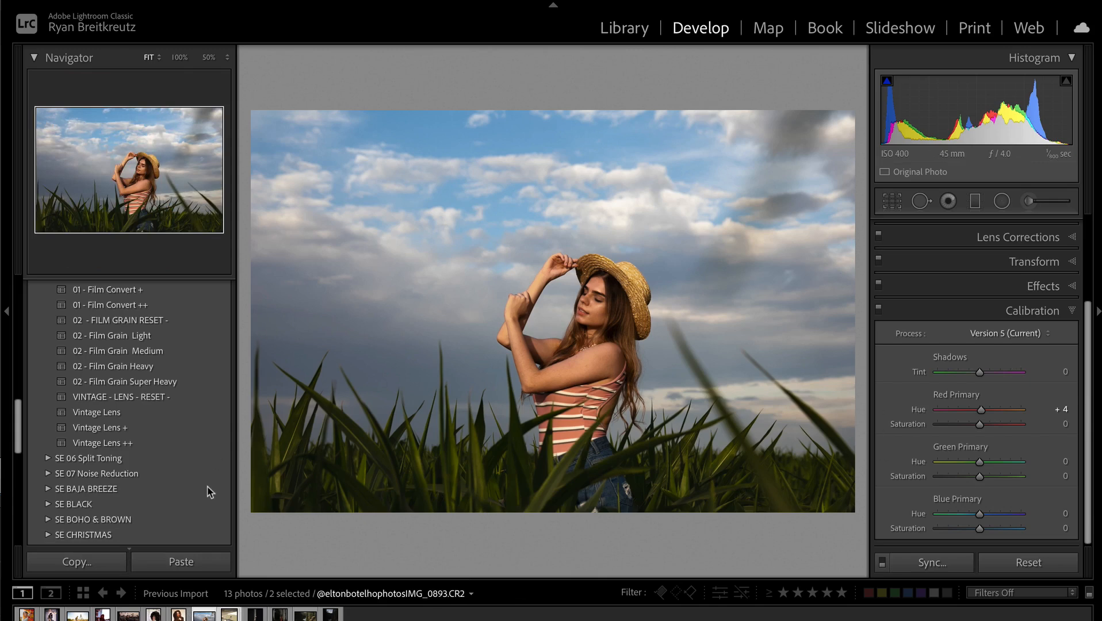
- Set the Blue Primary Hue to -20 and Saturation to -28 in Calibration
scroll(1053, 489, "down", 1)
scroll(1058, 499, "up", 1)
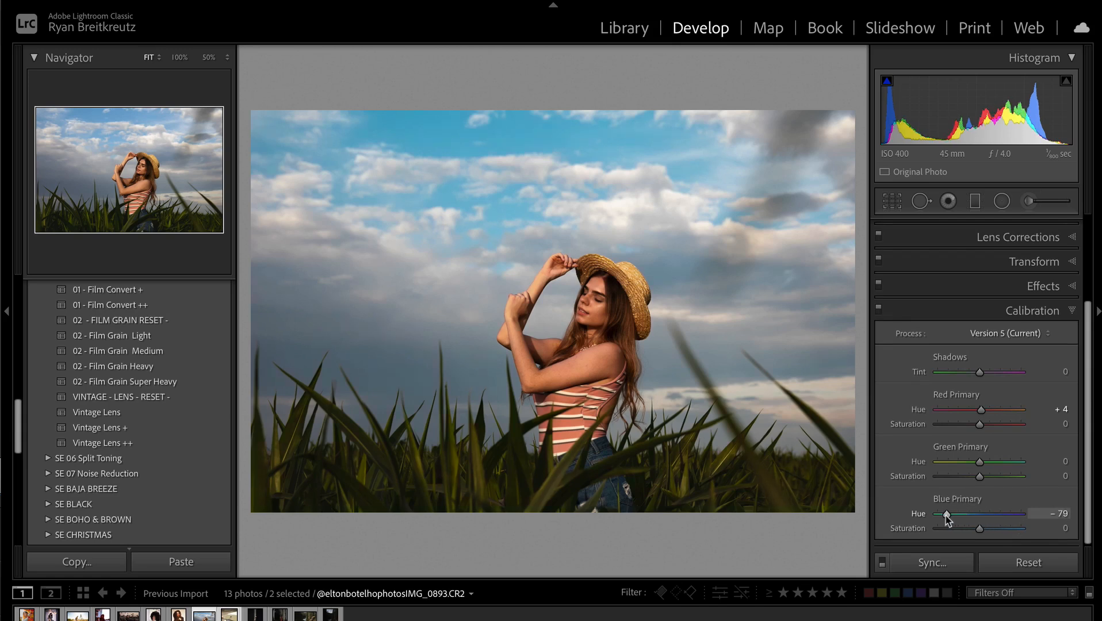
mouse_move(946, 516)
left_mouse_down()
mouse_move(972, 515)
mouse_move(959, 529)
left_mouse_up()
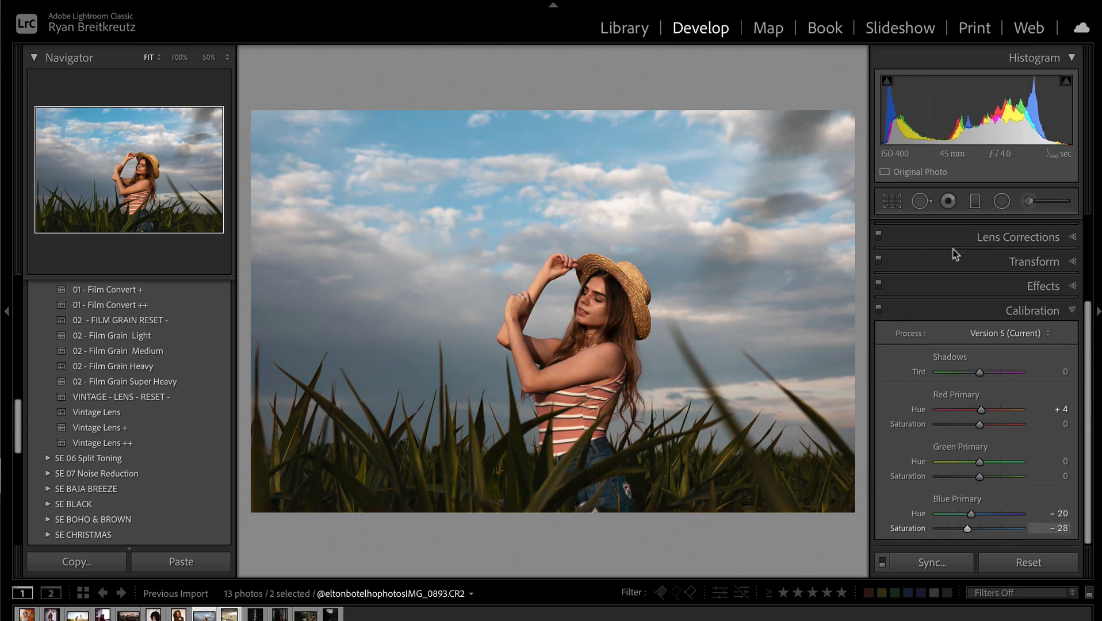
- Paint a new adjustment brush mask over the sky and apply the 12 Water | Sky | POP effect
left_click(1030, 200)
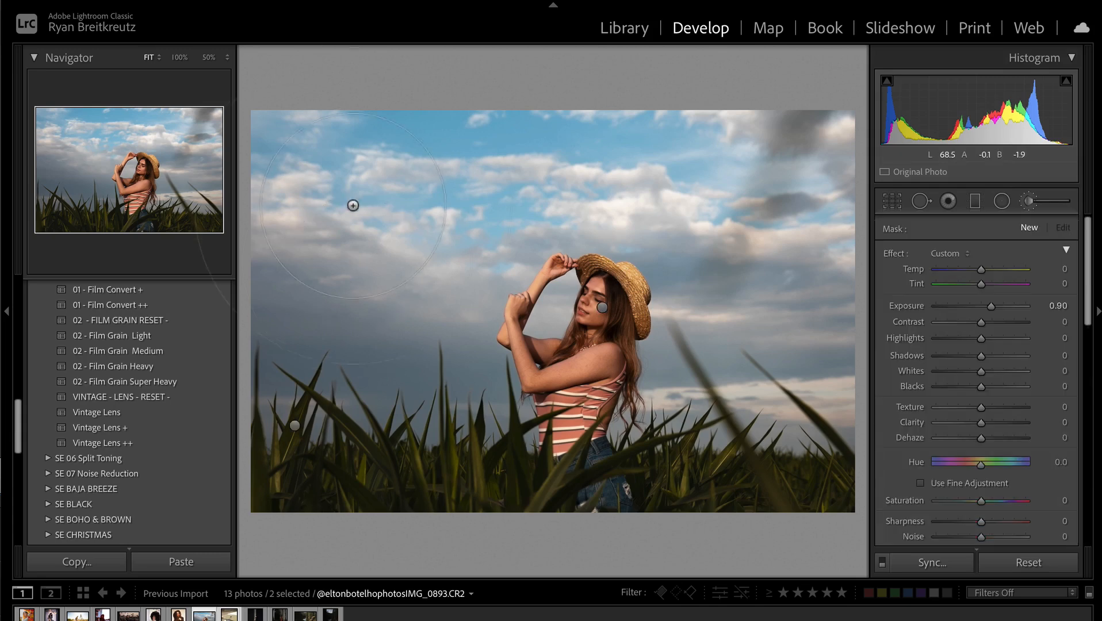
mouse_move(496, 161)
left_mouse_down()
mouse_move(772, 98)
mouse_move(886, 89)
mouse_move(917, 286)
mouse_move(867, 242)
mouse_move(906, 292)
mouse_move(639, 97)
mouse_move(302, 277)
mouse_move(419, 229)
left_mouse_up()
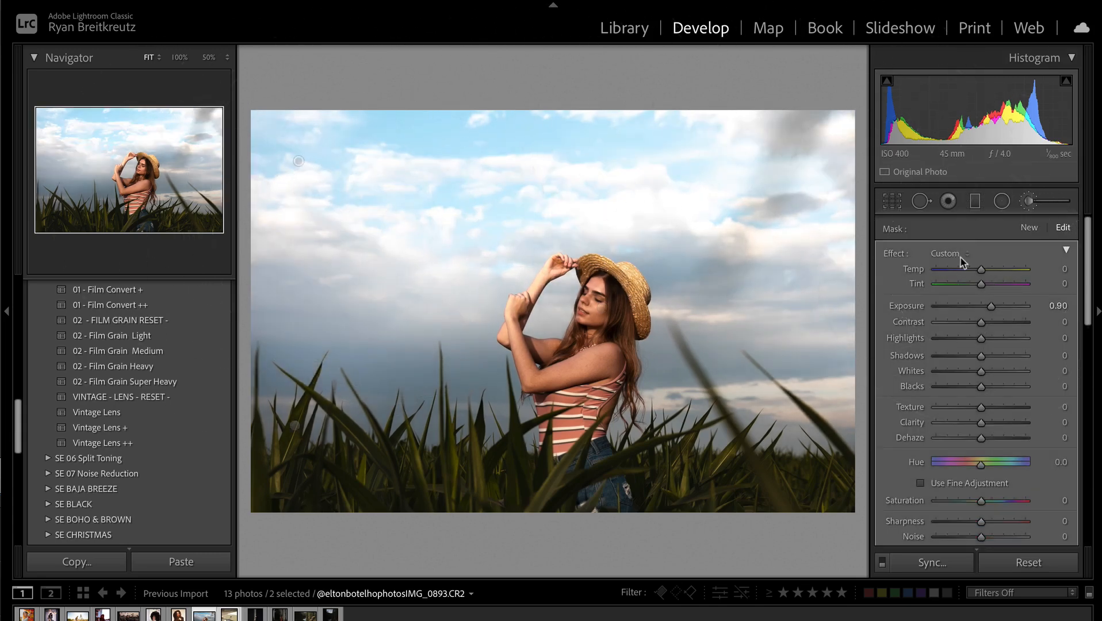
left_click(895, 254, "alt")
left_click(971, 253)
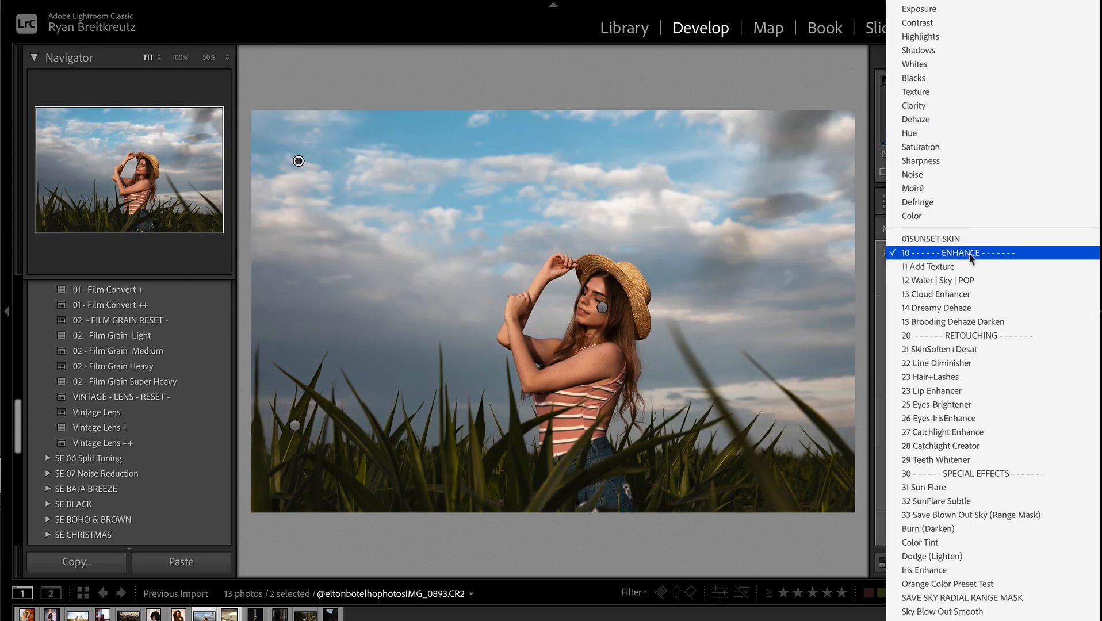
left_click(971, 280)
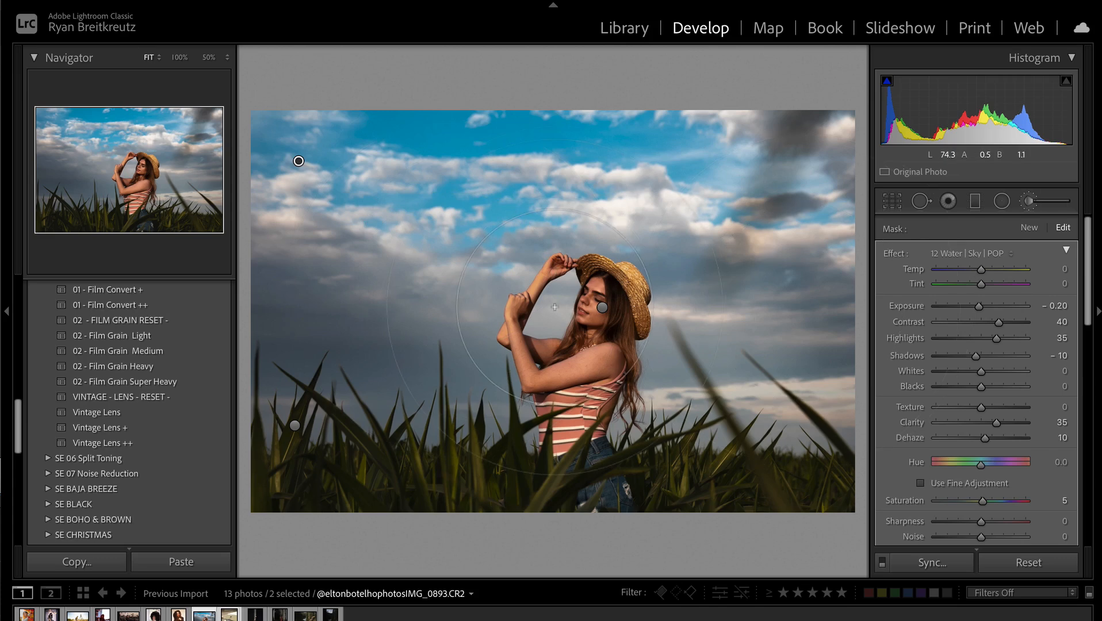
- Erase the sky brush mask from the woman's face and body and along the tops of the grass
key("alt")
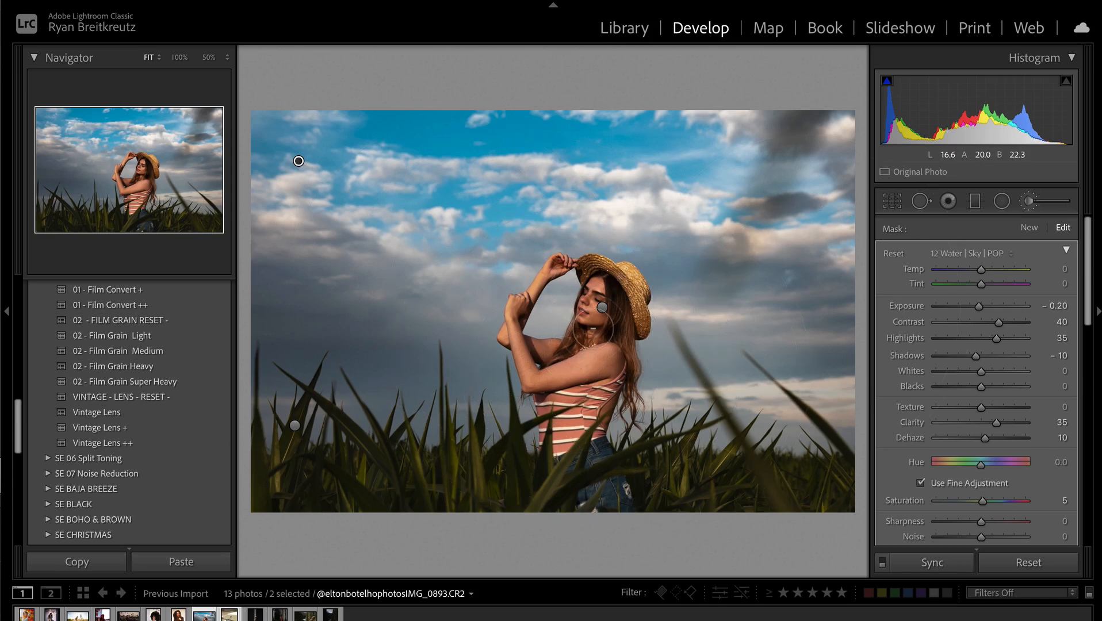
mouse_move(605, 297)
left_mouse_down()
mouse_move(659, 343)
mouse_move(630, 282)
mouse_move(616, 316)
mouse_move(586, 304)
mouse_move(569, 253)
mouse_move(507, 309)
mouse_move(611, 324)
mouse_move(619, 297)
left_mouse_up()
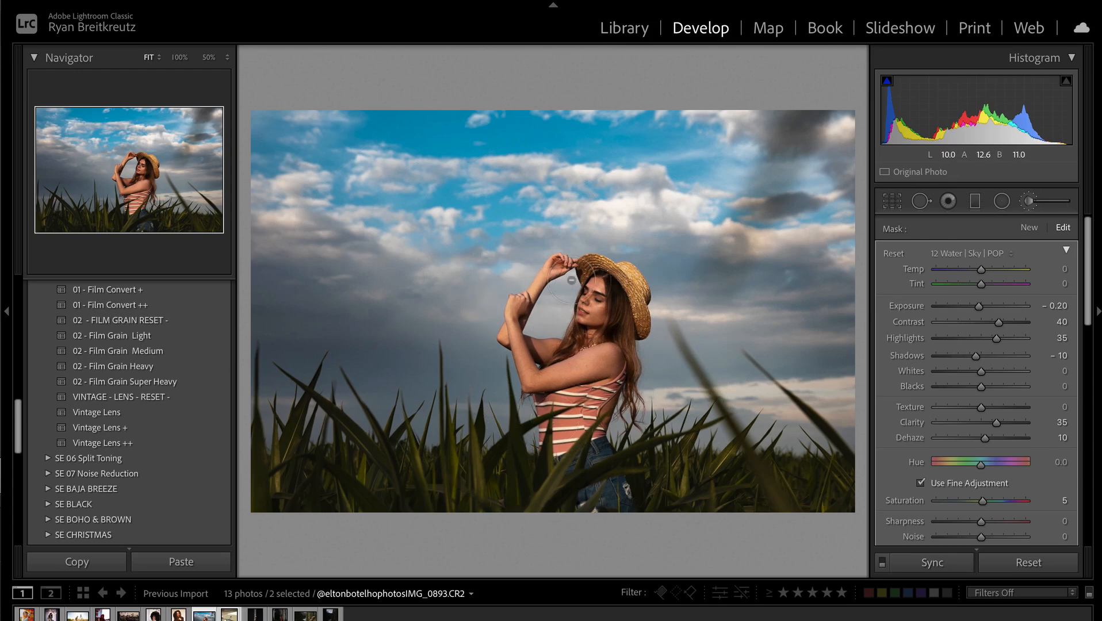
left_click_drag(573, 327, 567, 337)
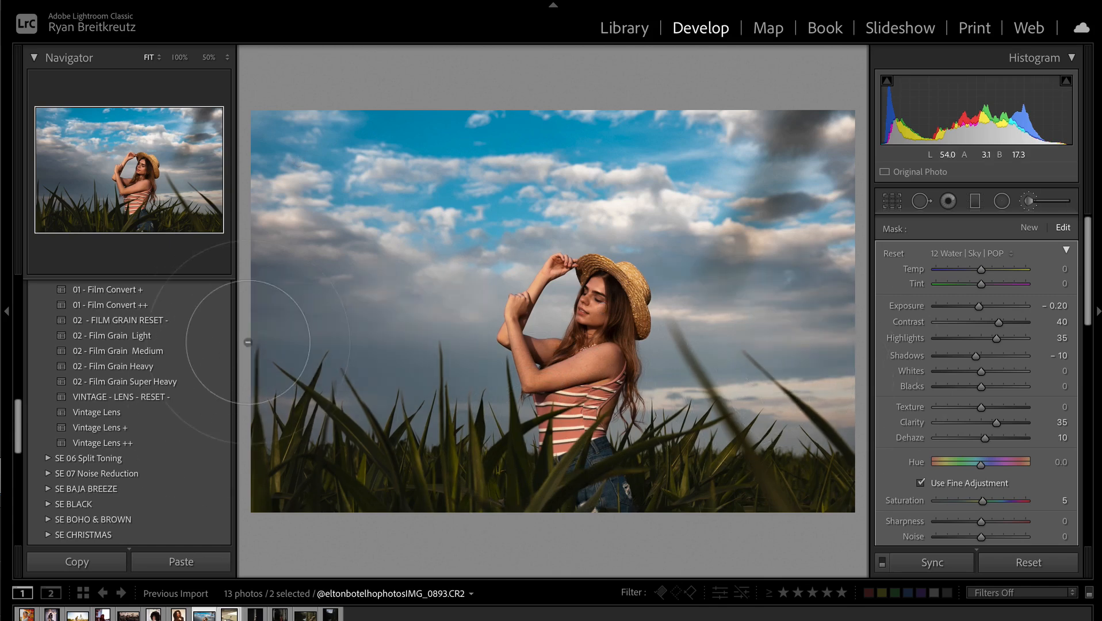
left_click_drag(228, 363, 918, 423)
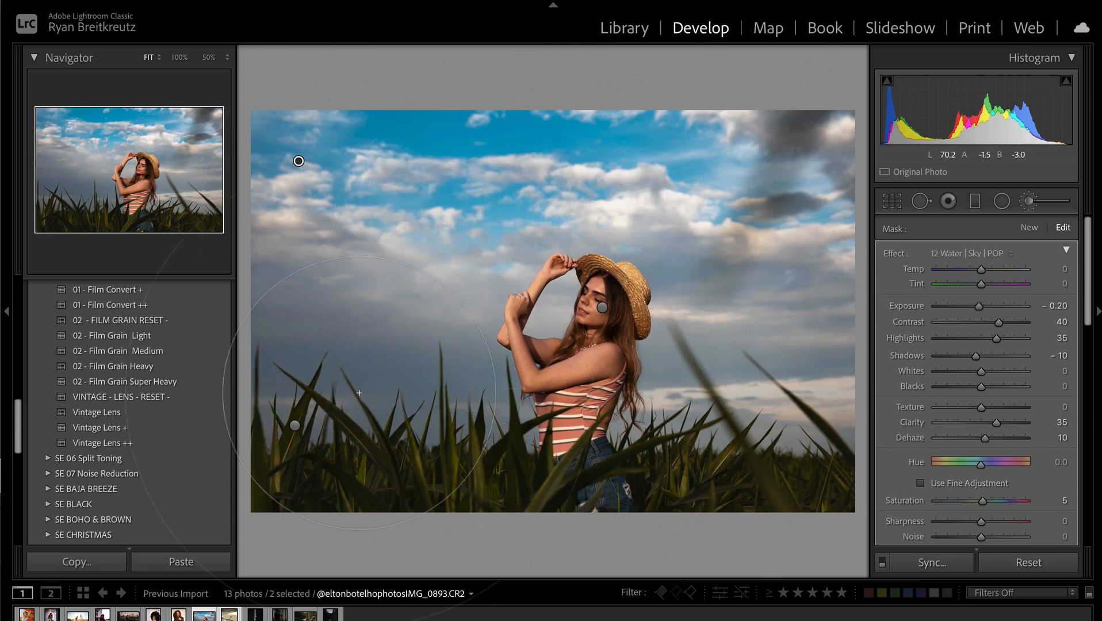
- Reset the sky mask's effect and set its Temp to -20 and Contrast to 5
scroll(979, 420, "down", 2)
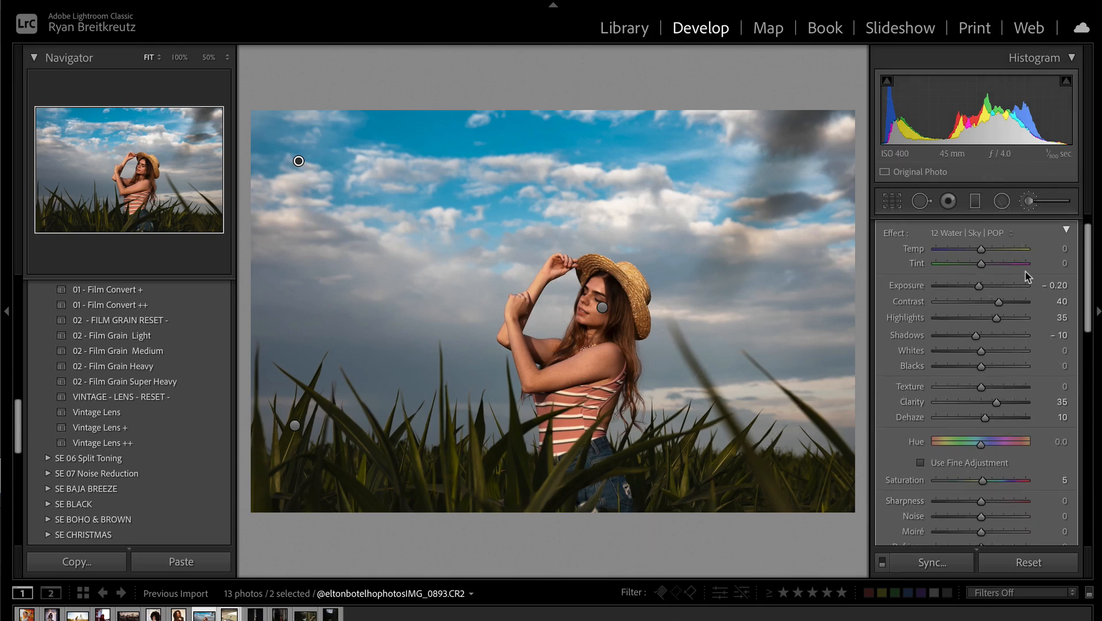
scroll(1033, 268, "up", 2)
key("alt")
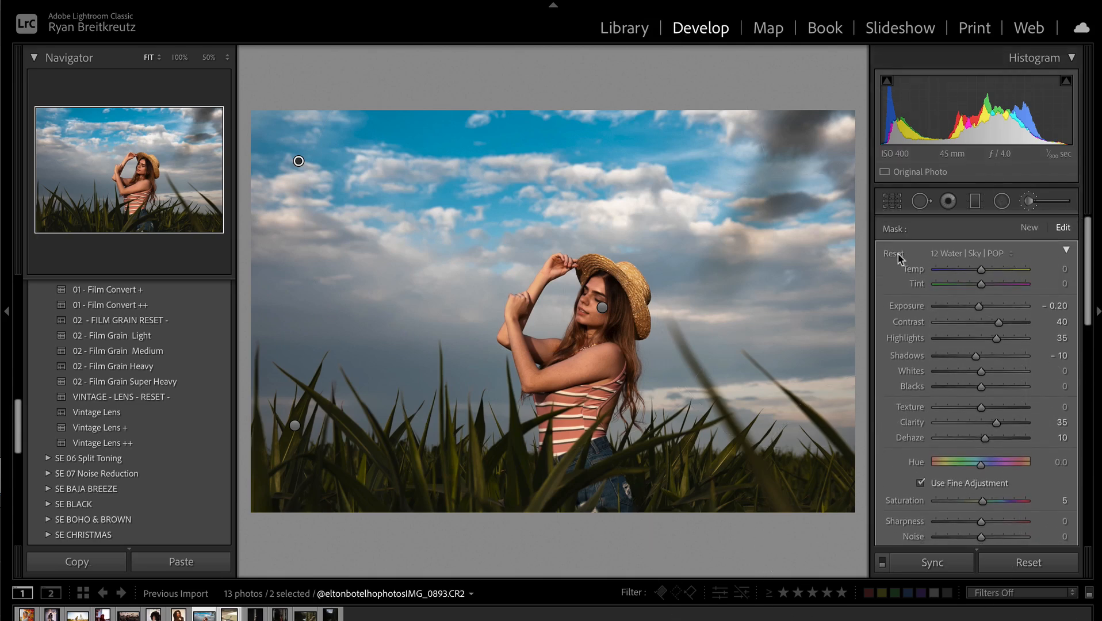
left_click(895, 254, "alt")
mouse_move(980, 272)
left_mouse_down()
mouse_move(961, 274)
mouse_move(970, 269)
left_mouse_up()
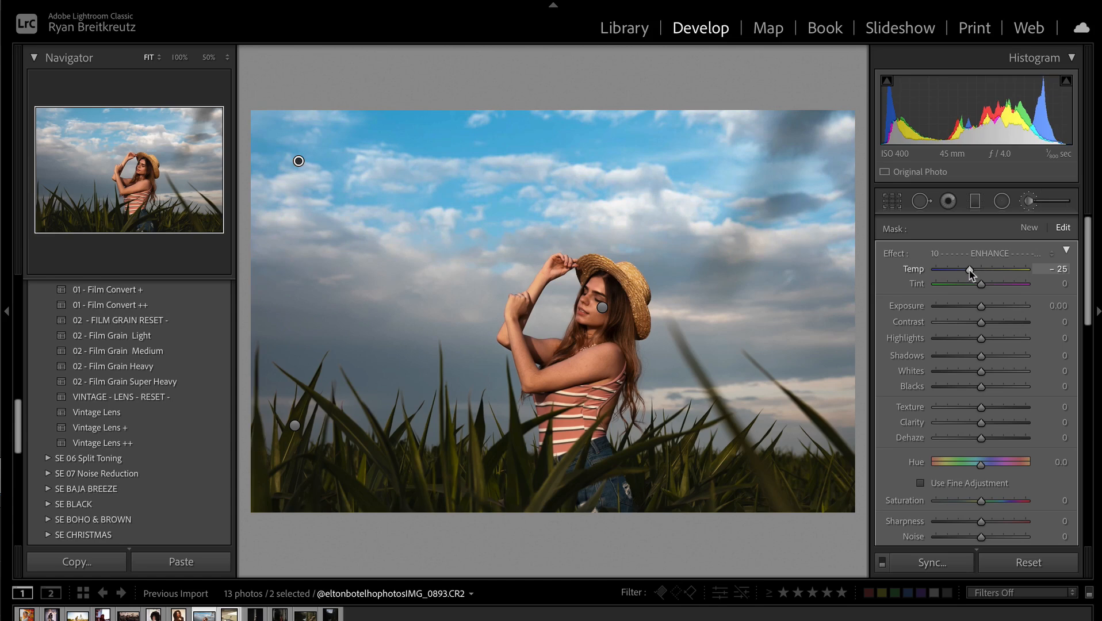
left_click_drag(996, 329, 987, 328)
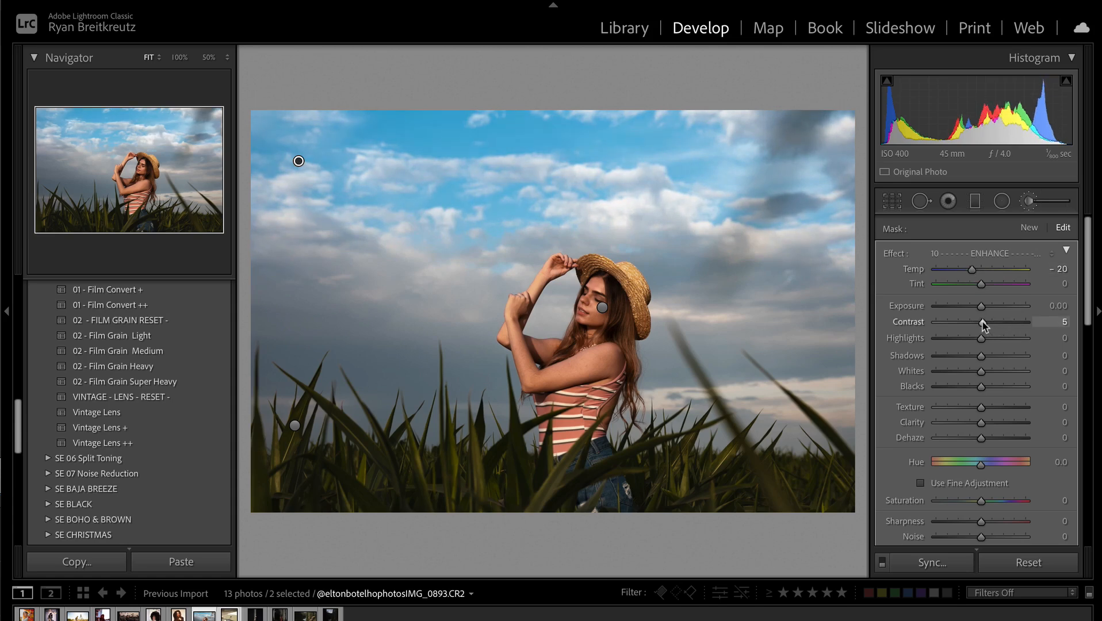
- Set the sky mask's Dehaze to 9, Tint to 15 and Exposure to 0.13
mouse_move(983, 440)
left_mouse_down()
mouse_move(1001, 440)
mouse_move(986, 441)
left_mouse_up()
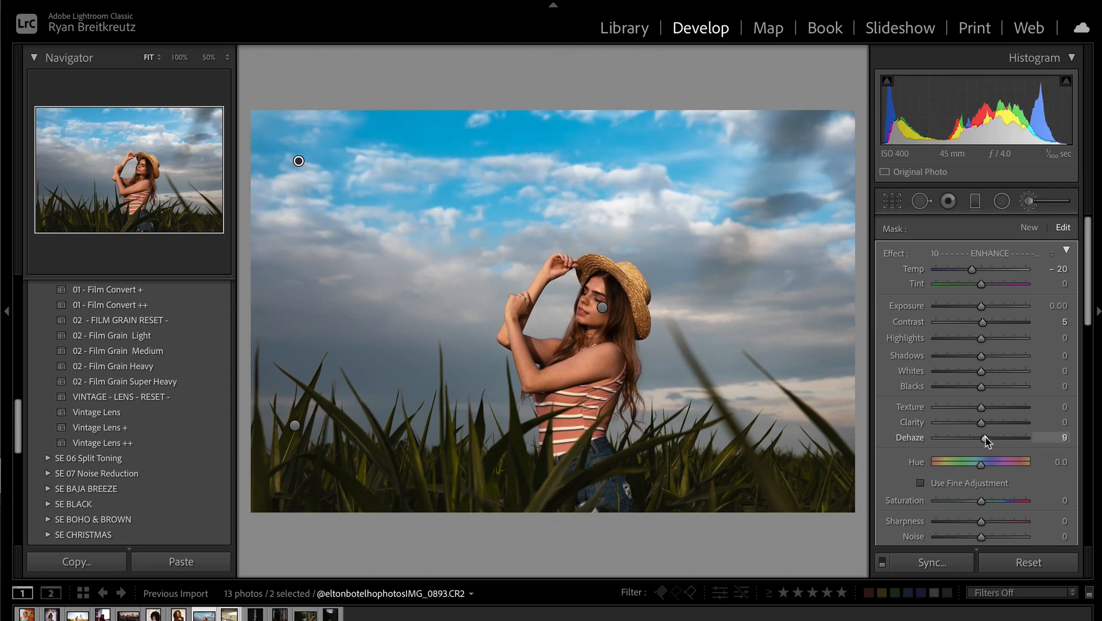
mouse_move(981, 286)
left_mouse_down()
mouse_move(971, 287)
mouse_move(1000, 291)
mouse_move(990, 291)
left_mouse_up()
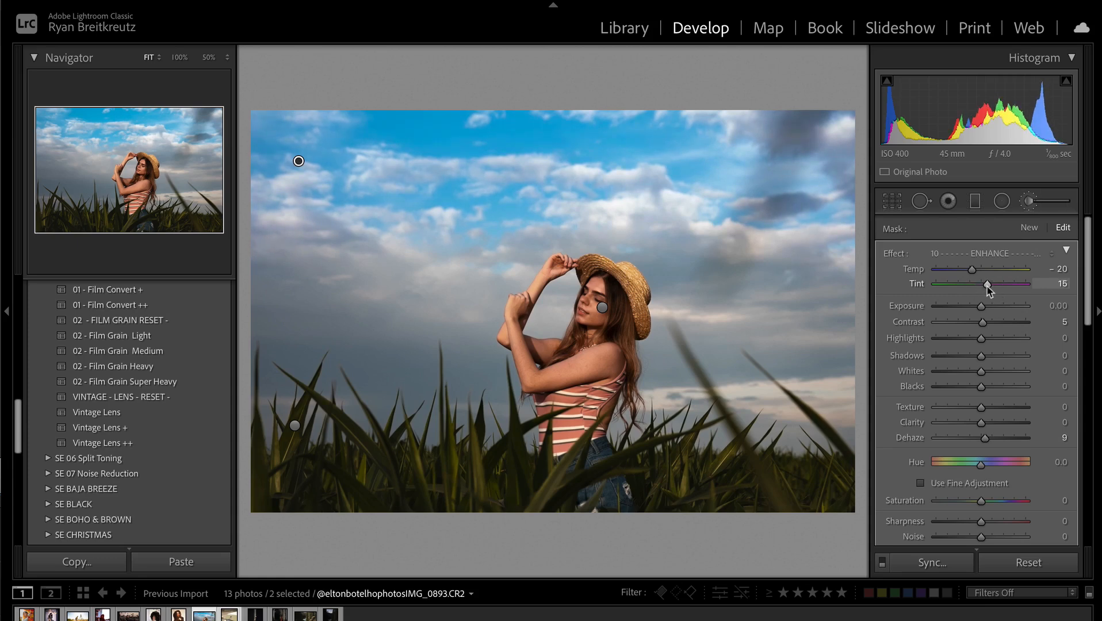
left_click_drag(980, 309, 984, 311)
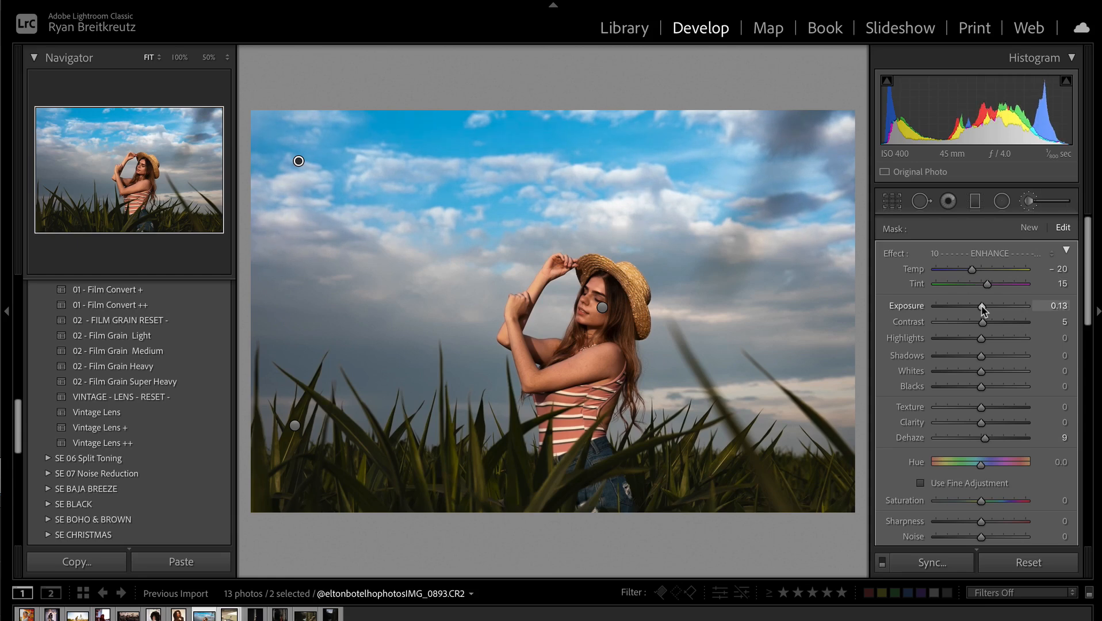
- Close the brush and compare the edit with the original by resetting the photo and undoing the reset
key("k")
key("k")
key("k")
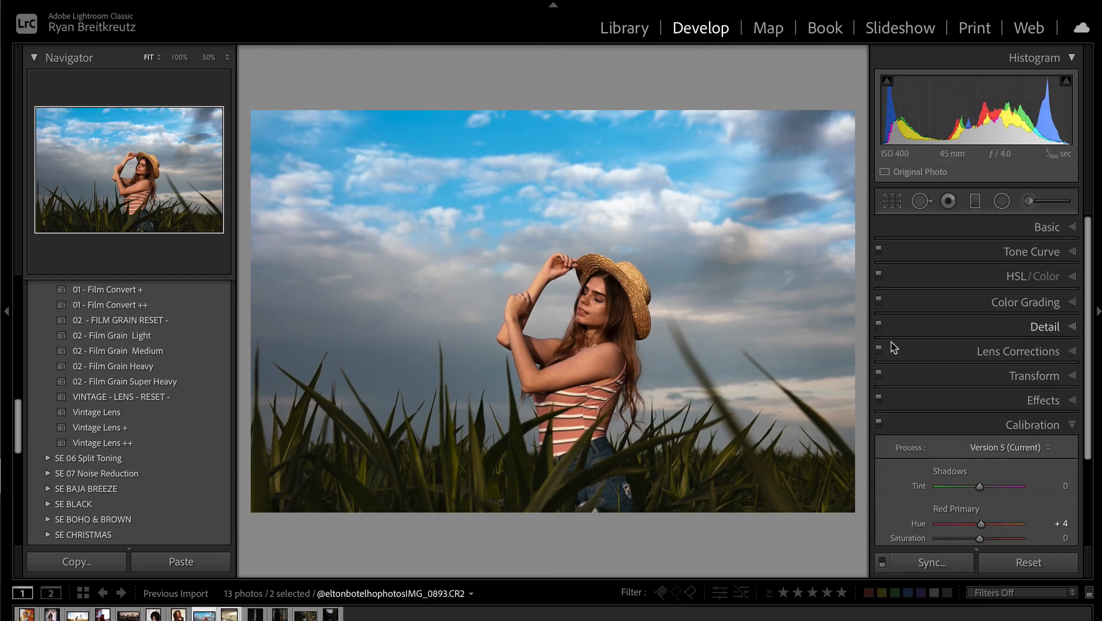
left_click(1031, 564)
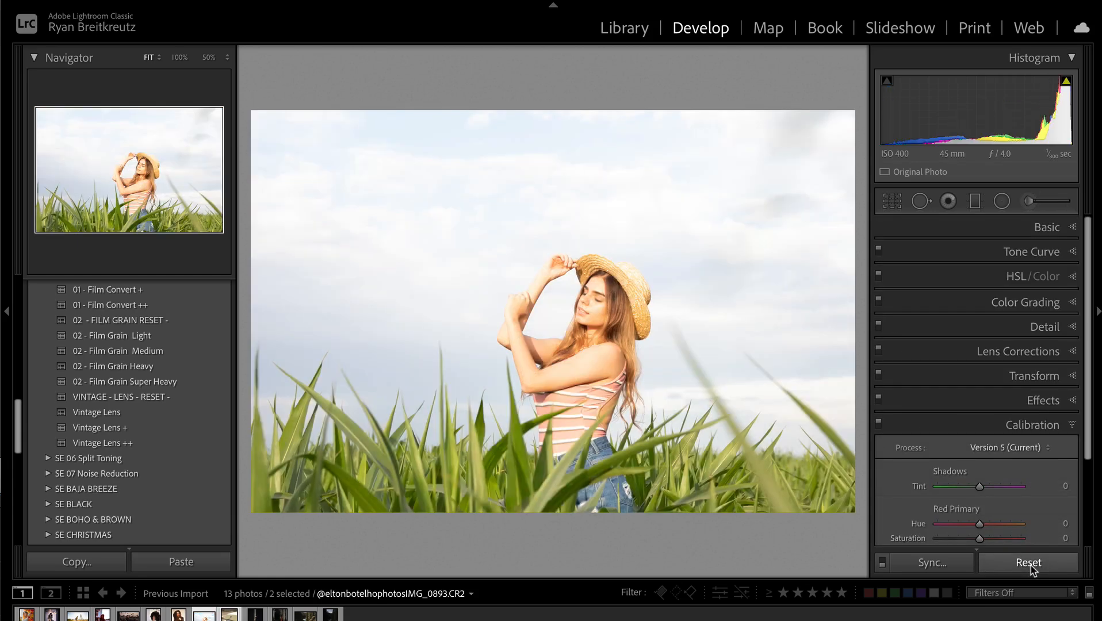
key("ctrl+z")
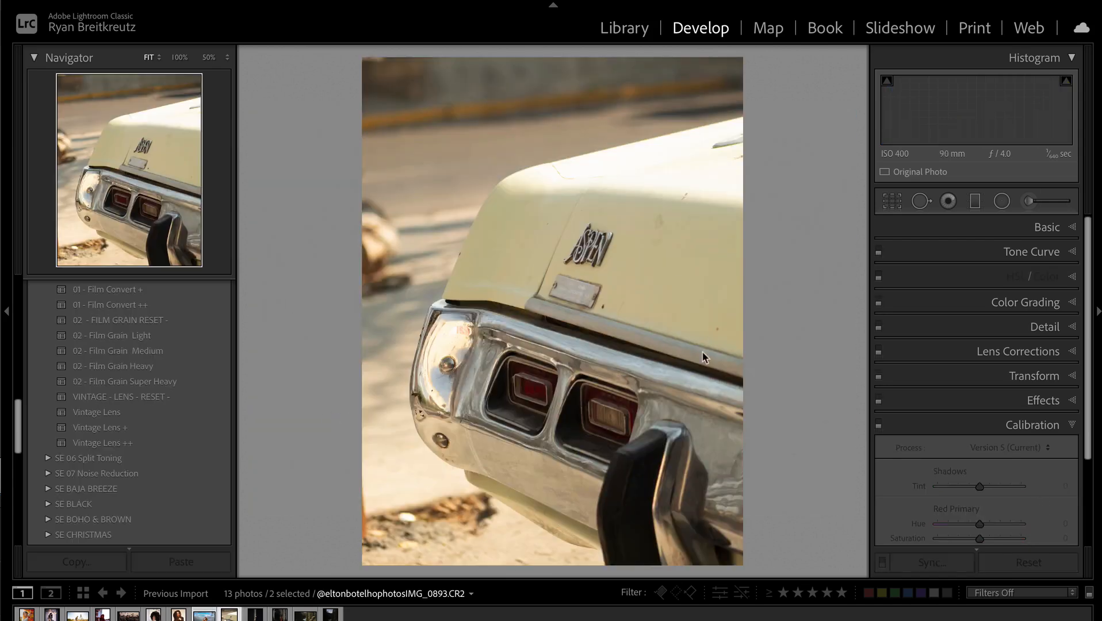
- Apply the 01 - Film Convert ++ and Vintage Lens ++ presets to the car photo IMG_5312.CR2
left_click(132, 382)
scroll(133, 383, "up", 3)
left_click(139, 403)
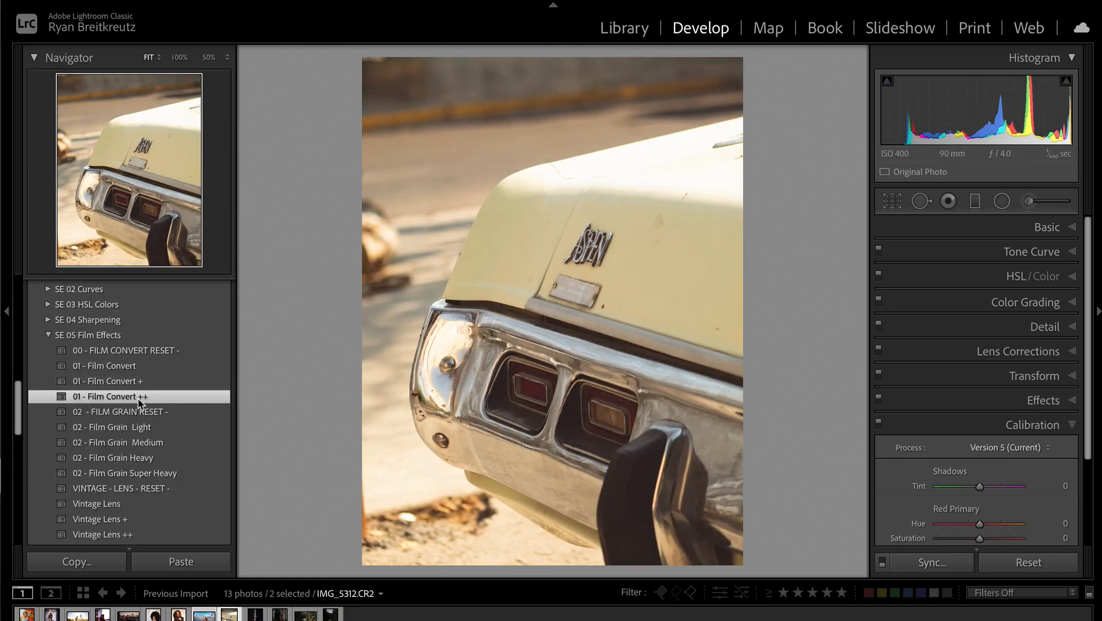
left_click(136, 534)
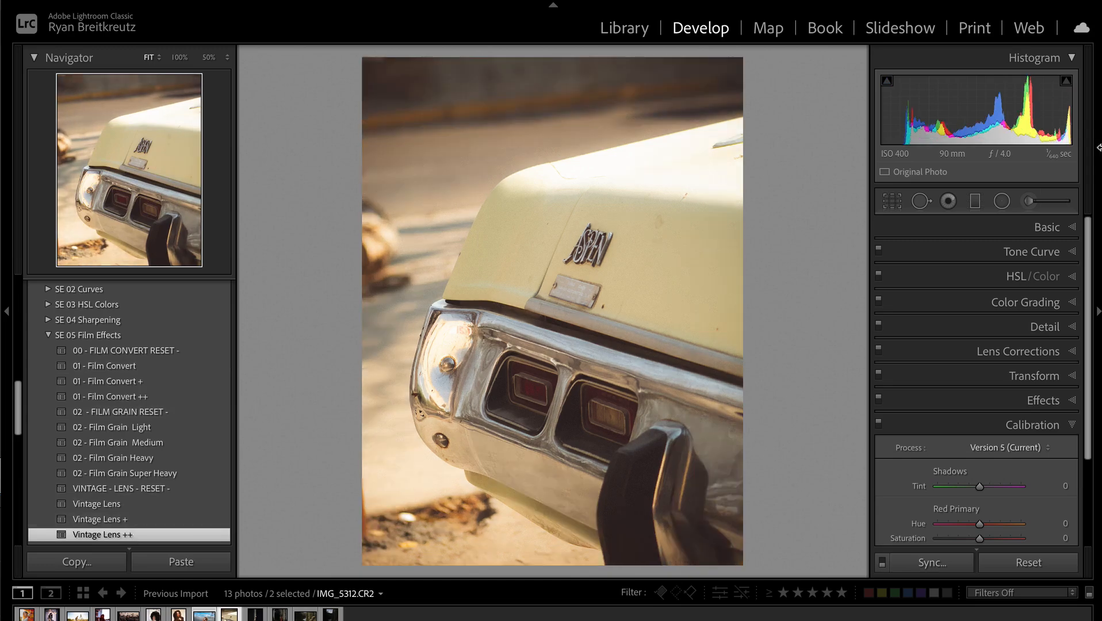
- Set the car photo's Contrast to 35 in the basic adjustments
left_click(1058, 229)
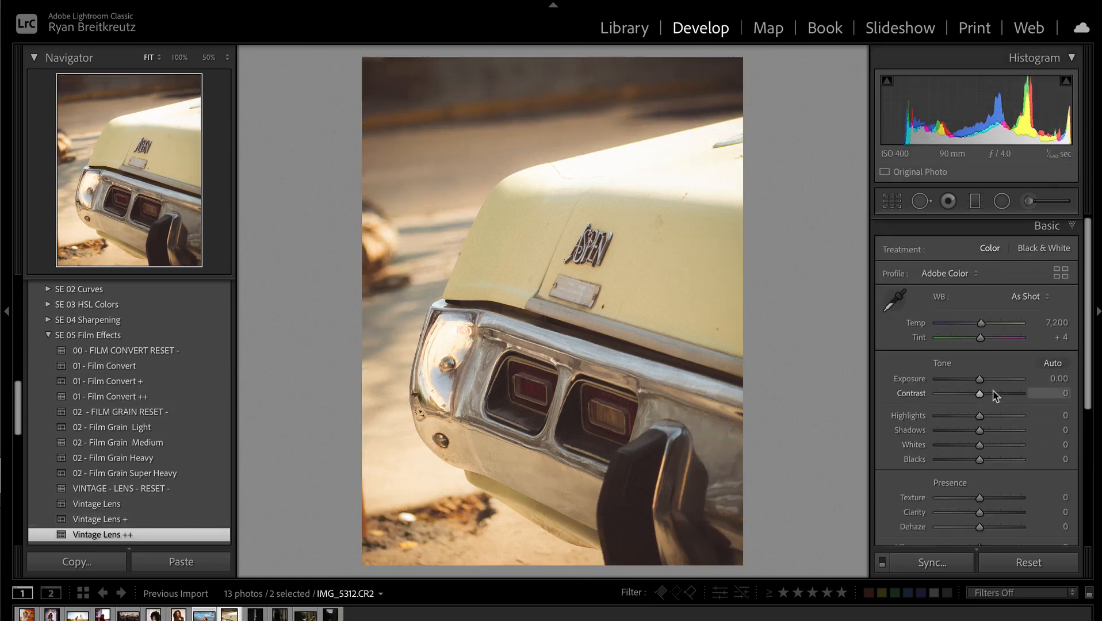
left_click(995, 393)
- Try the BAJA BREEZE 05 profile on the car photo, testing its strength and settling on an Amount of 144
left_click(946, 274)
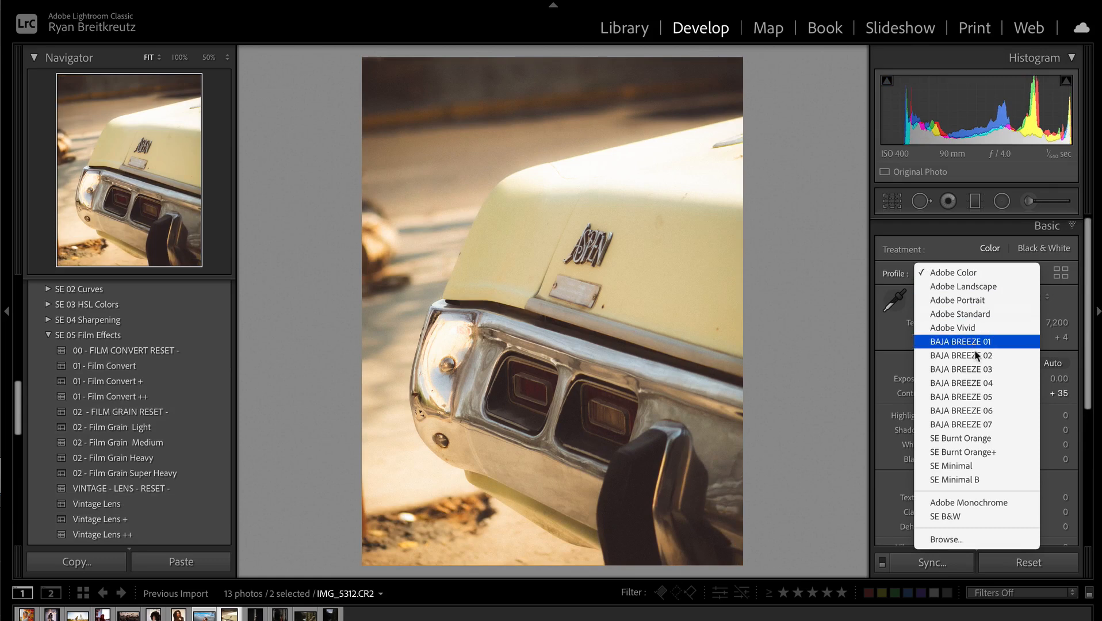
left_click(984, 397)
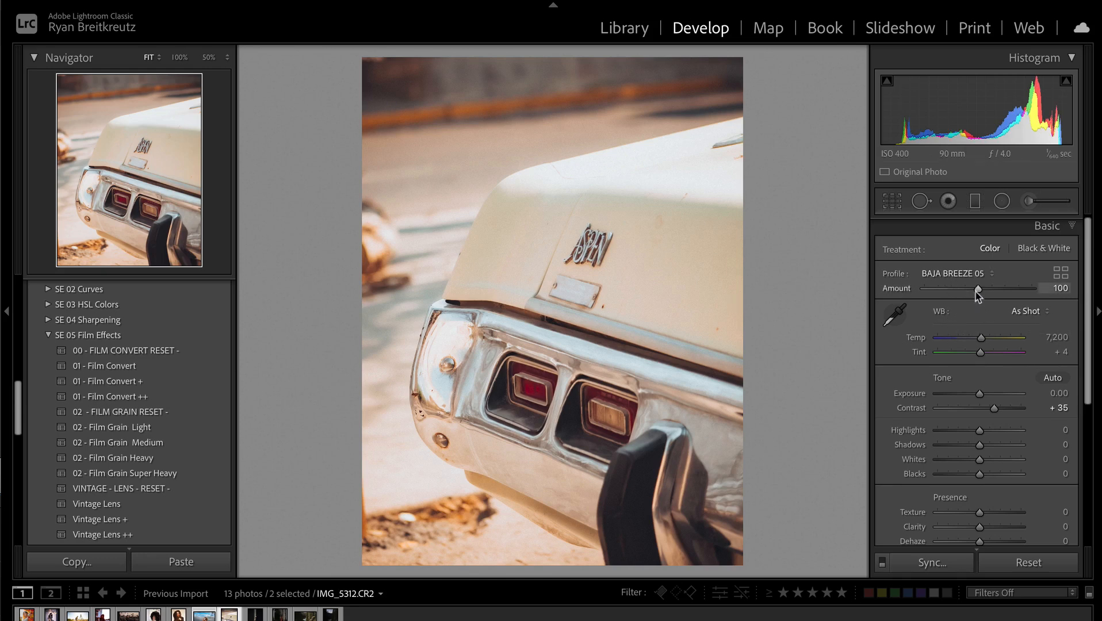
left_click_drag(938, 291, 915, 294)
left_click_drag(1034, 292, 1062, 291)
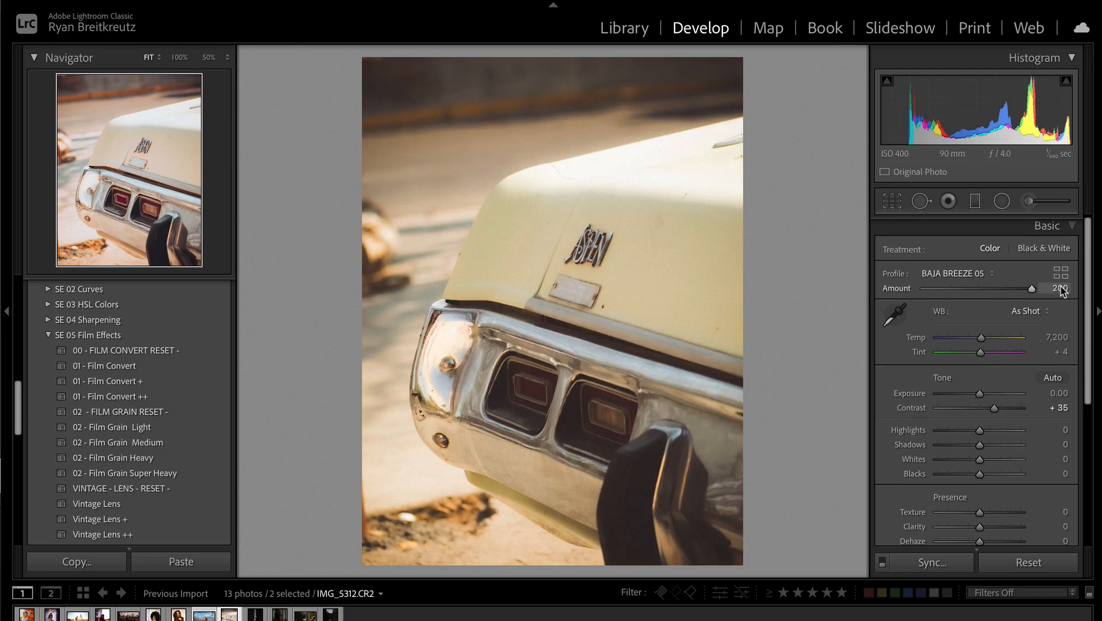
left_click_drag(984, 290, 1008, 295)
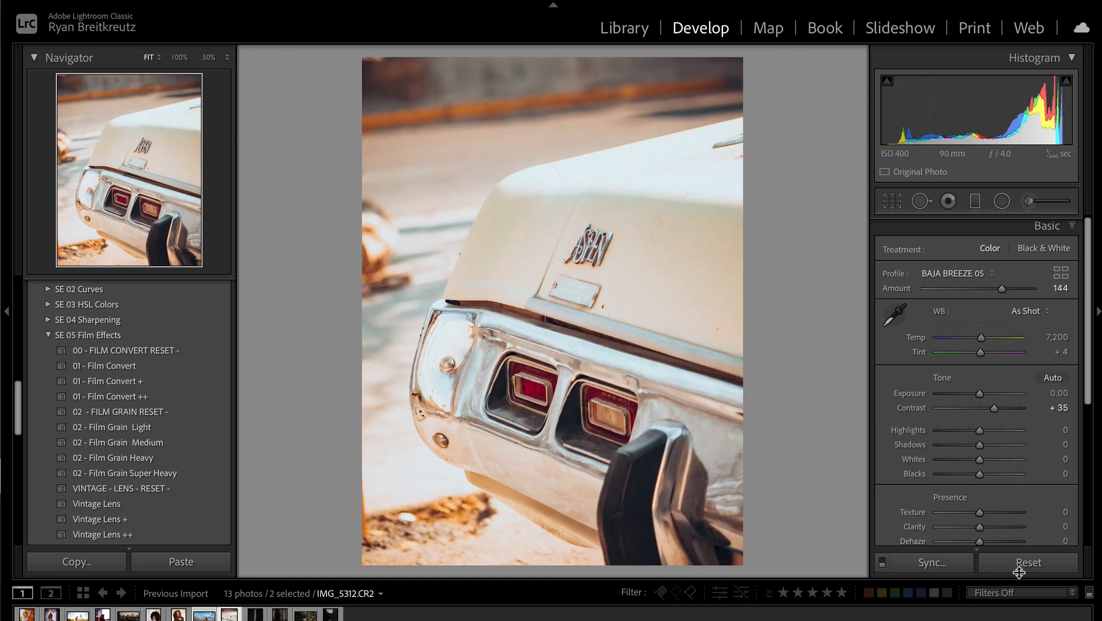
- Apply the Adobe Standard profile to the car photo and set its Temp to 6,168 and Tint to +26
left_click(934, 279)
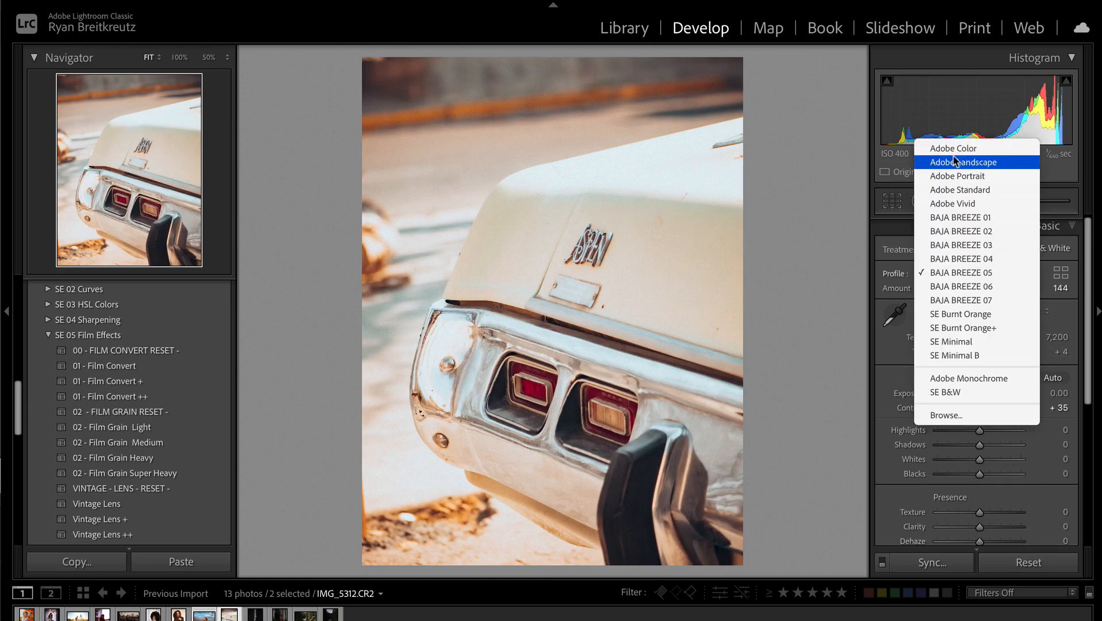
left_click(960, 190)
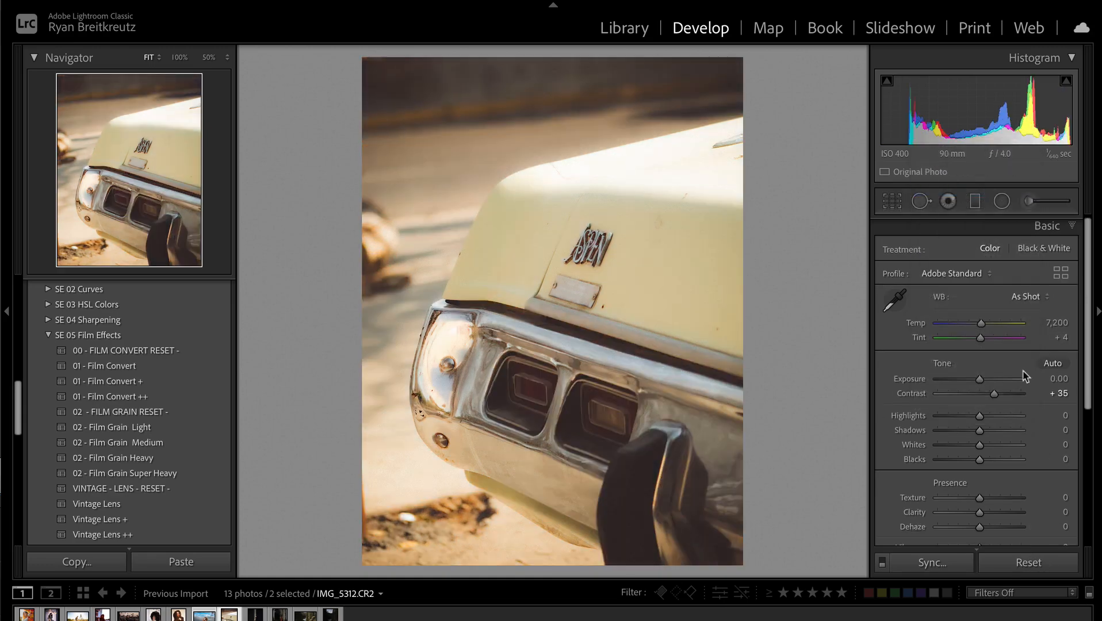
scroll(976, 464, "down", 3)
scroll(976, 465, "down", 2)
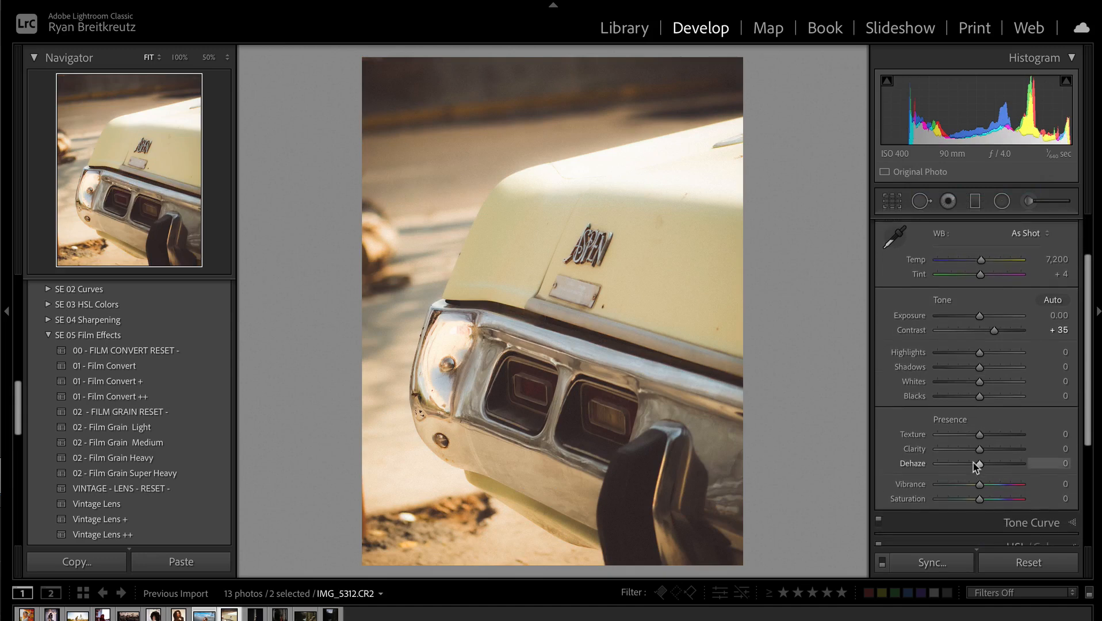
scroll(948, 342, "down", 1)
left_click_drag(980, 236, 988, 253)
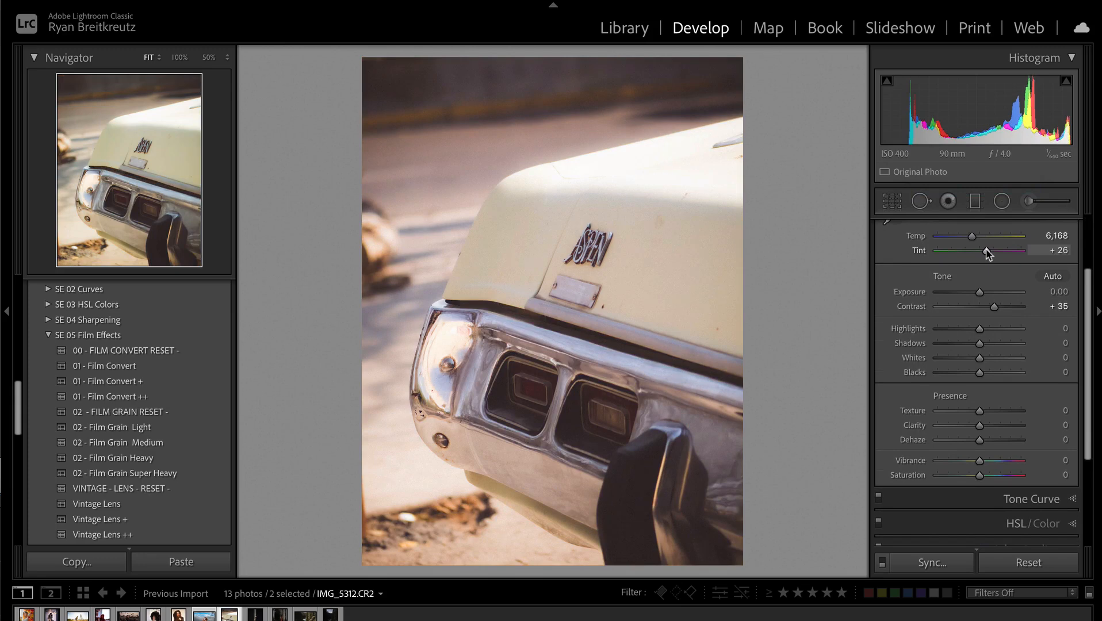
- Set the car photo's Highlights to -39 and Dehaze to +8, and compare it with the original
left_click_drag(981, 329, 963, 329)
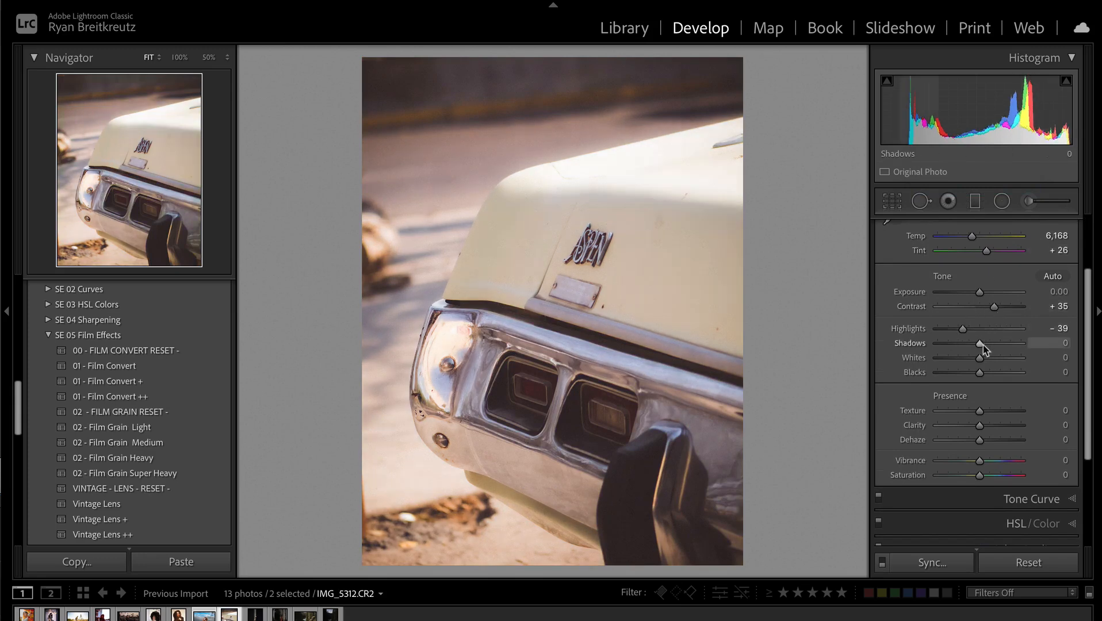
scroll(993, 383, "down", 3)
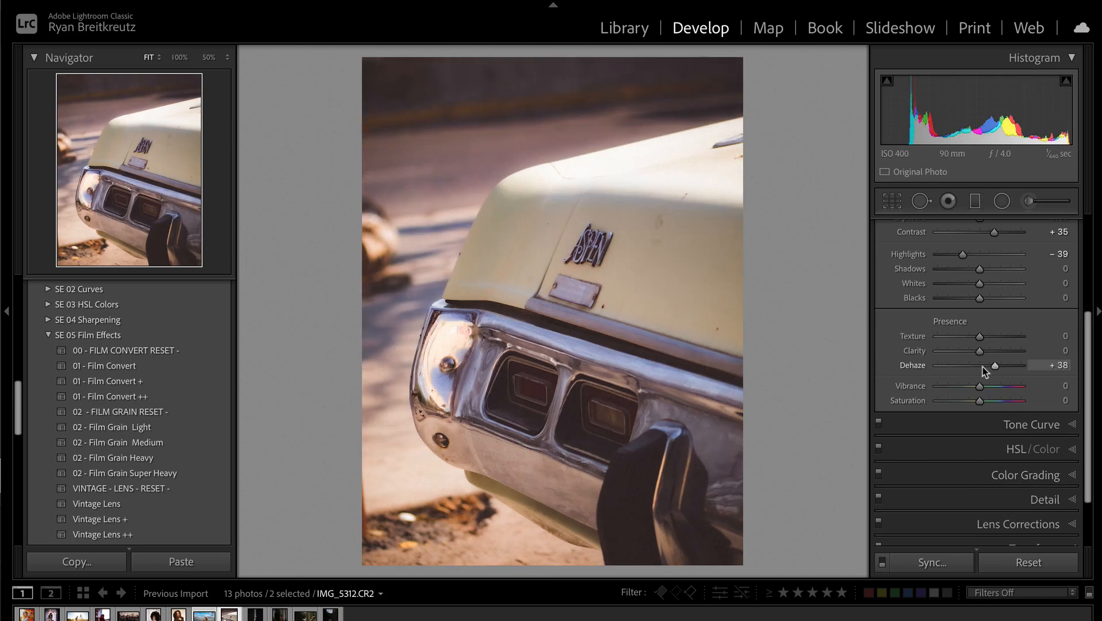
left_click(982, 368)
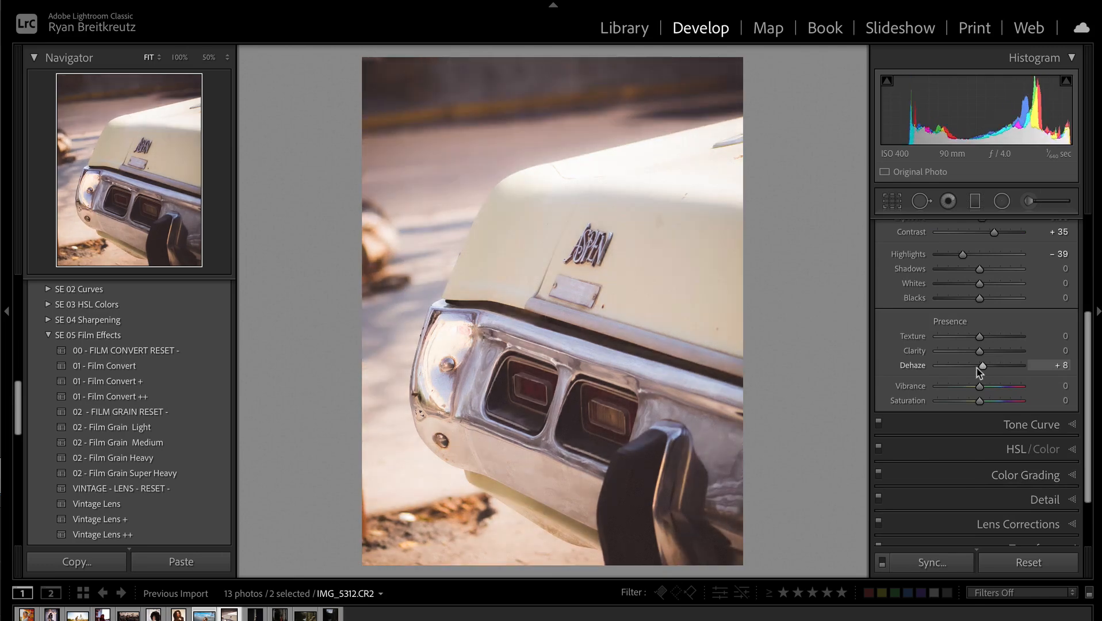
key("backslash")
key("backslash")
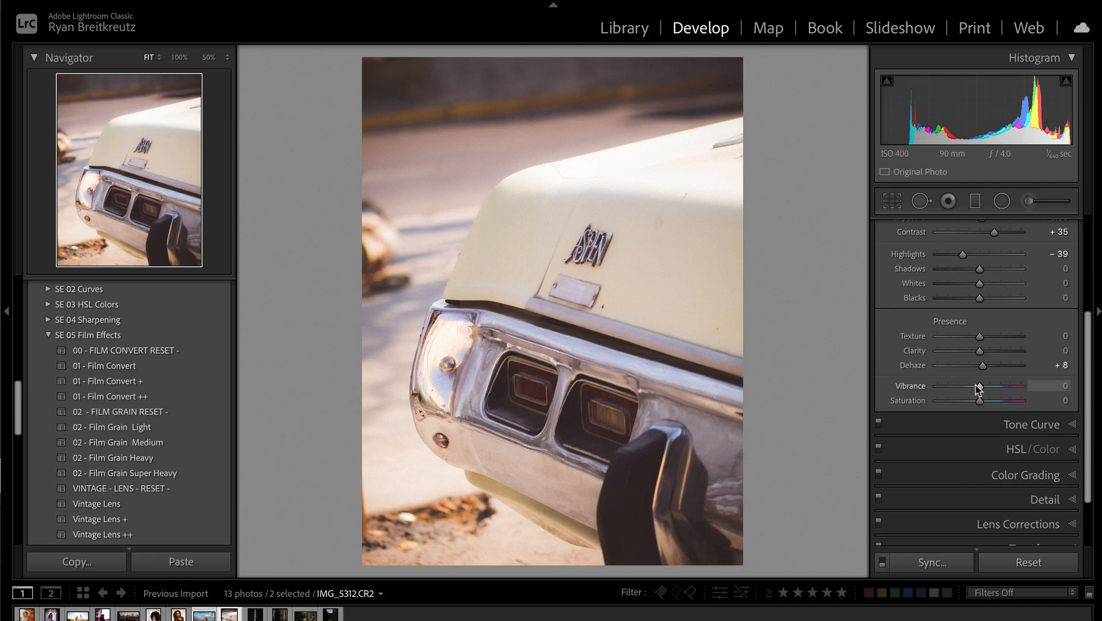
- Calibrate the car photo with Blue Primary Hue -84 and Saturation +47, Green Primary Hue +47, and Red Primary Saturation -92
scroll(966, 426, "down", 3)
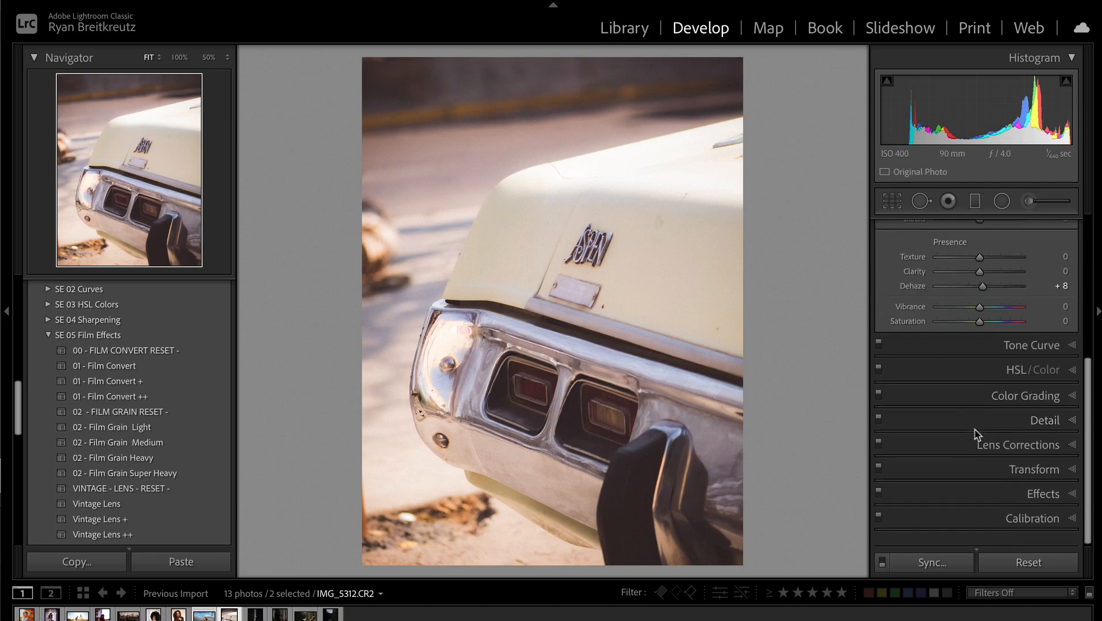
left_click(1016, 528)
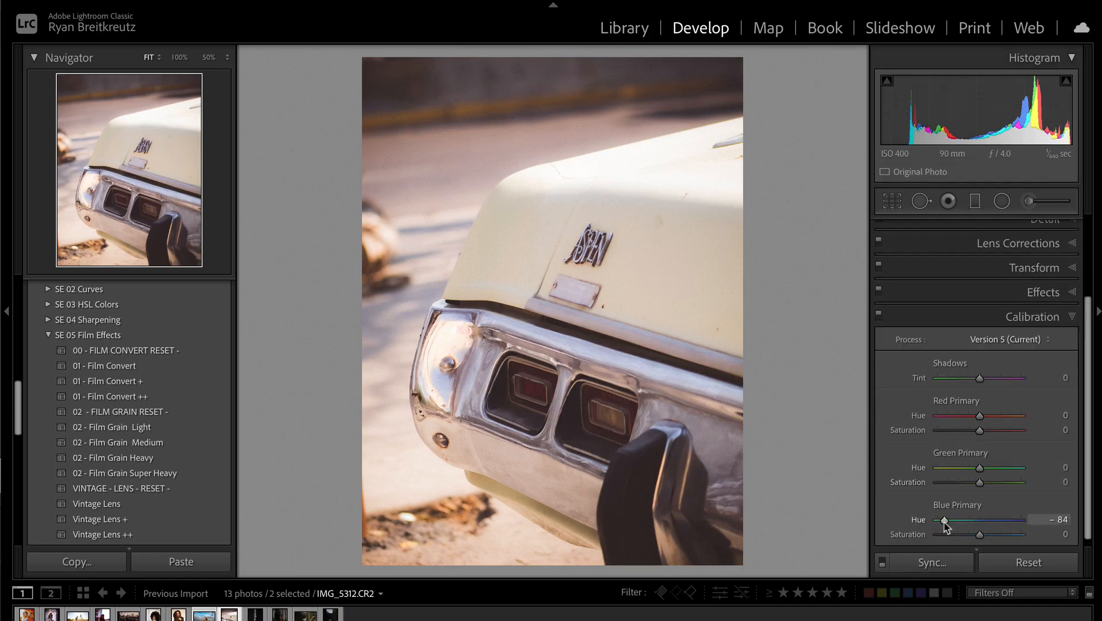
left_click_drag(980, 468, 1000, 468)
left_click_drag(979, 430, 941, 431)
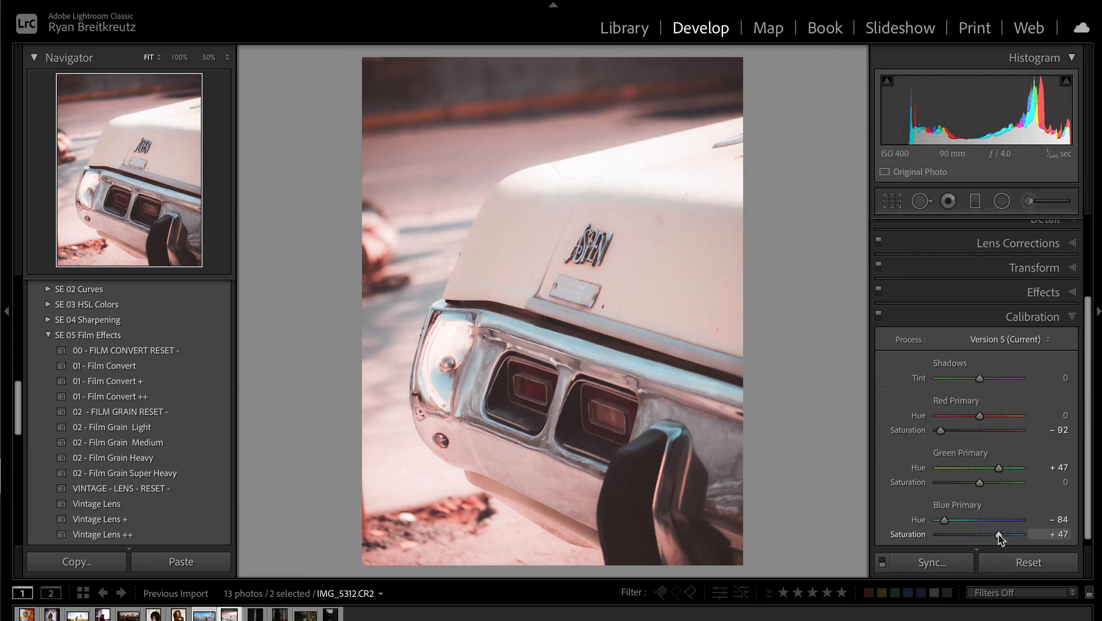
- Compare the calibrated car photo with its unedited version twice
key("backslash")
key("backslash")
key("backslash")
key("backslash")
- Switch to the street photo DSC00159.ARW and collapse the SE 05 Film Effects presets and the Calibration settings
key("Left")
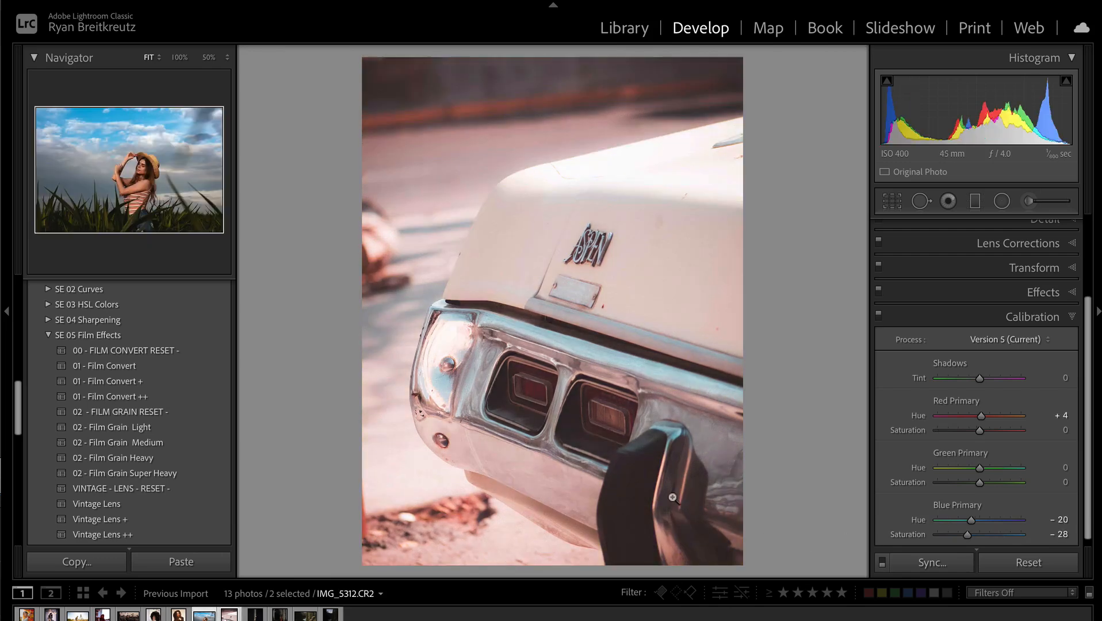
key("Right")
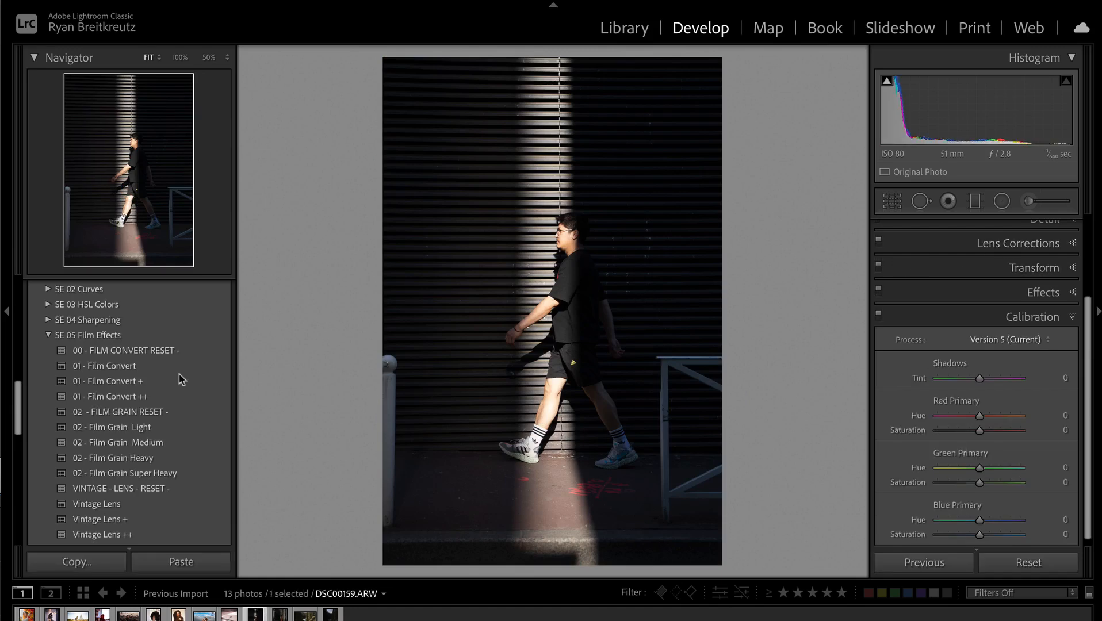
left_click(68, 335)
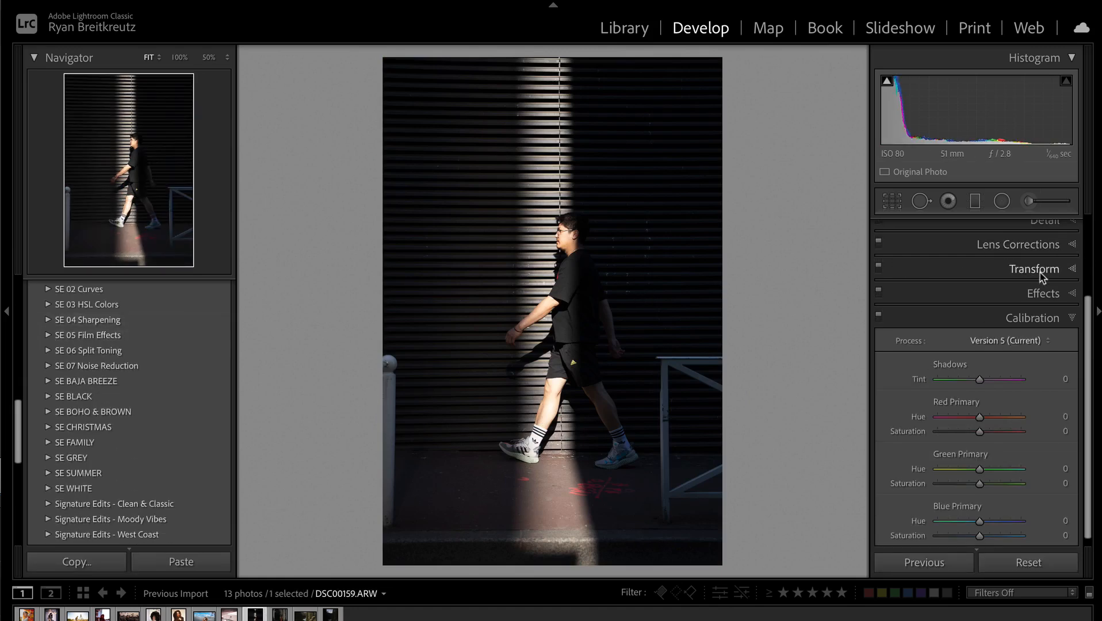
scroll(1044, 282, "up", 4)
left_click(1070, 429)
- Preview the street photo in black and white and return it to color
key("v")
key("v")
key("v")
key("v")
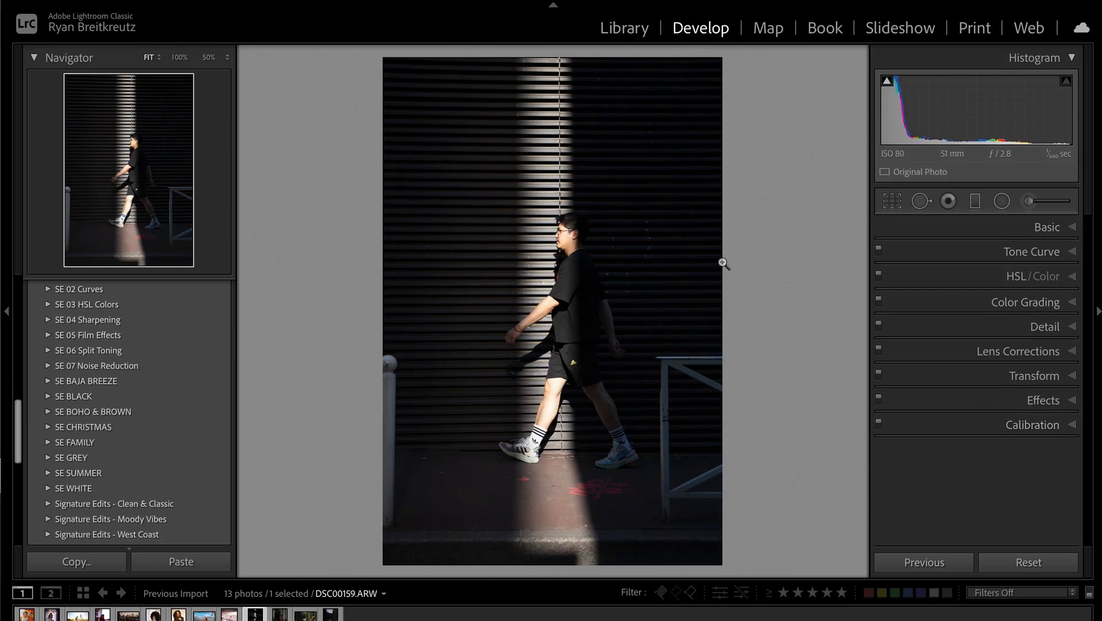
- Desaturate the street photo by setting the HSL Saturation of all eight colors, Red through Magenta, to -100
left_click(991, 270)
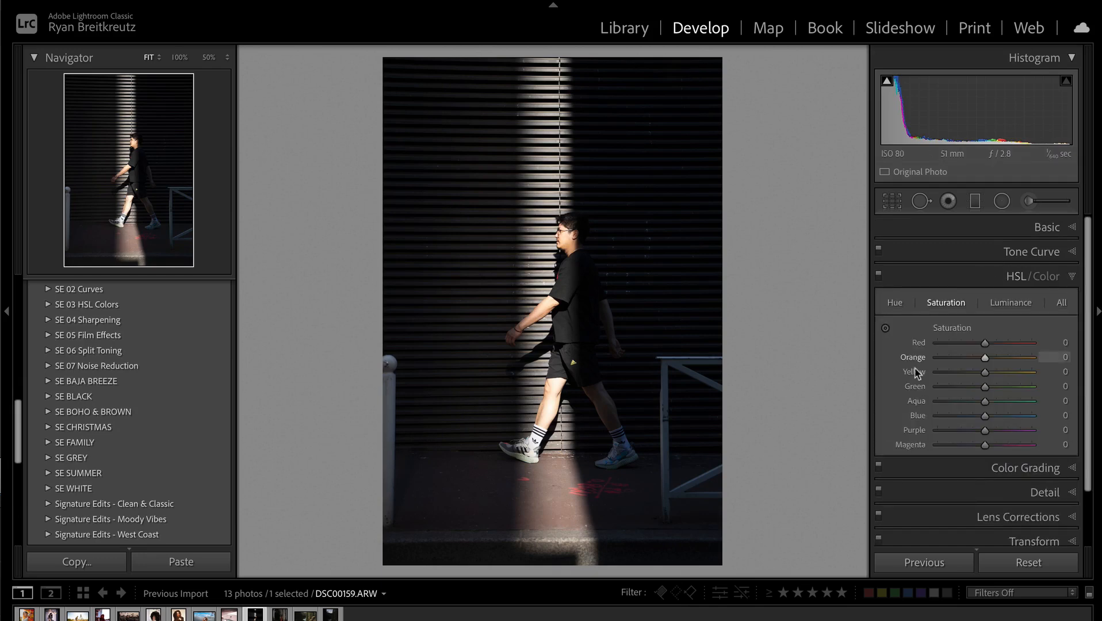
left_click_drag(985, 343, 874, 376)
left_click_drag(948, 387, 905, 409)
left_click_drag(984, 416, 909, 435)
left_click_drag(985, 444, 921, 448)
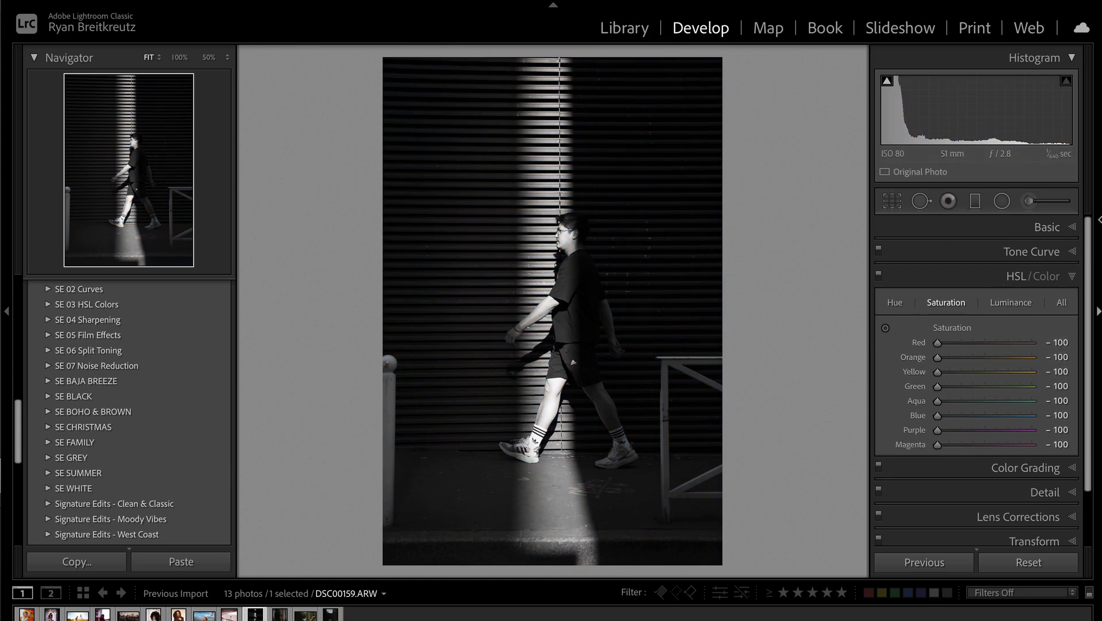
- Set the street photo's Texture to +47 and Dehaze to +39
left_click(1048, 227)
scroll(911, 426, "down", 3)
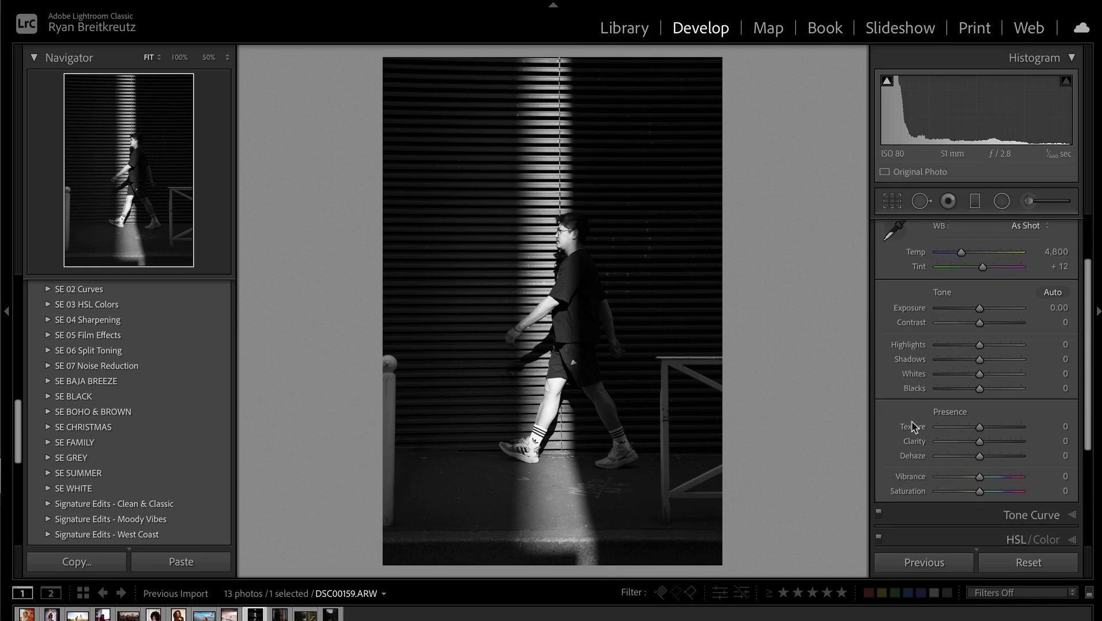
left_click_drag(980, 427, 997, 458)
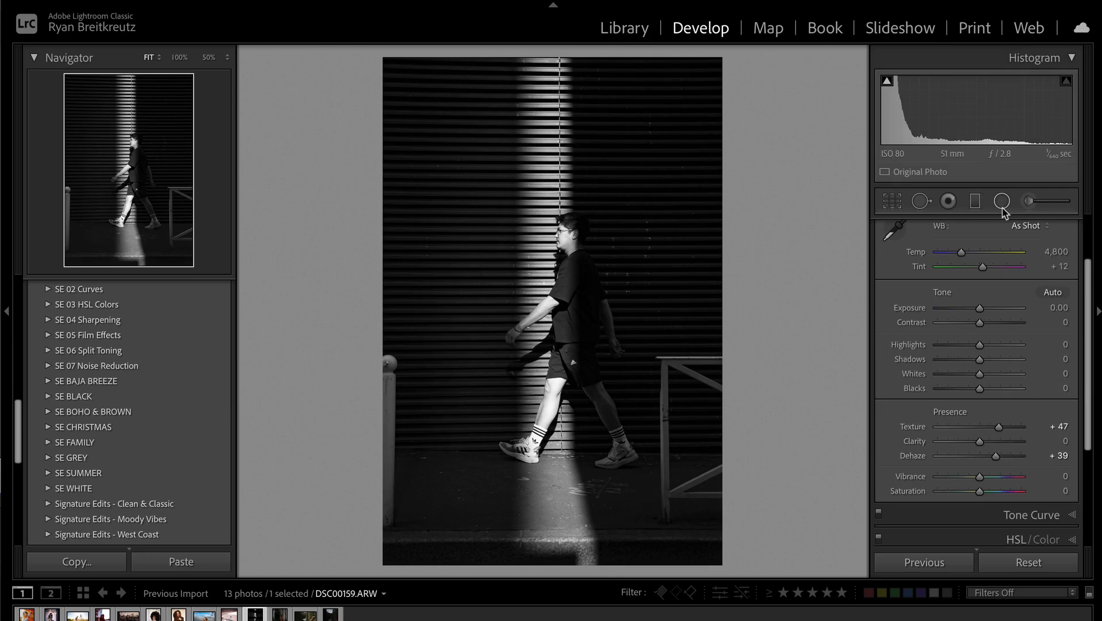
- Add a tall radial filter around the walking man with Exposure 0.99, Contrast -55 and Highlights 100
left_click(1001, 210)
left_click_drag(570, 311, 699, 568)
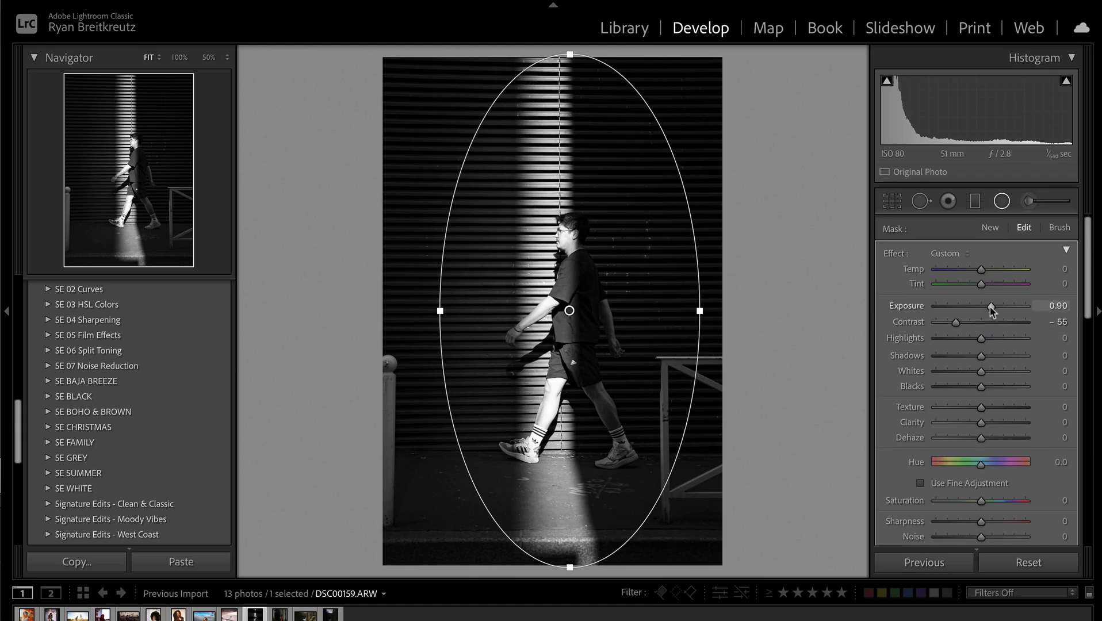
left_click_drag(991, 309, 1000, 311)
left_click_drag(958, 341, 1052, 343)
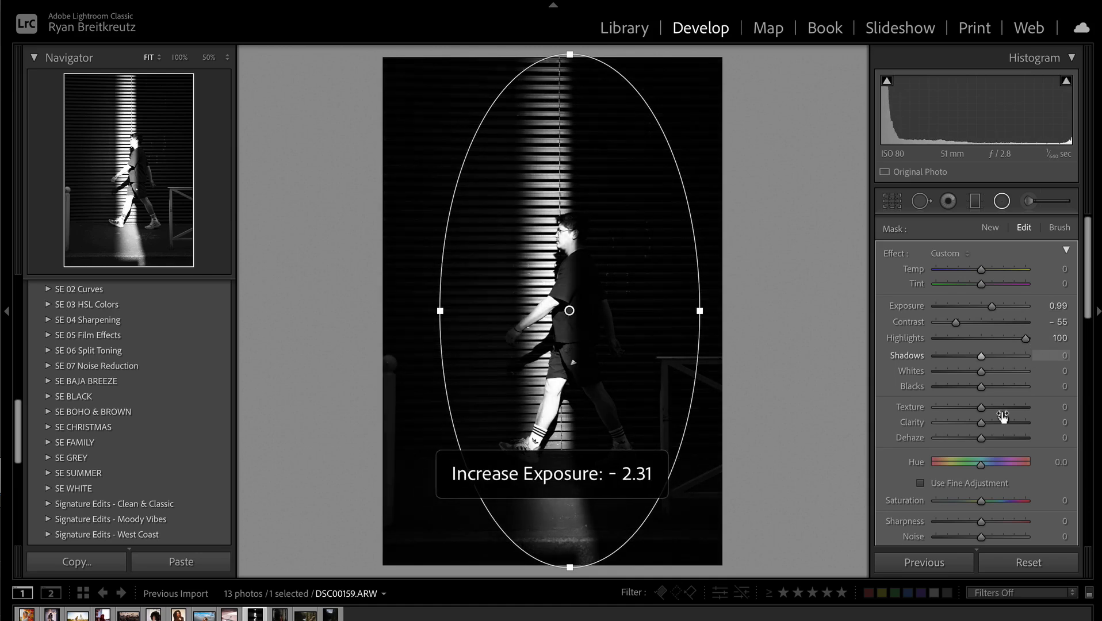
- Close the radial filter and set the whole photo's Exposure to -2.31 and Shadows to +76
key("shift+m")
left_click_drag(988, 436, 1027, 438)
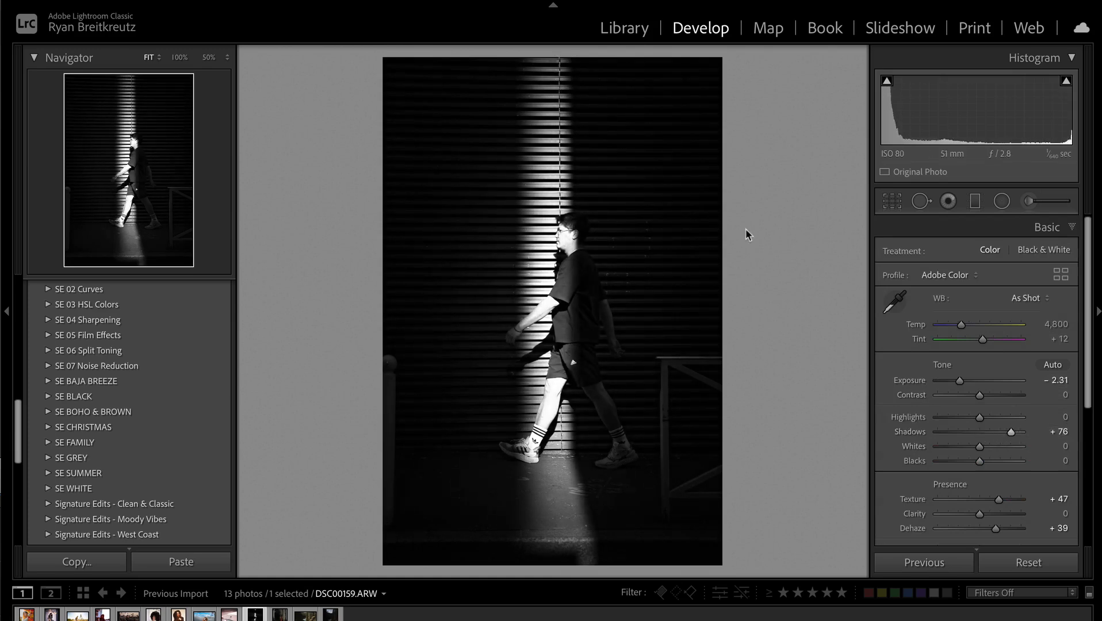
- Shape a faded point curve: raise the black point to output 45, lower the white point and midtones, and add a point at 183/186
scroll(1039, 393, "down", 5)
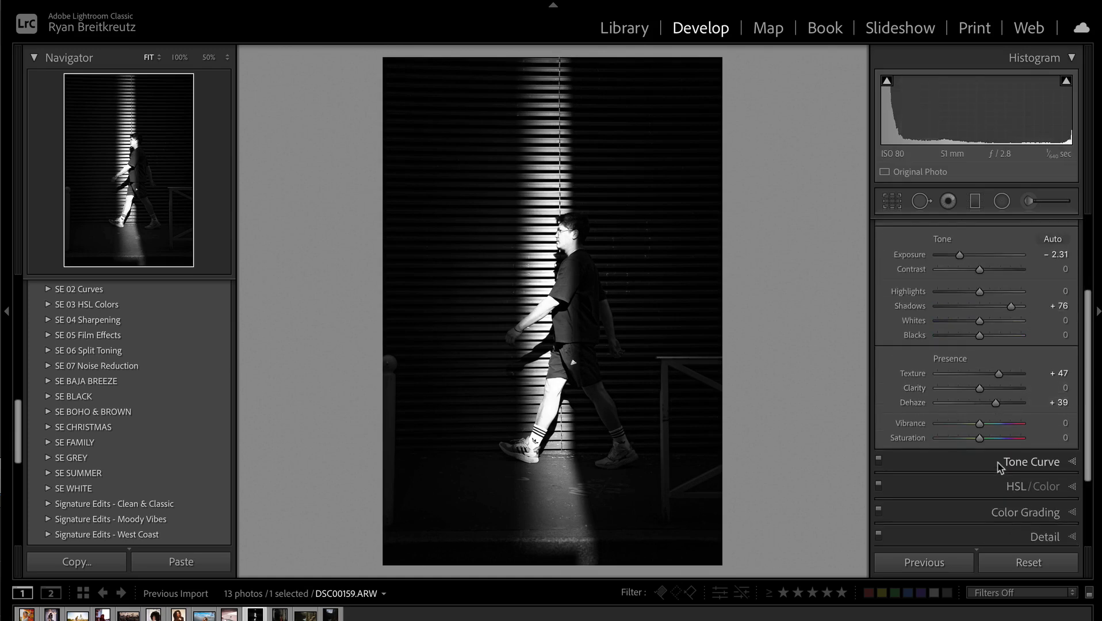
left_click(999, 468)
left_click_drag(896, 449, 896, 401)
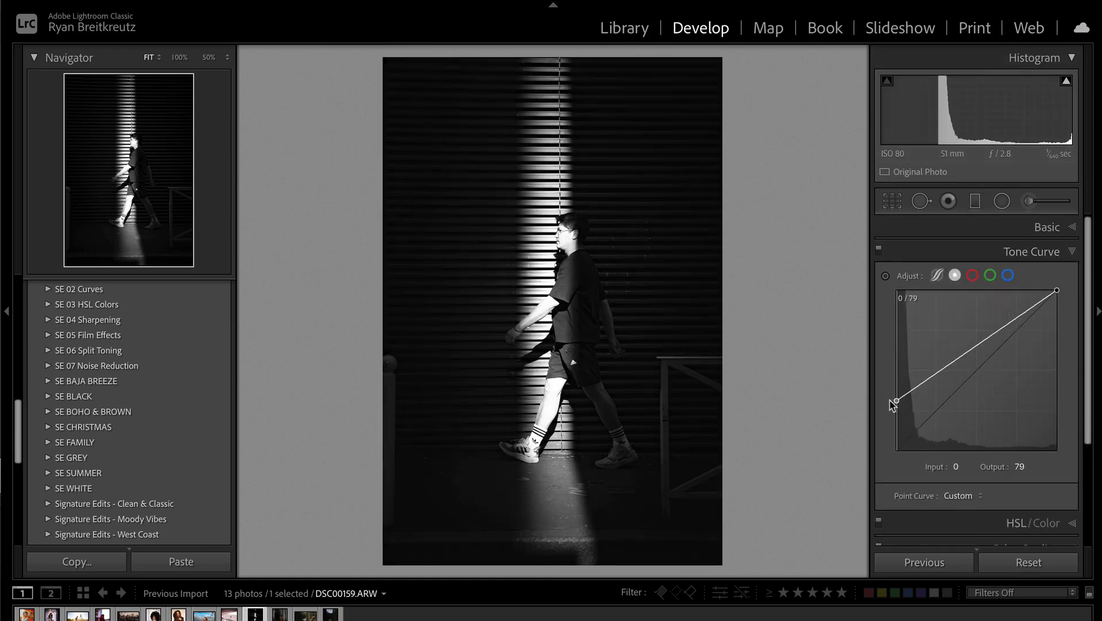
mouse_move(1061, 295)
left_mouse_down()
mouse_move(1080, 355)
mouse_move(1059, 372)
mouse_move(1060, 308)
left_mouse_up()
mouse_move(976, 381)
left_mouse_down()
mouse_move(975, 349)
mouse_move(989, 406)
mouse_move(1039, 386)
mouse_move(1034, 369)
mouse_move(977, 357)
mouse_move(983, 442)
mouse_move(966, 386)
left_mouse_up()
left_click_drag(897, 404, 886, 427)
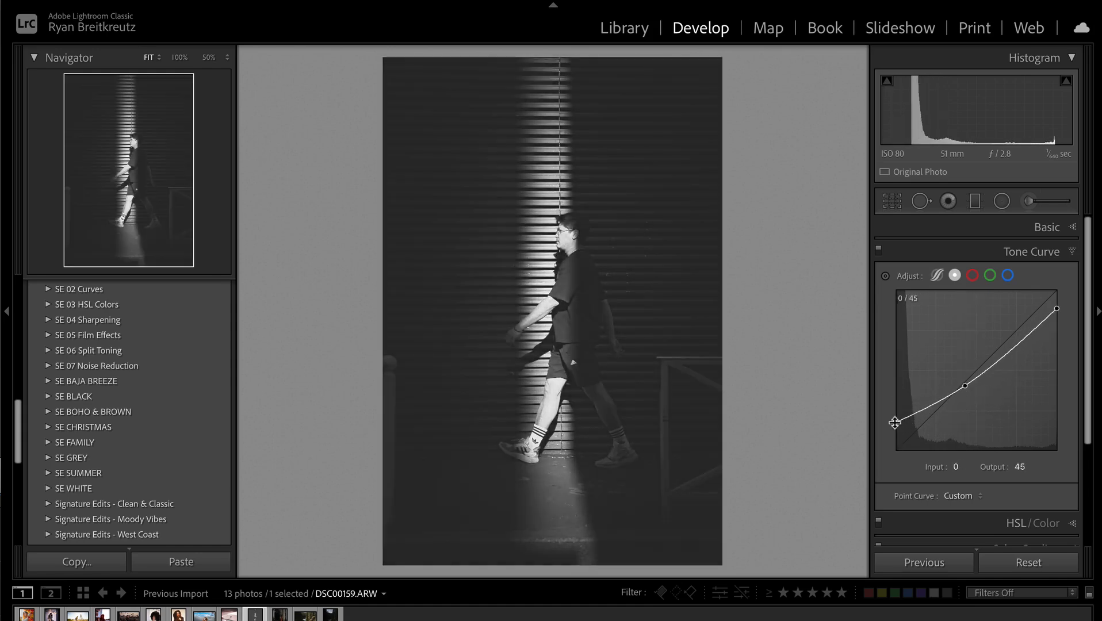
left_click_drag(1019, 346, 1012, 334)
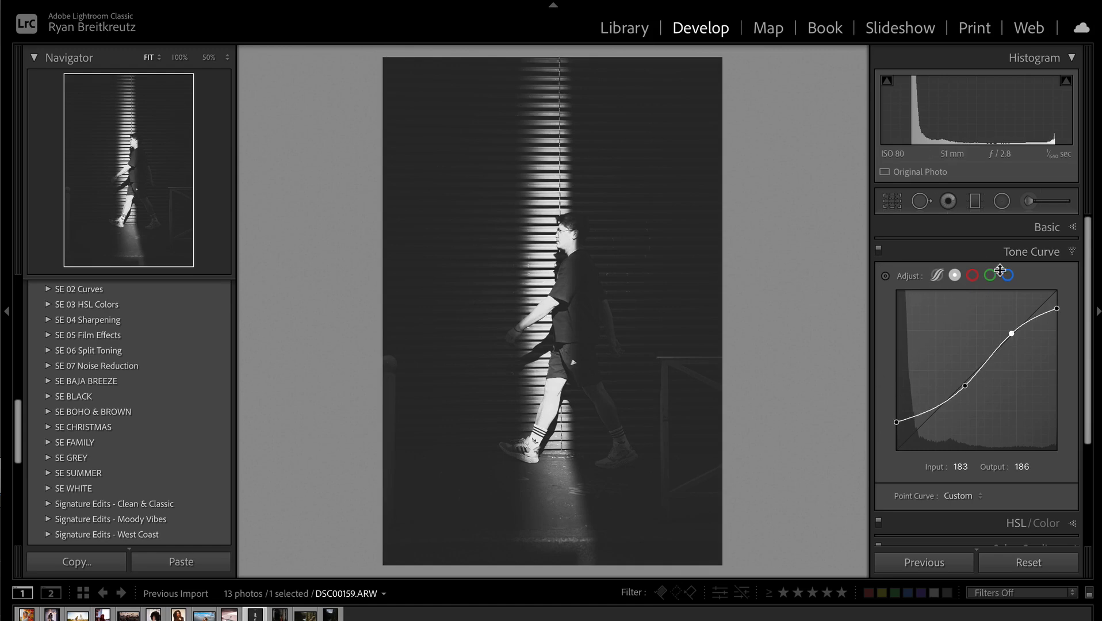
- Raise the street photo's Temp to 6,151 and set the Orange saturation to -92
left_click(973, 228)
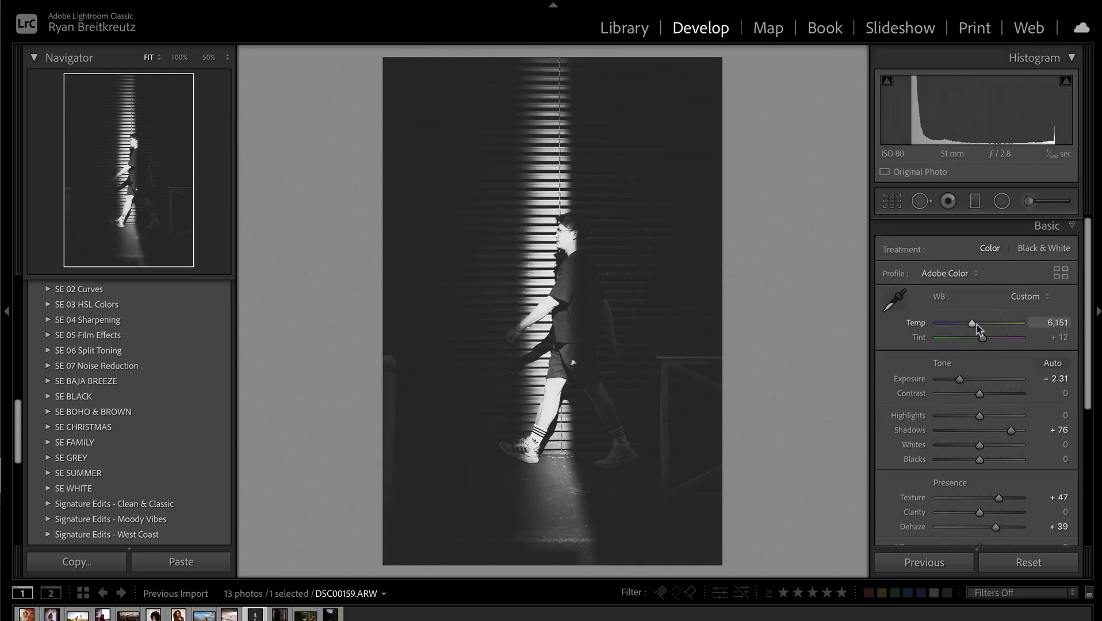
scroll(979, 326, "down", 5)
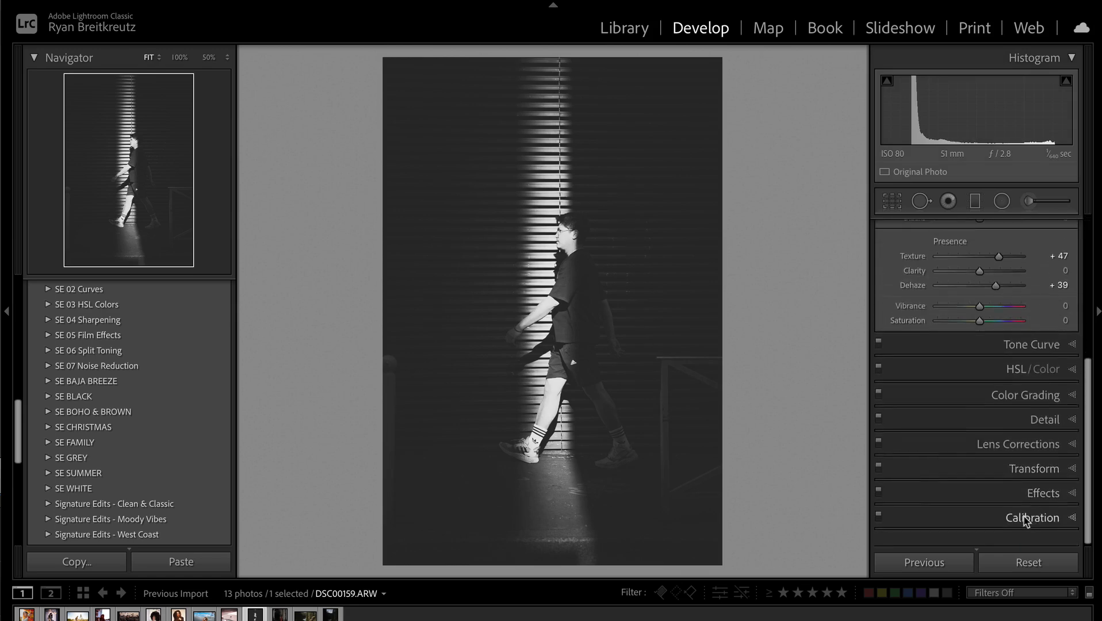
left_click(1015, 385)
left_click(954, 358)
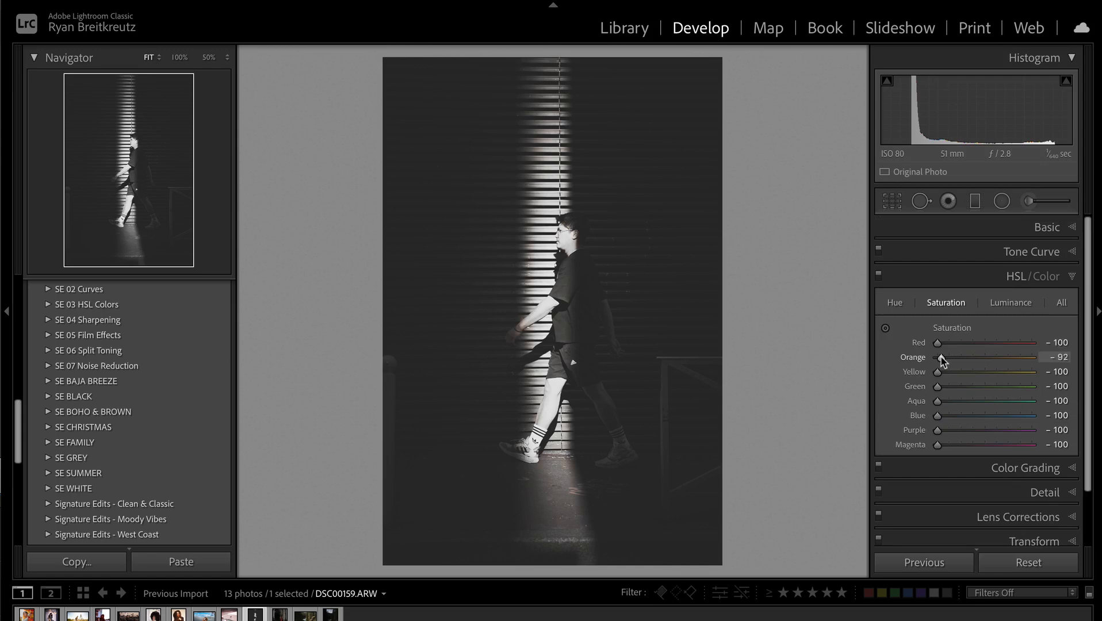
- Toggle the HSL adjustments and convert the street photo to the black and white treatment
left_click(879, 276)
key("v")
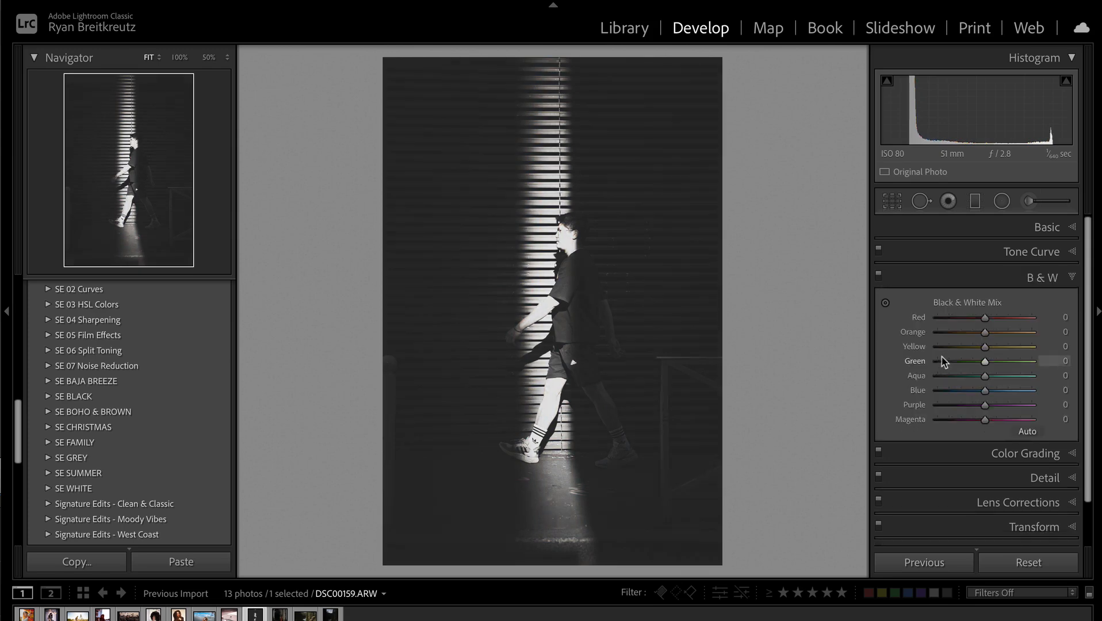
- Return the street photo to the color treatment and inspect the walking man up close
key("v")
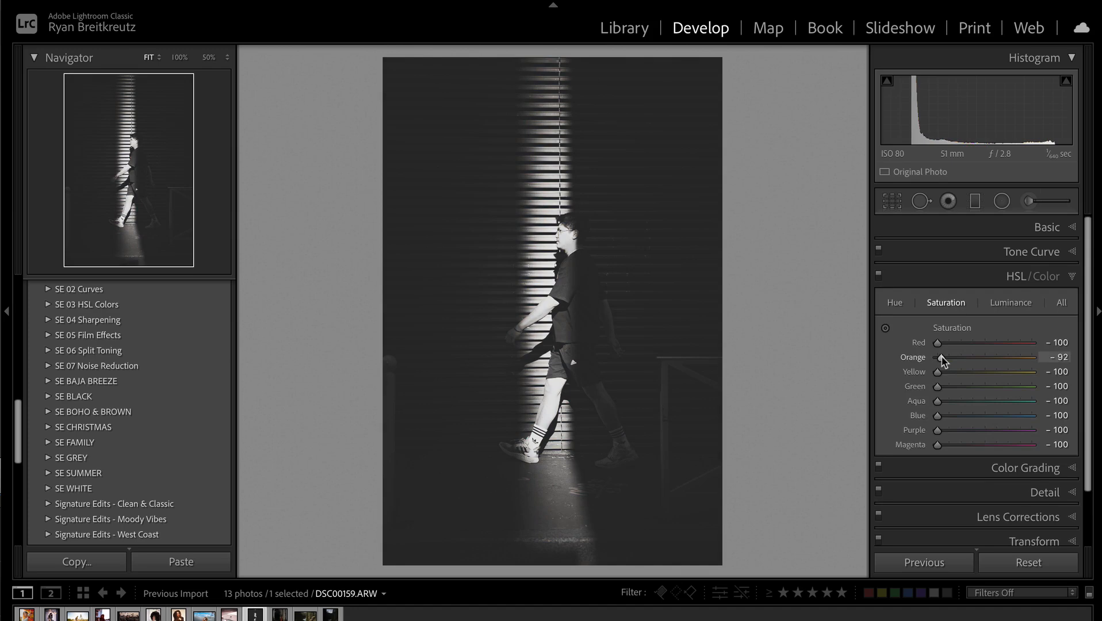
left_click(608, 299)
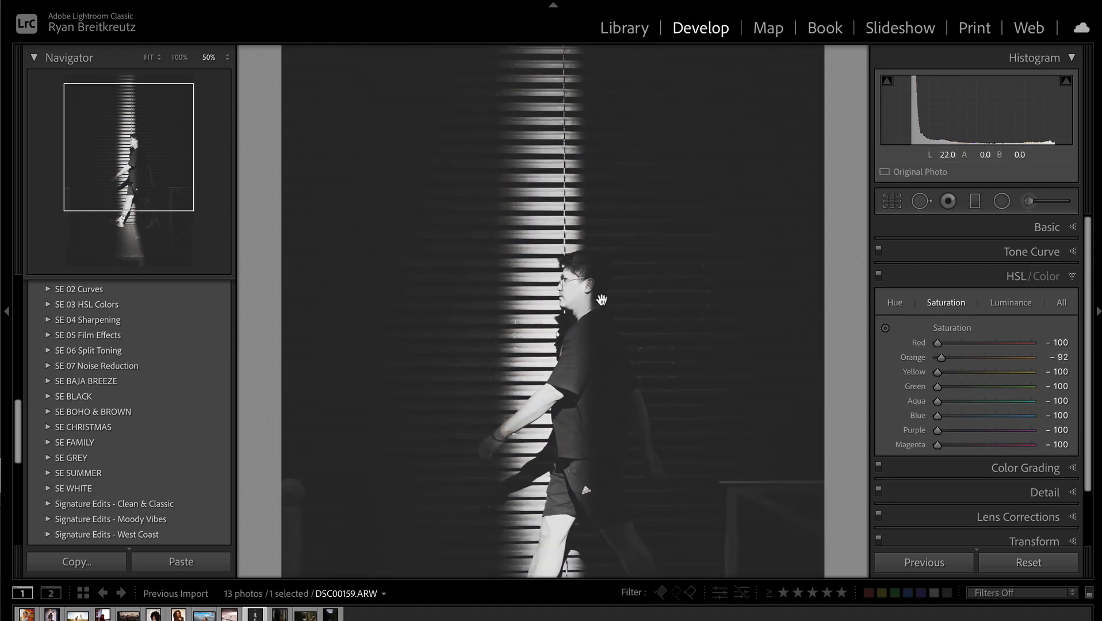
left_click_drag(655, 326, 645, 283)
left_click(587, 319)
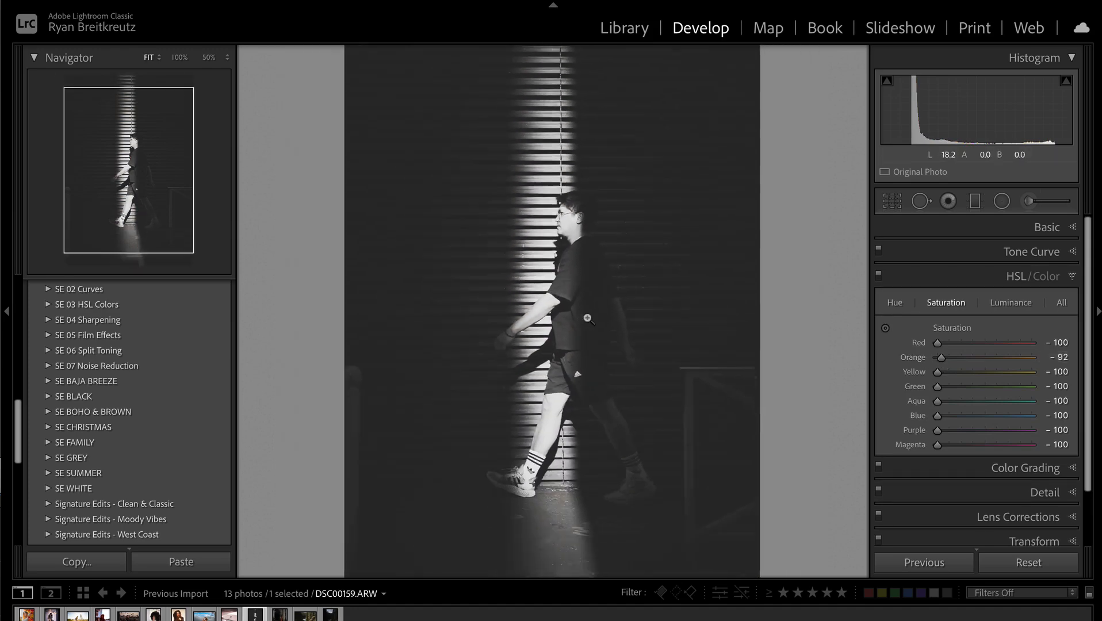
- Set the street photo's Blue Primary calibration to Hue -81 and Saturation -40, comparing before and after
scroll(1014, 390, "down", 3)
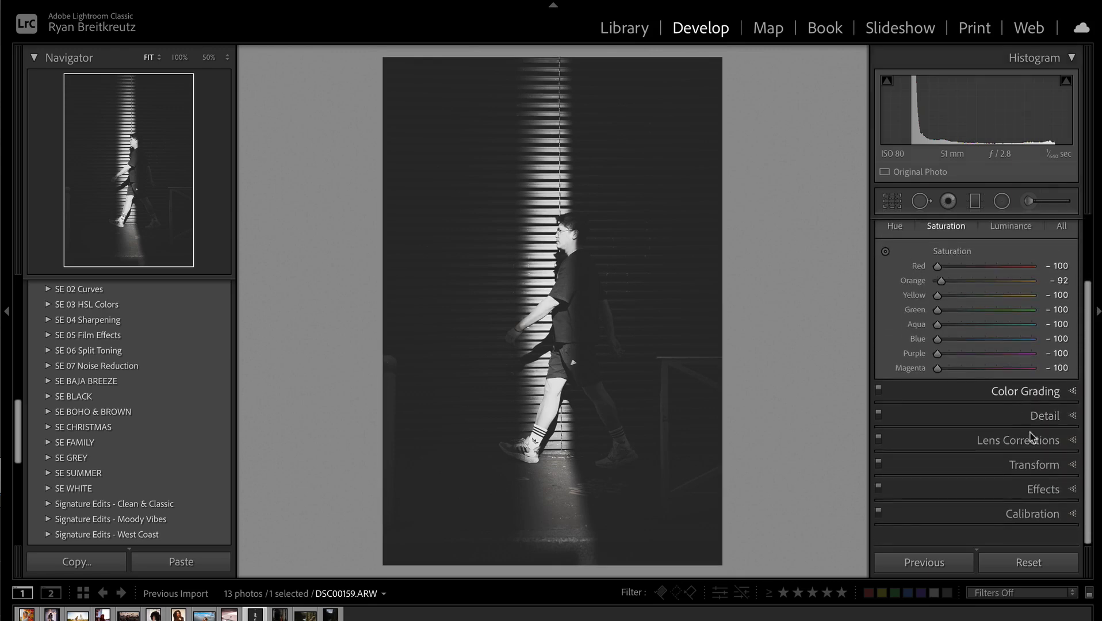
left_click(1041, 528)
scroll(978, 495, "down", 4)
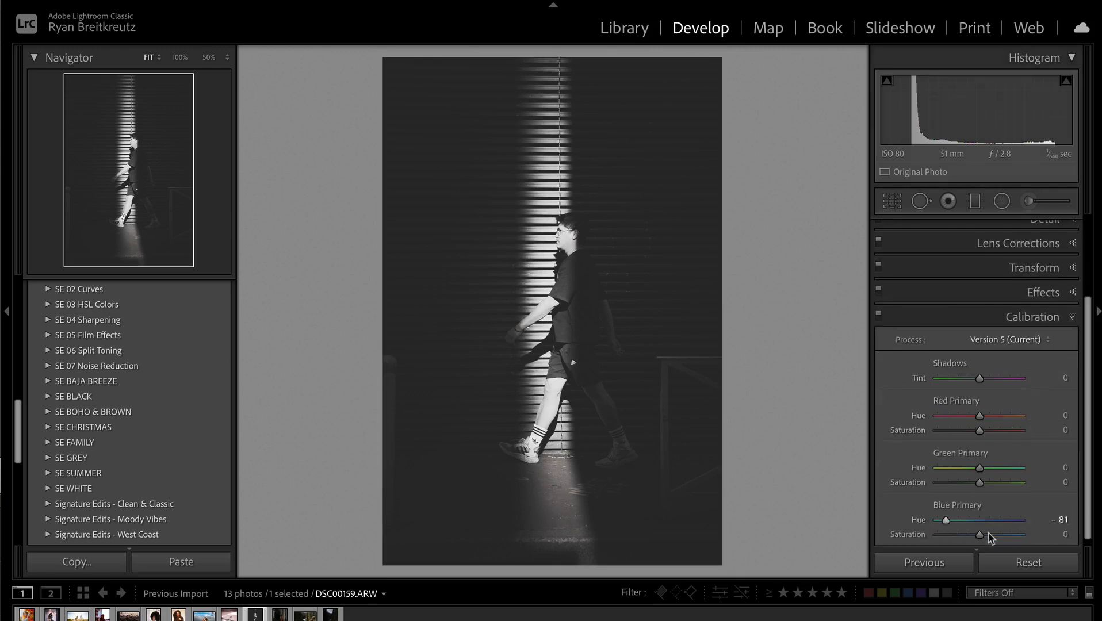
left_click_drag(984, 533, 1002, 534)
key("backslash")
key("backslash")
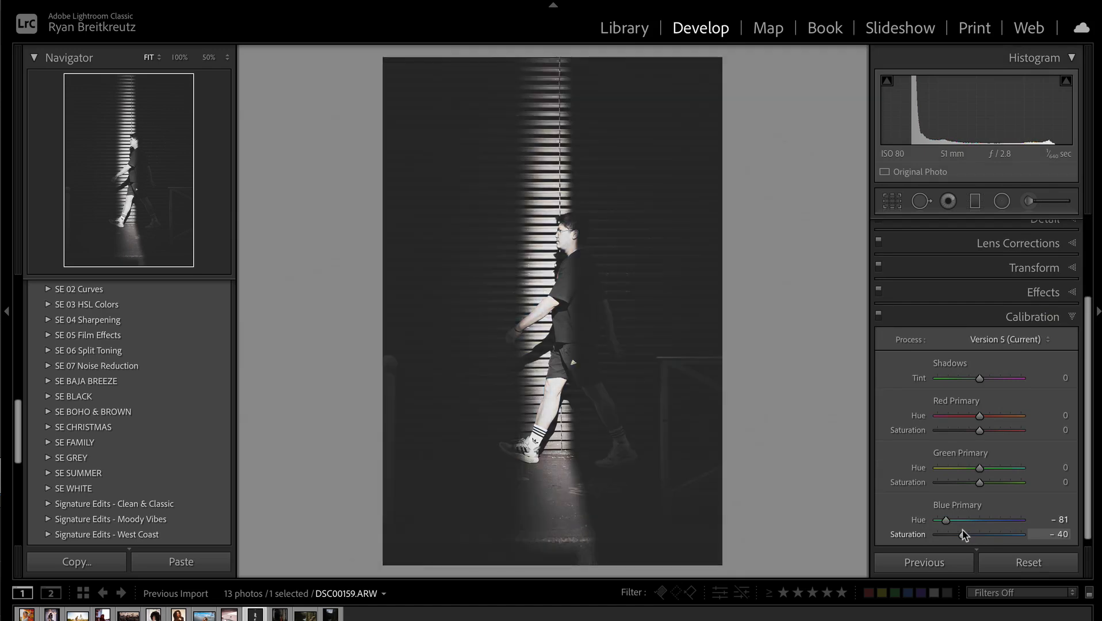
key("minus")
- Lower the point curve's black point to output 17 and raise its white point to output 244
scroll(948, 367, "up", 4)
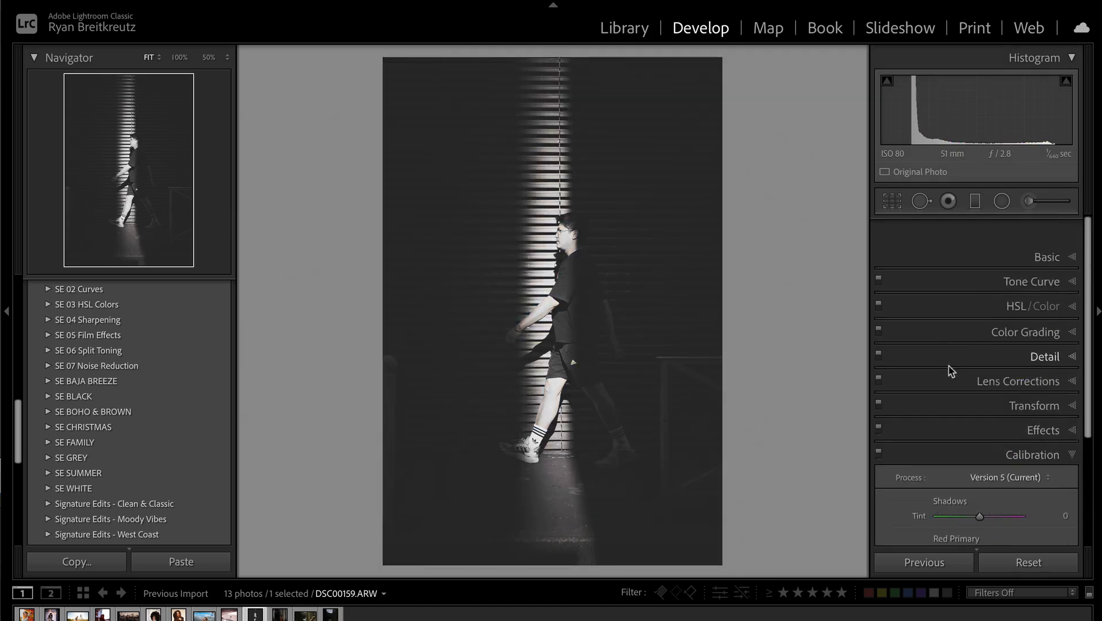
left_click(1010, 252)
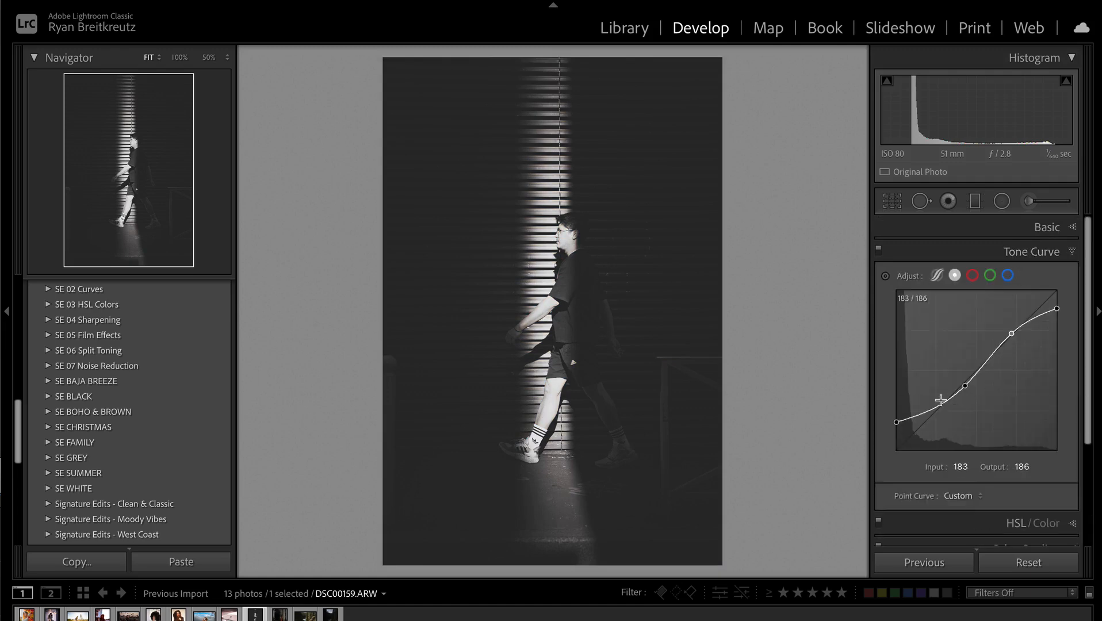
left_click_drag(896, 424, 896, 441)
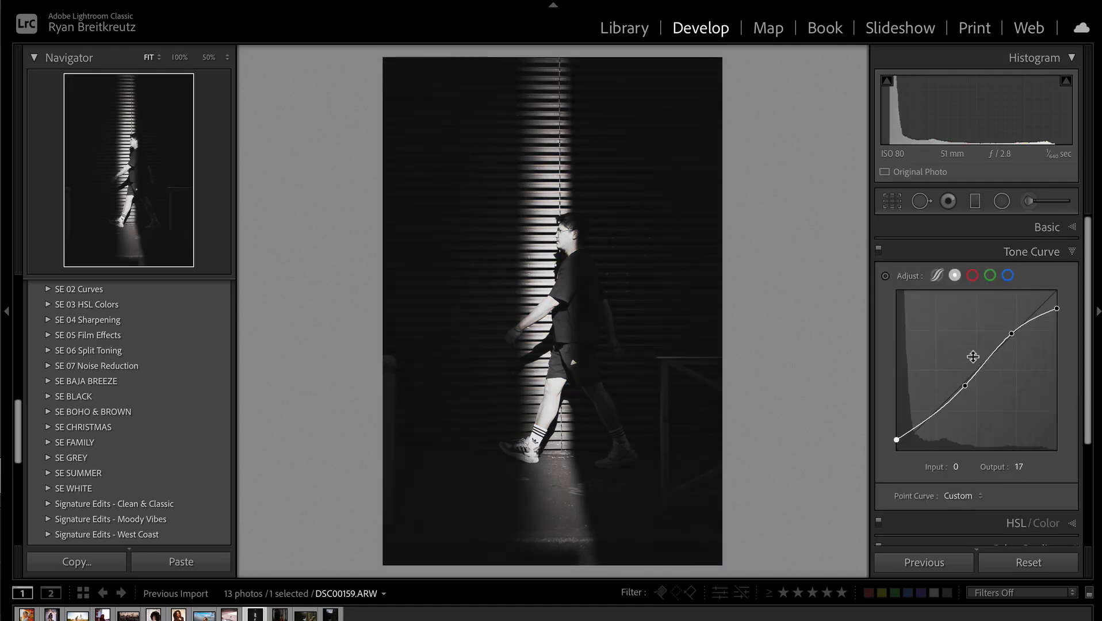
left_click_drag(1058, 311, 1059, 296)
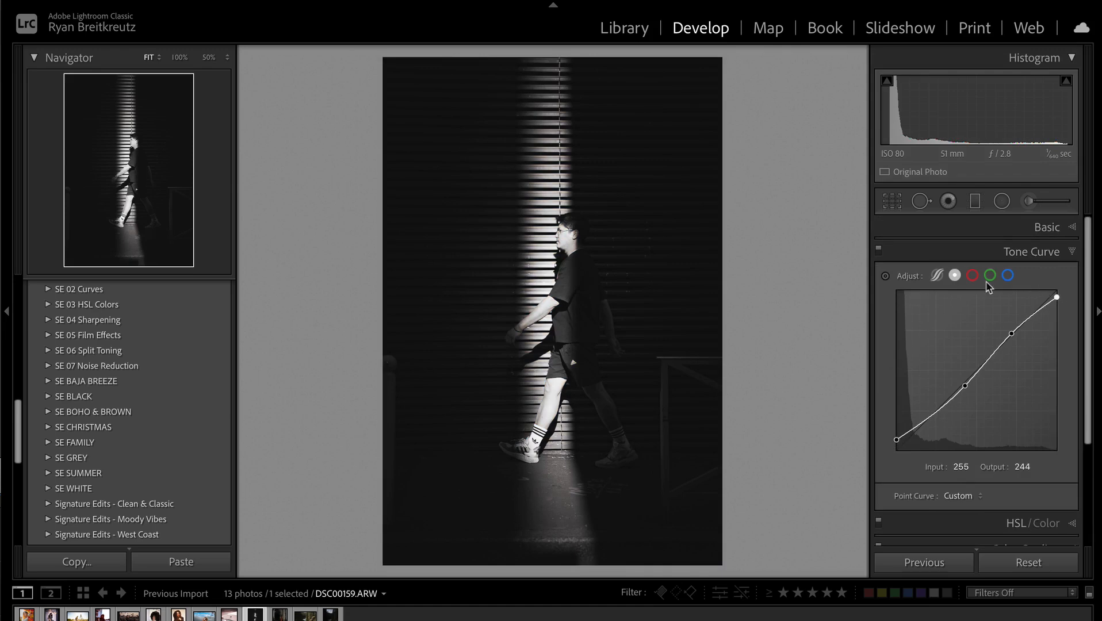
- Reset the street photo's edits and open the photo of the woman sitting on the steps
left_click(1031, 565)
left_click(281, 615)
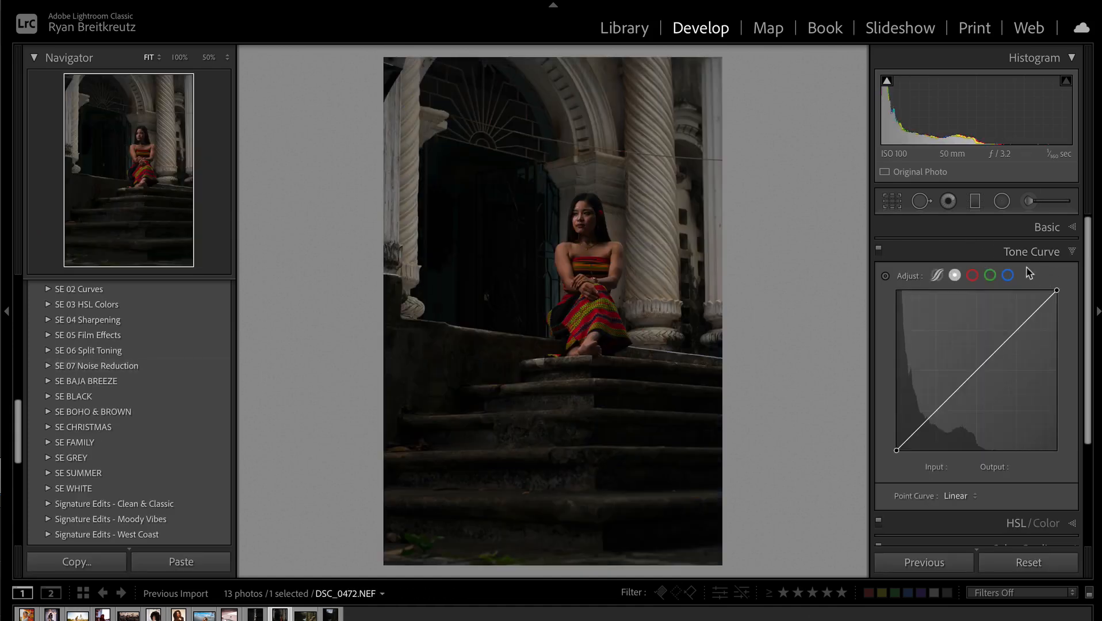
- Add a tall radial filter around the woman with Exposure 0.90 and Contrast -100, and compare before and after
left_click(1002, 201)
left_click_drag(572, 254, 659, 440)
left_click_drag(598, 343, 607, 354)
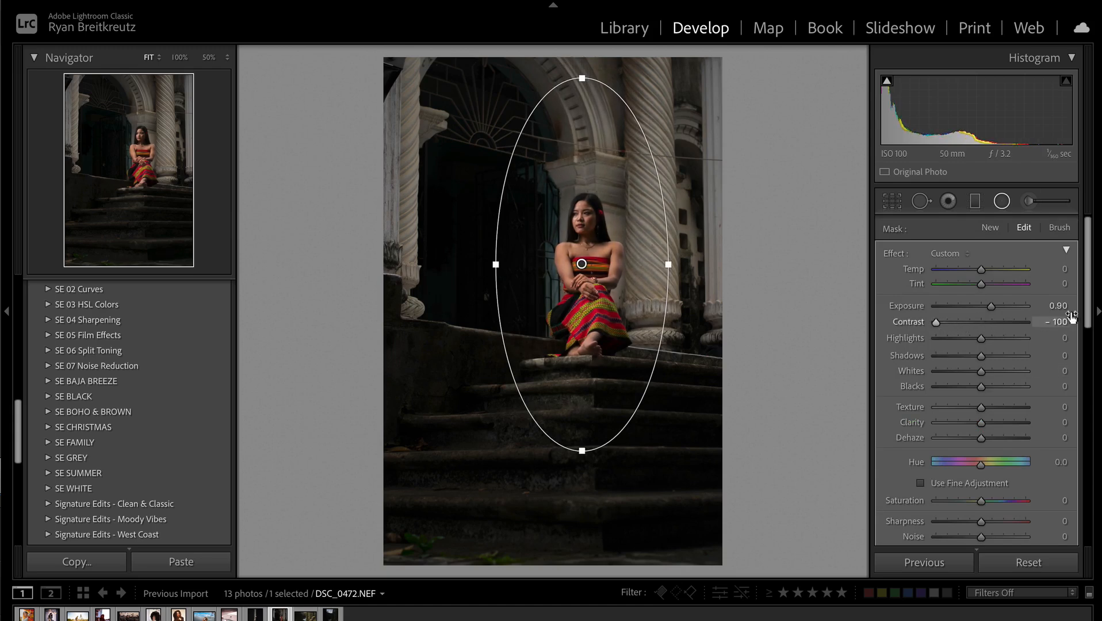
left_click_drag(673, 265, 685, 266)
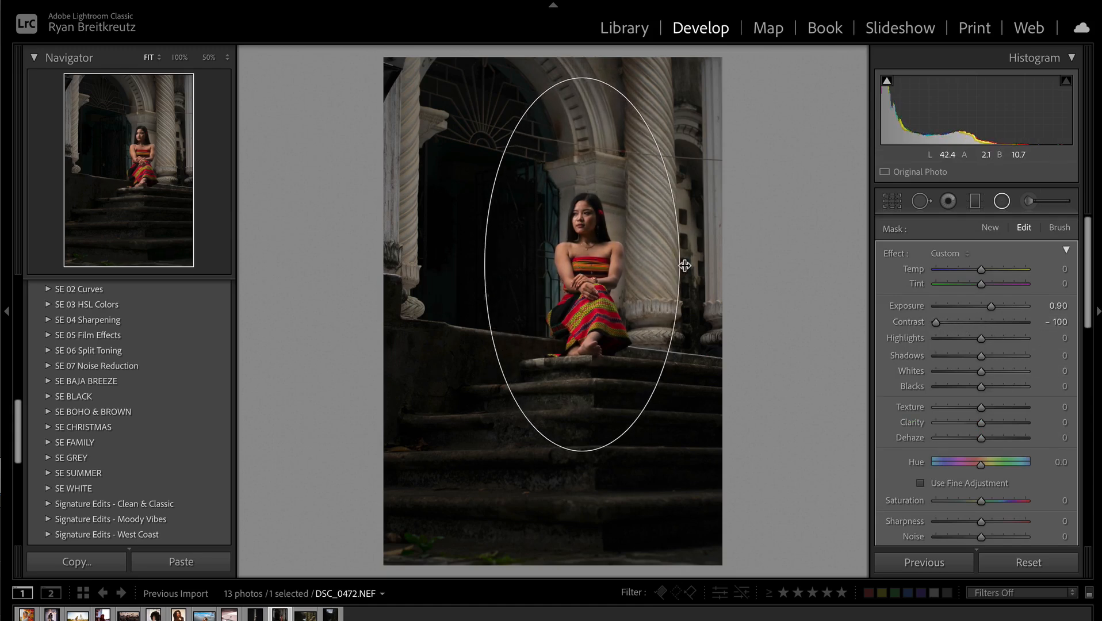
key("Return")
key("backslash")
key("backslash")
key("backslash")
key("backslash")
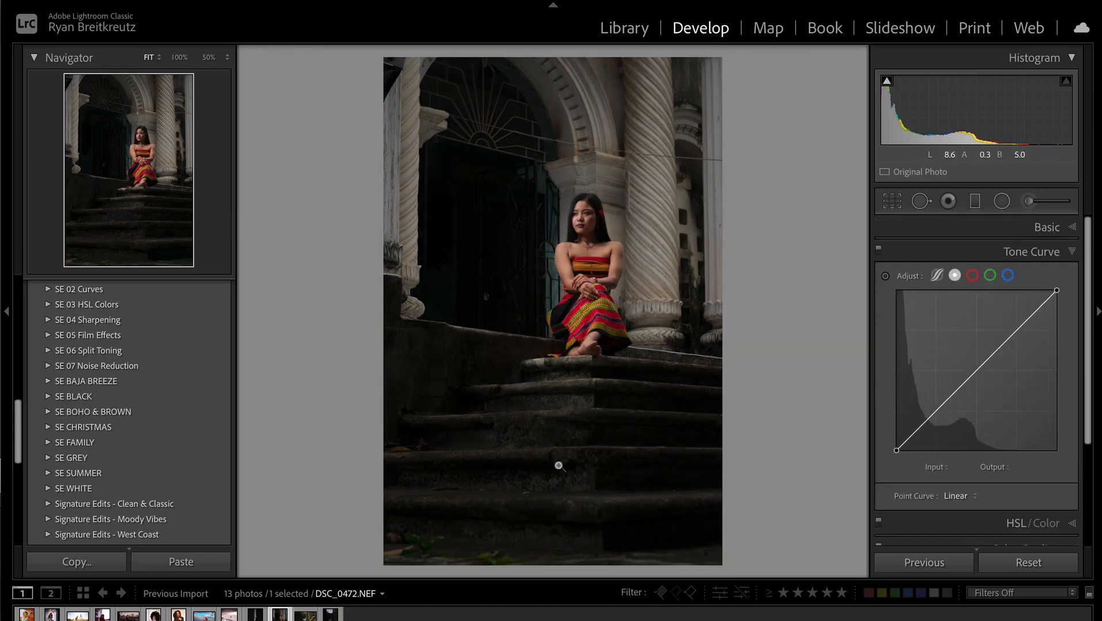
- Paint a new brush mask over the stone steps with Contrast 27, Highlights 29 and Whites 33
left_click(1036, 203)
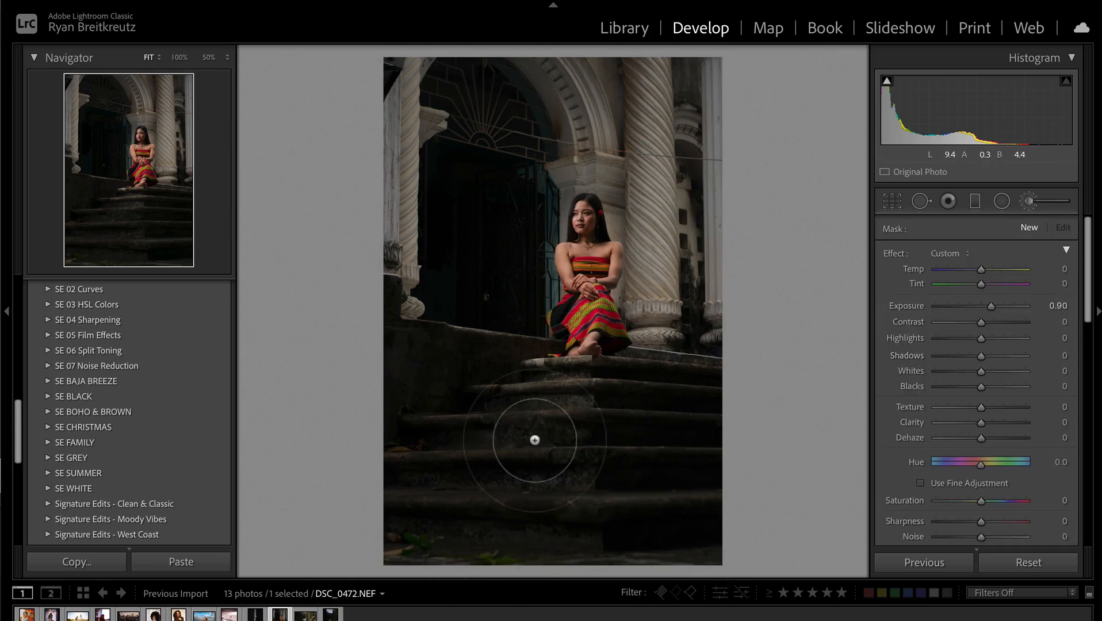
scroll(436, 541, "down", 5)
key("alt")
left_click(993, 322)
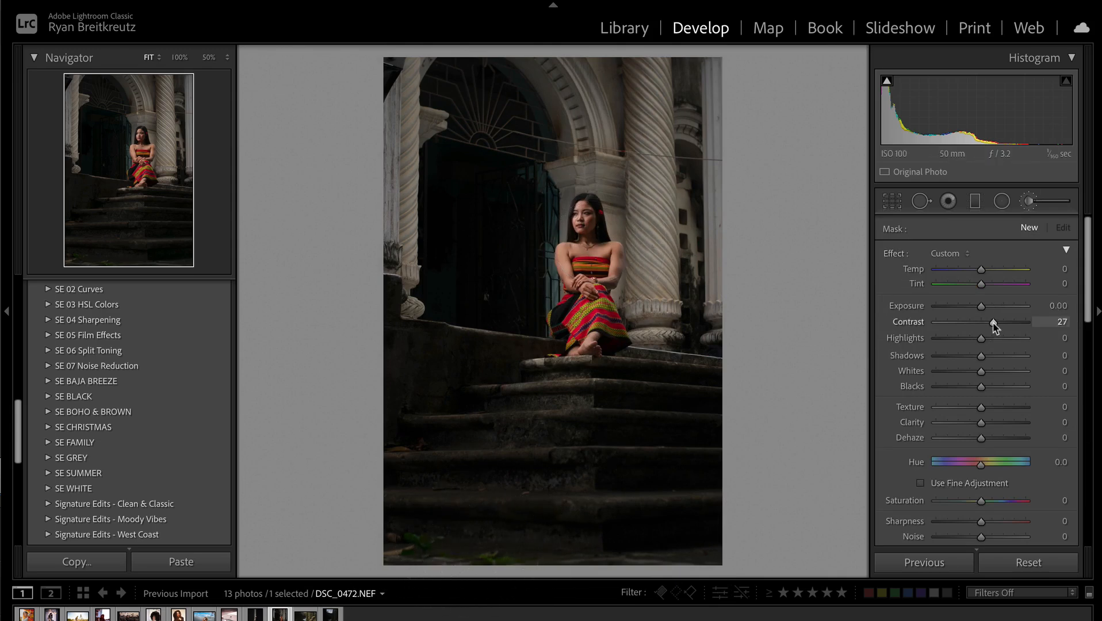
left_click(994, 338)
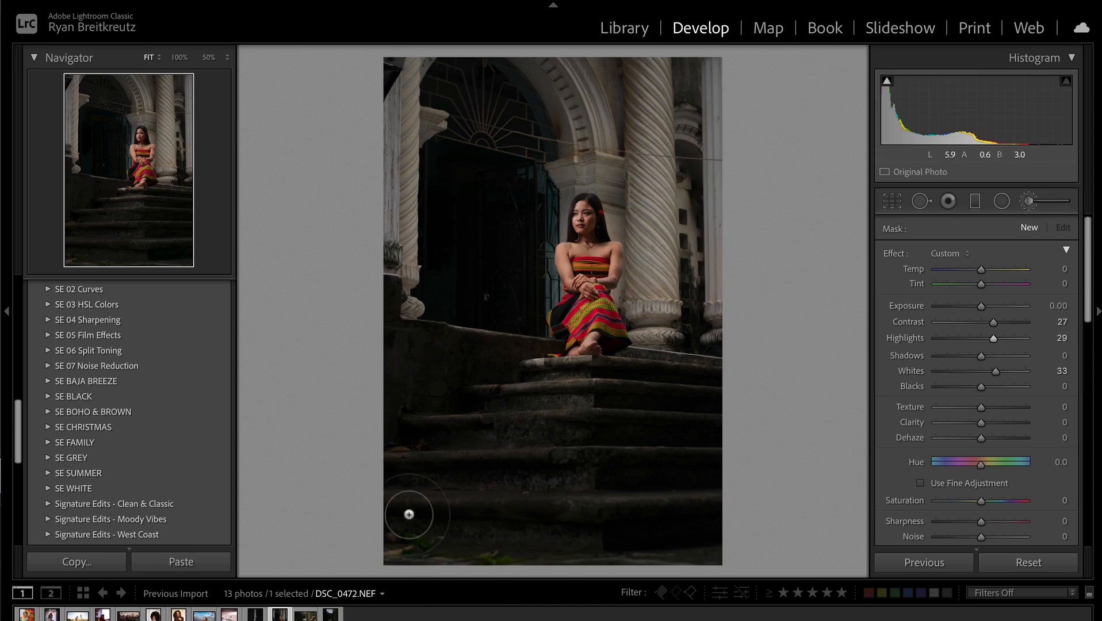
left_click(683, 519)
left_click_drag(683, 519, 710, 517)
left_click_drag(397, 480, 704, 482)
scroll(441, 423, "down", 3)
scroll(442, 422, "down", 1)
left_click_drag(404, 439, 669, 437)
left_click_drag(480, 402, 689, 400)
left_click_drag(552, 368, 719, 360)
- Set the steps mask's Contrast, Highlights and Whites to 100, Texture to 95 and Clarity to 18
left_click_drag(994, 323, 1039, 322)
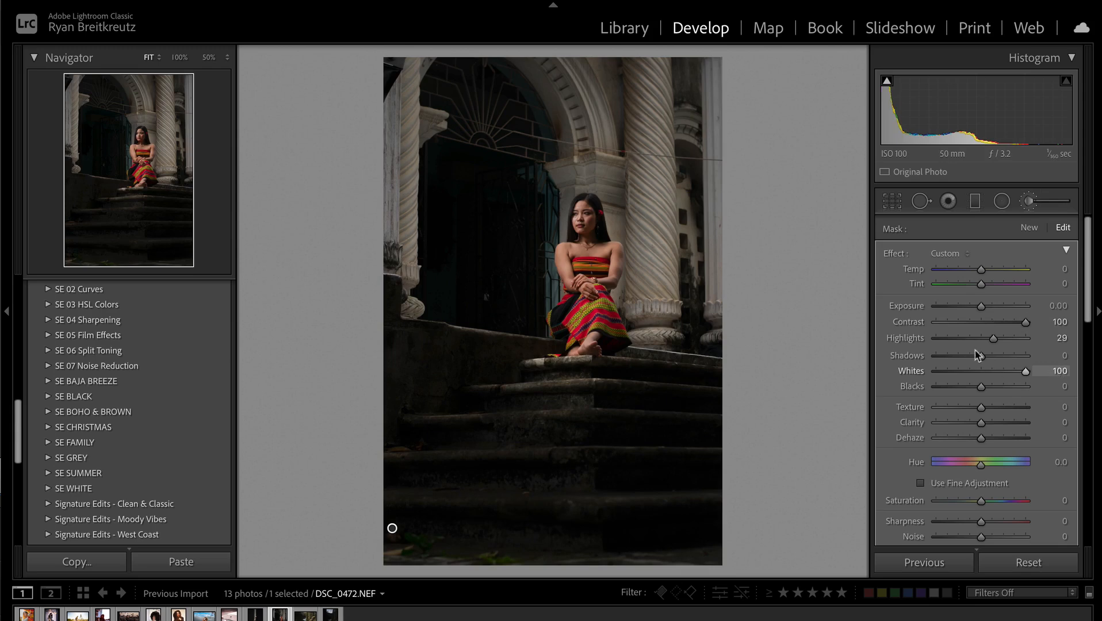
left_click_drag(994, 339, 1058, 340)
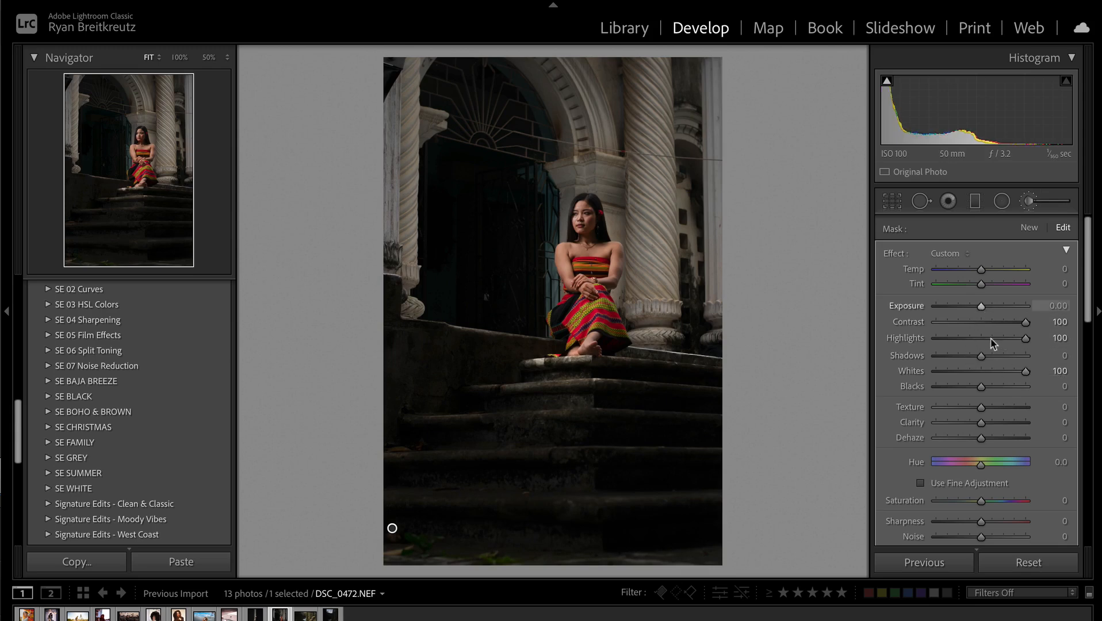
left_click(992, 408)
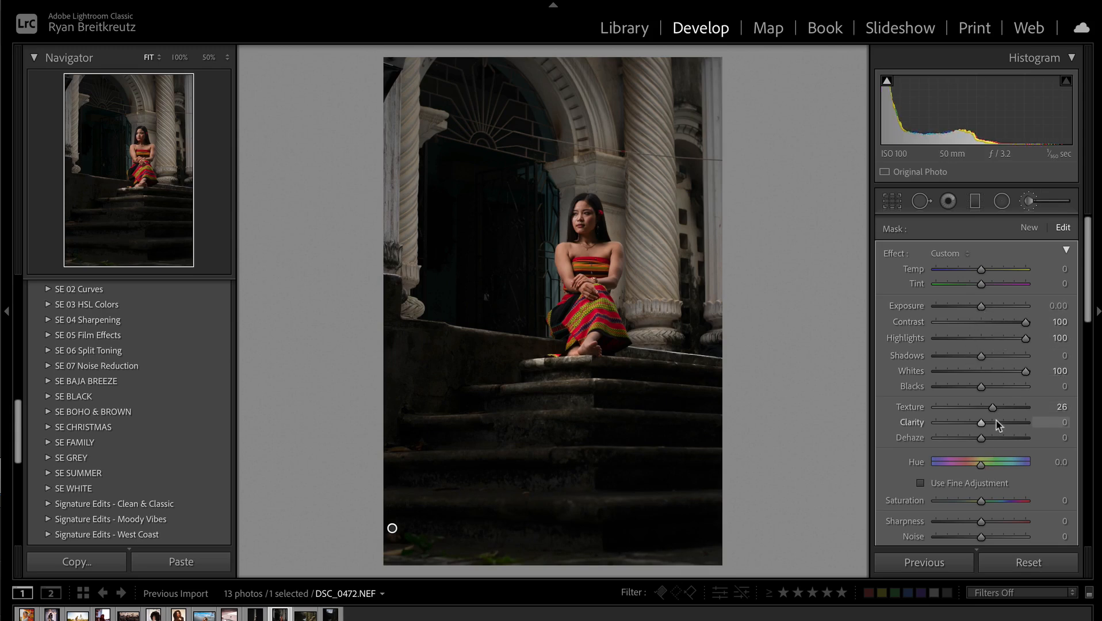
left_click_drag(994, 408, 1048, 412)
mouse_move(982, 423)
left_mouse_down()
mouse_move(1004, 424)
mouse_move(990, 425)
left_mouse_up()
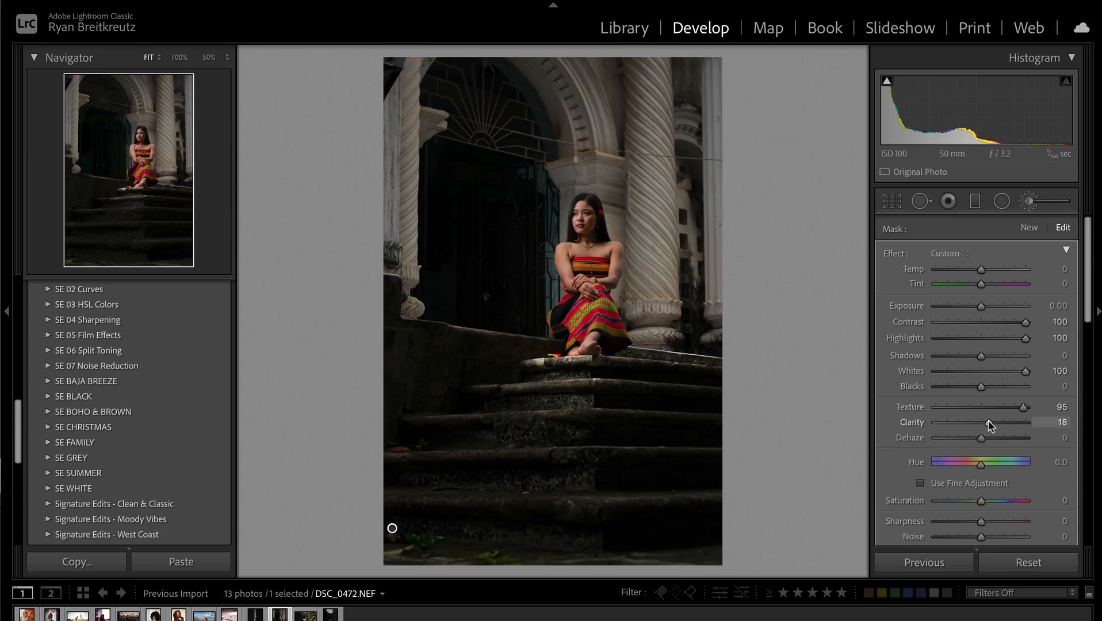
- Delete and restore the steps mask to compare the effect, and set its Exposure to 0.07
key("Delete")
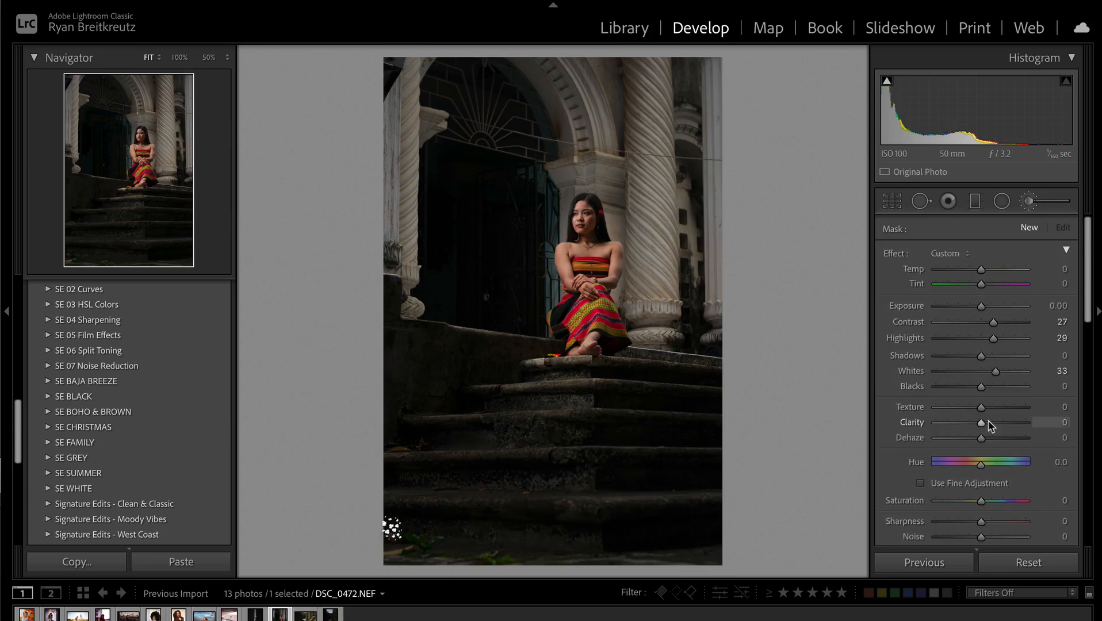
key("ctrl+z")
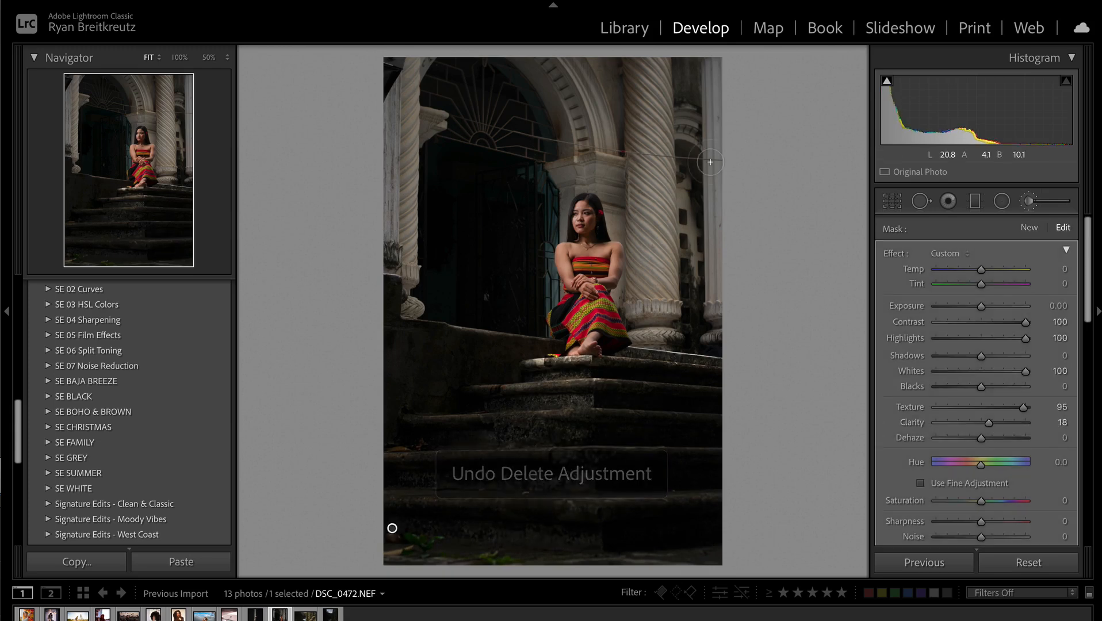
left_click_drag(985, 312, 984, 311)
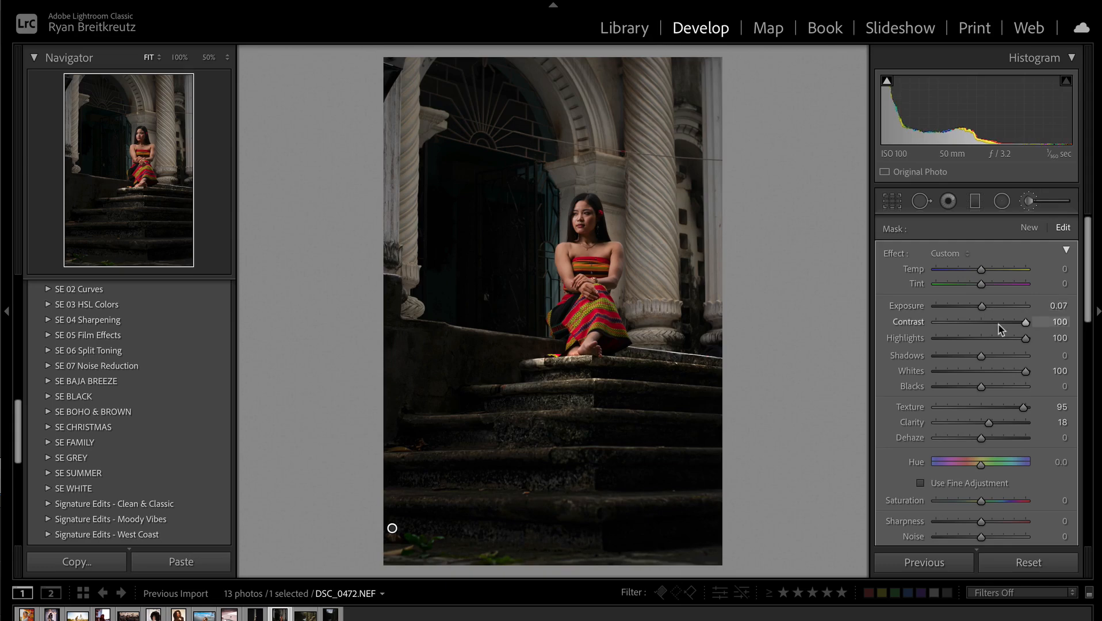
key("k")
key("k")
key("k")
- Brush a new mask over the archway above the door and set Highlights 100, Whites 58, Dehaze 22 and Exposure 0.43 from reset values
left_click(490, 108)
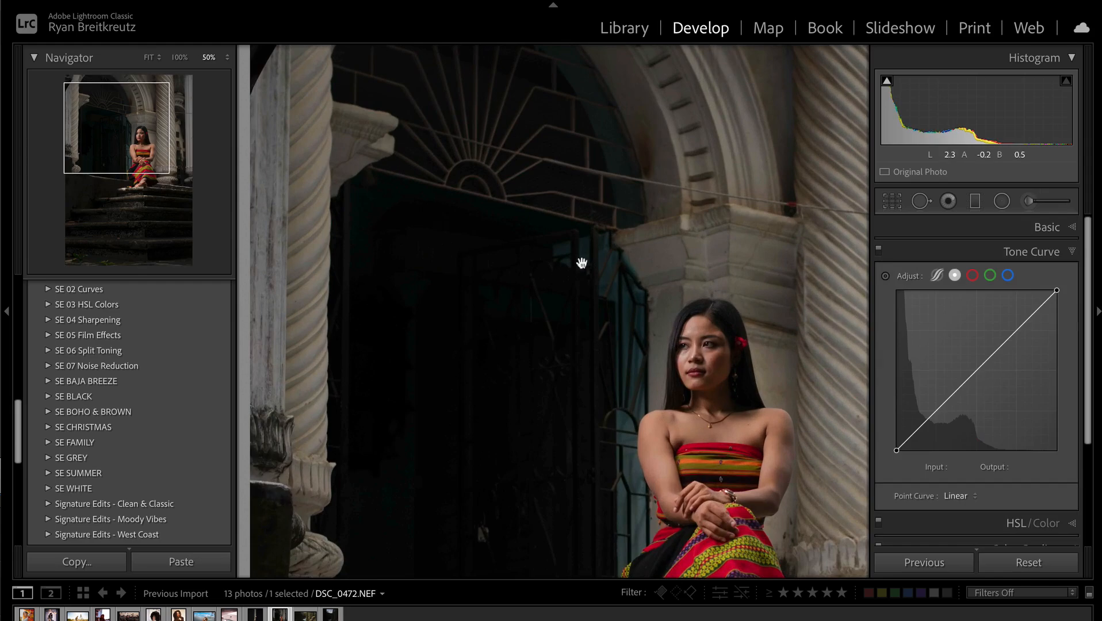
left_click(569, 202)
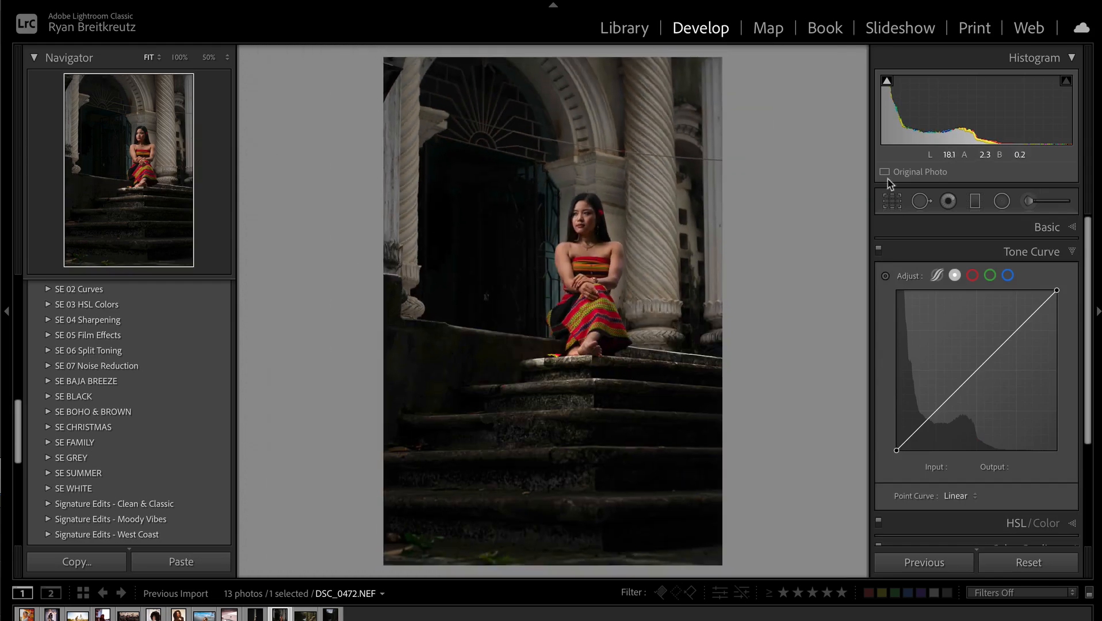
left_click(1031, 205)
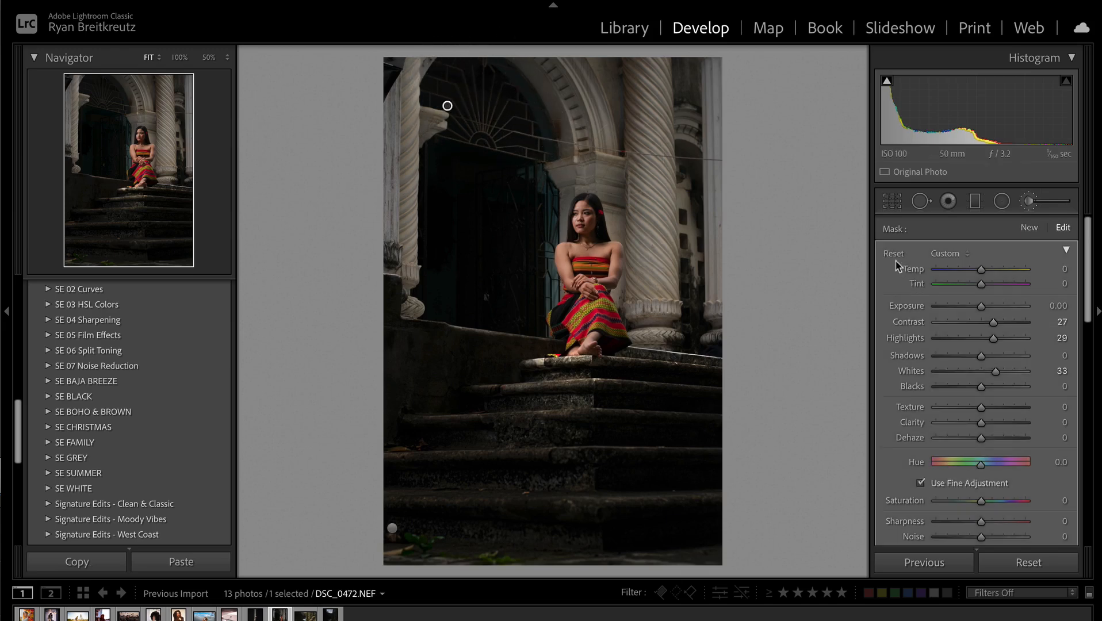
double_click(895, 255)
left_click_drag(982, 341, 1099, 344)
left_click_drag(980, 373, 1008, 374)
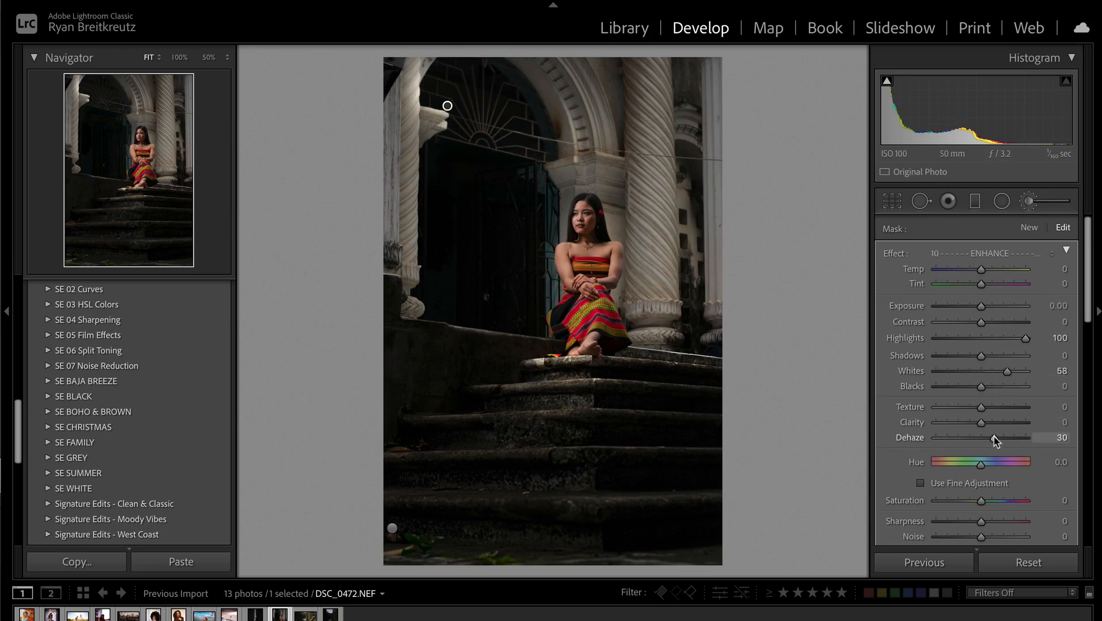
left_click_drag(982, 307, 987, 310)
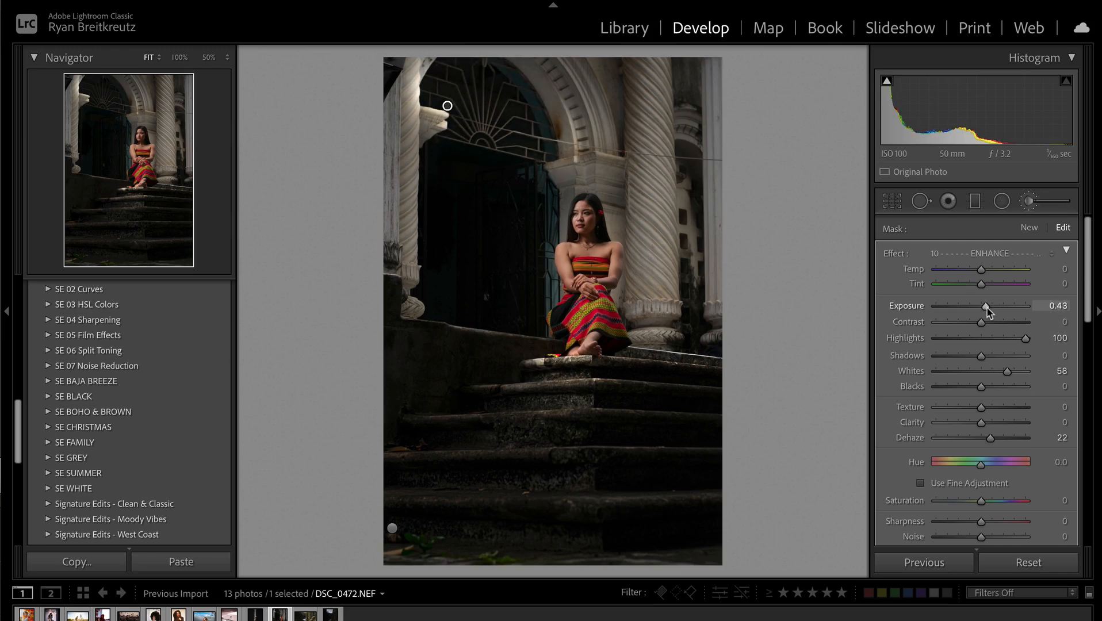
- Try extending the archway brush mask down the spiral column beside the woman, and undo the stroke
left_click_drag(648, 79, 654, 282)
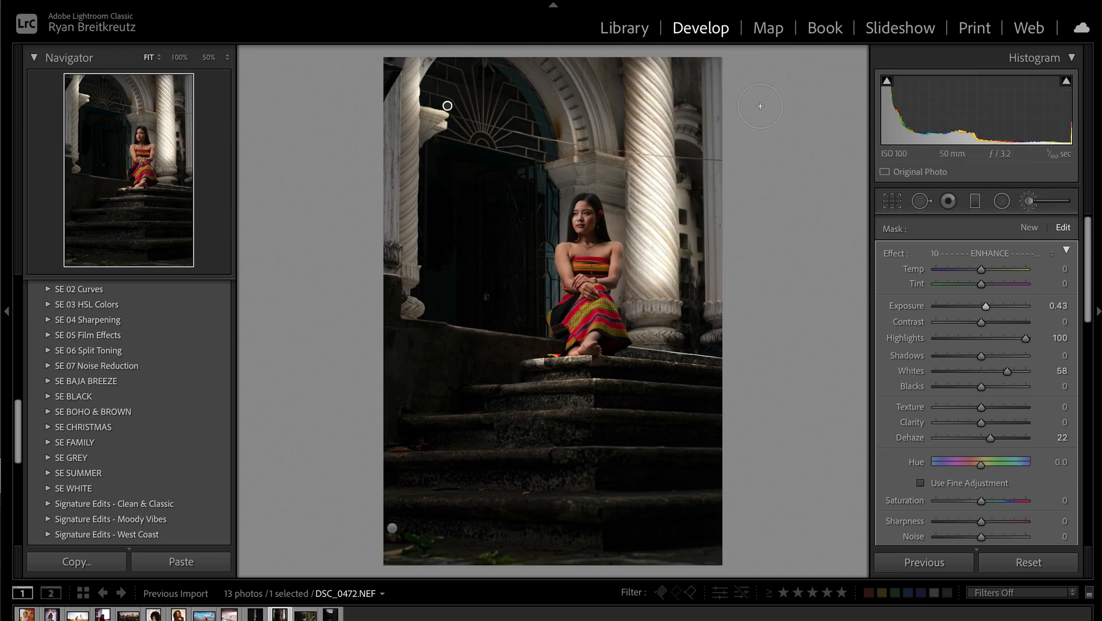
key("ctrl+z")
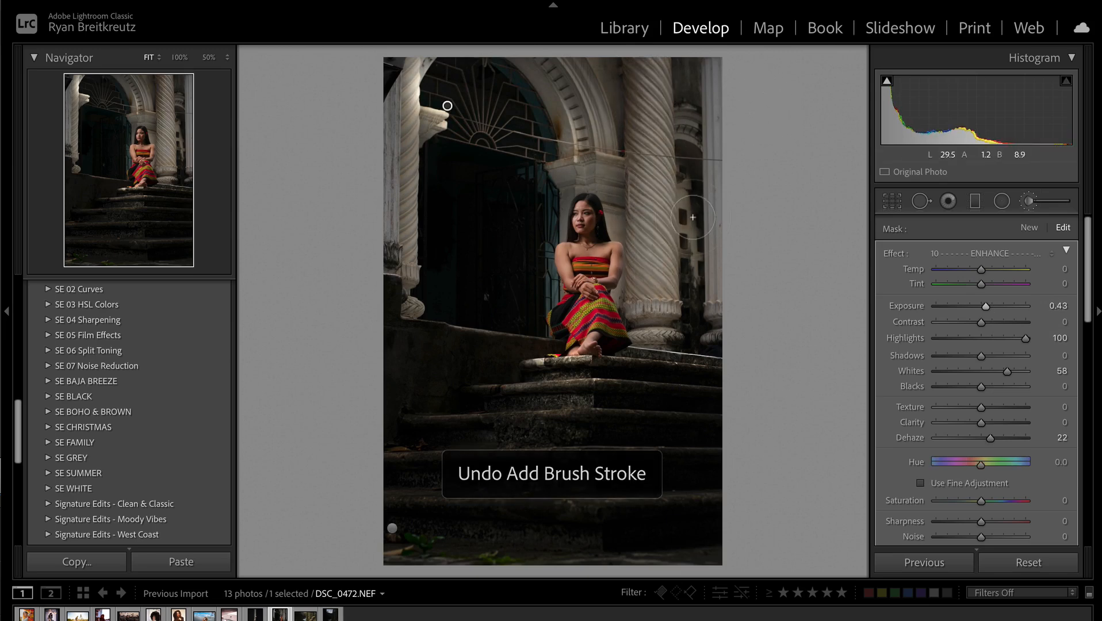
key("k")
- Set the Exposure of the radial filter around the woman to 0.69 and compare before and after
left_click(1004, 201)
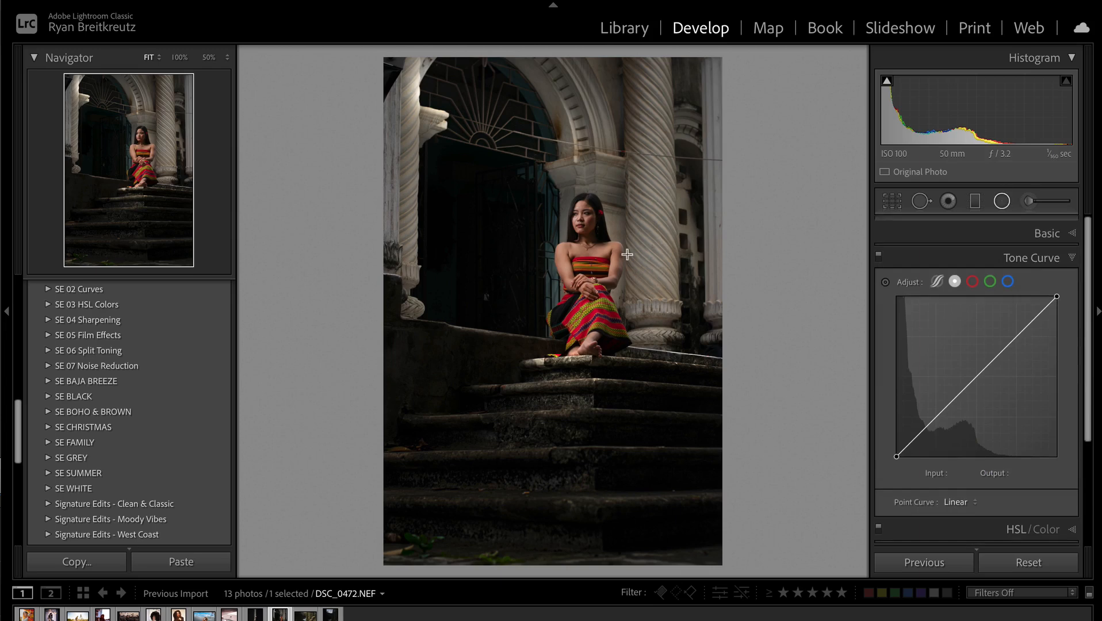
left_click(582, 263)
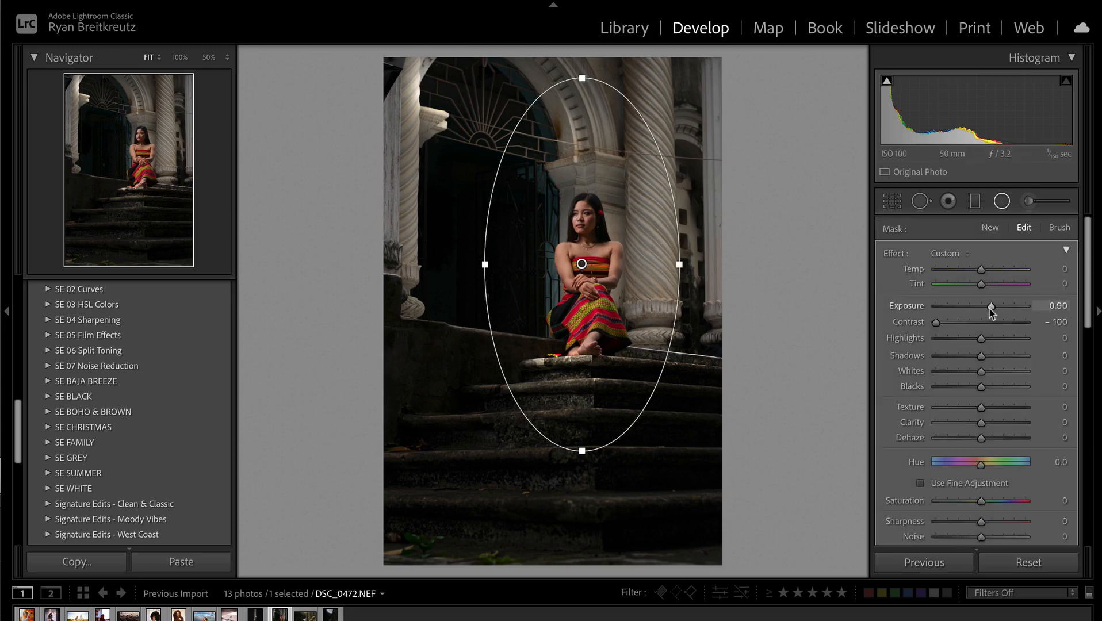
left_click_drag(988, 311, 986, 311)
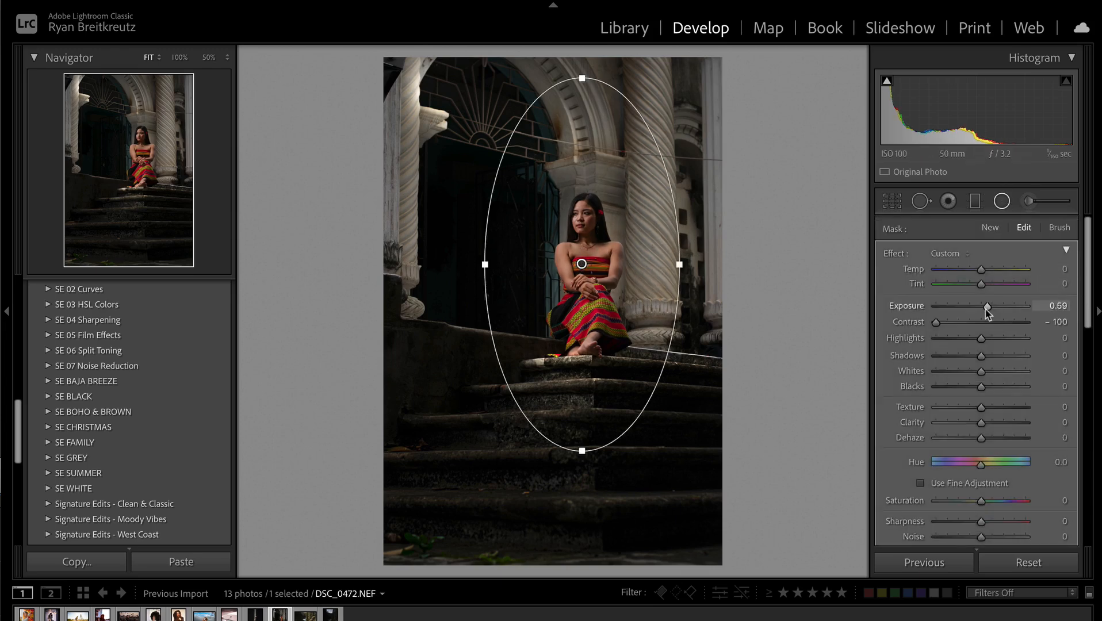
key("shift+m")
key("backslash")
key("backslash")
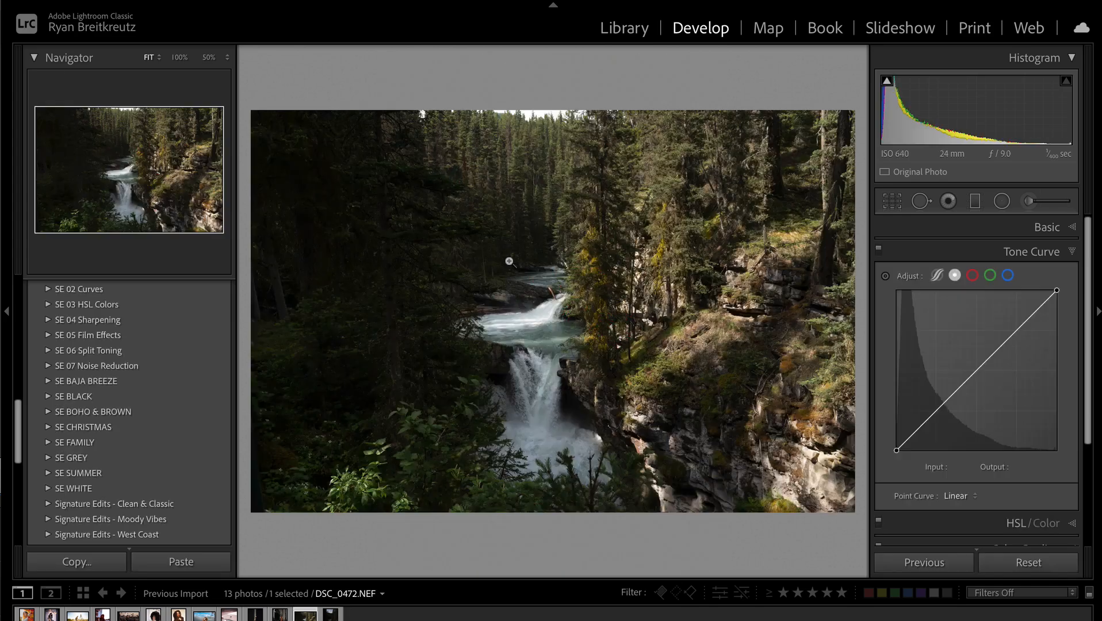
- Set Contrast +48, Exposure -0.25 and Highlights -34 for the waterfall photo, and compare with the reset photo
left_click(1047, 233)
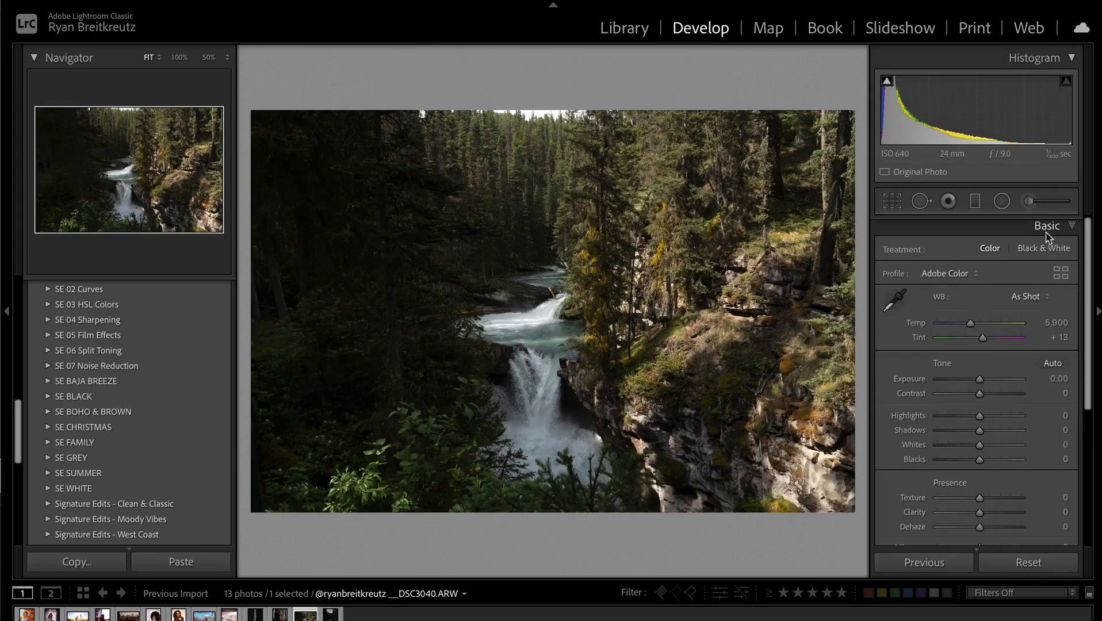
left_click_drag(964, 396, 1002, 398)
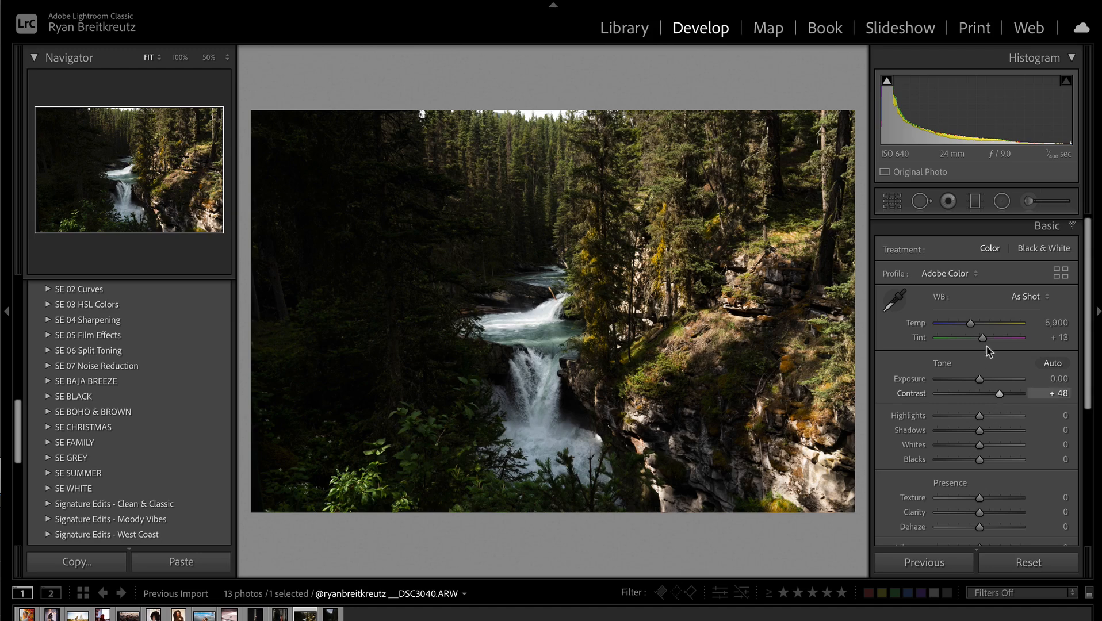
left_click_drag(980, 383, 967, 424)
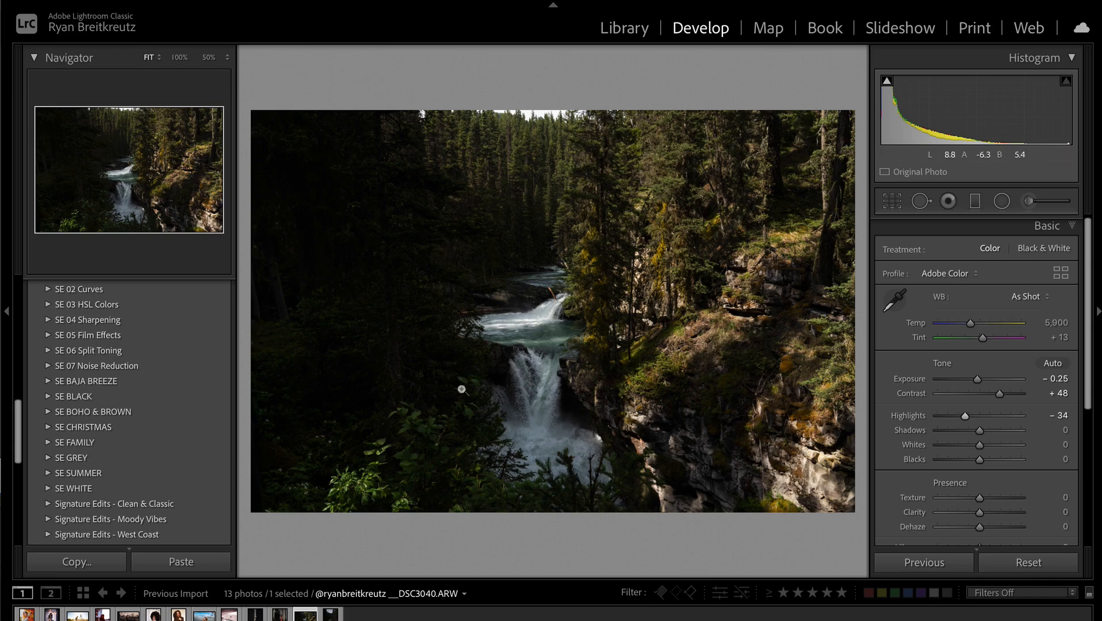
left_click(1034, 565)
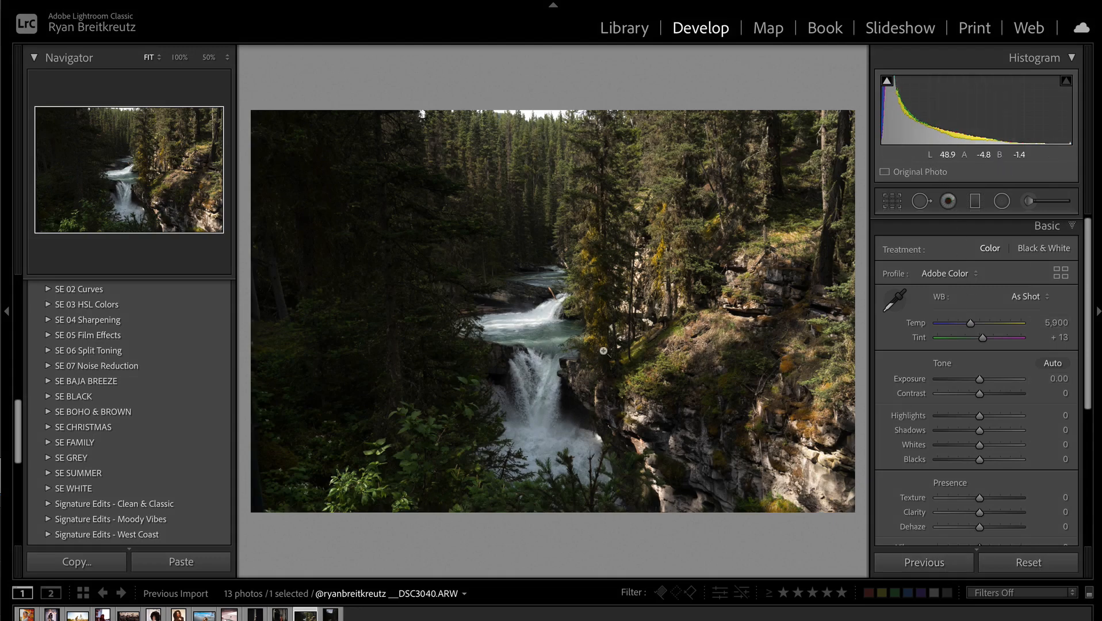
key("ctrl+z")
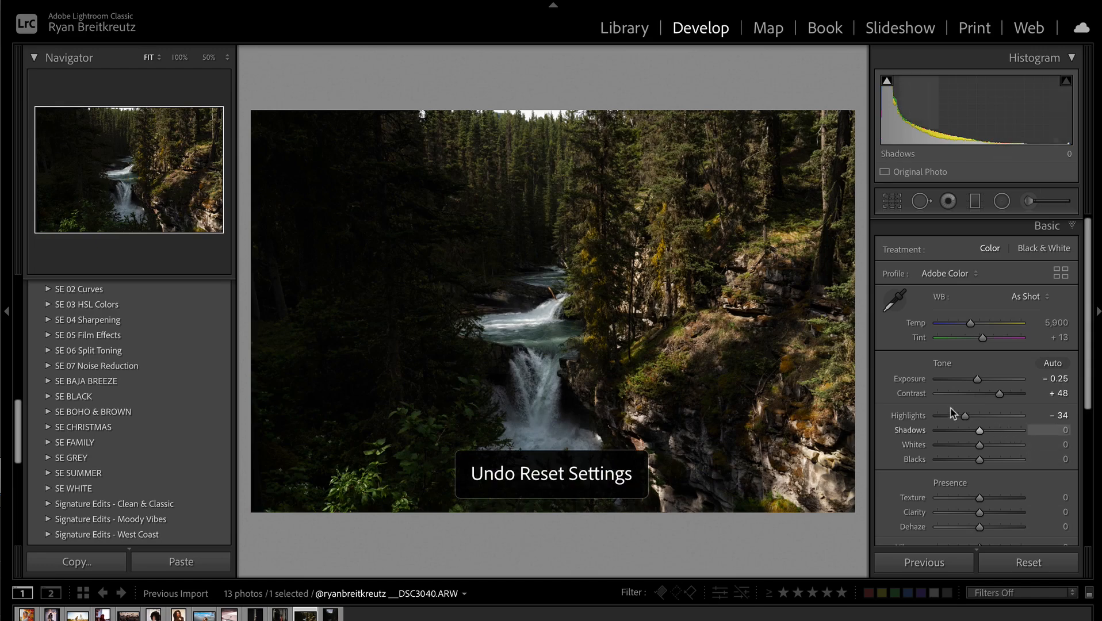
- Brush a mask with Contrast 27, Highlights 29 and Whites 33 over the pool, the falls and the upper rapids
left_click(1038, 204)
scroll(530, 401, "down", 4)
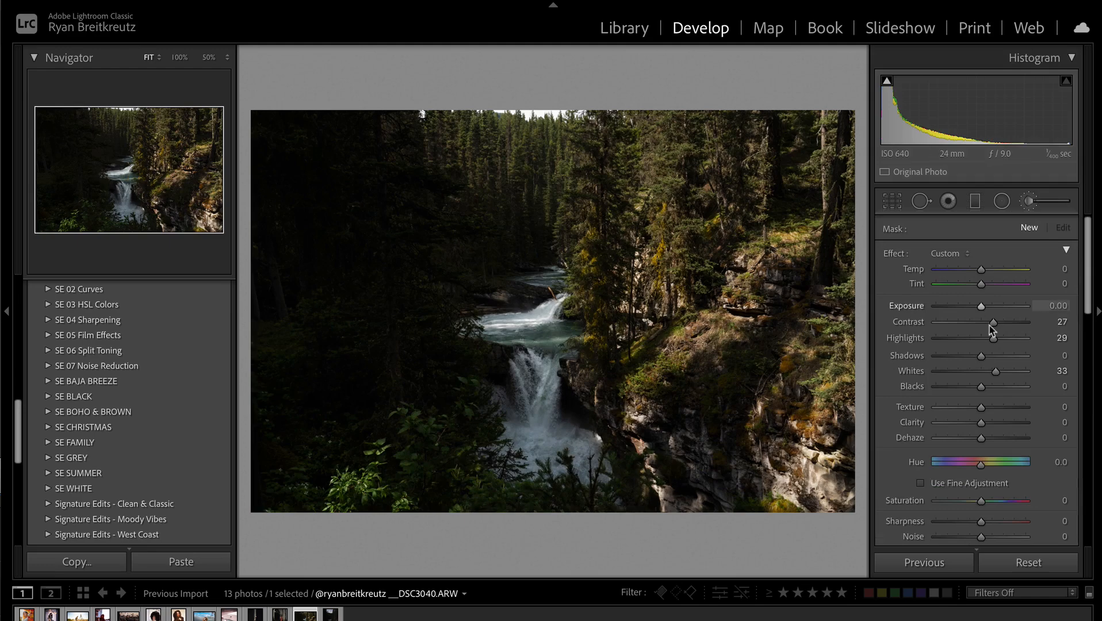
mouse_move(566, 444)
left_mouse_down()
mouse_move(506, 444)
mouse_move(594, 455)
mouse_move(546, 428)
mouse_move(538, 360)
mouse_move(539, 403)
left_mouse_up()
mouse_move(518, 334)
left_mouse_down()
mouse_move(490, 334)
mouse_move(558, 319)
mouse_move(577, 301)
mouse_move(561, 273)
left_mouse_up()
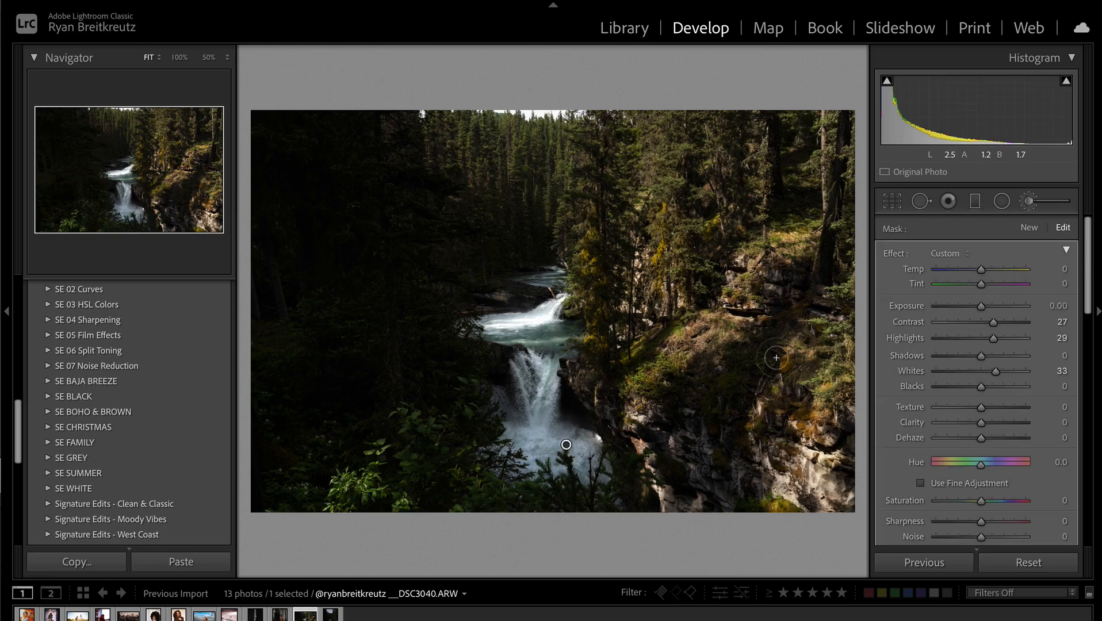
- Brush a new mask down the waterfall and set Exposure 0.32, Texture 48 and Clarity 21 from reset values
left_click(1029, 228)
mouse_move(538, 358)
left_mouse_down()
mouse_move(531, 439)
mouse_move(643, 486)
mouse_move(538, 452)
left_mouse_up()
double_click(895, 254)
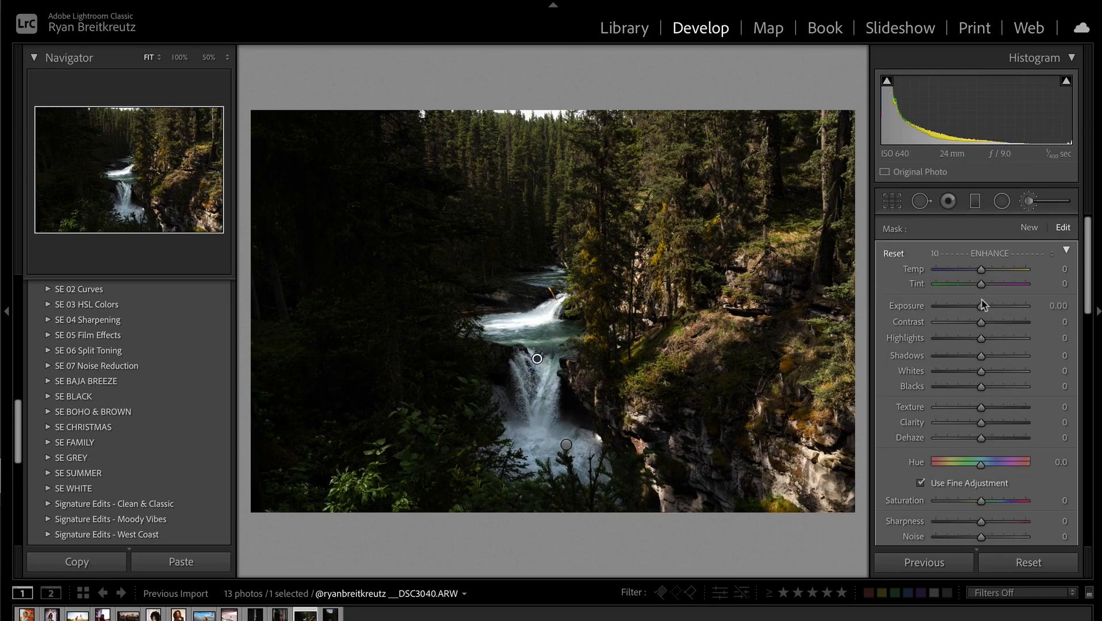
left_click_drag(983, 309, 988, 310)
mouse_move(981, 407)
left_mouse_down()
mouse_move(1005, 410)
mouse_move(991, 425)
left_mouse_up()
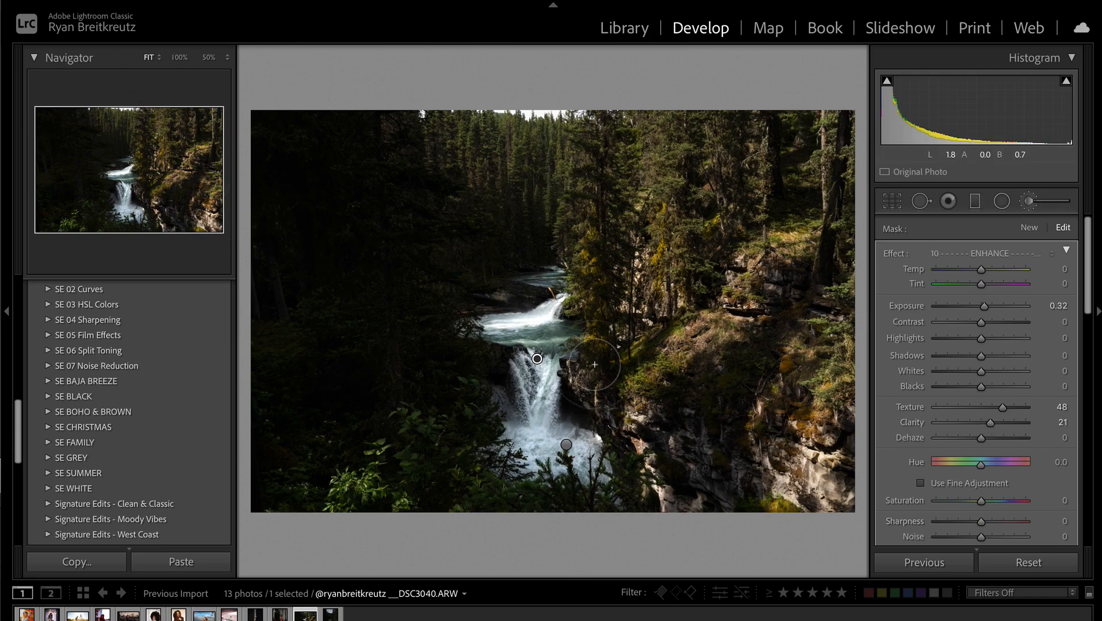
- Draw a slanted graduated filter from the dark forest on the left across the photo, with Contrast -38 and Whites 44 from reset values
left_click(978, 205)
left_click_drag(247, 193, 758, 364)
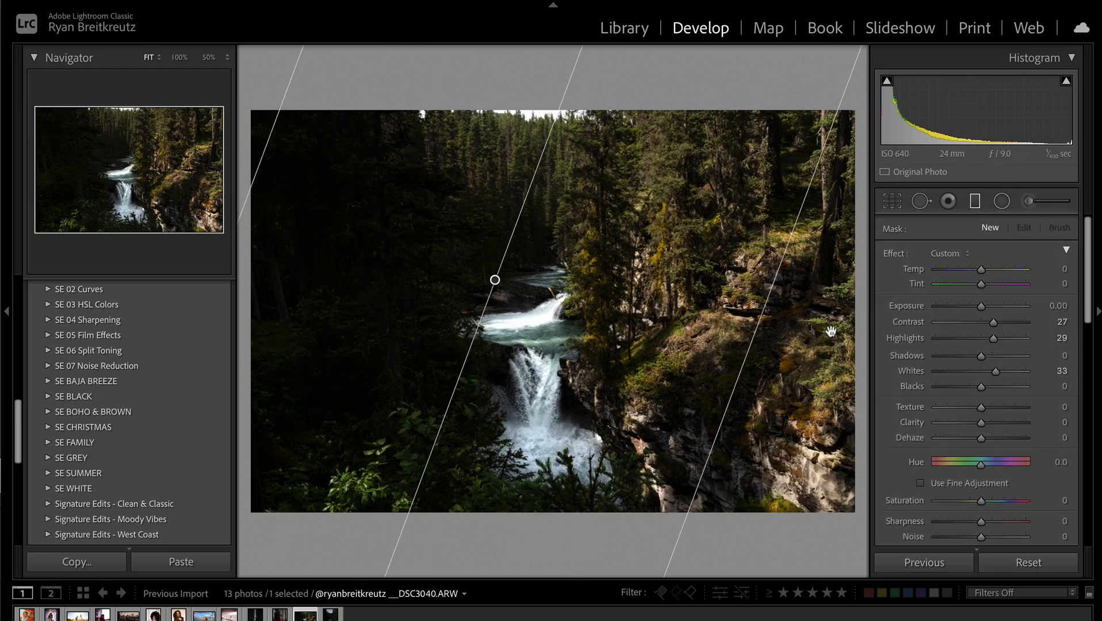
double_click(896, 253)
left_click_drag(981, 323, 966, 327)
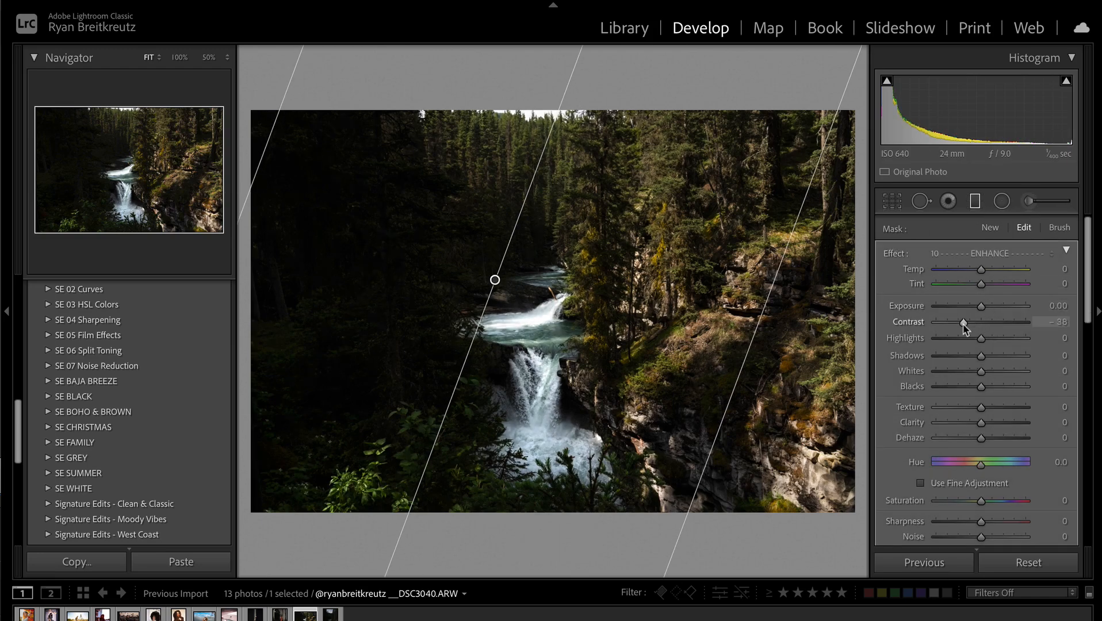
left_click(1001, 372)
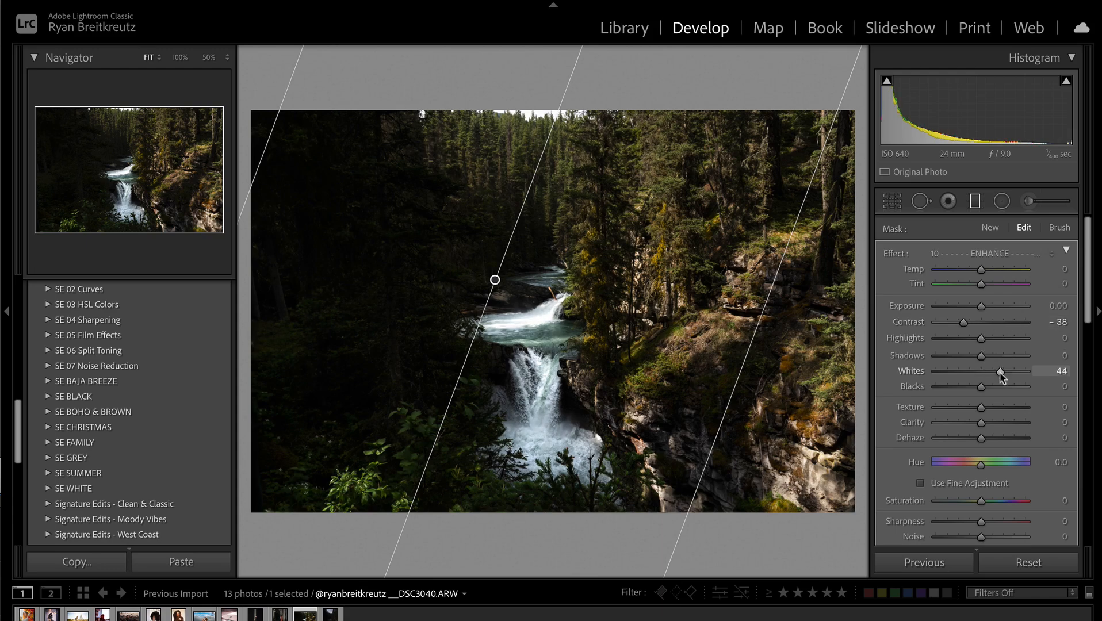
- Set the graduated filter's Exposure to 0.25, Blacks to 25 and Contrast to 14, and finish editing it
left_click_drag(987, 309, 988, 309)
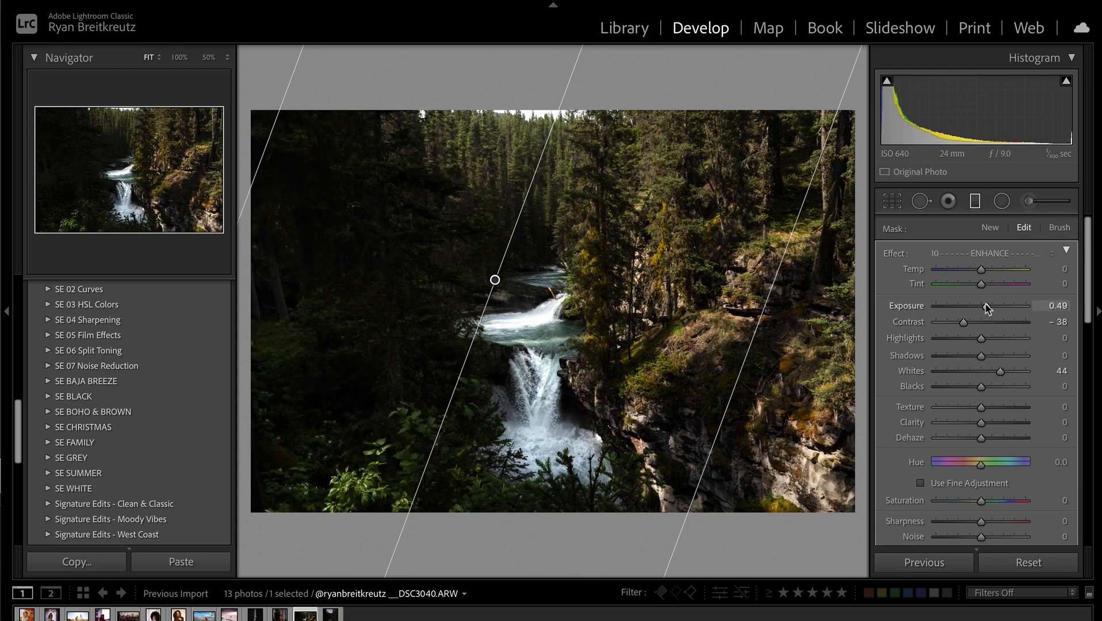
left_click(998, 387)
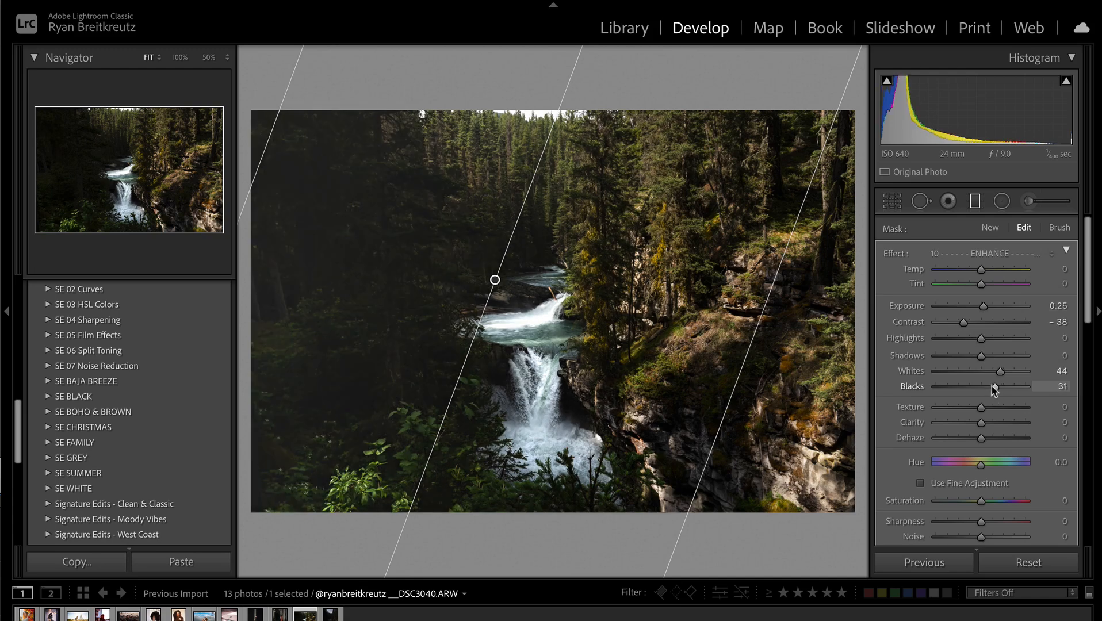
left_click_drag(995, 390, 992, 388)
left_click_drag(998, 325, 966, 334)
left_click(987, 328)
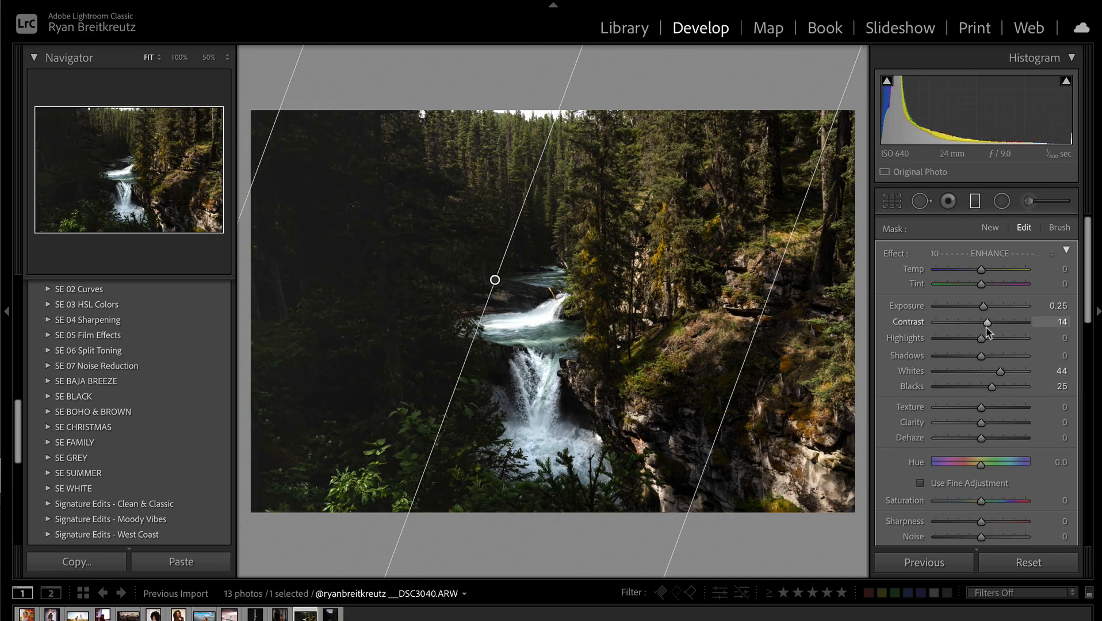
key("m")
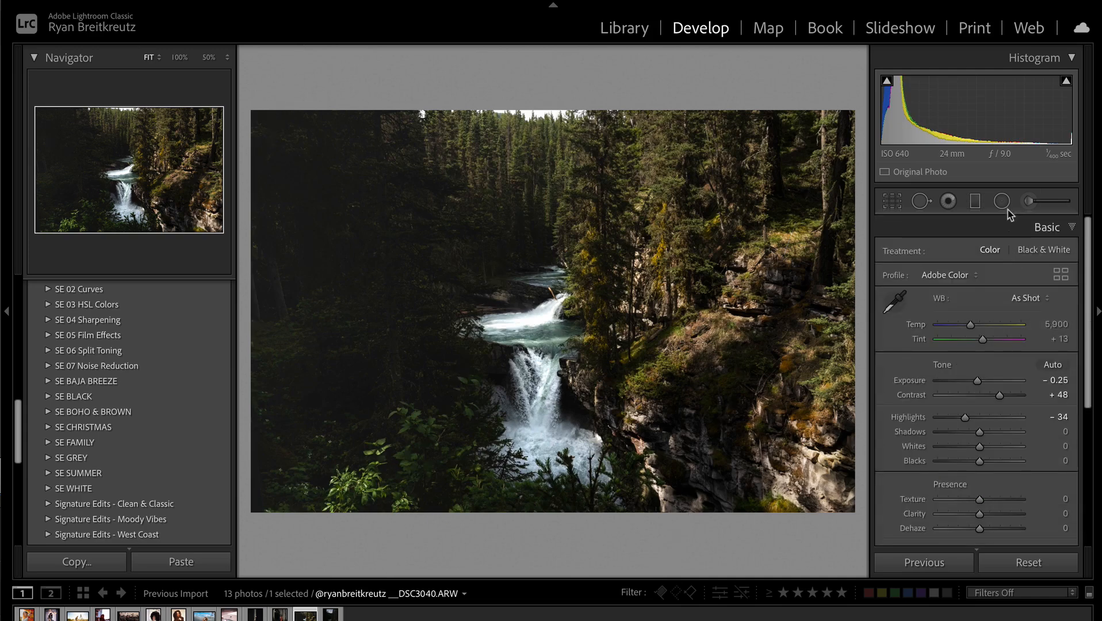
- Draw a radial filter from the photo's upper-left corner with reset values, then Temp 100, Tint 14, Contrast -60, Texture -71, Clarity -37 and Dehaze -31
left_click(1002, 201)
left_click_drag(259, 110, 544, 452)
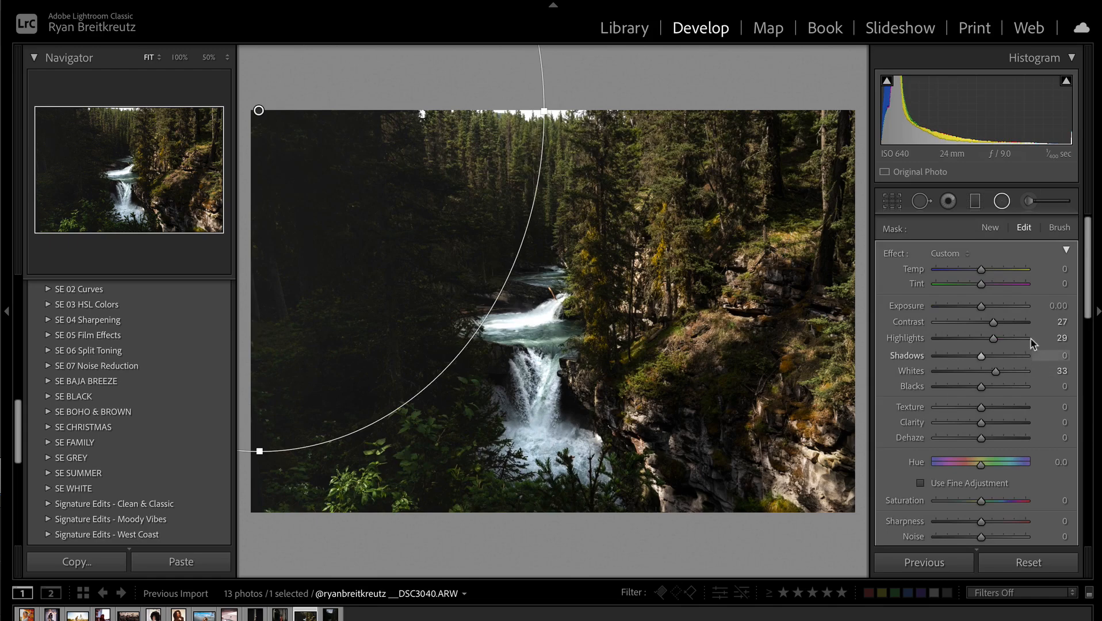
left_click(893, 253, "alt")
left_click_drag(984, 268, 1036, 270)
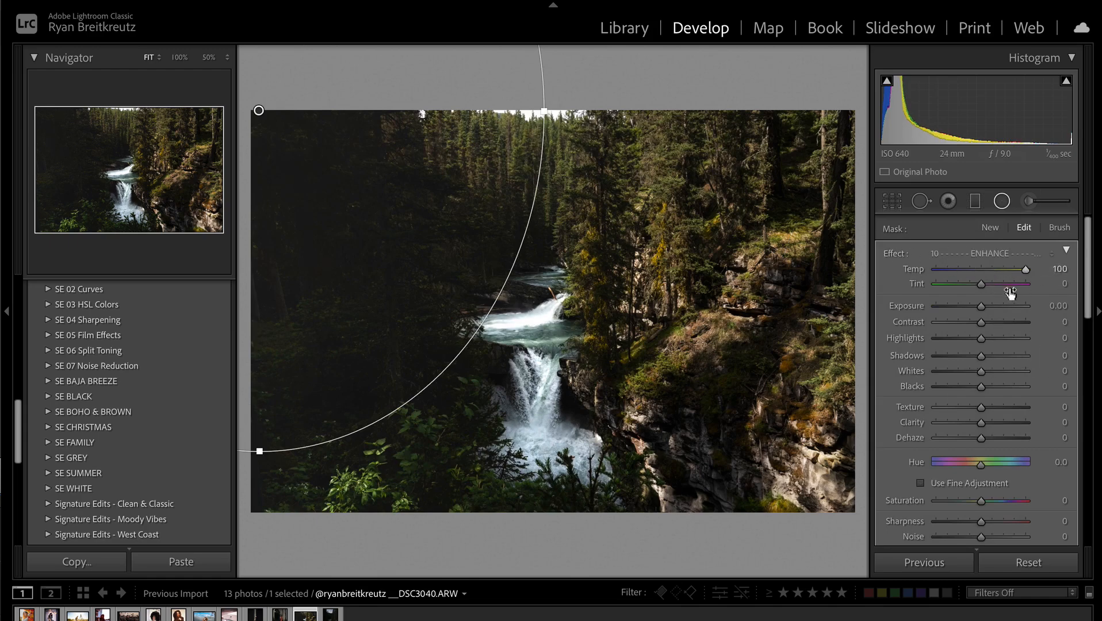
left_click(953, 322)
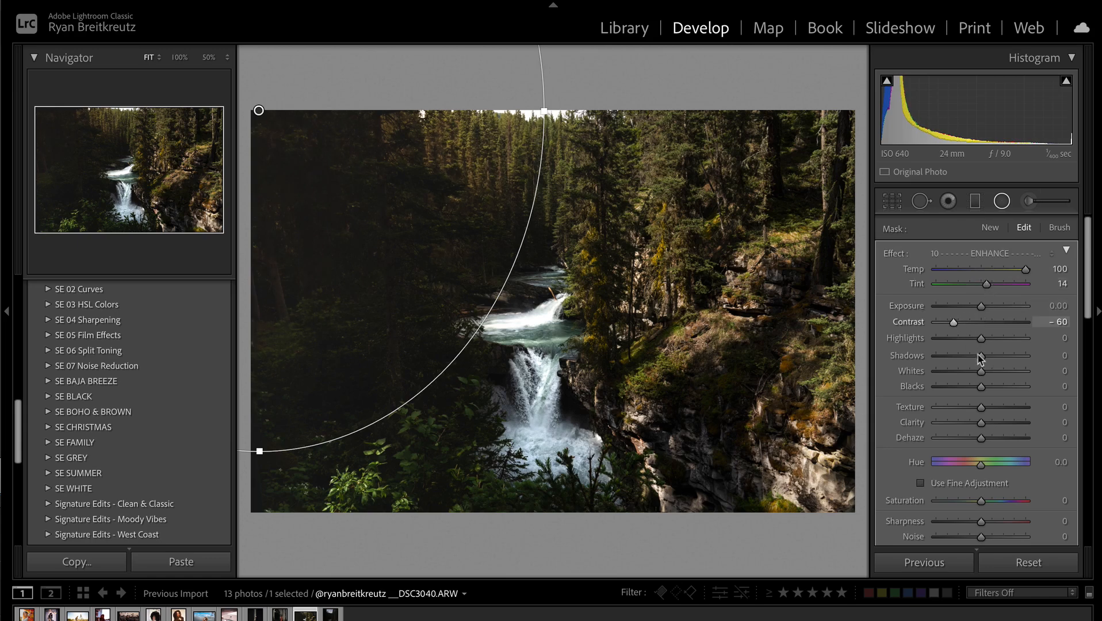
left_click(964, 423)
- Raise the corner radial filter's Exposure to 4.00 and move the filter up beyond the photo's upper edge
left_click(990, 307)
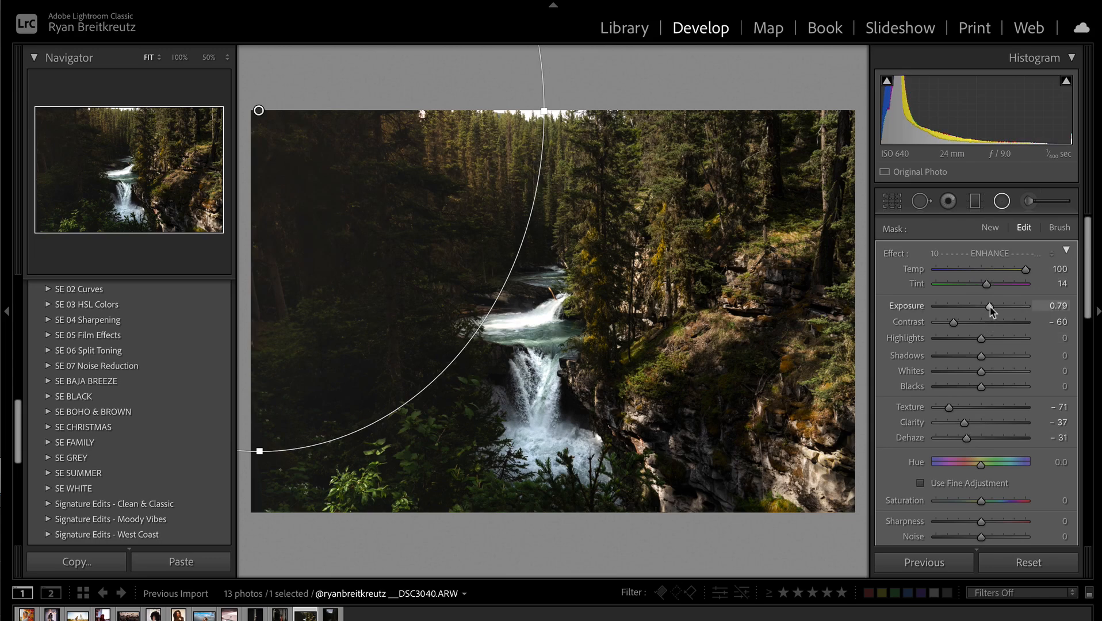
left_click(1017, 307)
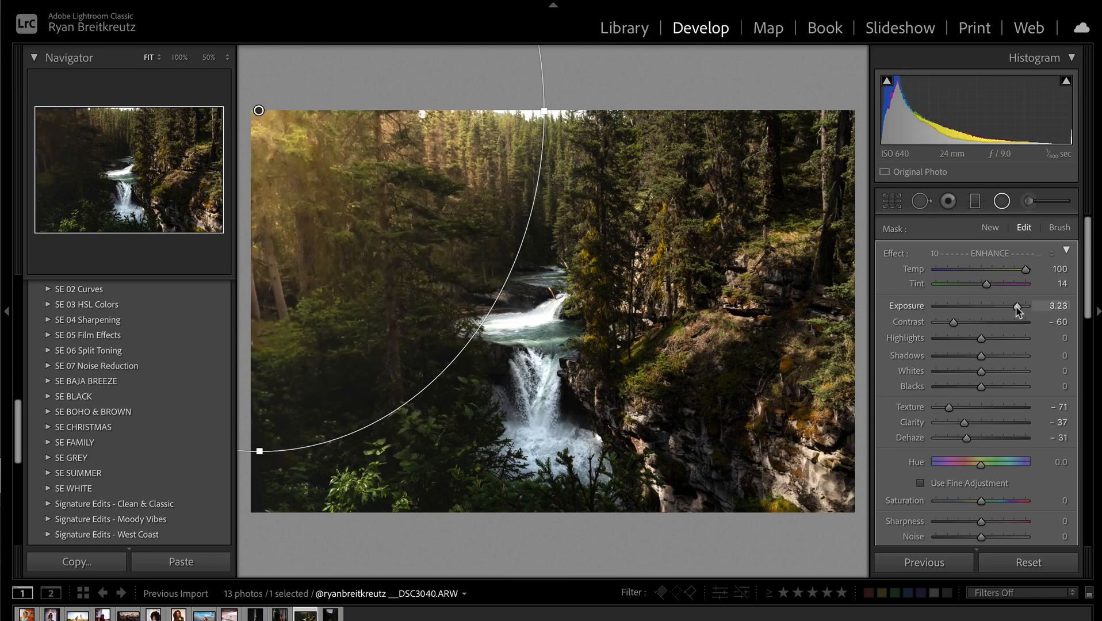
left_click_drag(1019, 309, 1035, 306)
left_click_drag(332, 226, 335, 91)
key("Delete")
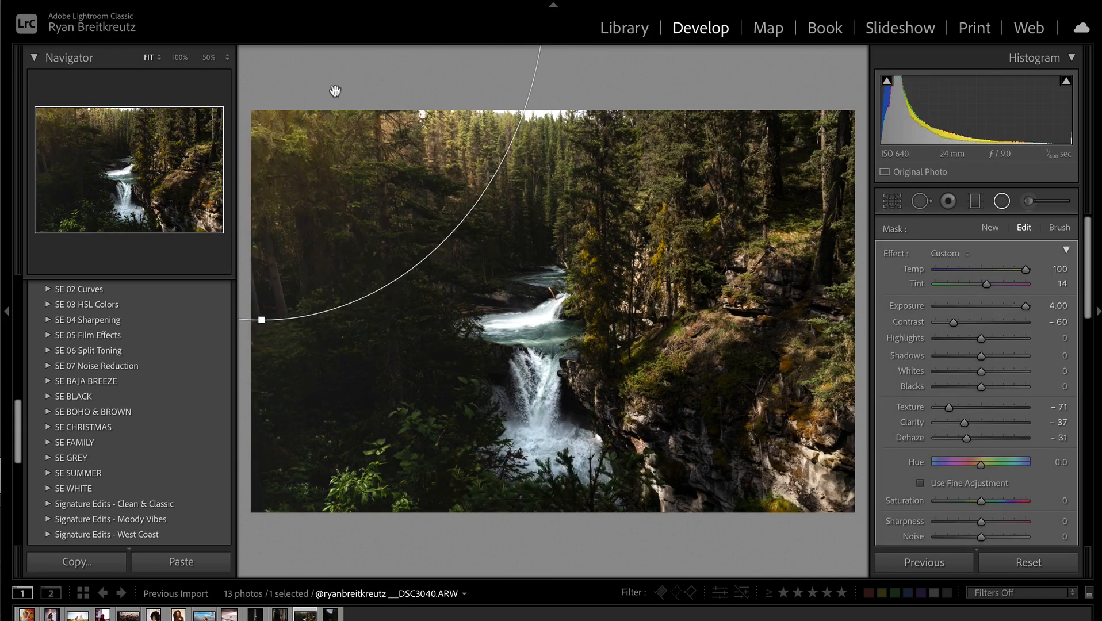
- Set the corner filter's Texture -56, Clarity -72, Contrast -90, Highlights 47, Whites 100 and Hue -12.7, and move it down and to the left
left_click(956, 408)
left_click(948, 423)
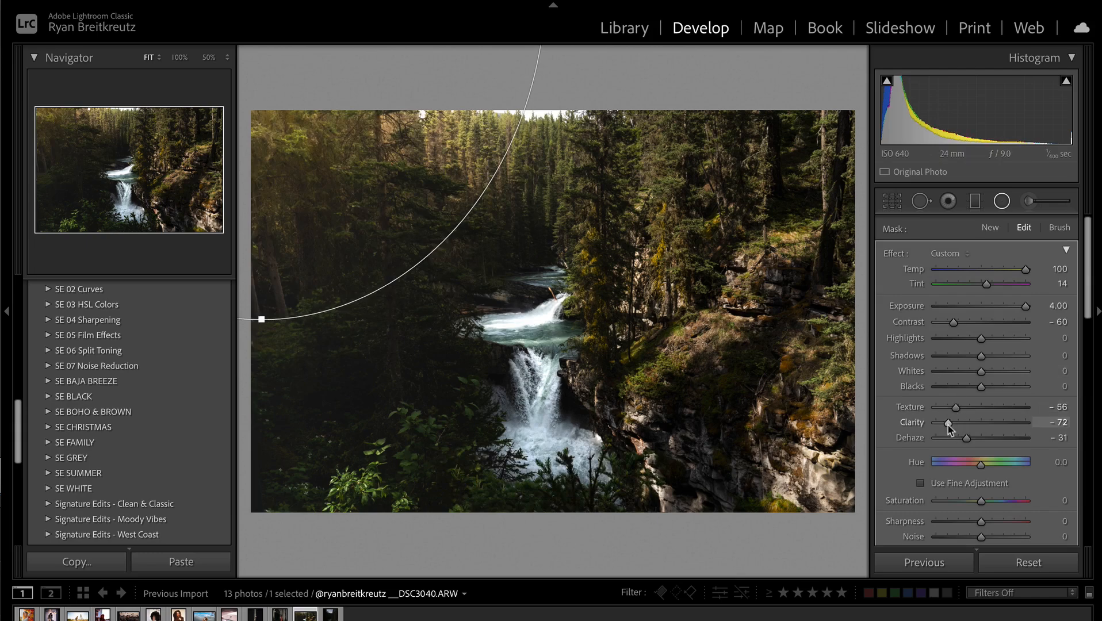
left_click(1003, 340)
left_click_drag(1004, 373, 1083, 373)
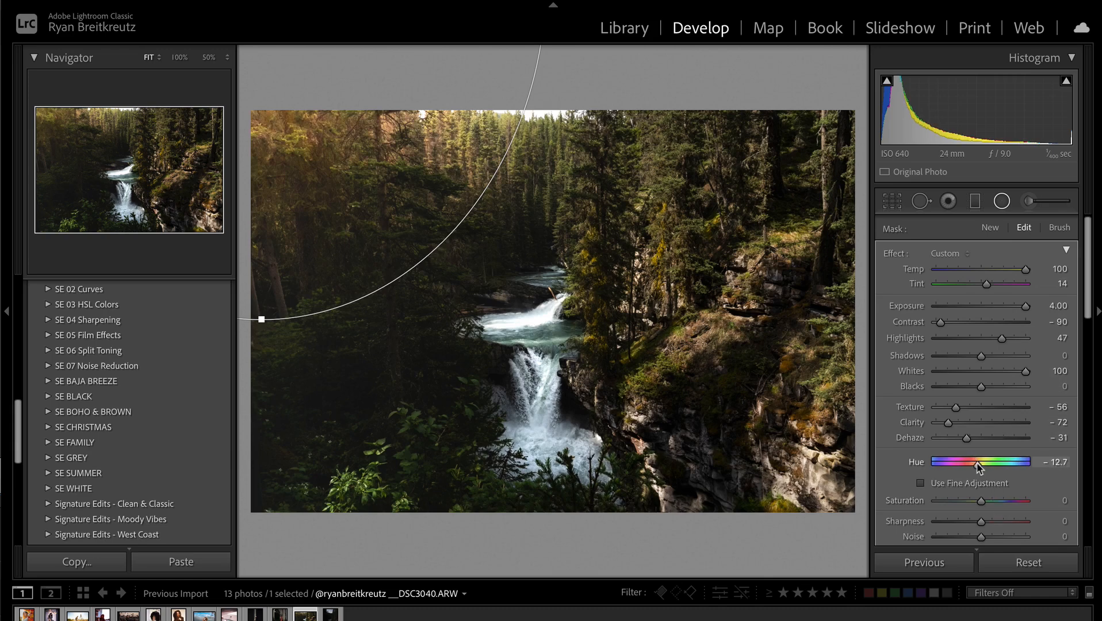
left_click_drag(377, 221, 305, 315)
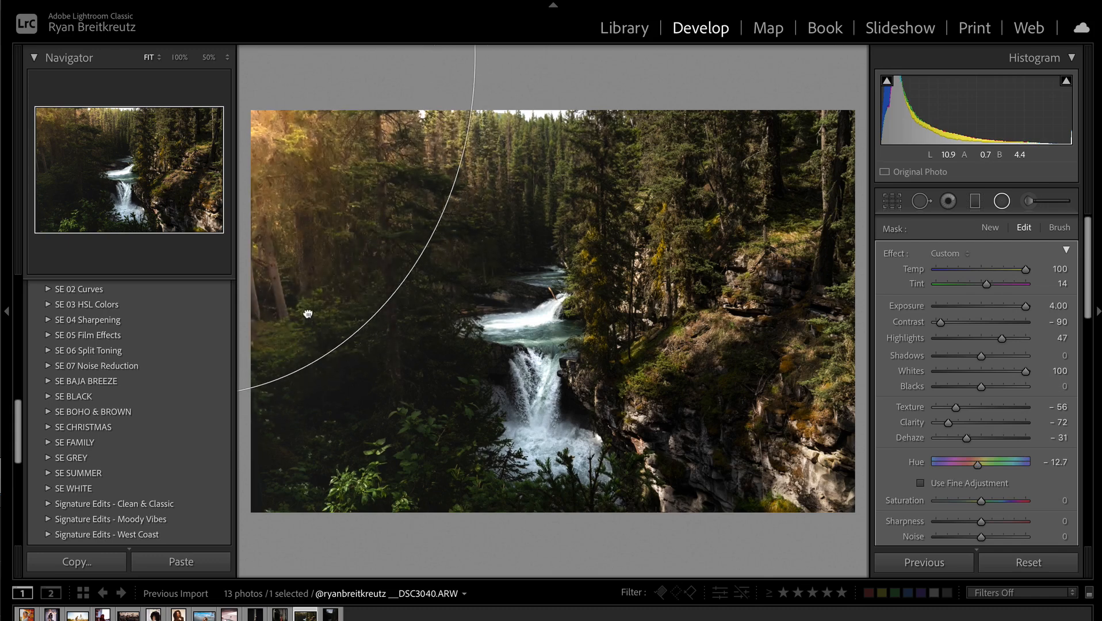
- Save the radial filter's settings as a new effect preset named "Sun Flare Auburn" and close the filter
left_click(944, 254)
scroll(955, 501, "down", 5)
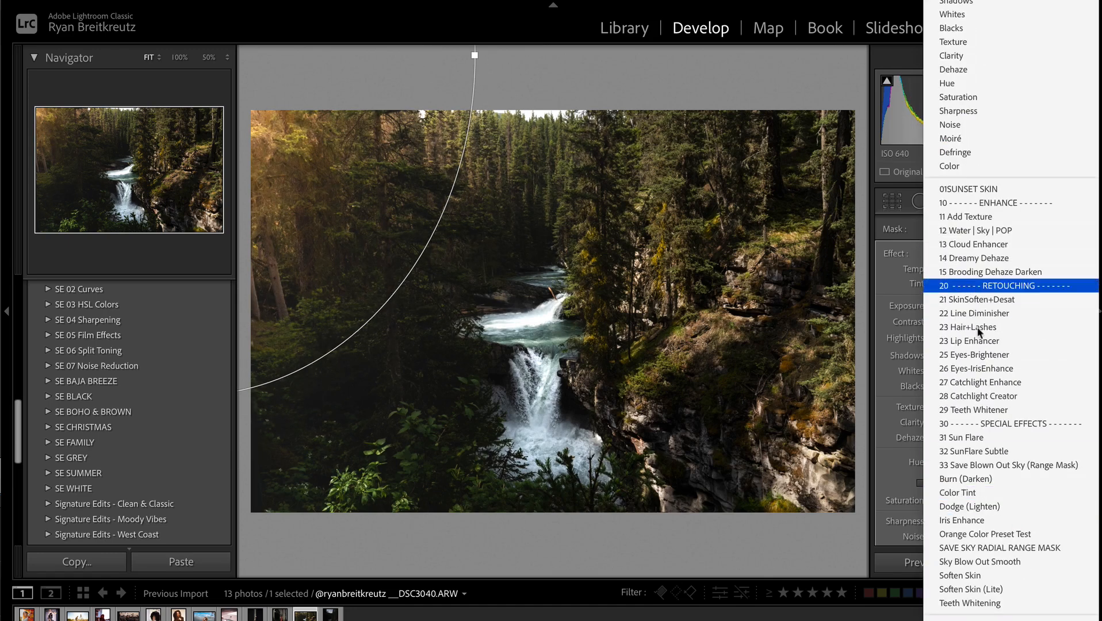
left_click(1025, 611)
type("Sun Flare Auburn")
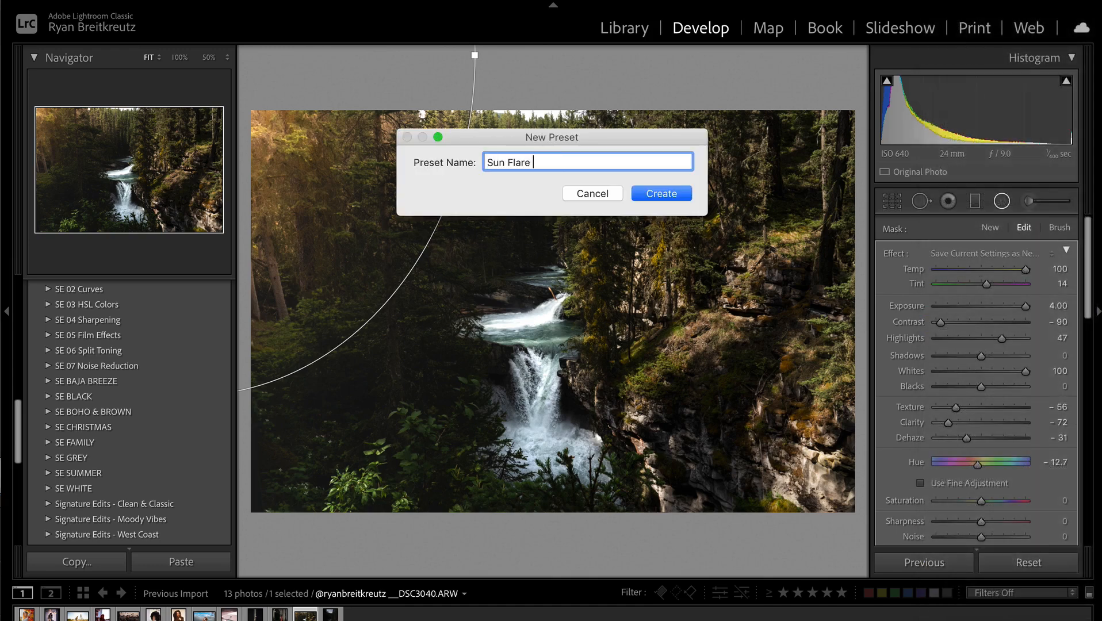
left_click(661, 193)
key("shift+m")
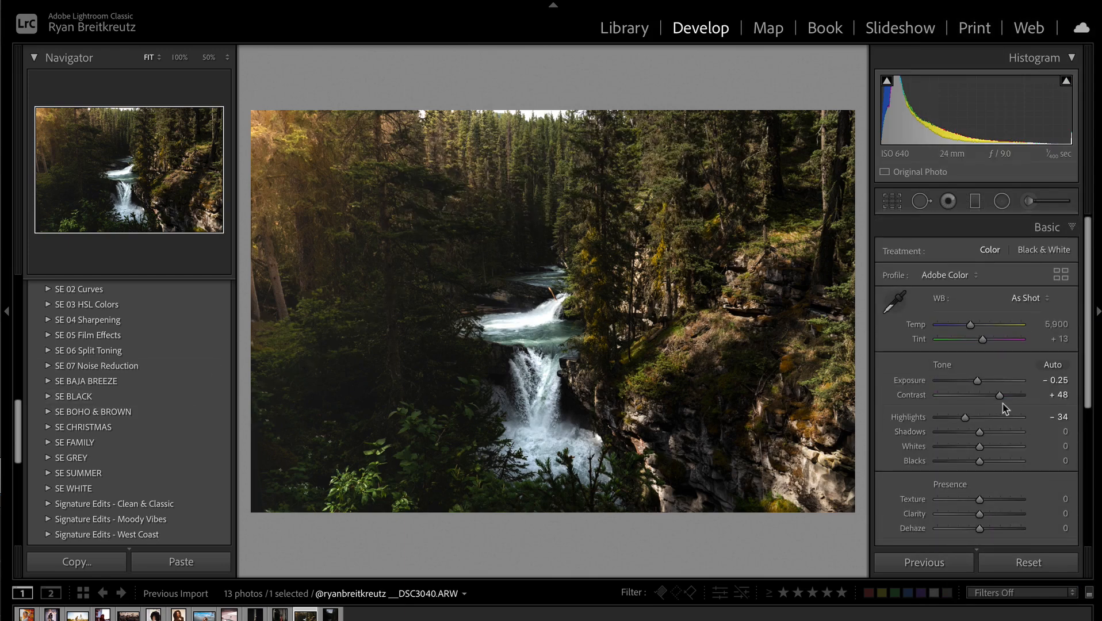
- Color grade the shadows yellow with hue 53 and saturation 52, and tint the highlights and midtones slightly orange
scroll(1028, 402, "down", 5)
left_click(1020, 449)
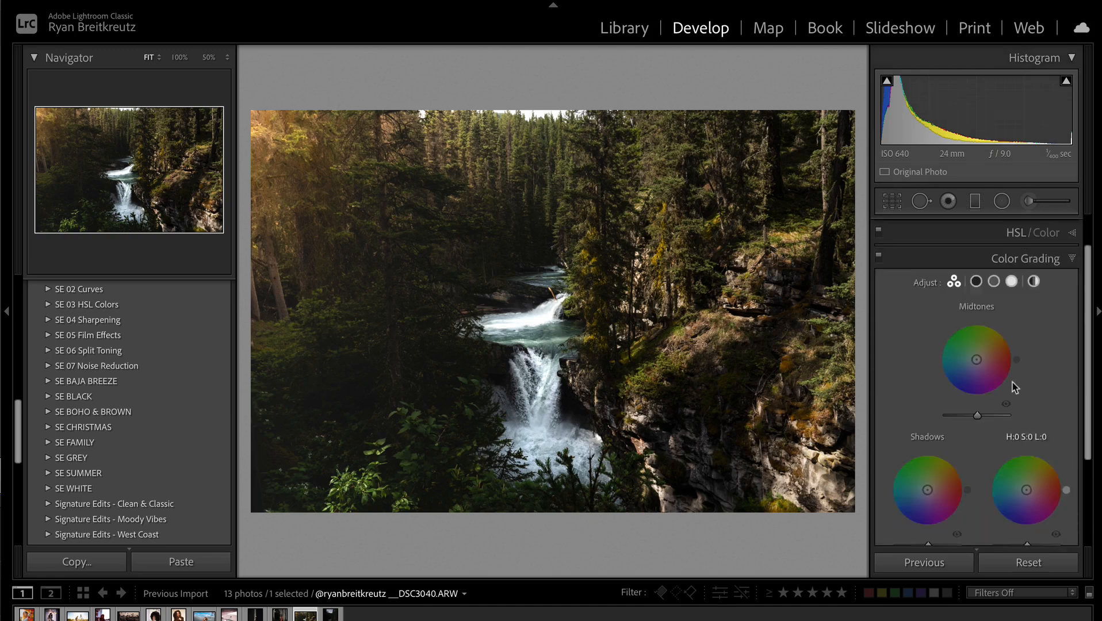
scroll(1014, 443, "down", 1)
left_click_drag(927, 457, 938, 444)
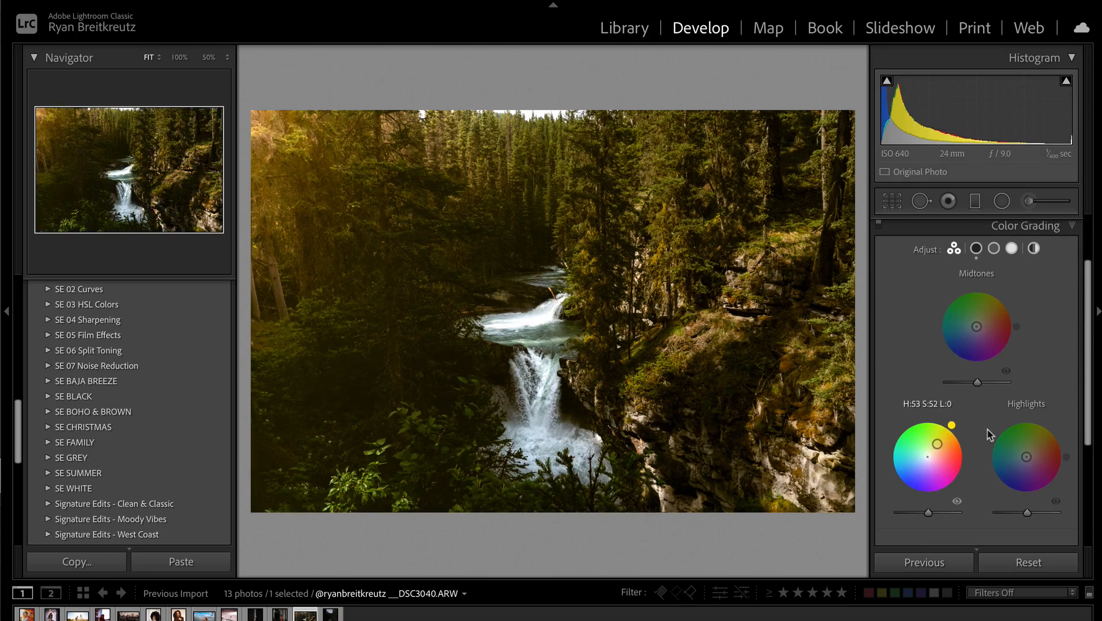
mouse_move(1029, 455)
left_mouse_down()
mouse_move(1040, 439)
mouse_move(1022, 429)
mouse_move(1042, 442)
mouse_move(1036, 457)
mouse_move(1048, 447)
mouse_move(1032, 454)
left_mouse_up()
left_click_drag(977, 327, 983, 327)
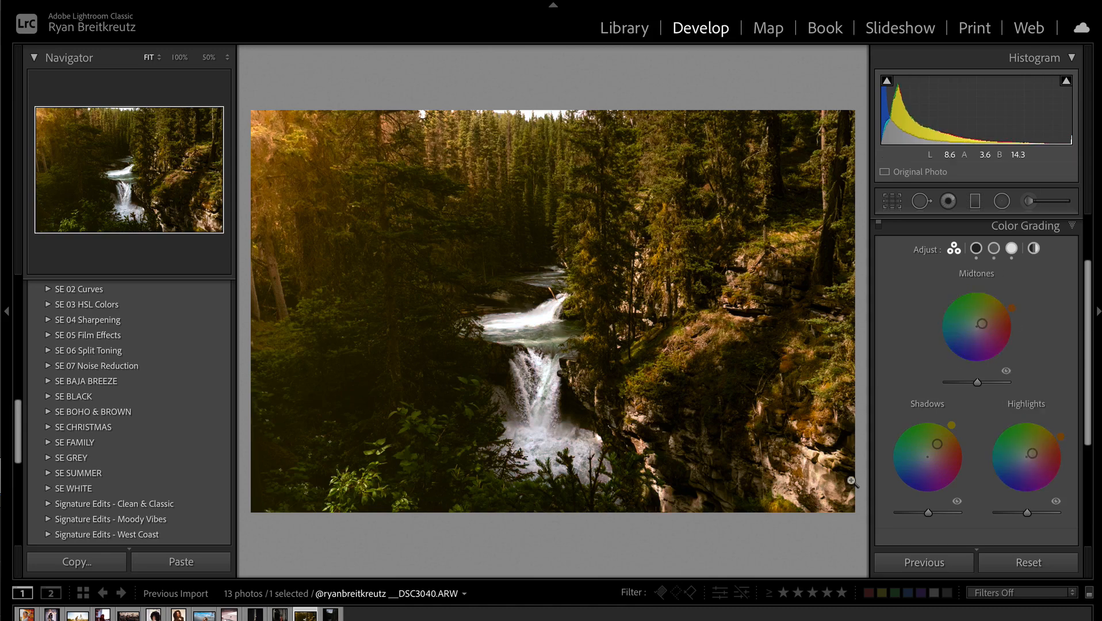
- Compare the waterfall photo with and without its Color Grading
scroll(947, 320, "up", 3)
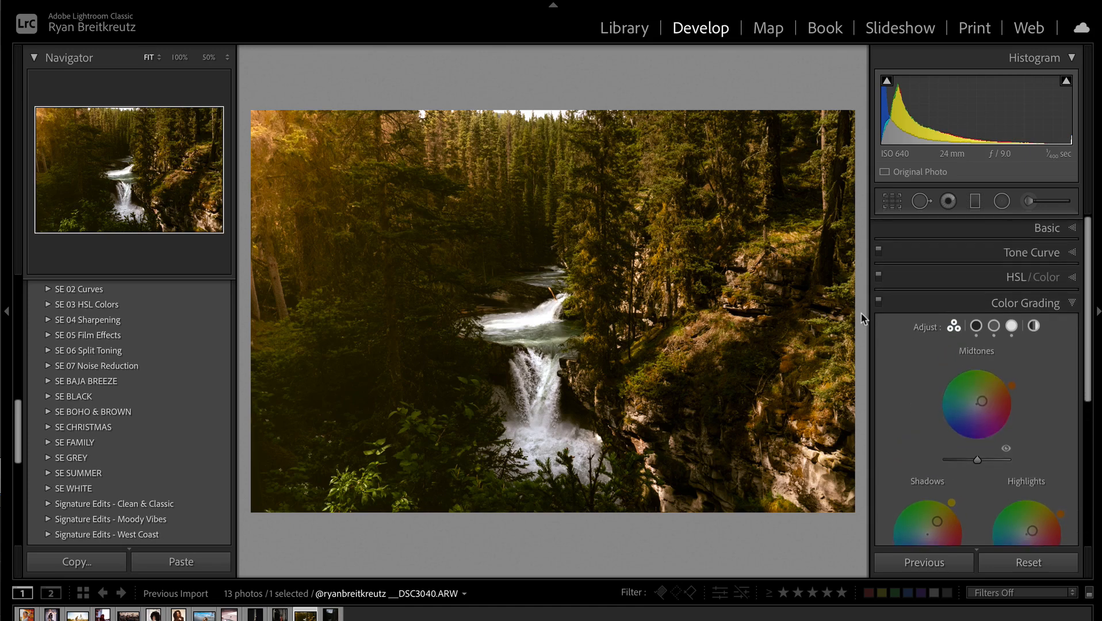
left_click(879, 301)
left_click(879, 301)
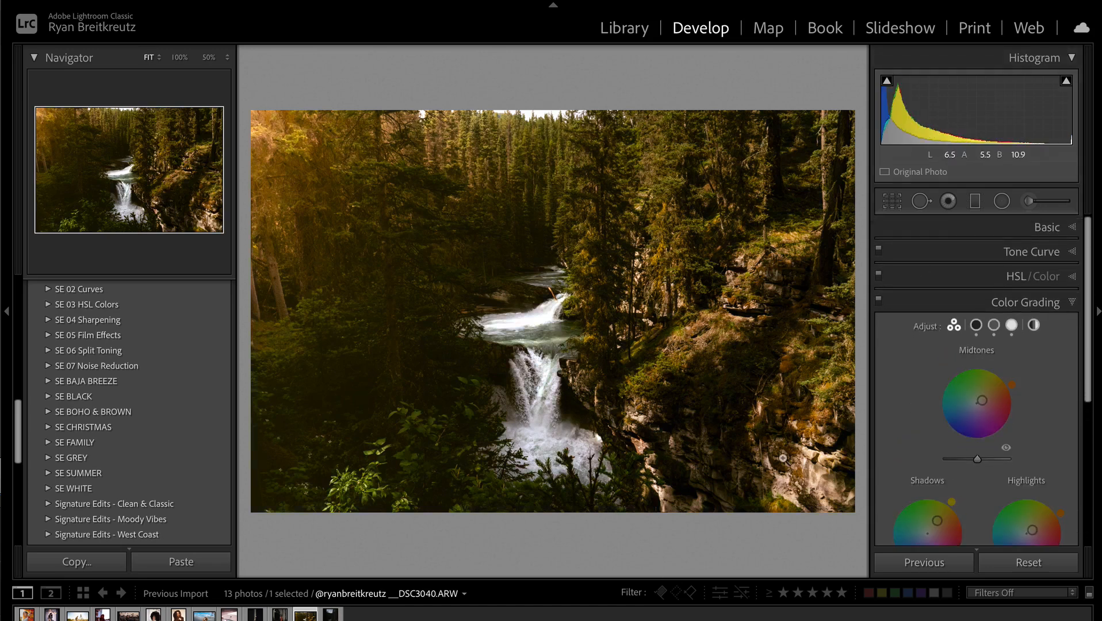
- Open the next photo, the vertical waterfall shot, and slightly rotate it within its crop
key("Right")
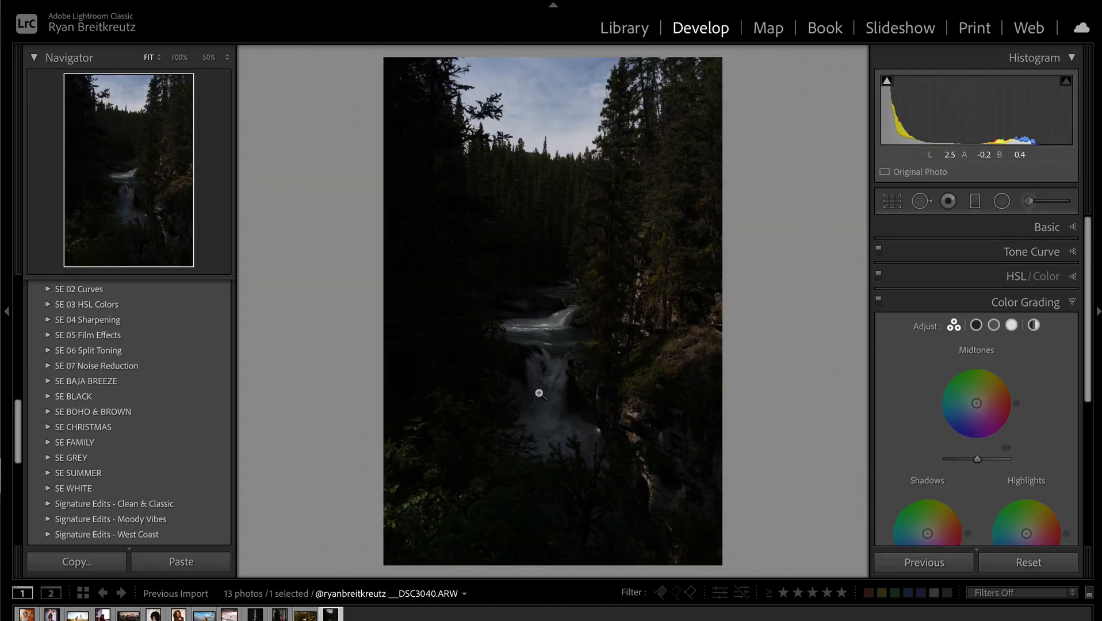
key("r")
left_click_drag(737, 154, 777, 142)
key("r")
- Set the vertical waterfall photo's Exposure to +3.05
left_click(1050, 226)
left_click_drag(980, 380, 1006, 383)
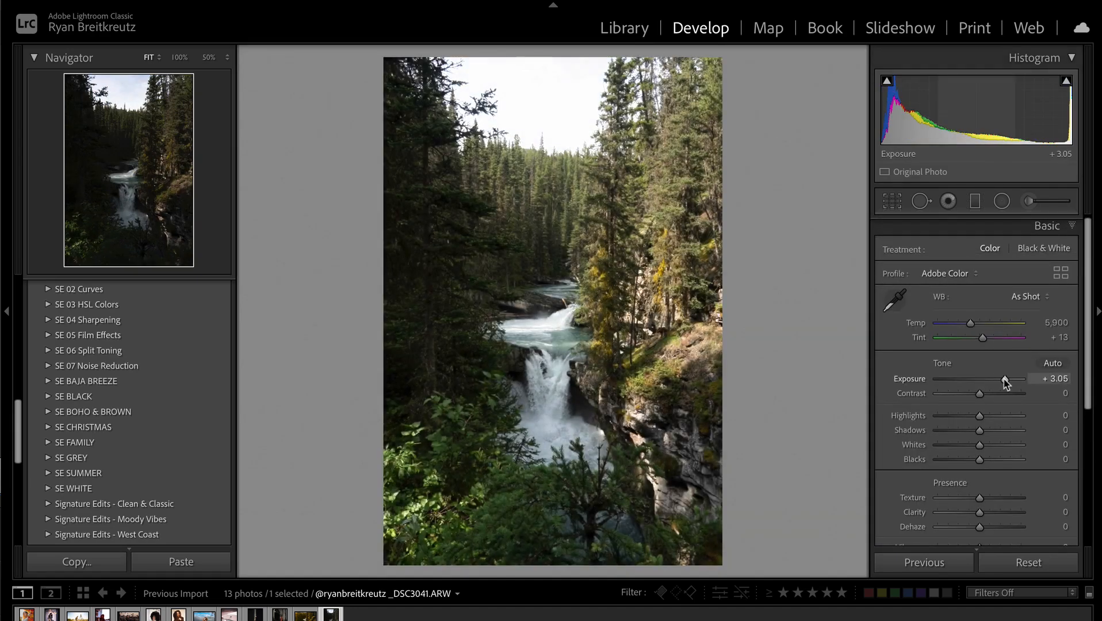
- Paint a brush mask over the waterfall and the stream above it, and reset the brush effect's adjustments to zero
left_click(1029, 201)
mouse_move(560, 442)
left_mouse_down()
mouse_move(538, 390)
mouse_move(549, 381)
mouse_move(577, 432)
left_mouse_up()
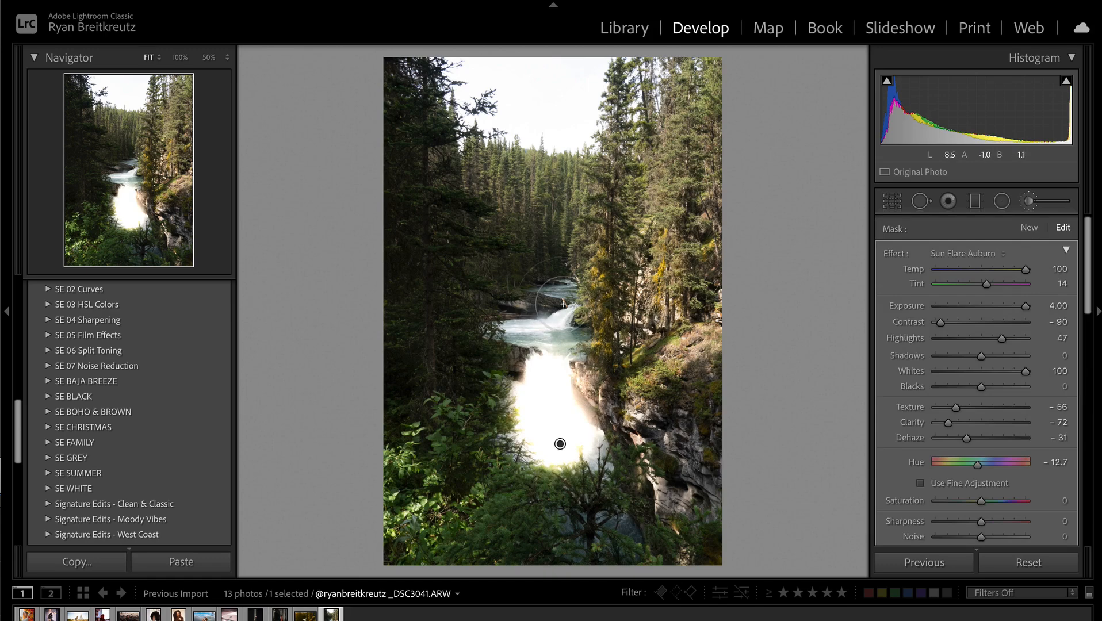
left_click(562, 305)
left_click(893, 255, "alt")
- Set the waterfall mask's Contrast to -74, Whites to 35, Texture to 34 and Clarity to 46, and finish masking
left_click_drag(981, 322, 948, 322)
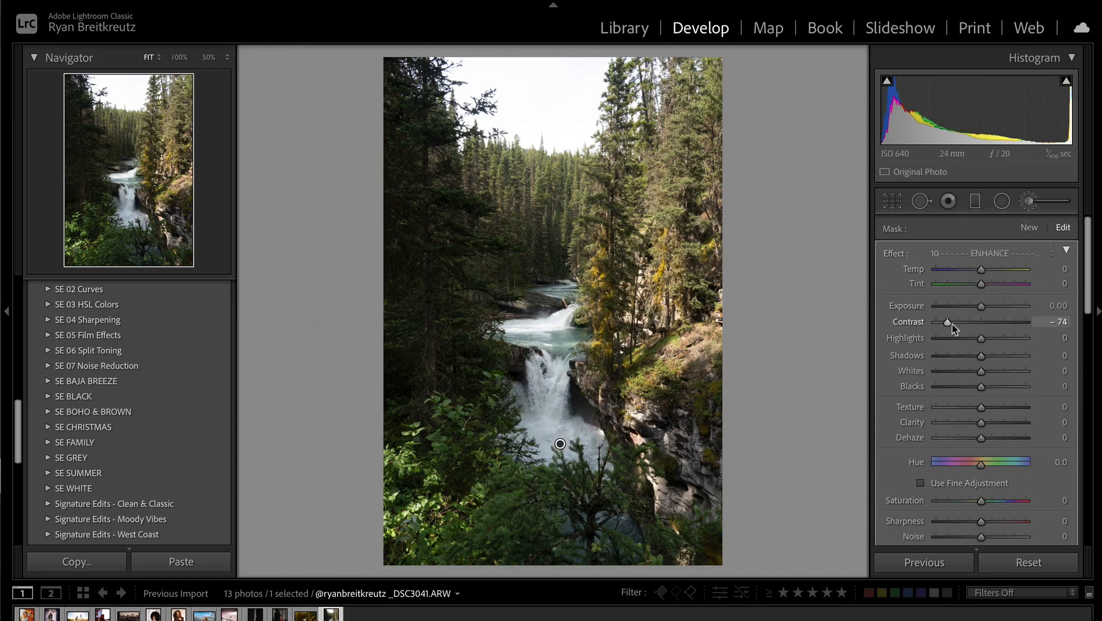
left_click(996, 372)
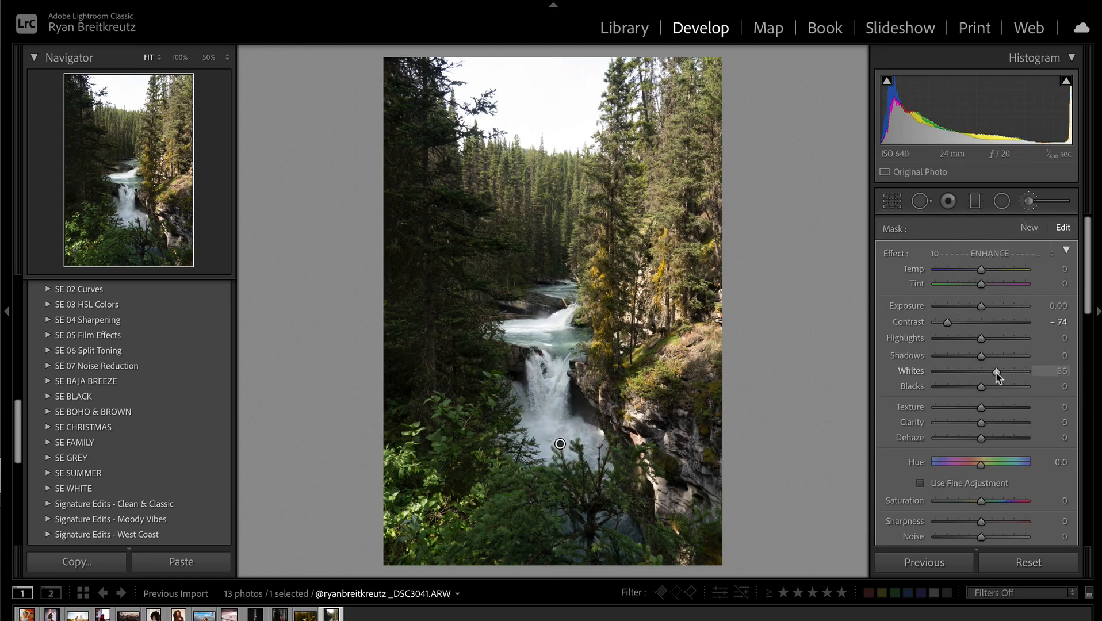
left_click(1011, 423)
left_click_drag(1011, 423, 1002, 423)
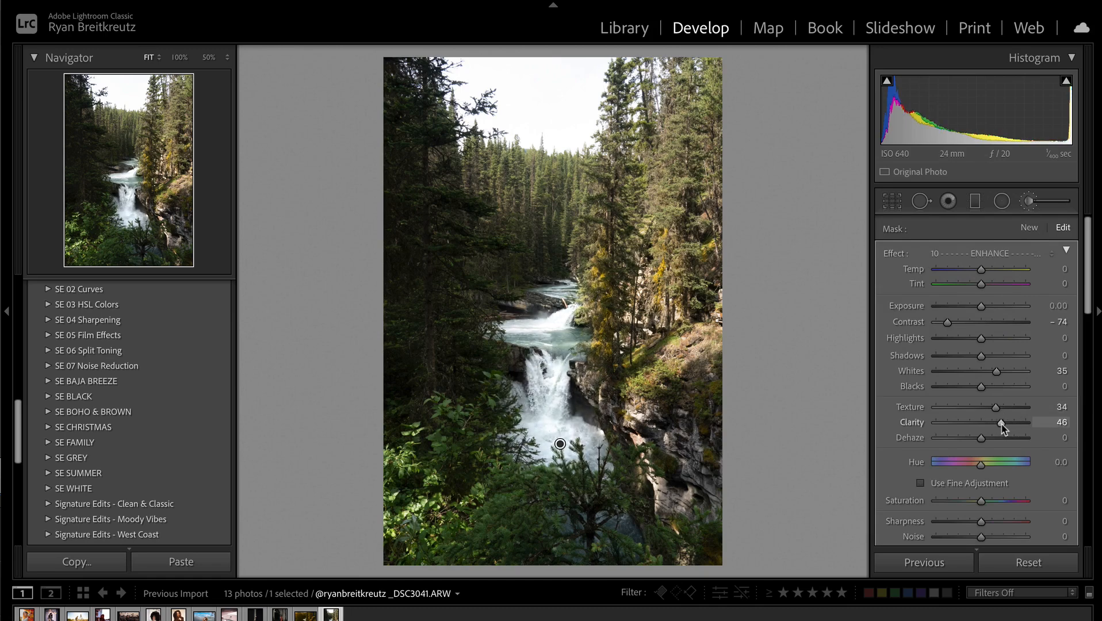
key("k")
- Lower the whole photo's Exposure to +2.72
key("shift+minus")
key("shift+minus")
key("shift+equal")
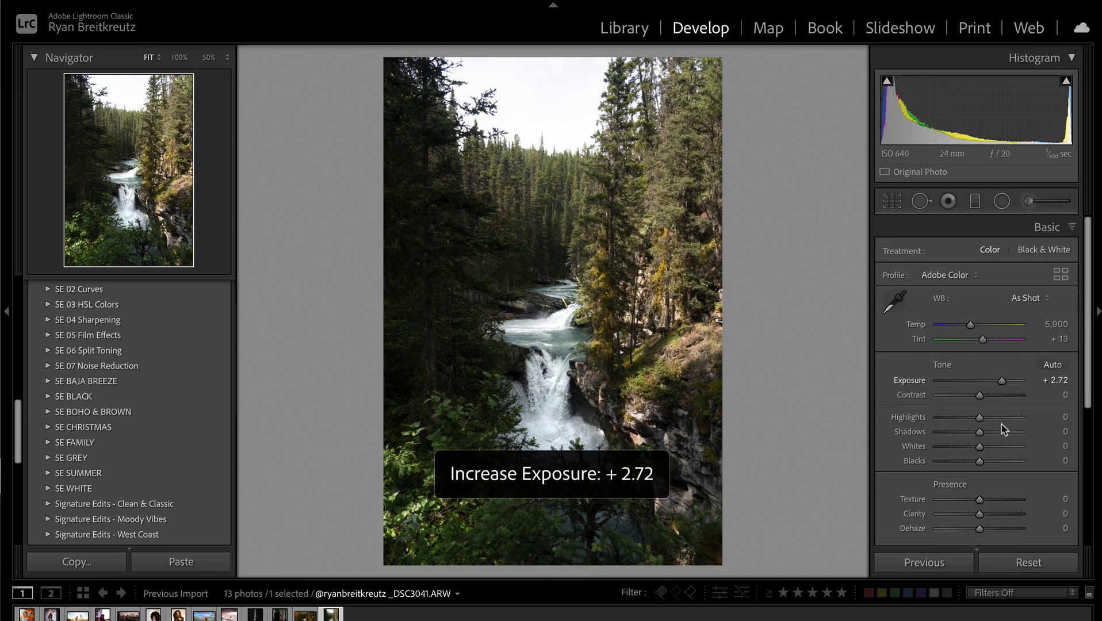
- Set the photo's Vibrance to +62 and its Shadows to -24
scroll(1004, 432, "down", 3)
left_click(1005, 491)
left_click_drag(1002, 491, 1007, 492)
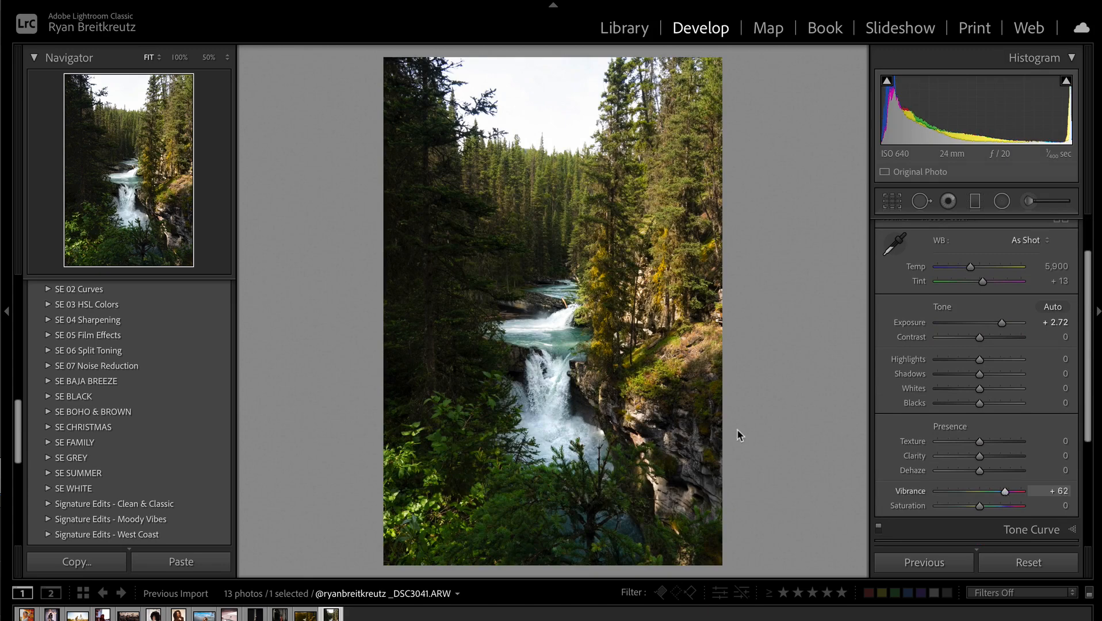
left_click_drag(979, 375, 968, 374)
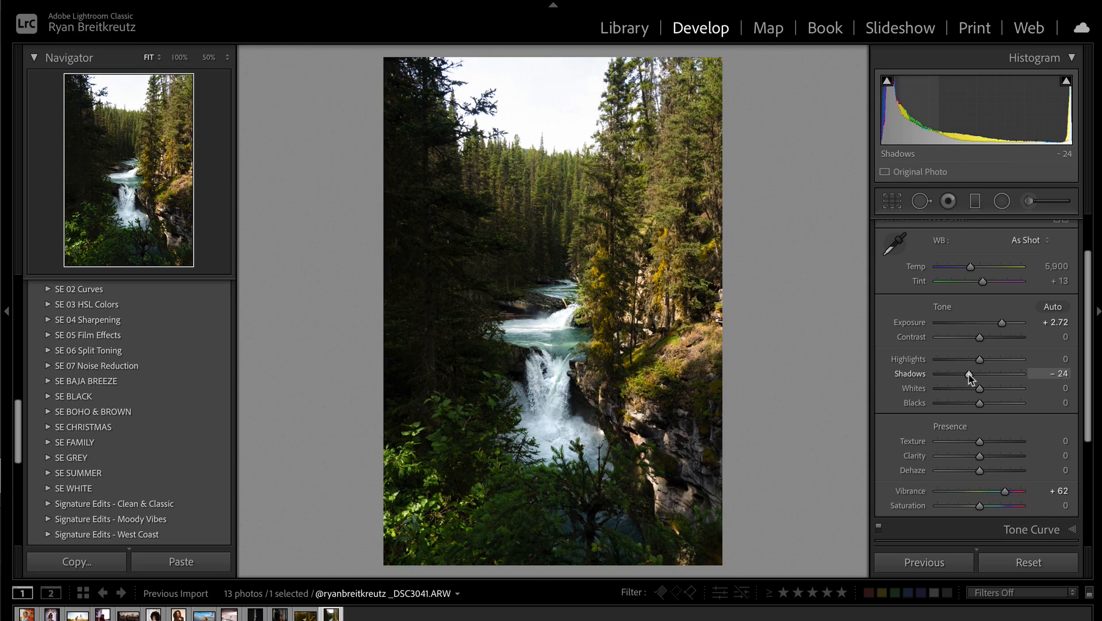